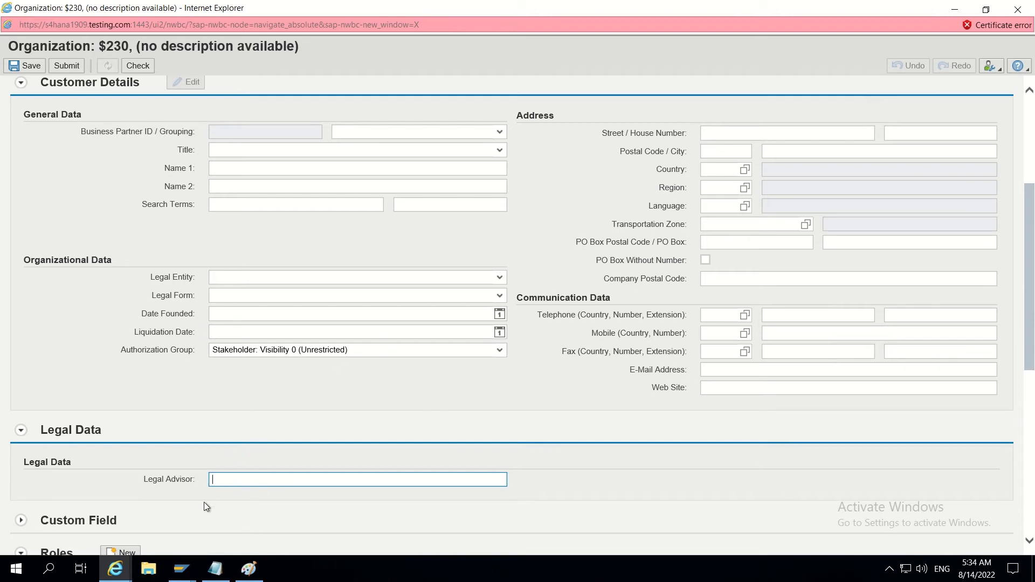
- Switch to SAP GUI and display the database table ZTMDG_BP2LEGADV in the ABAP Dictionary (transaction SE11)
mouse_move(189, 569)
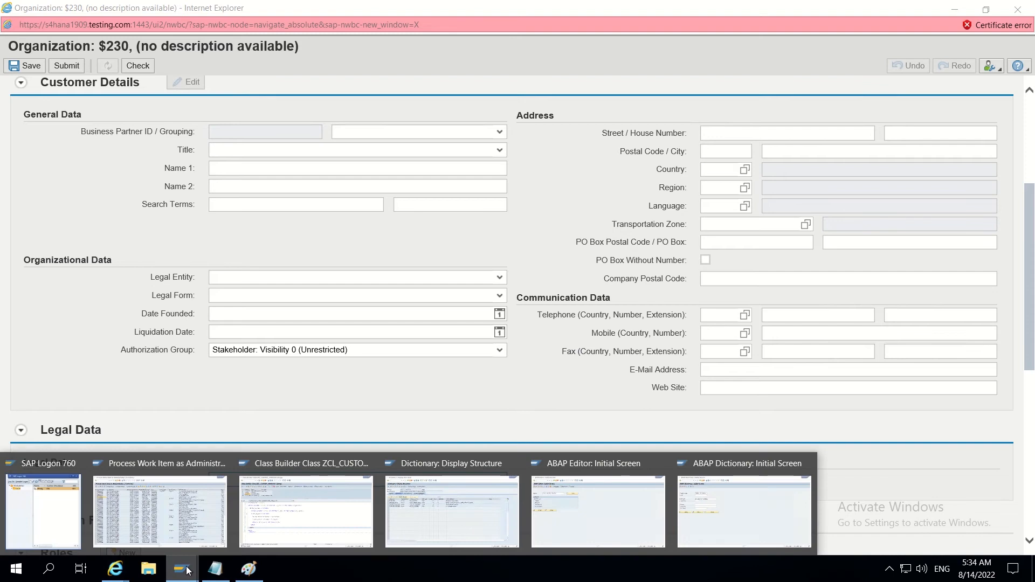
left_click(583, 523)
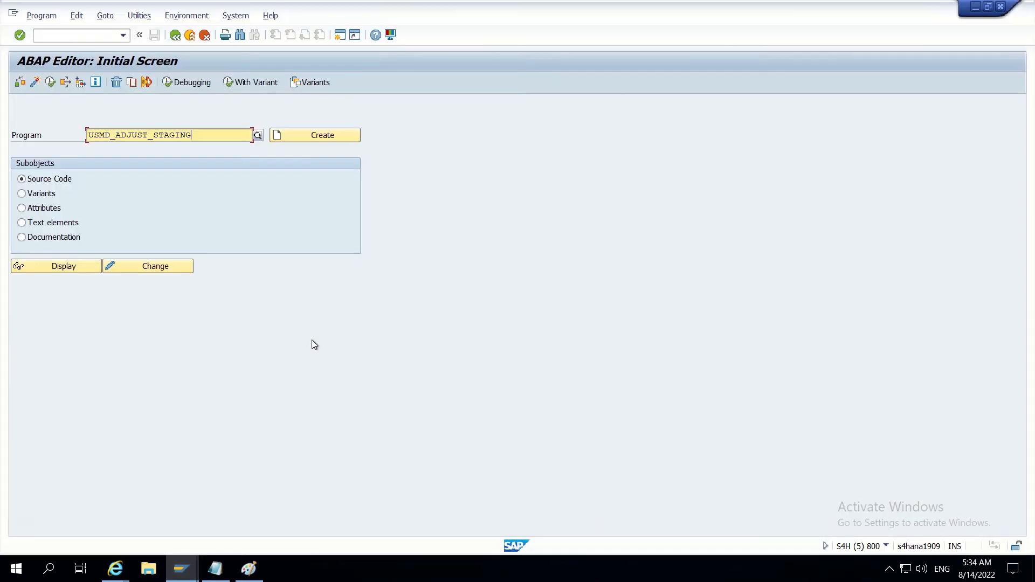
left_click(177, 35)
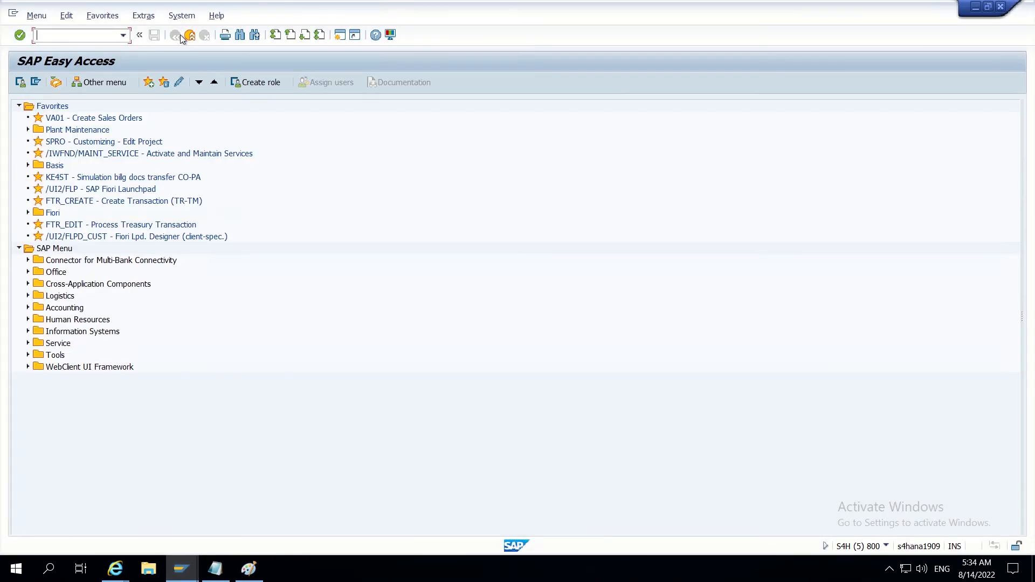
type("se11")
key("Return")
left_click(38, 136)
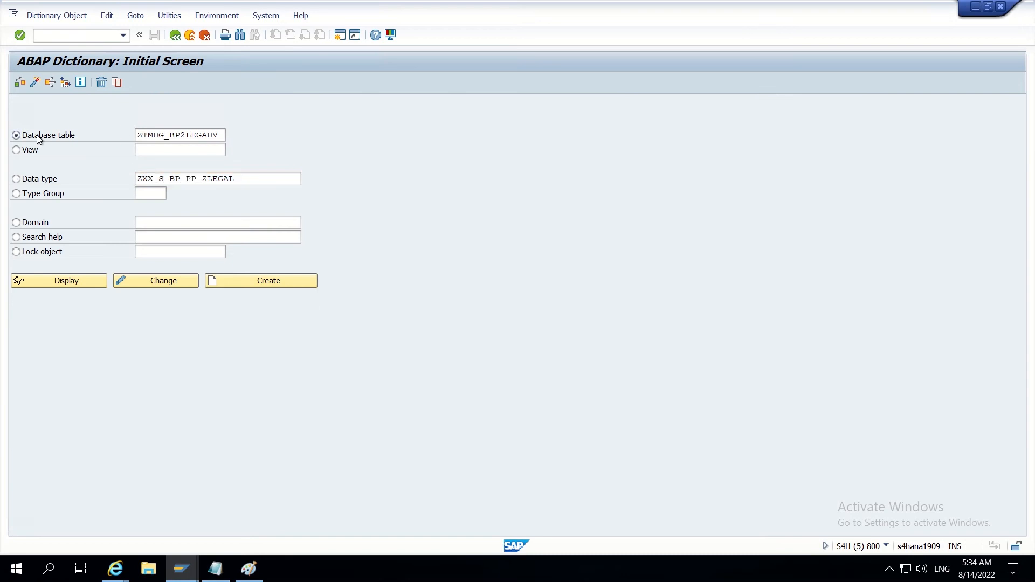
left_click(66, 279)
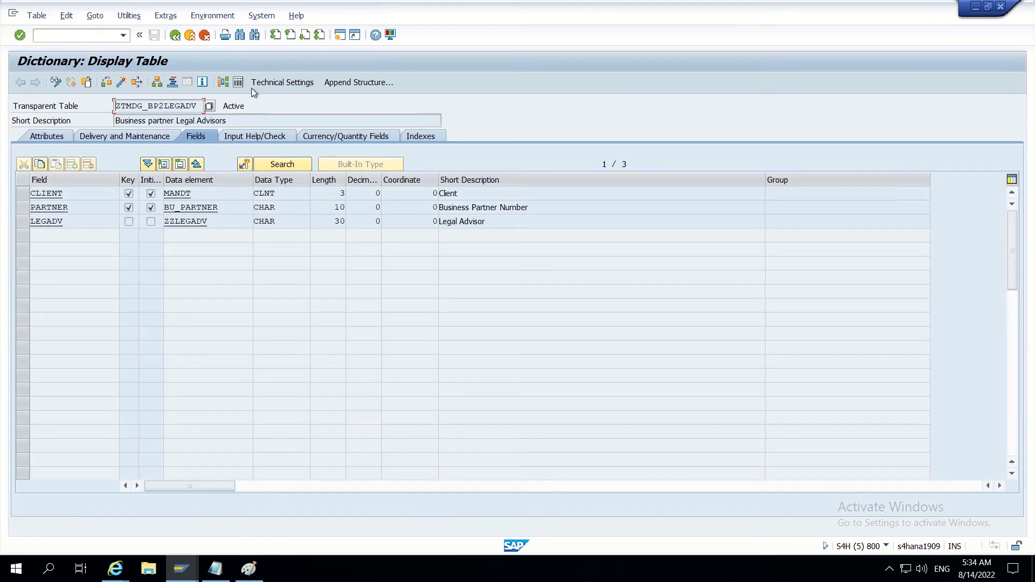
- List all entries of table ZTMDG_BP2LEGADV without selection criteria and inspect the stored partner and legal advisor values
left_click(237, 82)
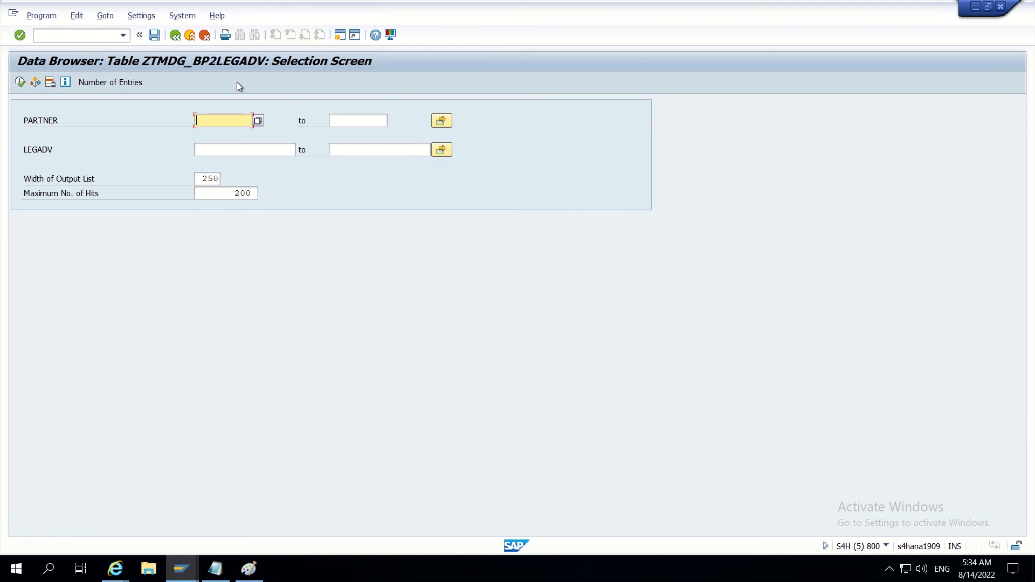
left_click(20, 83)
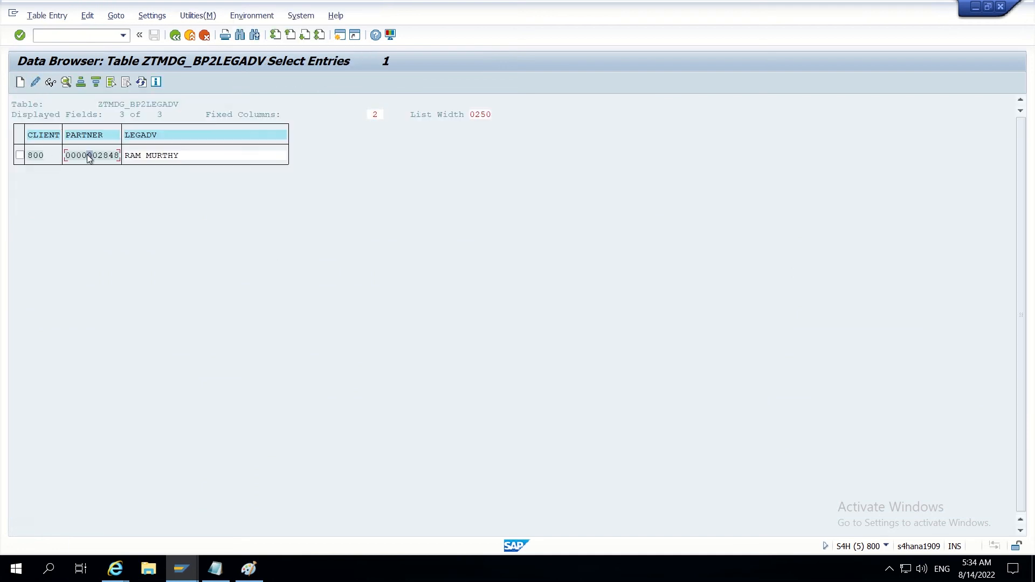
left_click(155, 155)
left_click(147, 155)
- Switch back to the customer change request in Internet Explorer and review its sections from the request header to Legal Data
mouse_move(115, 569)
left_click(270, 528)
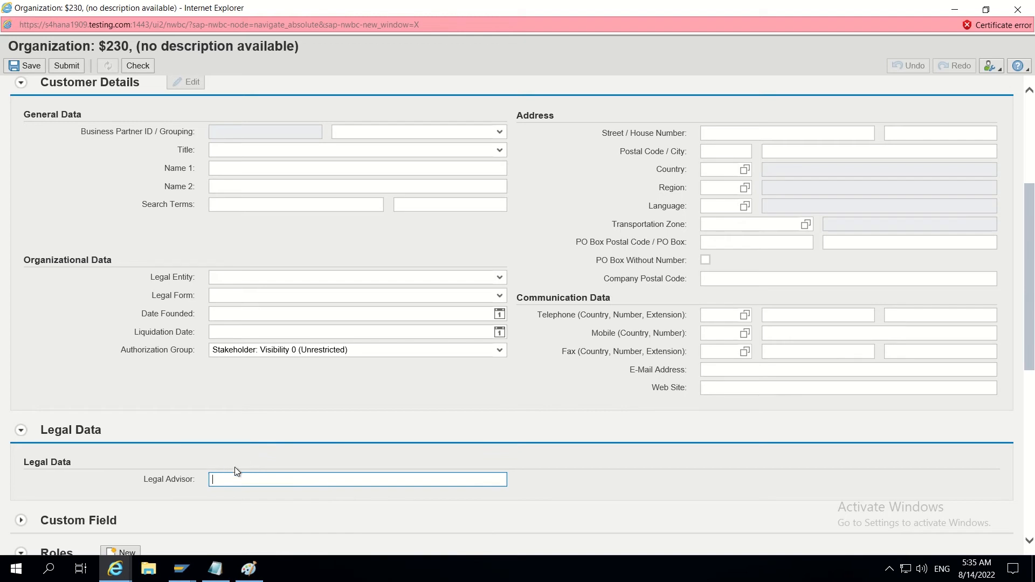
scroll(153, 183, "up", 4)
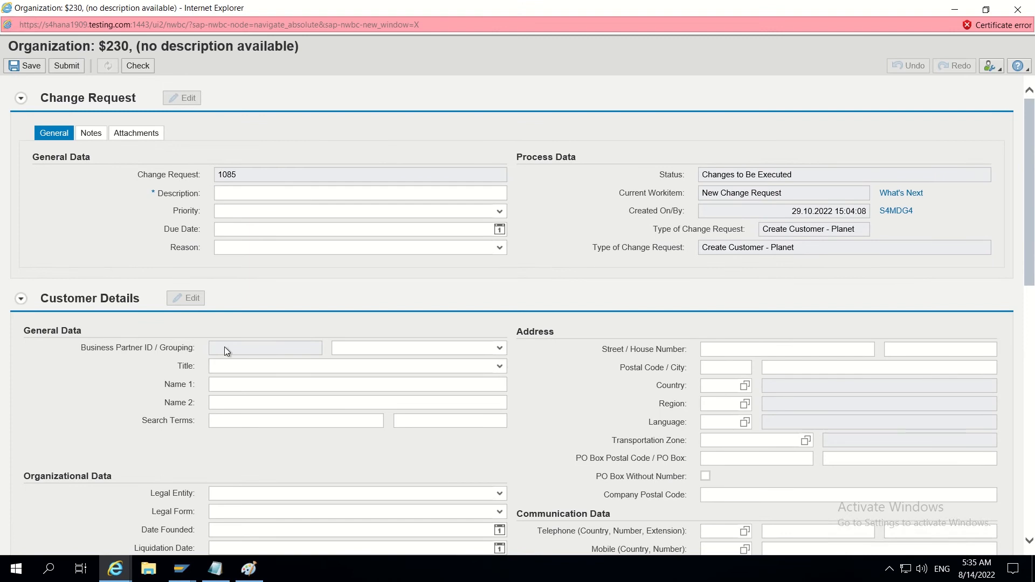
scroll(224, 347, "down", 3)
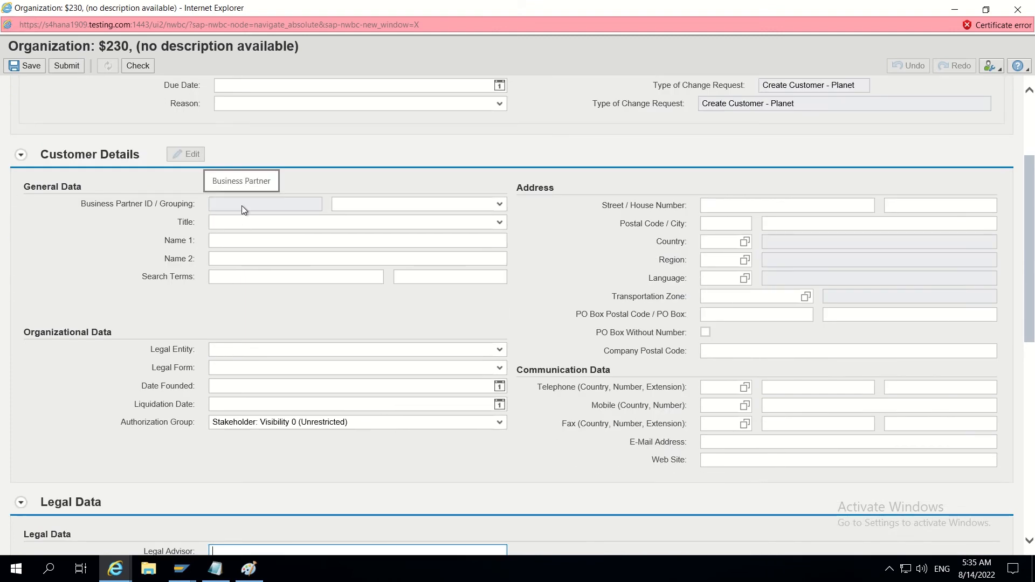
scroll(131, 393, "down", 4)
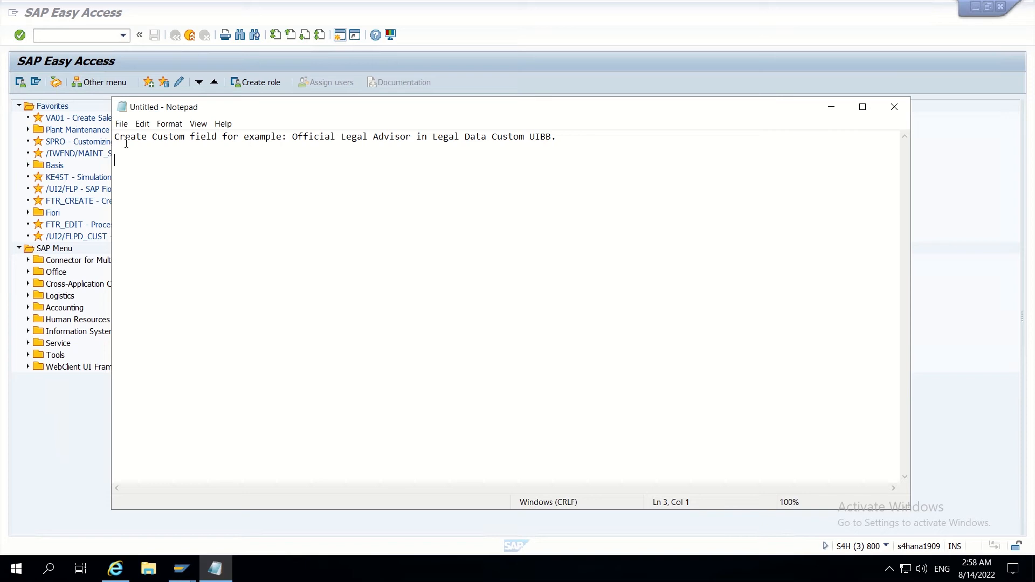
- Review the Notepad requirement for the custom Legal Advisor field in the Legal Data UIBB, highlighting its key phrases
left_click_drag(114, 136, 282, 136)
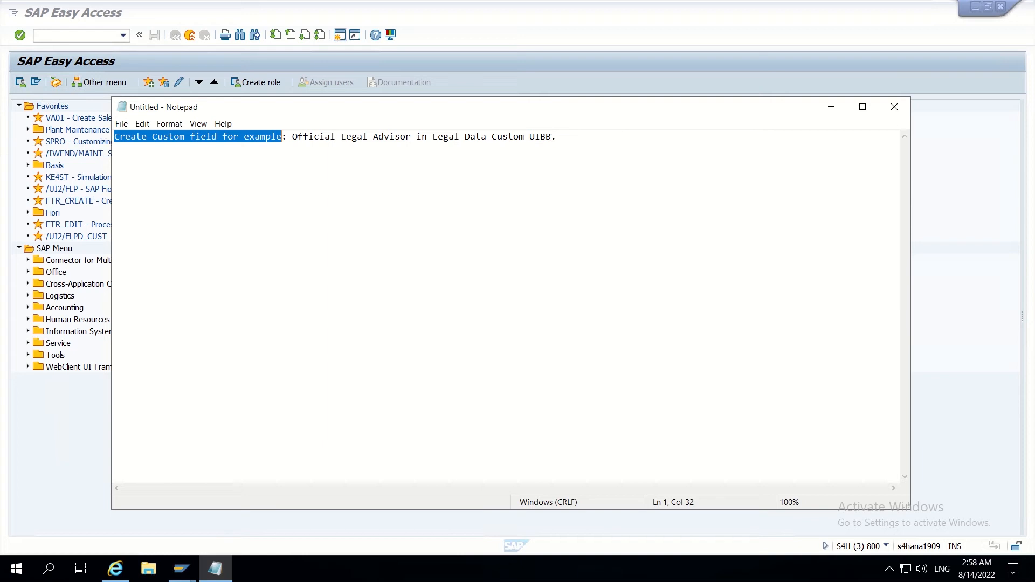
left_click_drag(550, 138, 545, 138)
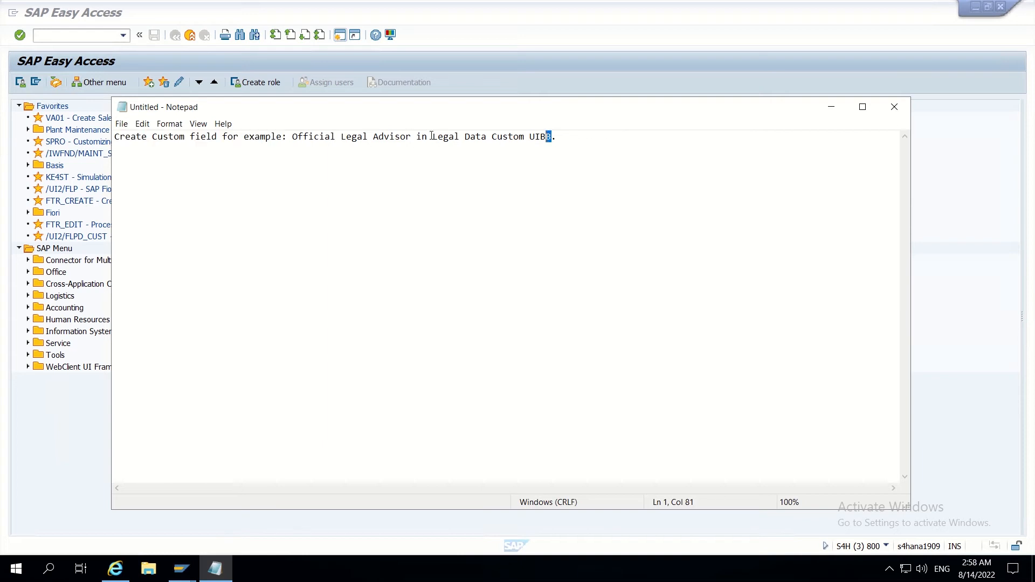
left_click_drag(433, 139, 485, 141)
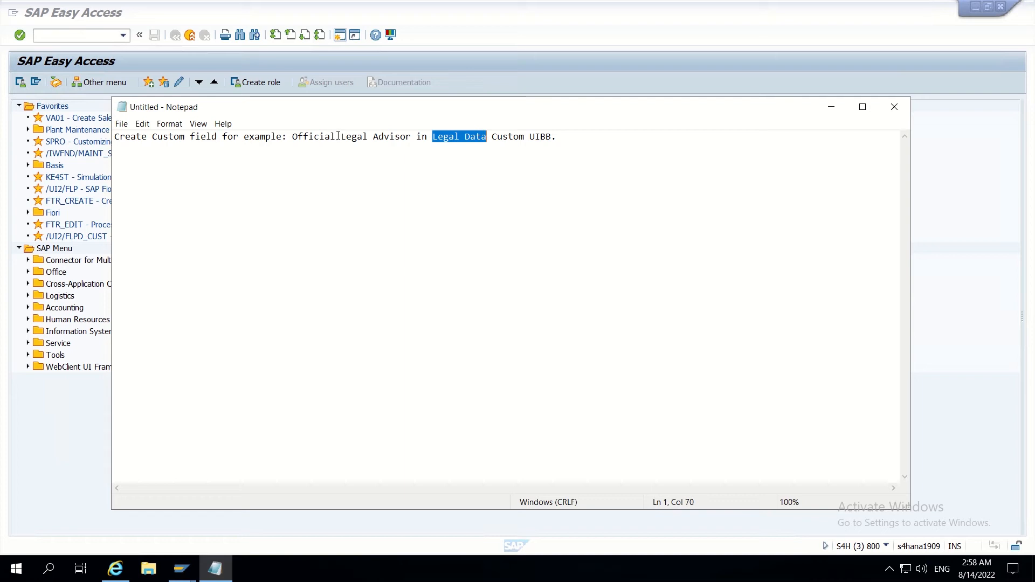
left_click_drag(340, 138, 413, 141)
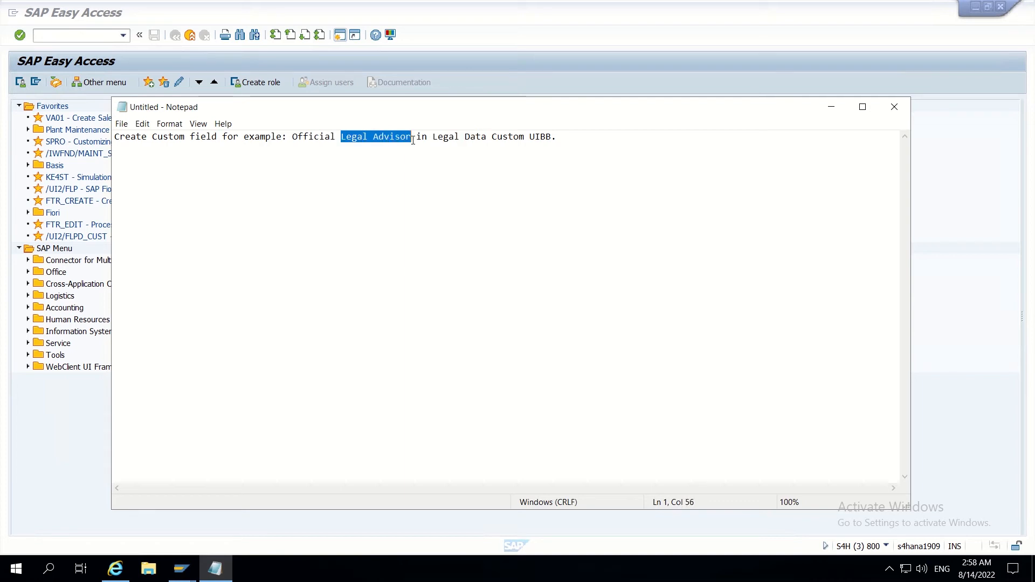
mouse_move(585, 15)
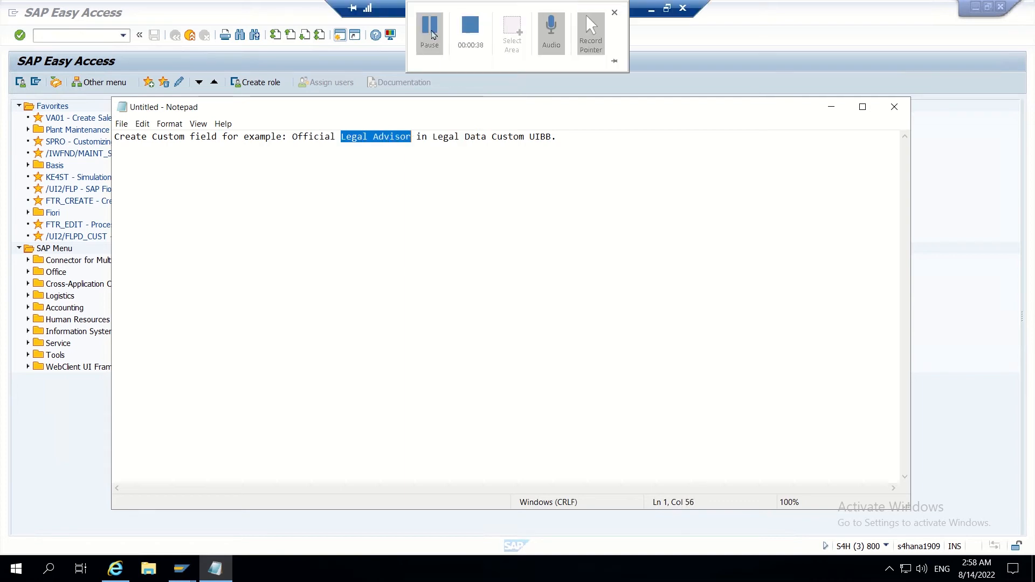
left_click(253, 176)
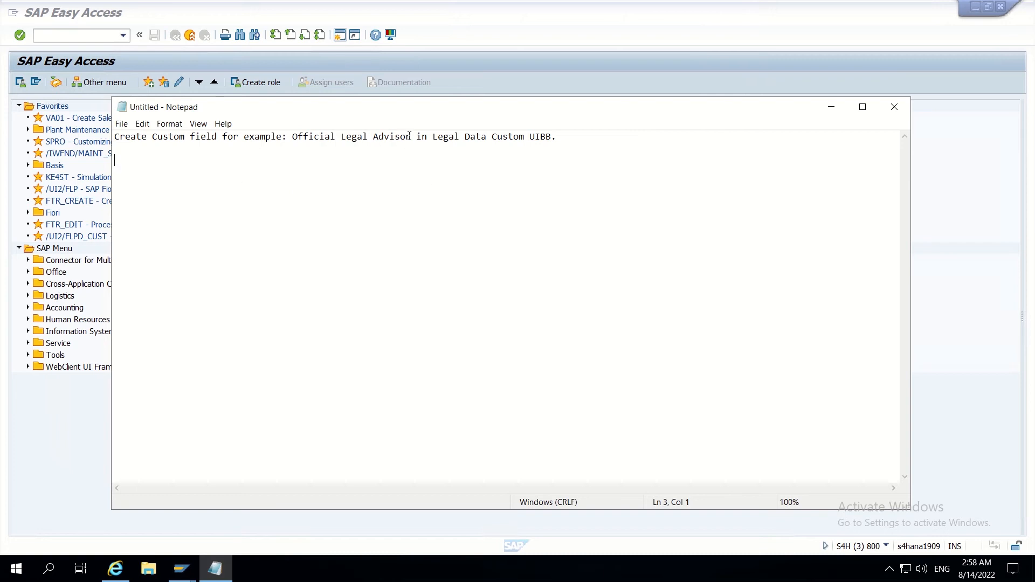
left_click_drag(411, 136, 340, 135)
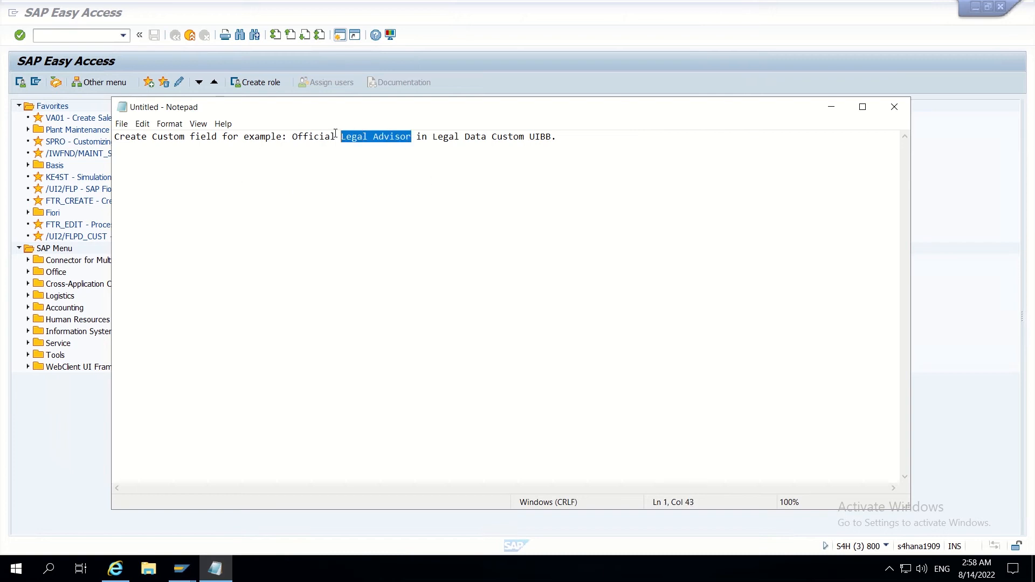
- Note the planned data element below the requirement as "Legal Advisor: ZZLEGADV"
left_click(173, 199)
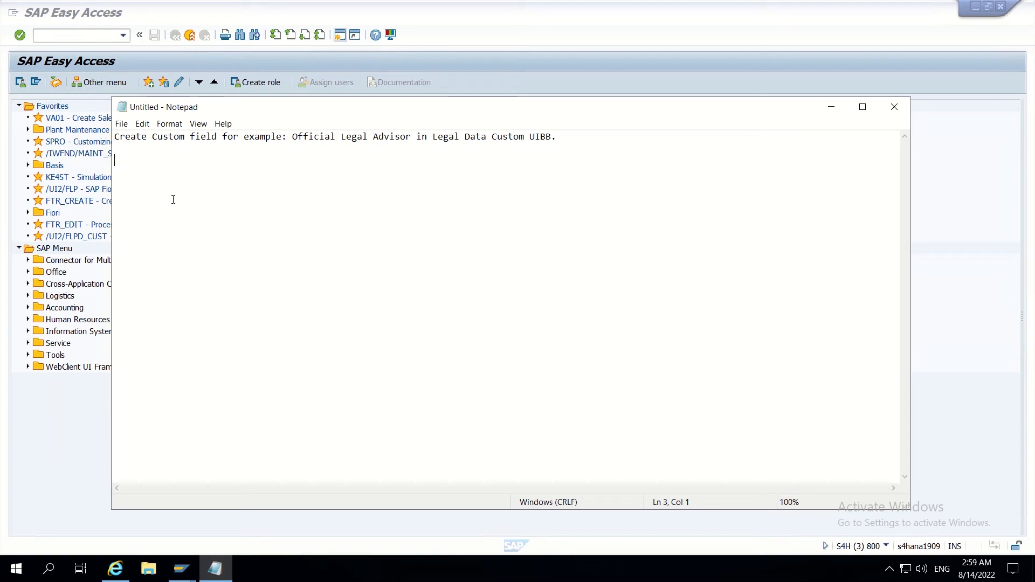
type("Legal Advisor: ")
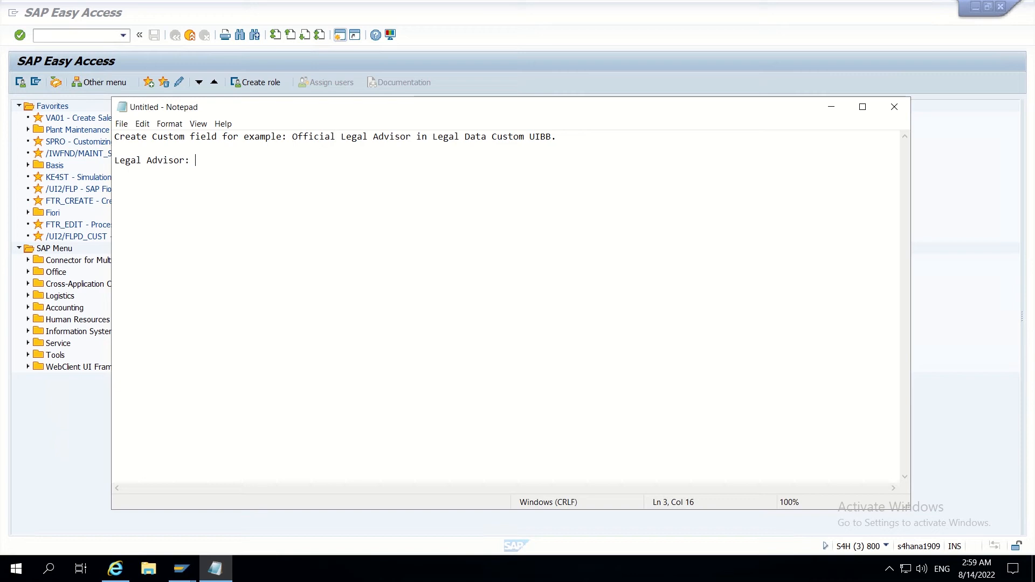
type("ZZLEGADV")
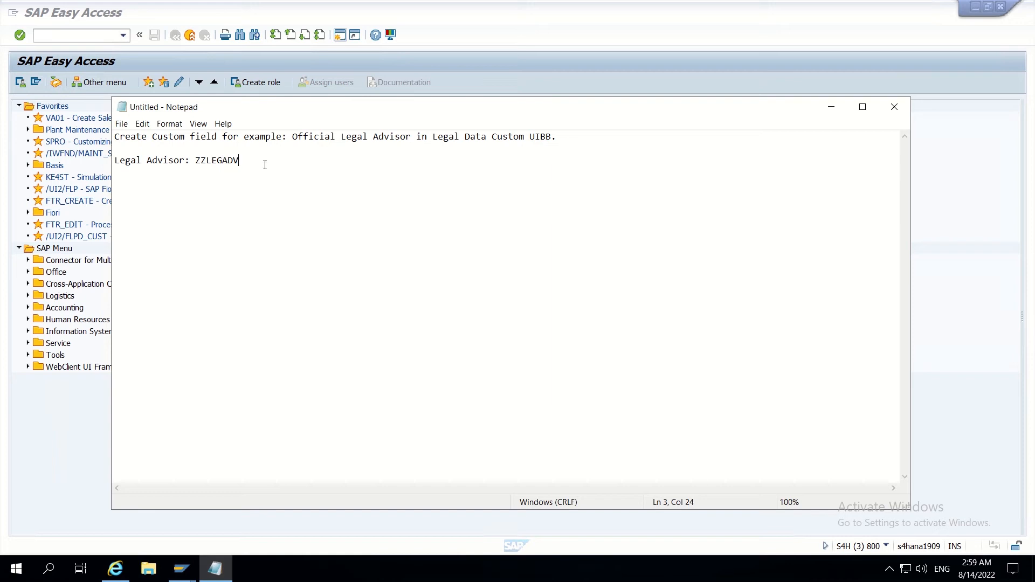
left_click_drag(265, 165, 192, 160)
- Switch to SAP GUI, start transaction SE11 and check whether the data type ZZLEGADV already exists
left_click(81, 35)
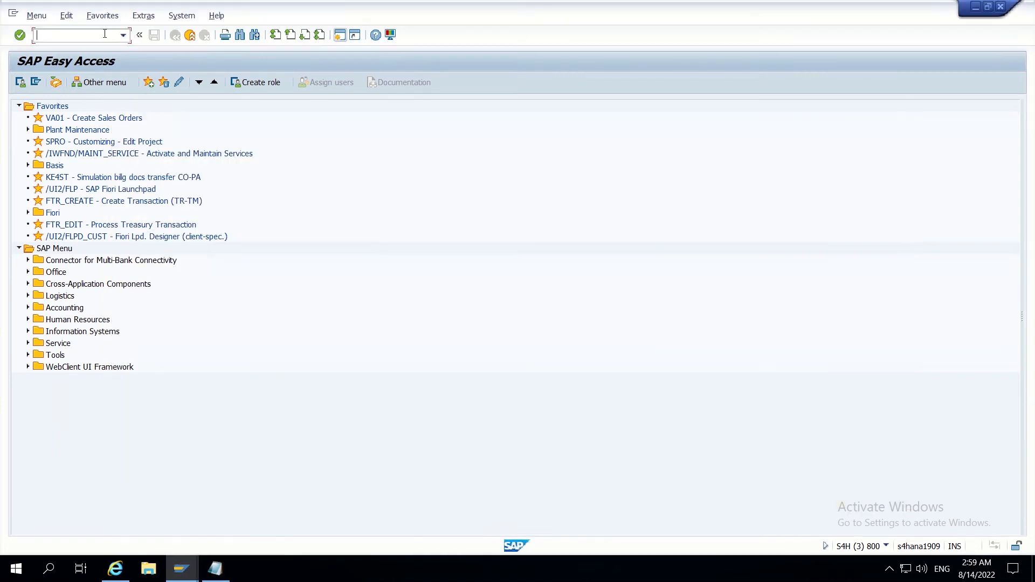
type("se11")
key("Return")
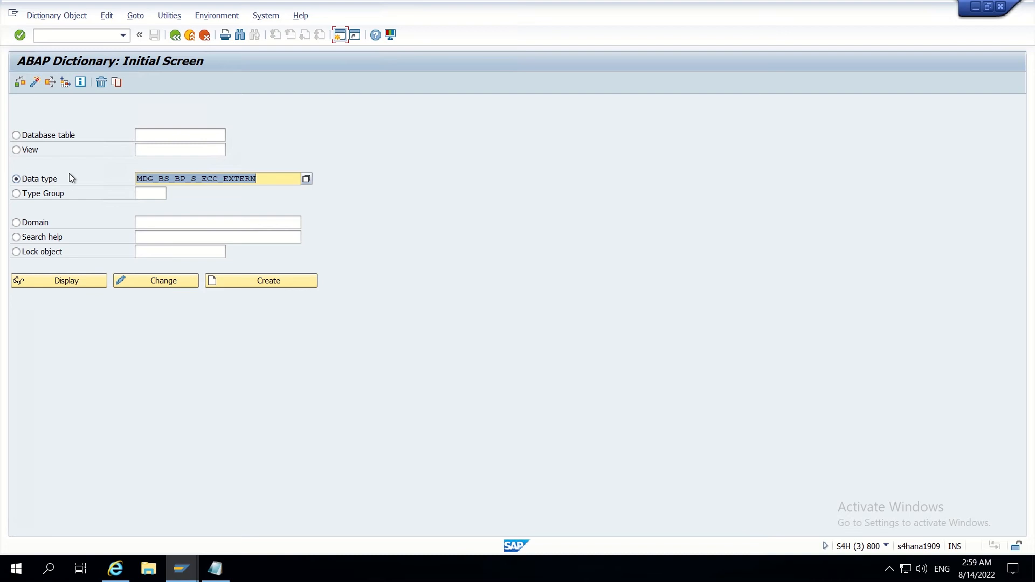
key("BackSpace")
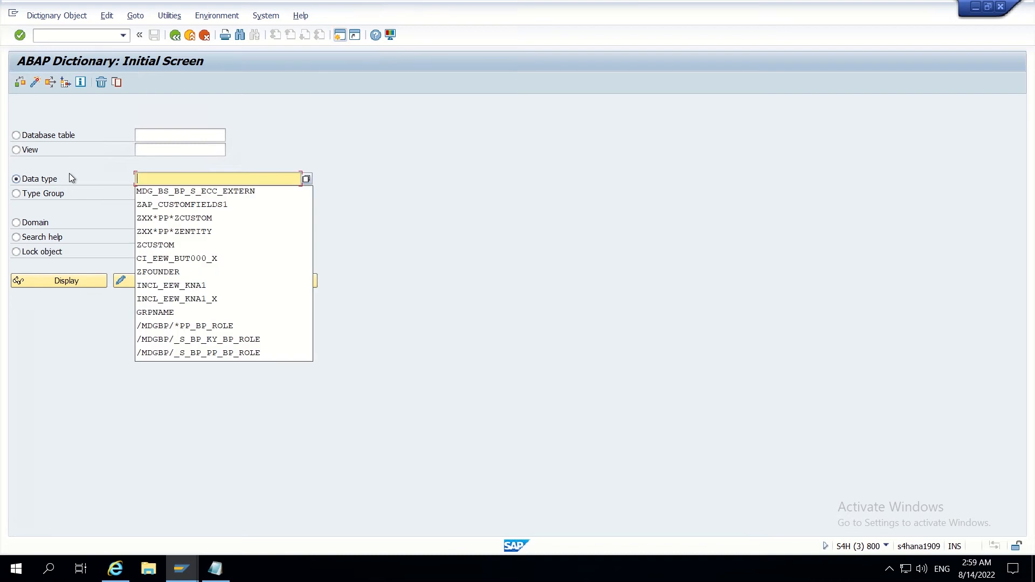
type("Z")
key("alt+Tab")
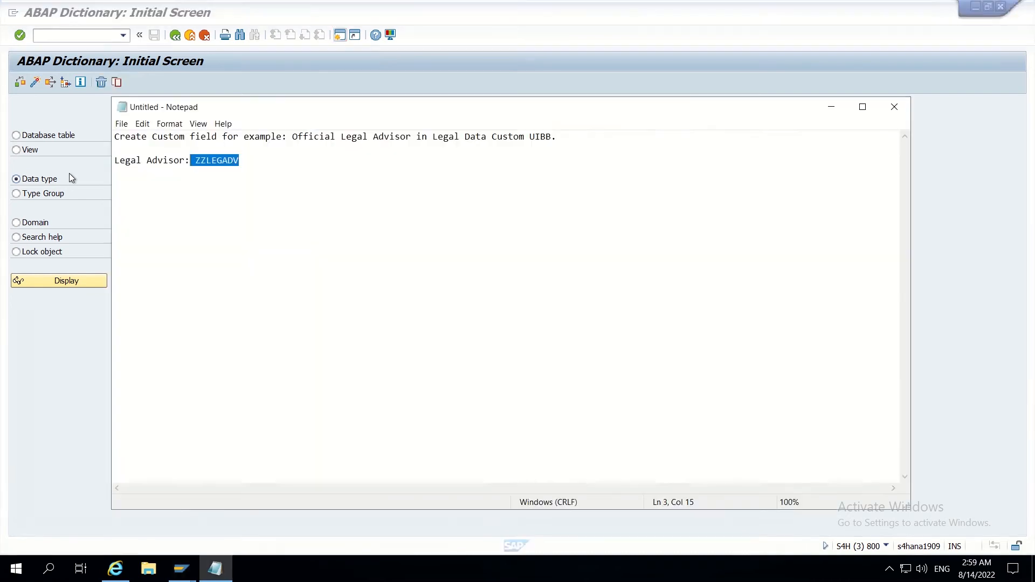
key("alt+Tab")
type("Z")
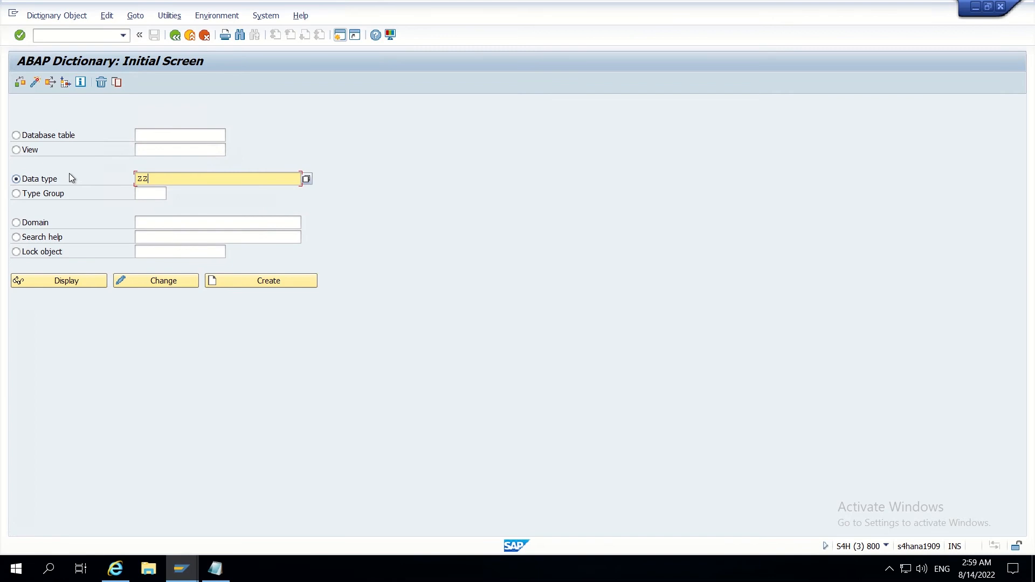
type("LEGADV")
left_click(53, 282)
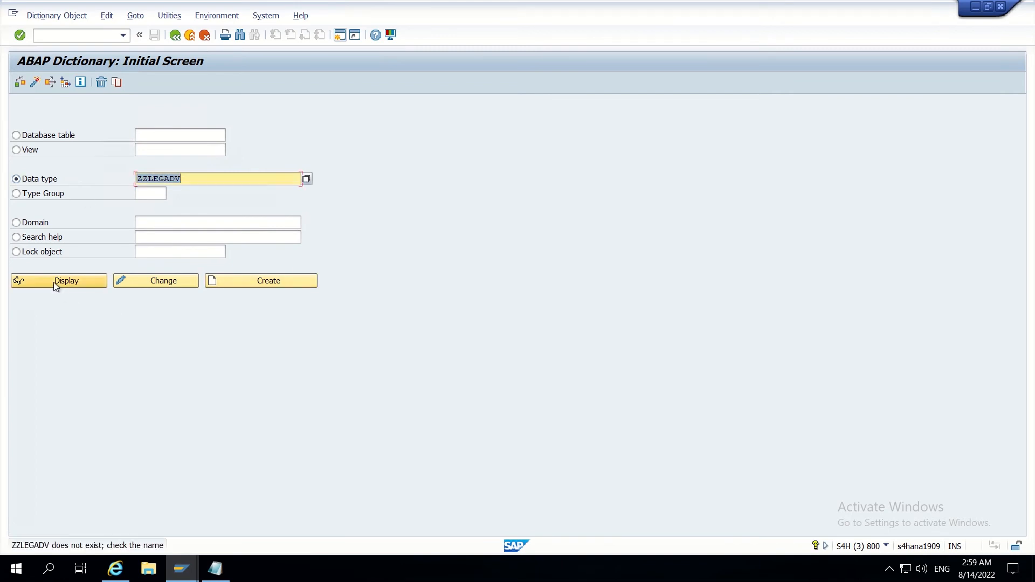
- Create ZZLEGADV as a data element with the short description "Legal Advisor"
left_click(244, 281)
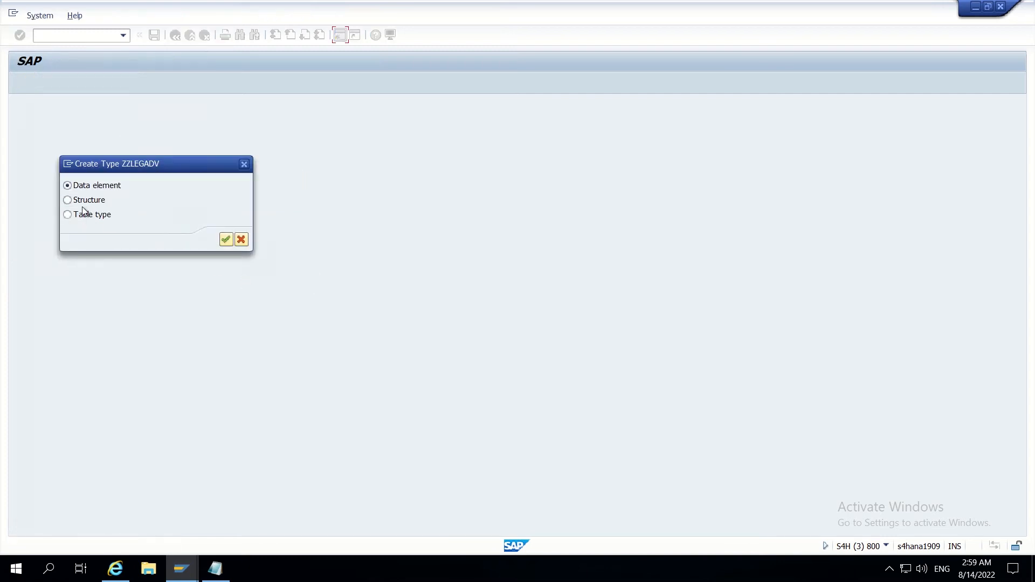
left_click(78, 186)
left_click(225, 238)
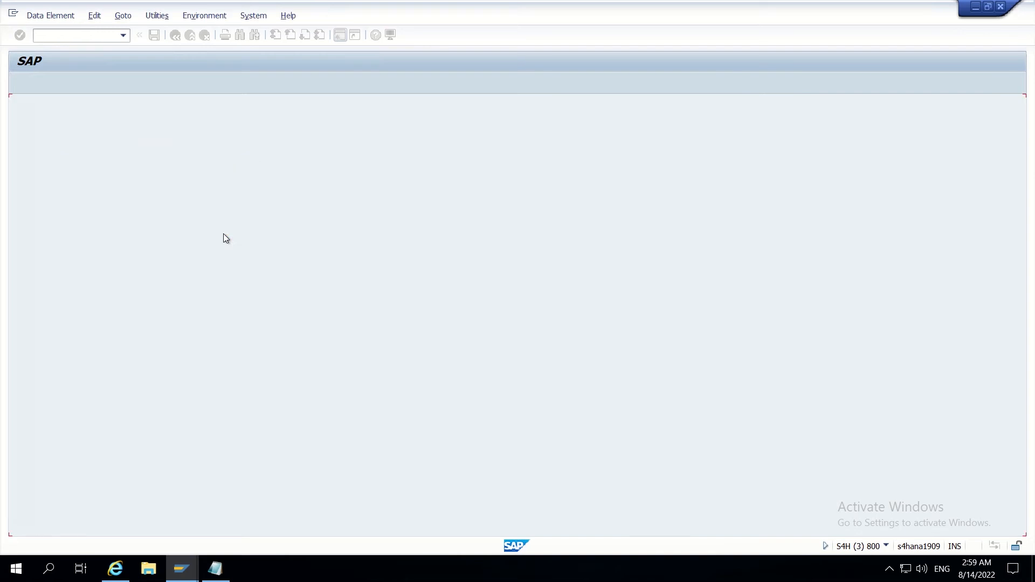
left_click(149, 120)
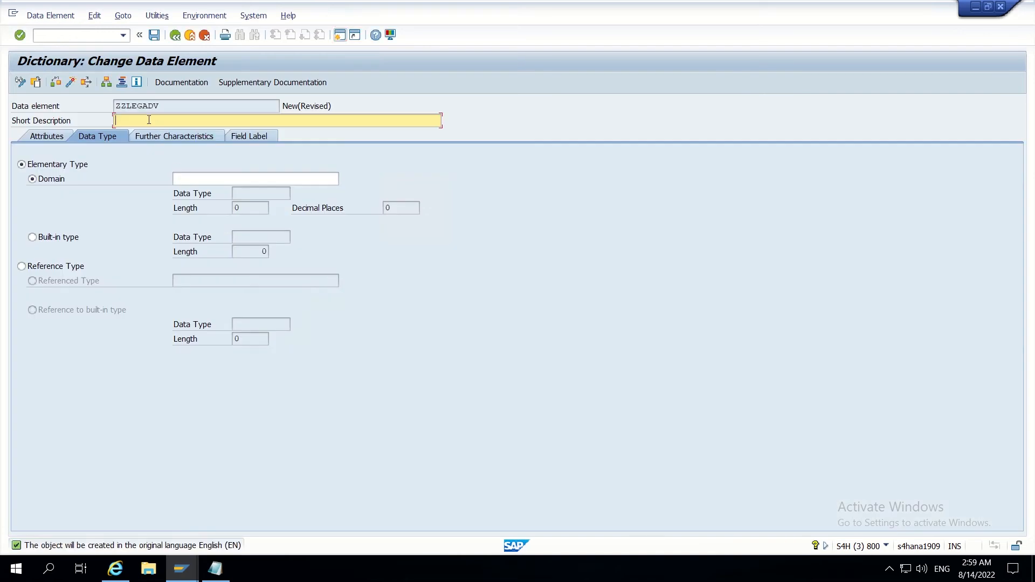
type("Legal Advisor")
- Define the data element with the built-in type CHAR and a length of 30
left_click(244, 177)
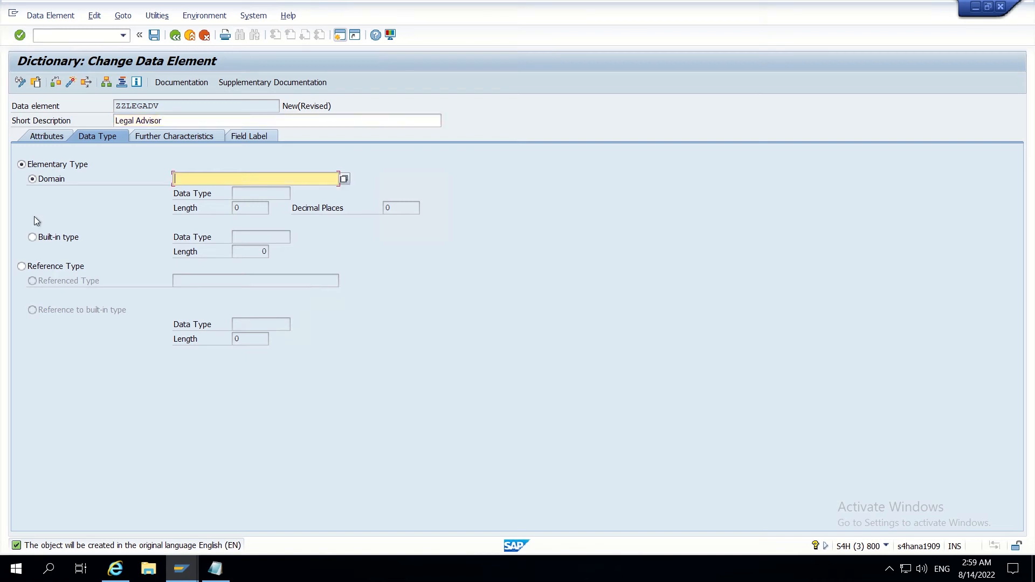
left_click(46, 239)
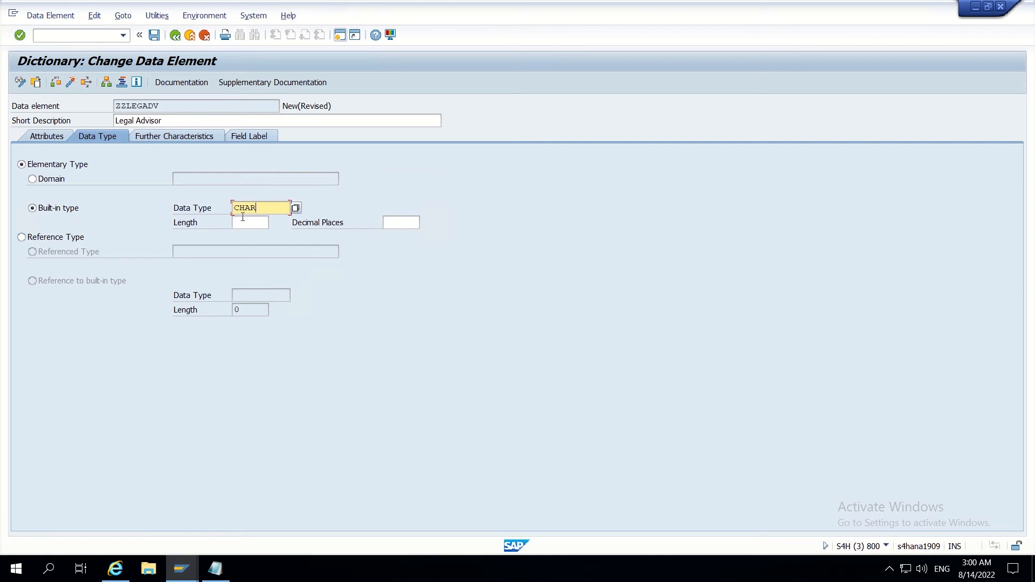
left_click(239, 220)
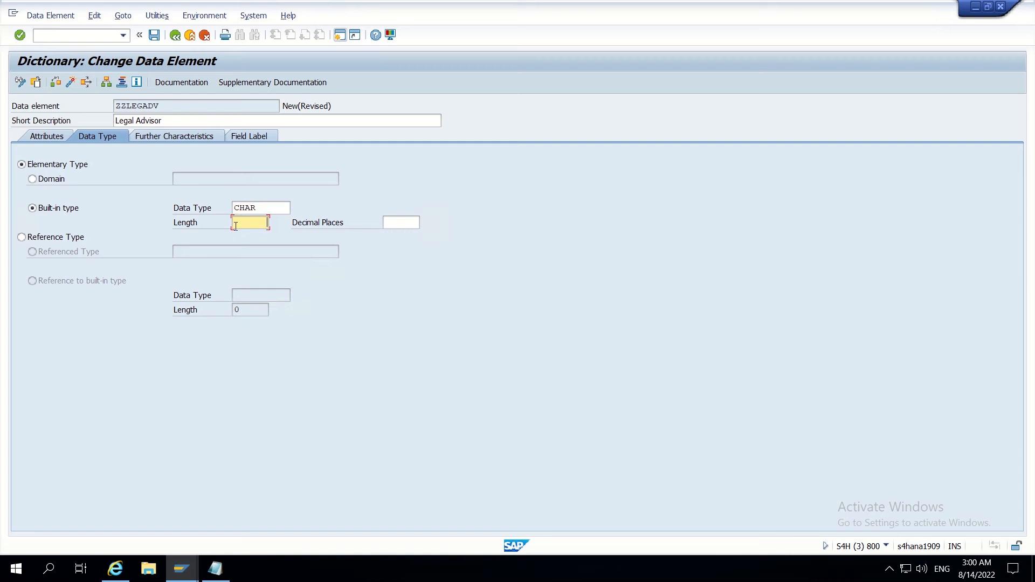
type("30")
key("Return")
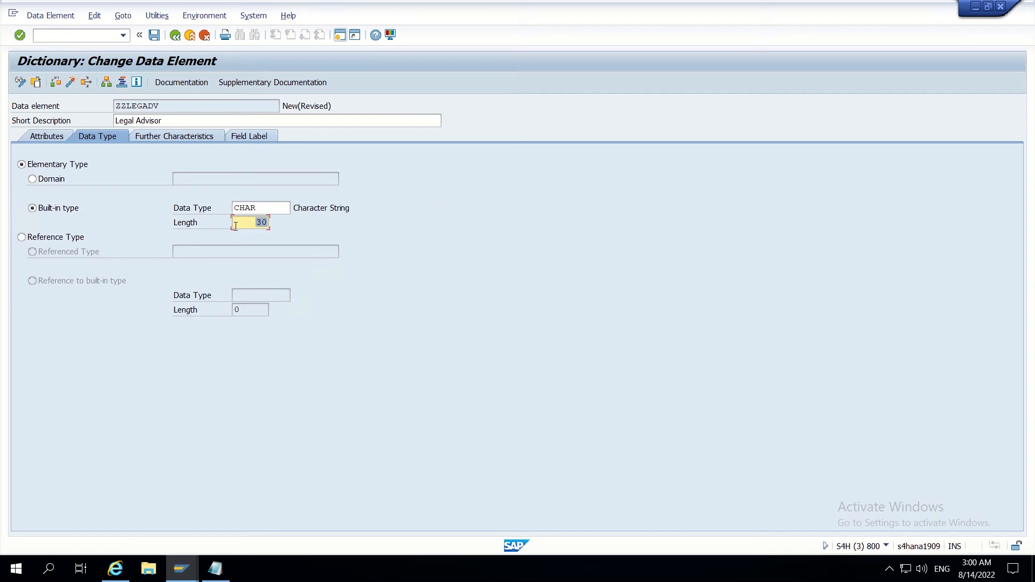
- Set the data element's short field label to "Leg Adv" and its medium label to "Legal Advisor"
left_click(251, 138)
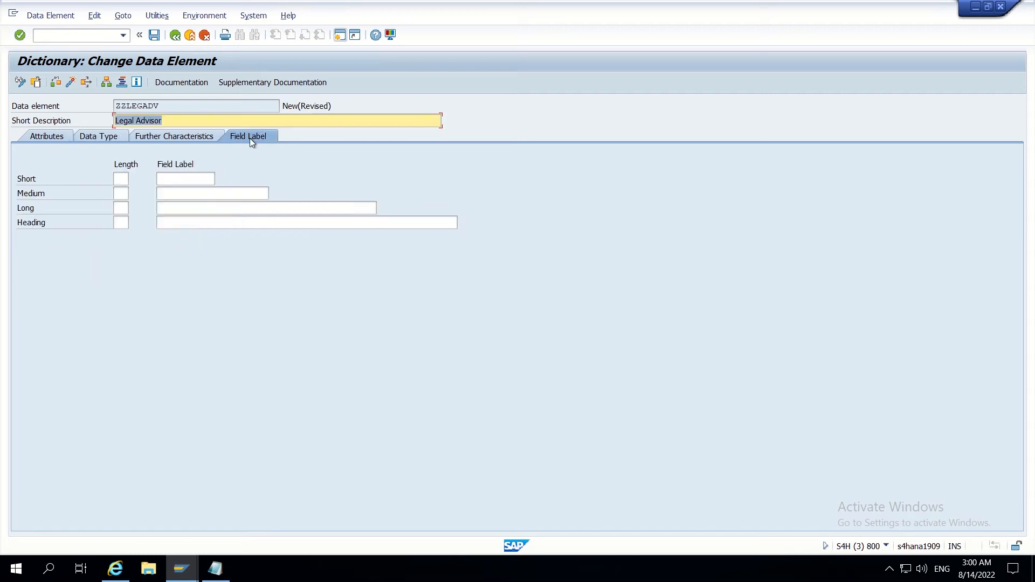
left_click(175, 179)
type("L")
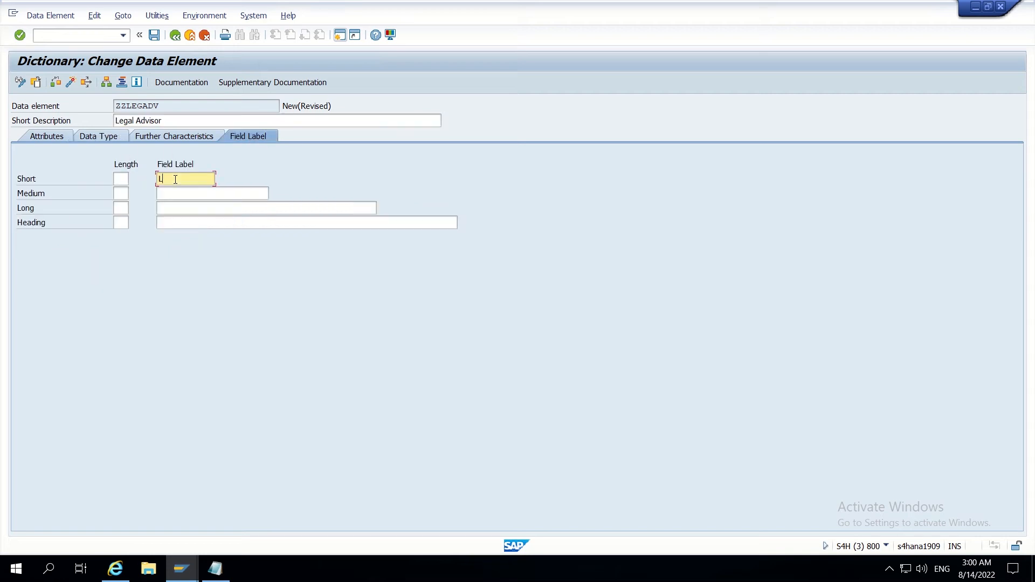
type("eg Adviso")
key("BackSpace")
key("BackSpace")
key("BackSpace")
left_click(173, 197)
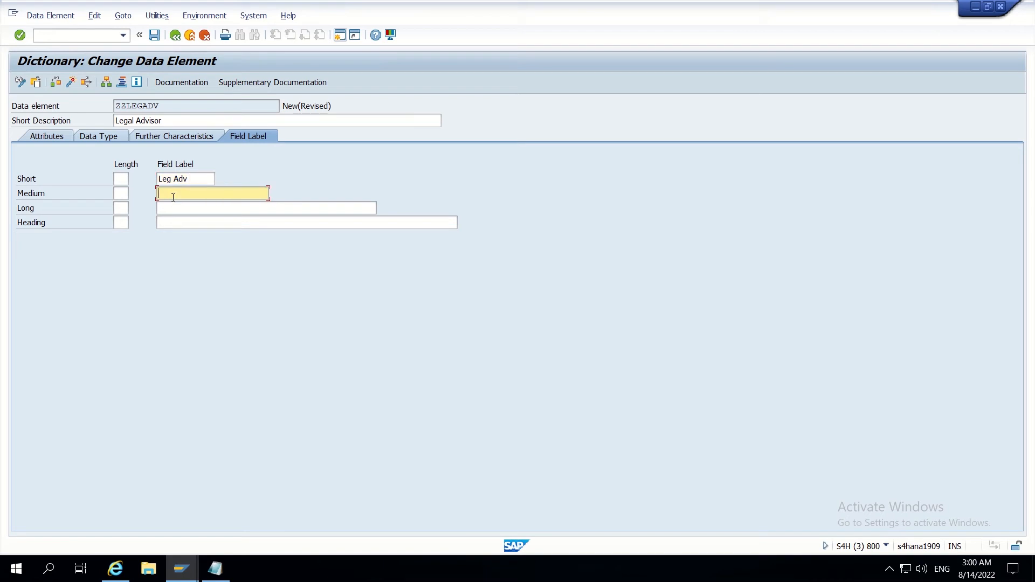
type("Legal Advisor")
key("Tab")
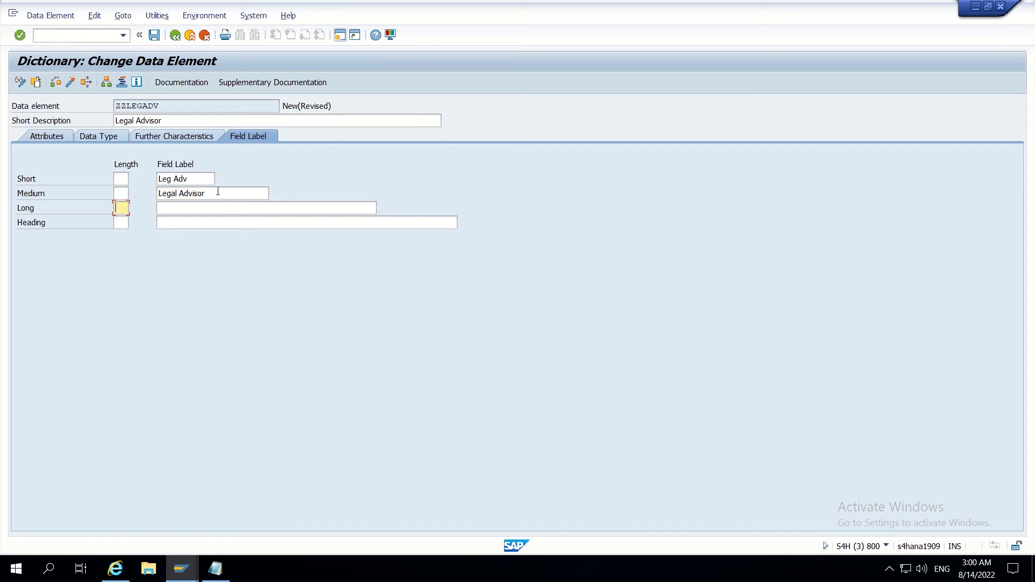
- Copy the medium label text "Legal Advisor" into the long and heading field labels
left_click_drag(218, 191, 151, 192)
key("ctrl+c")
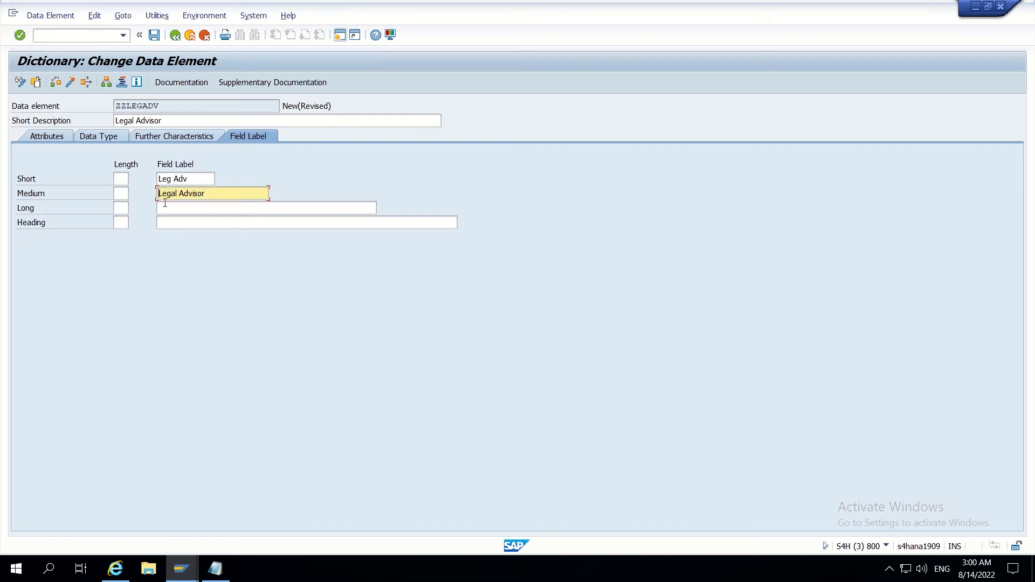
left_click(164, 205)
key("ctrl+v")
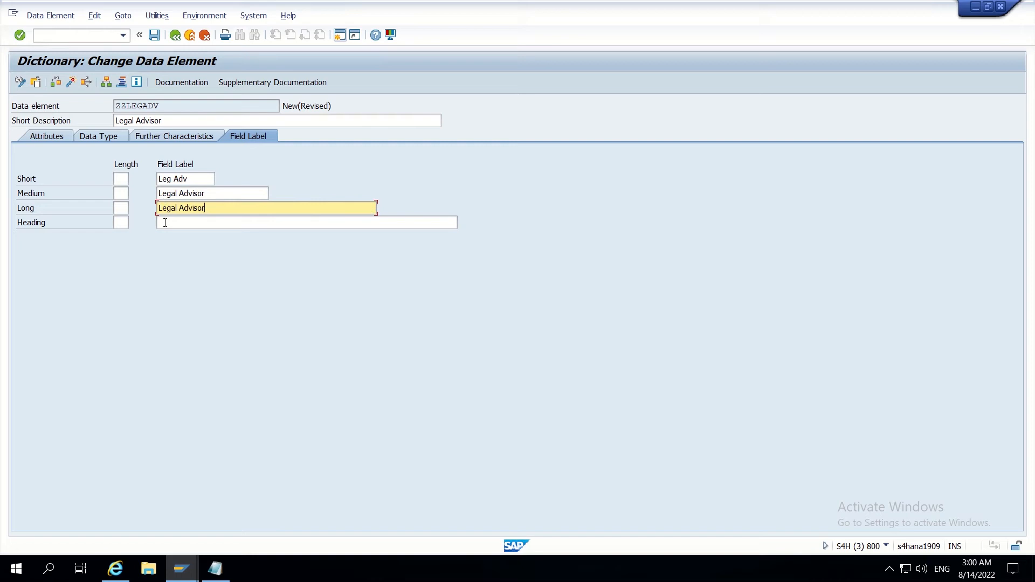
left_click(165, 222)
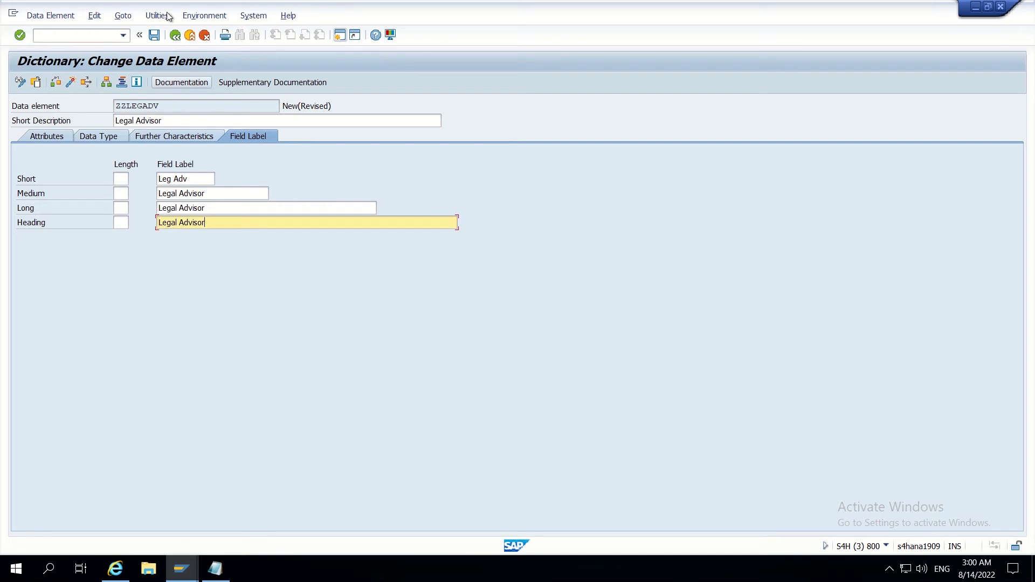
- Save data element ZZLEGADV as a local object, reopen it in display mode and activate it
left_click(154, 35)
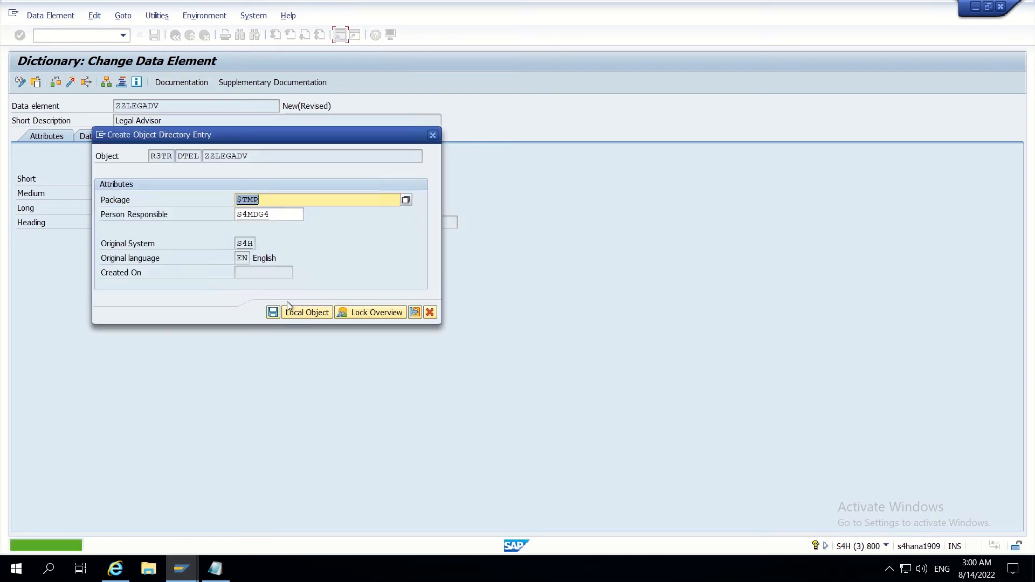
left_click(297, 311)
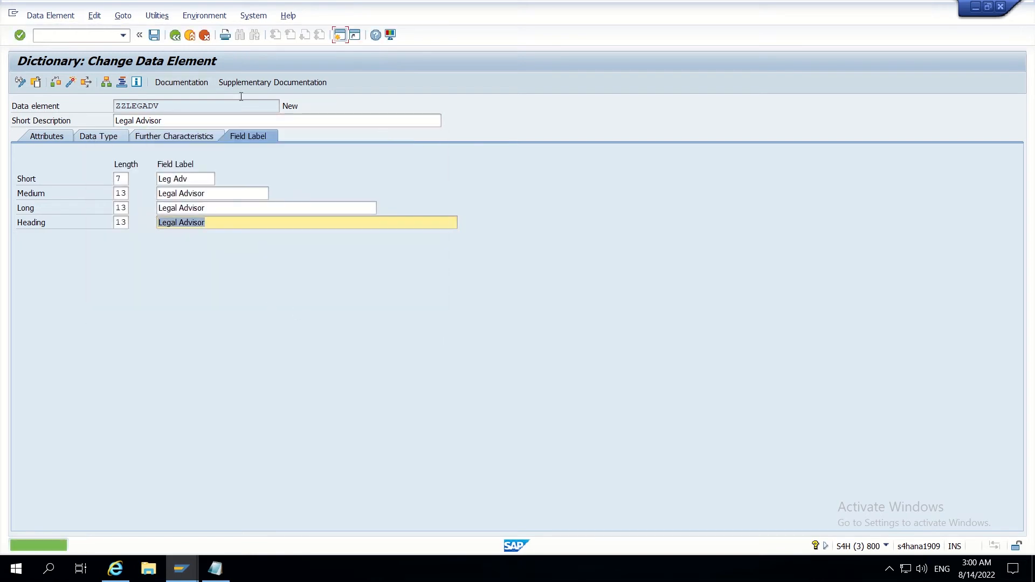
left_click(174, 36)
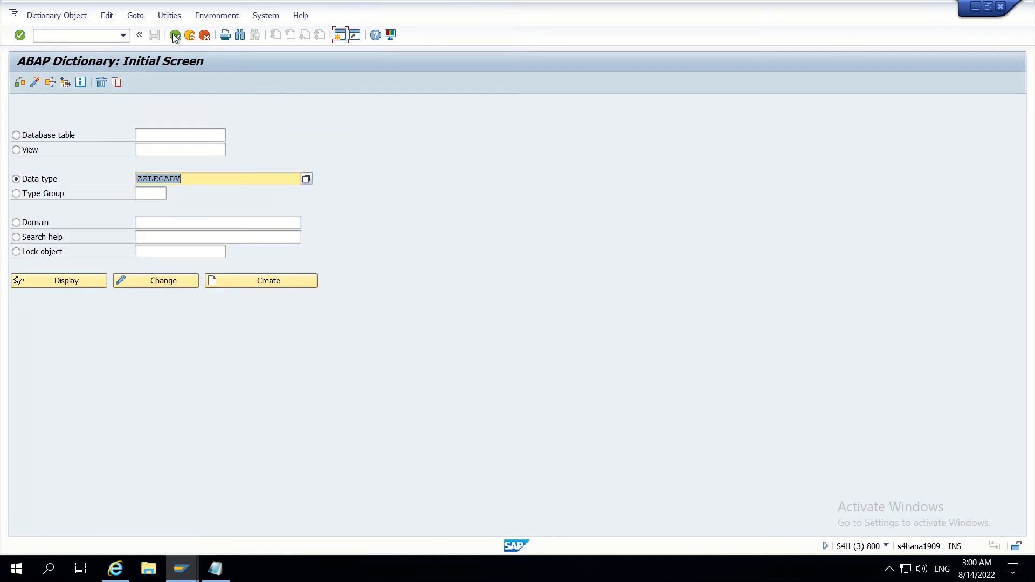
left_click(93, 279)
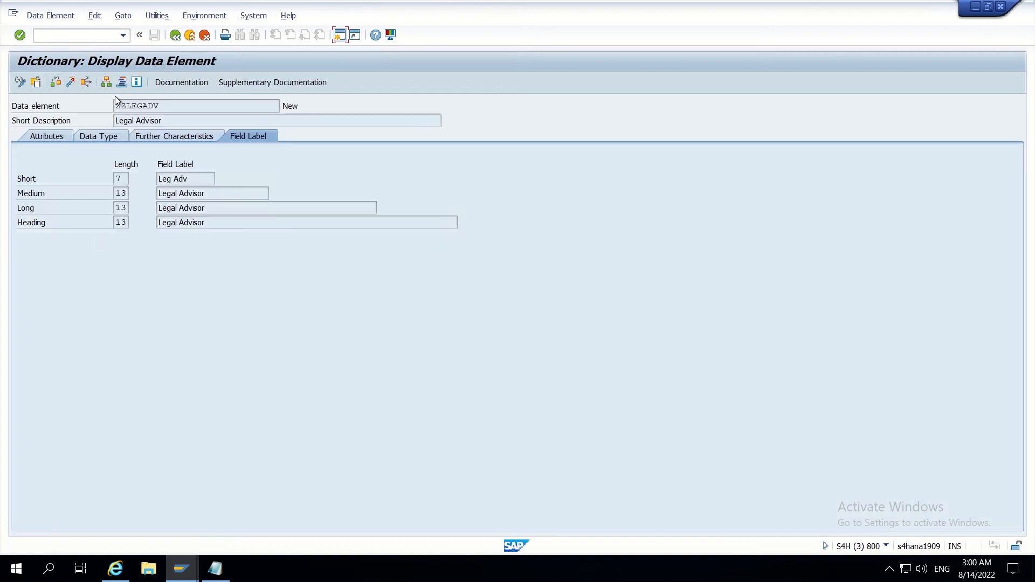
left_click(68, 85)
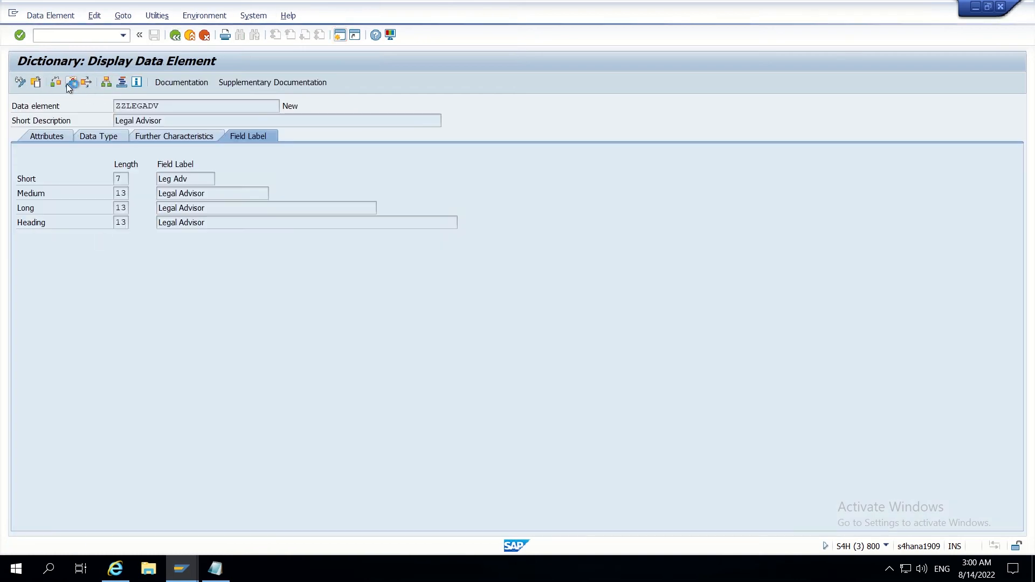
- Enable Change Document in the further characteristics of ZZLEGADV, then save and reactivate the data element
left_click(104, 137)
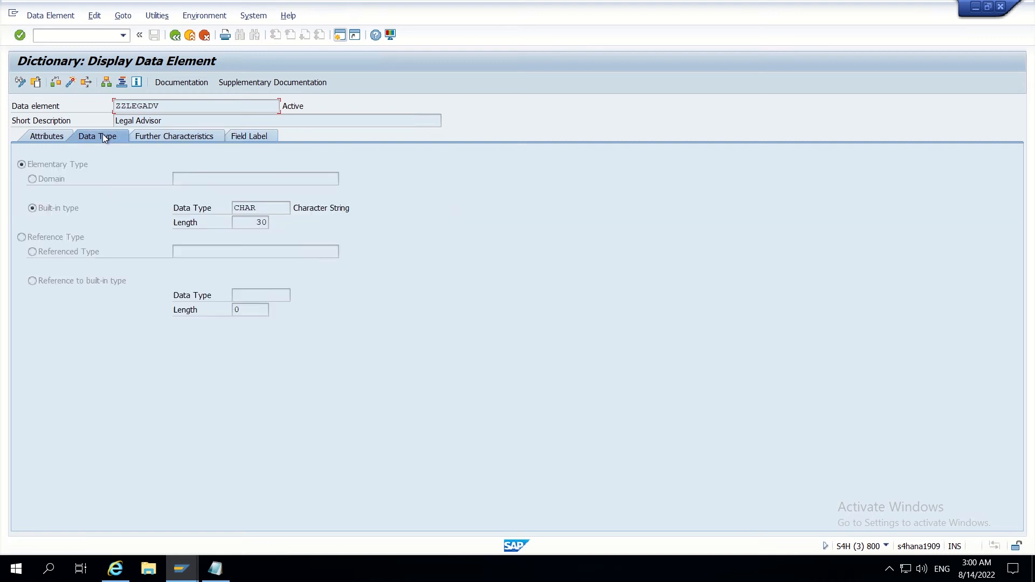
left_click(160, 136)
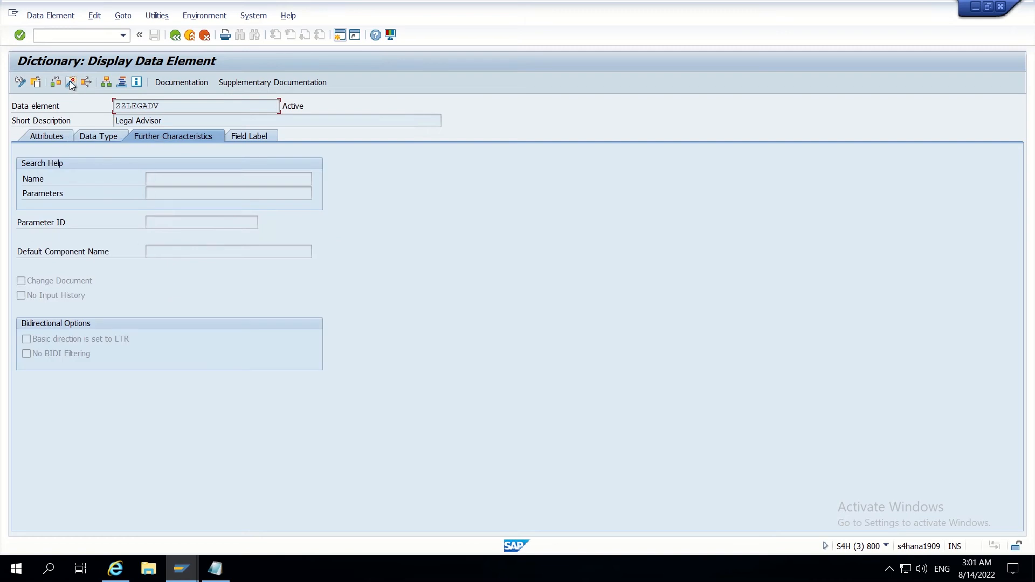
left_click(22, 84)
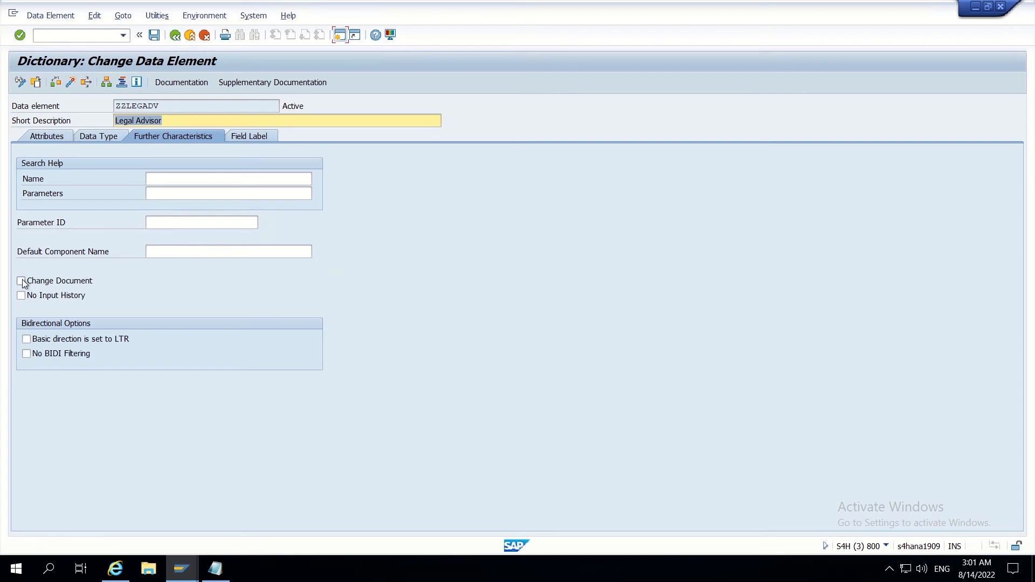
left_click(22, 282)
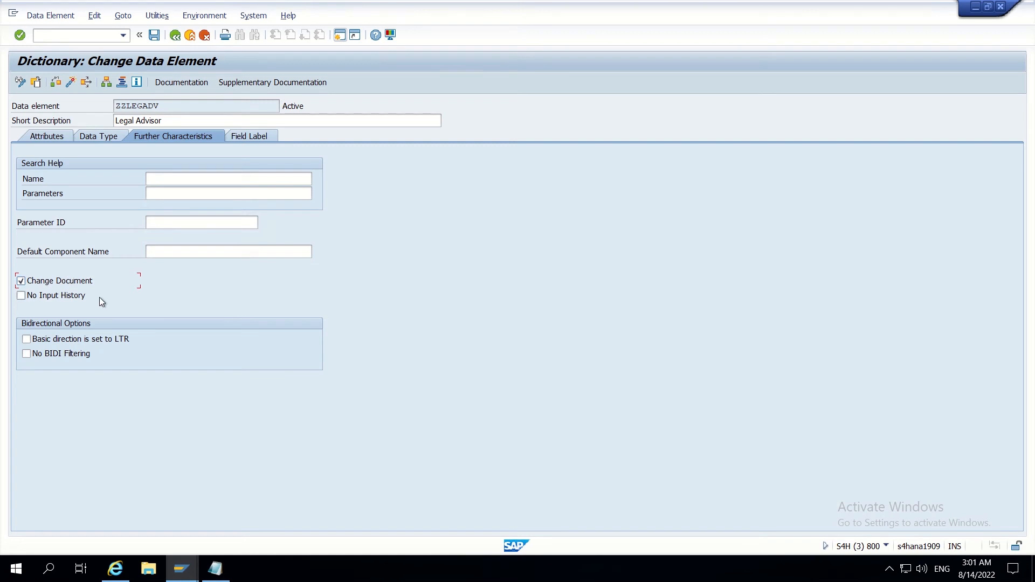
left_click(154, 36)
left_click(86, 82)
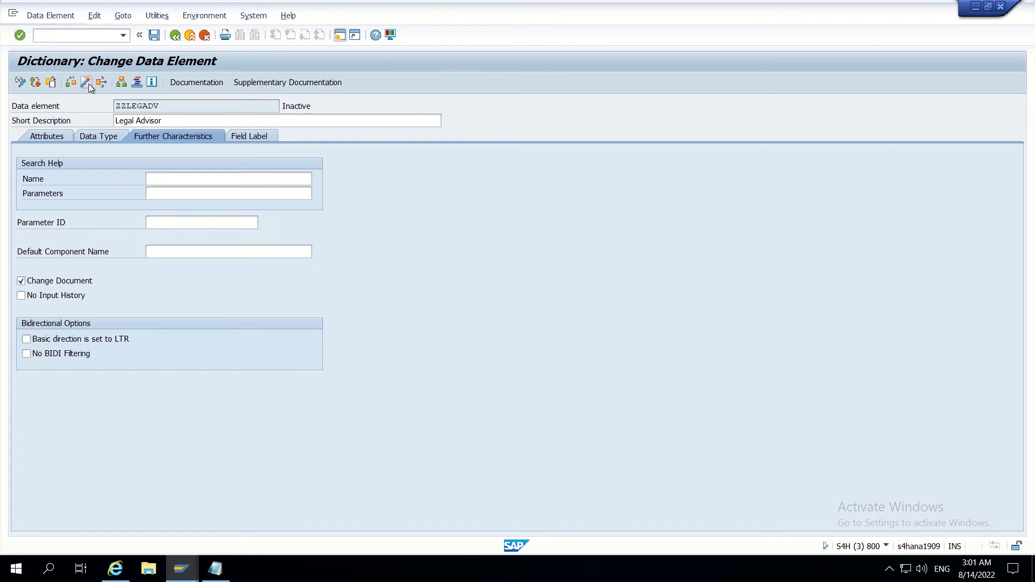
- Switch to Notepad and note the first task as "1. Create entity -" below the ZZLEGADV line
left_click(215, 569)
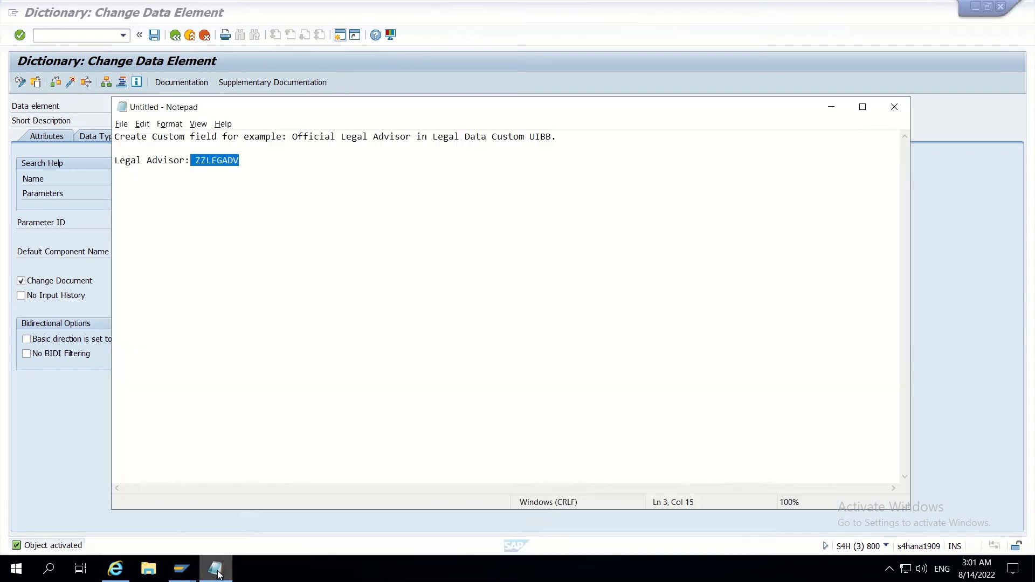
left_click(241, 165)
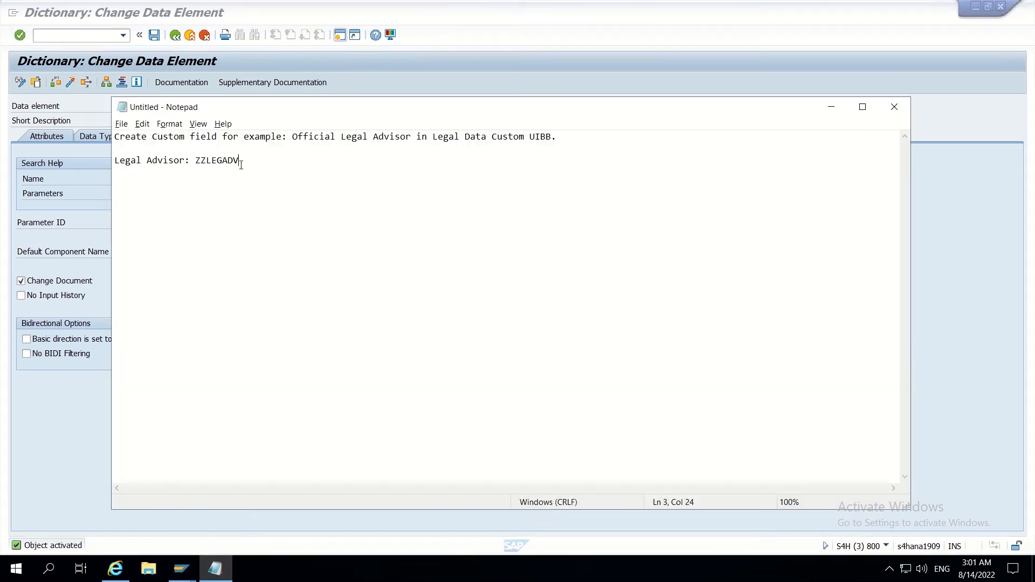
key("Return")
key("Return")
type("1. MDG")
key("BackSpace")
key("BackSpace")
key("BackSpace")
key("BackSpace")
type("Create entity -")
- Return to SAP Easy Access in SAP GUI and start transaction MDGIMG
left_click(177, 36)
left_click(176, 36)
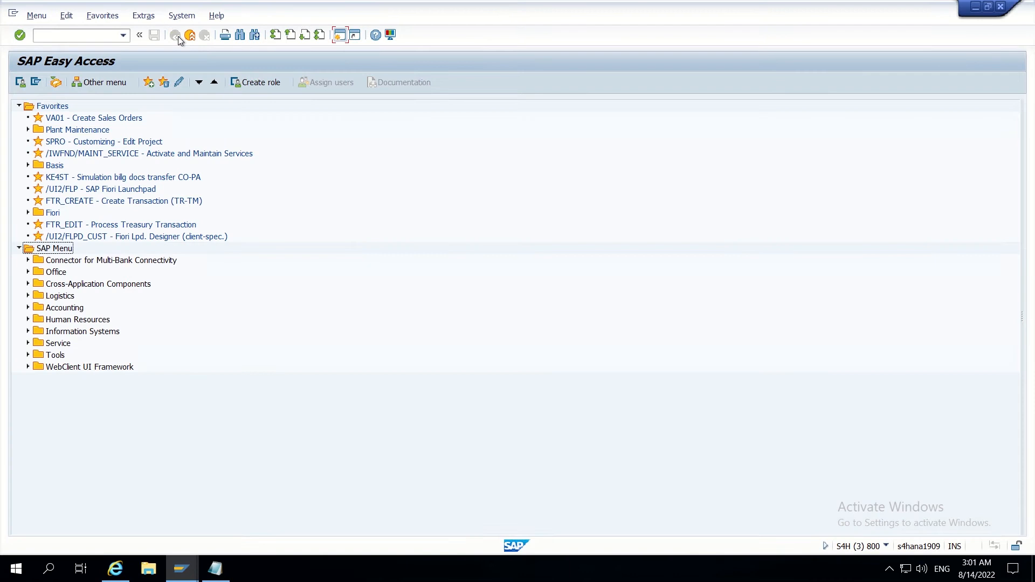
left_click(73, 36)
type("mdgimg")
key("Return")
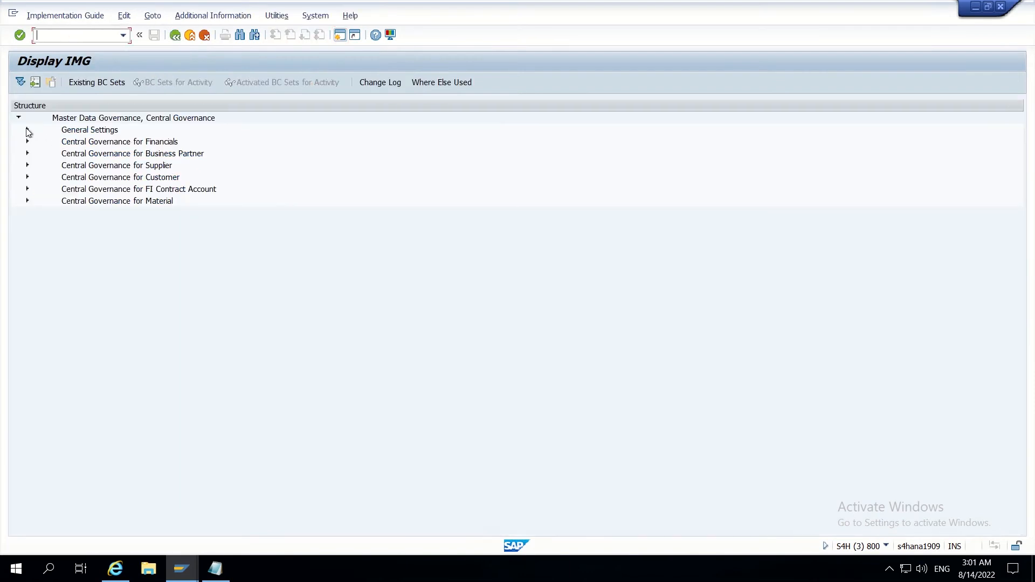
- Open the Edit Data Model activity under General Settings, Data Modeling and acknowledge the cross-client notice
left_click(27, 131)
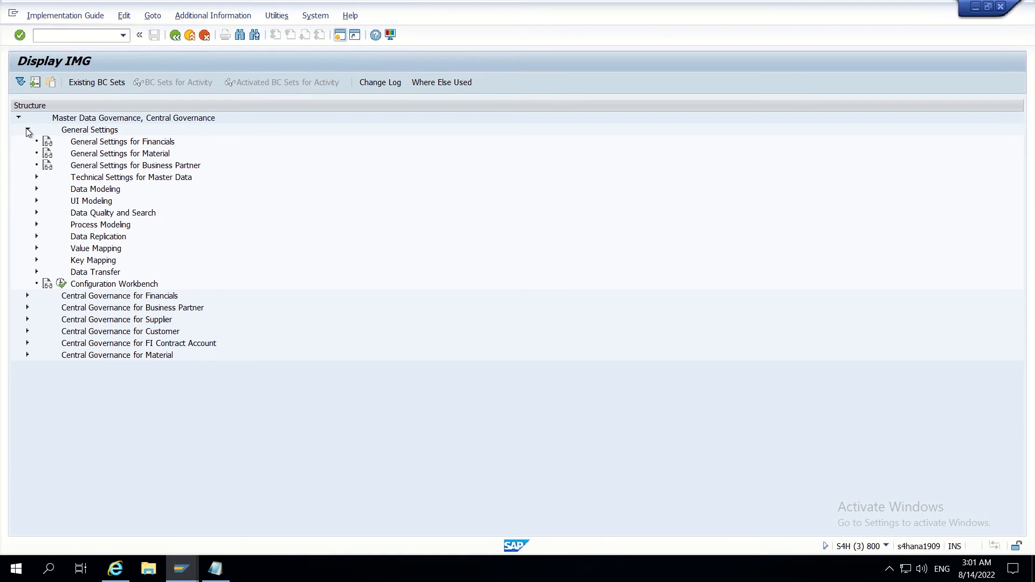
left_click(36, 188)
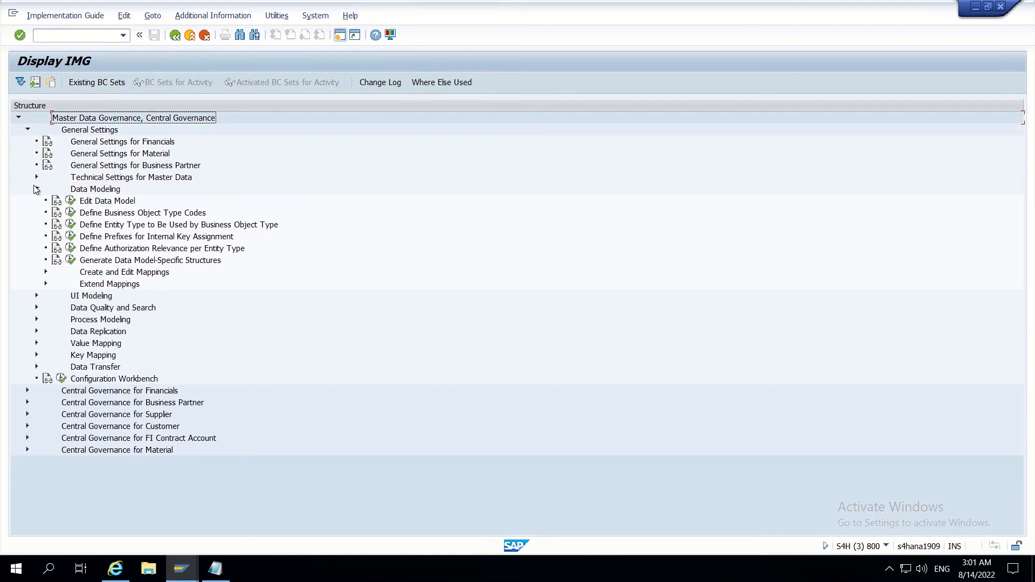
left_click(70, 201)
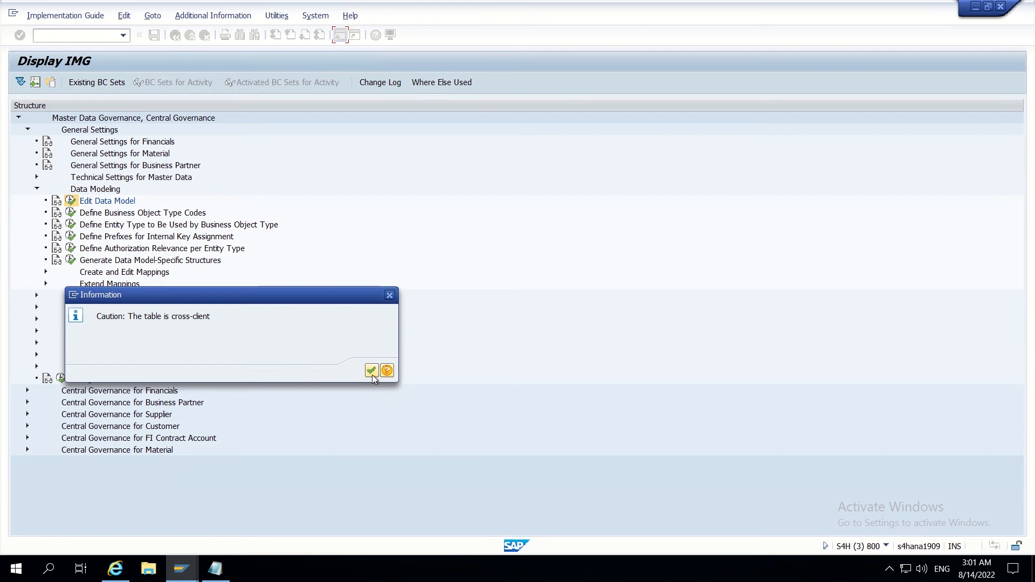
left_click(372, 374)
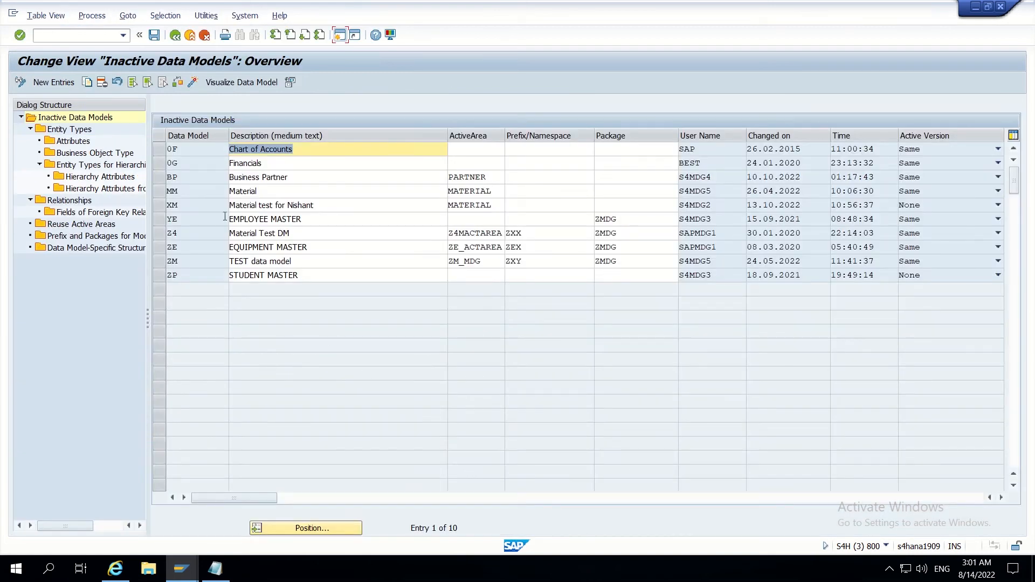
- Open the entity types of the Business Partner data model BP and check the custom entries at the list's end
left_click(160, 181)
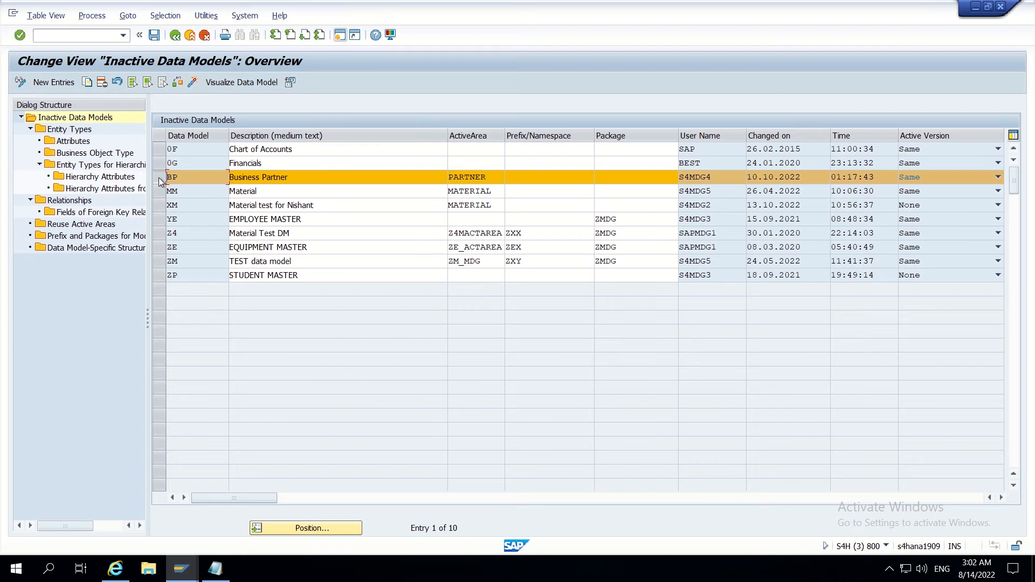
left_click(72, 131)
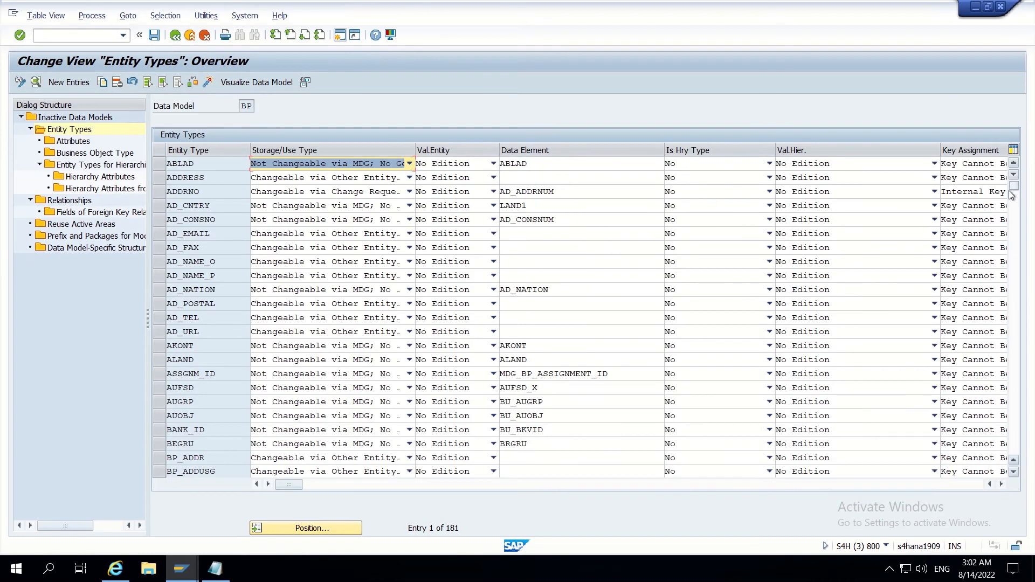
left_click(1019, 412)
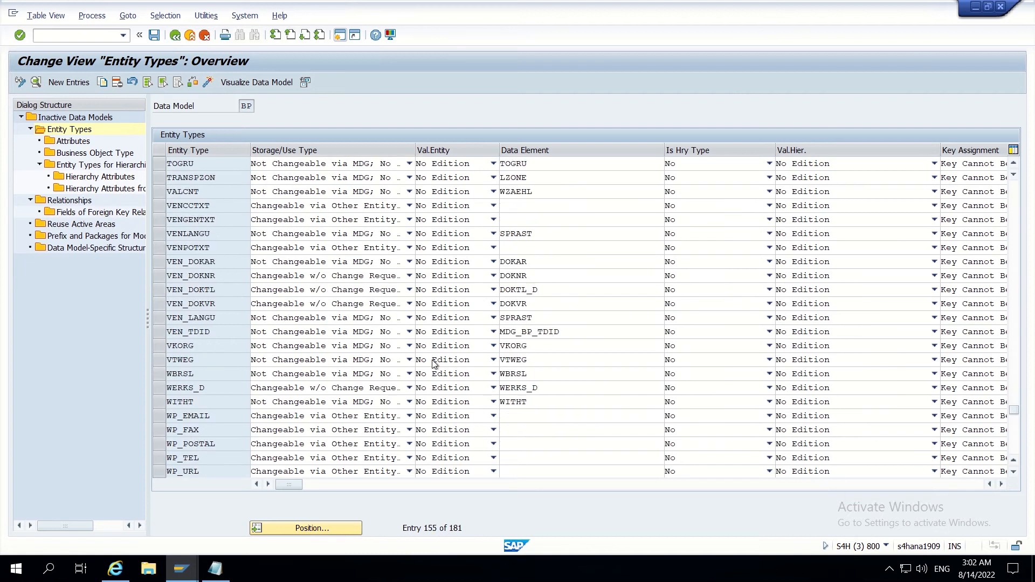
scroll(433, 363, "down", 9)
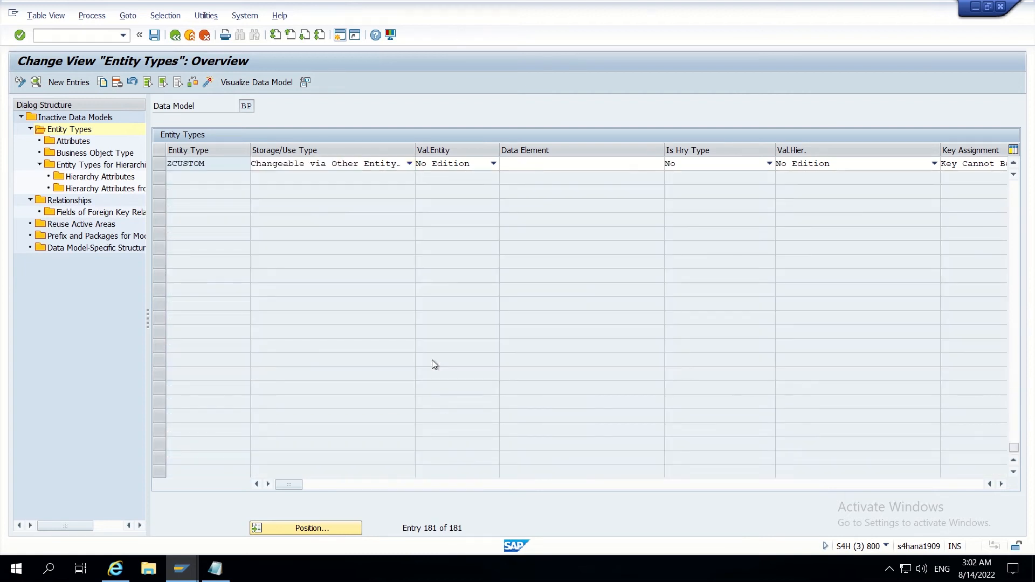
scroll(432, 360, "up", 2)
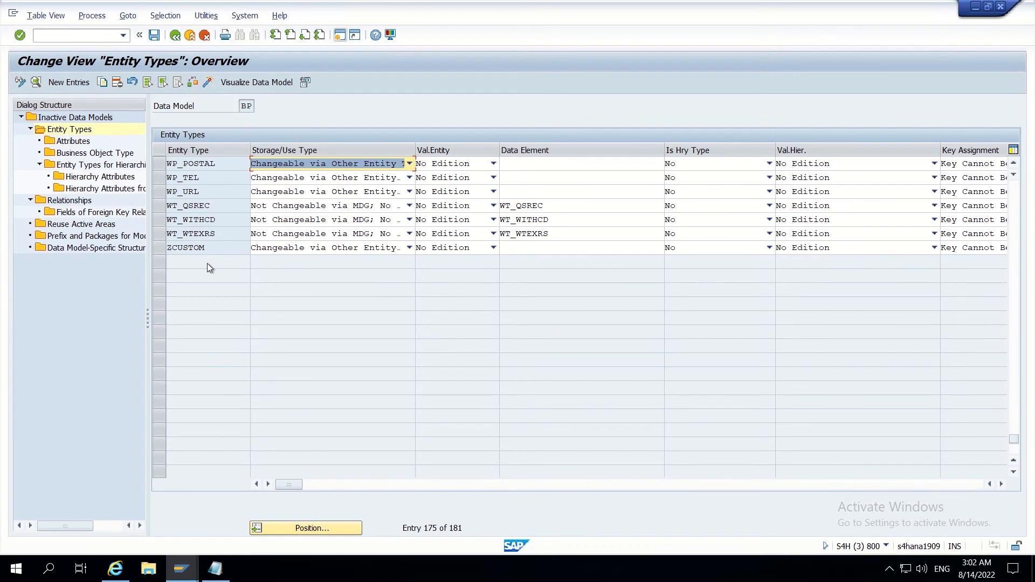
- Create entity type ZLEGAL with storage/use type "Changeable via Other Entity Type; Generated Database Tables"
left_click(68, 85)
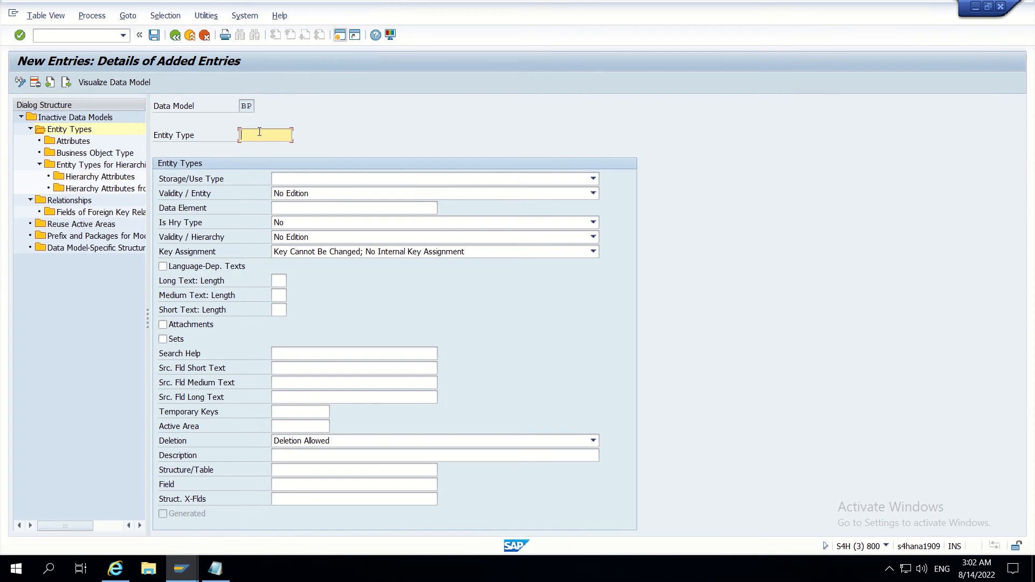
type("LEGAL")
left_click(242, 135)
type("Z")
double_click(277, 137)
left_click(286, 180)
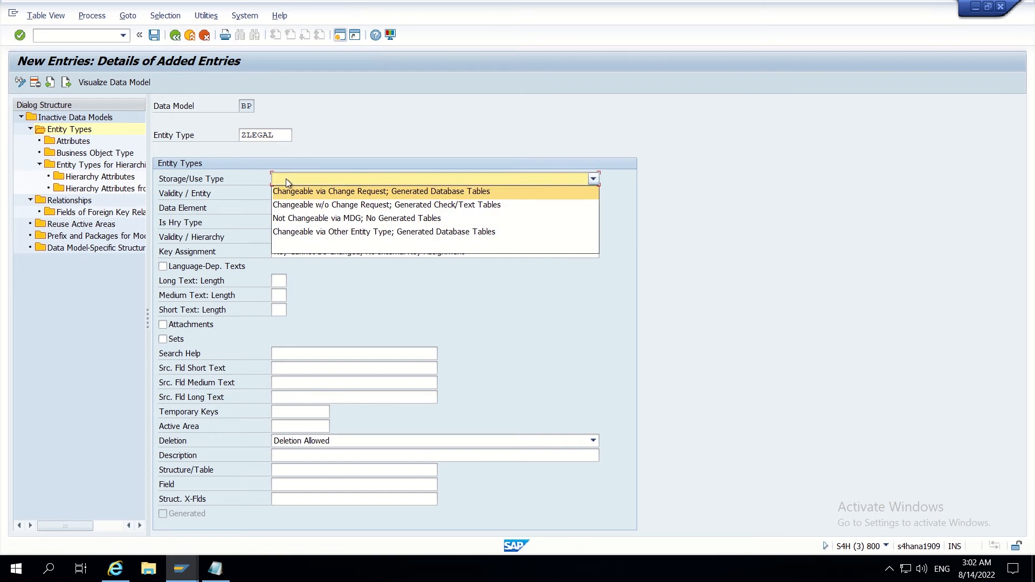
left_click(306, 232)
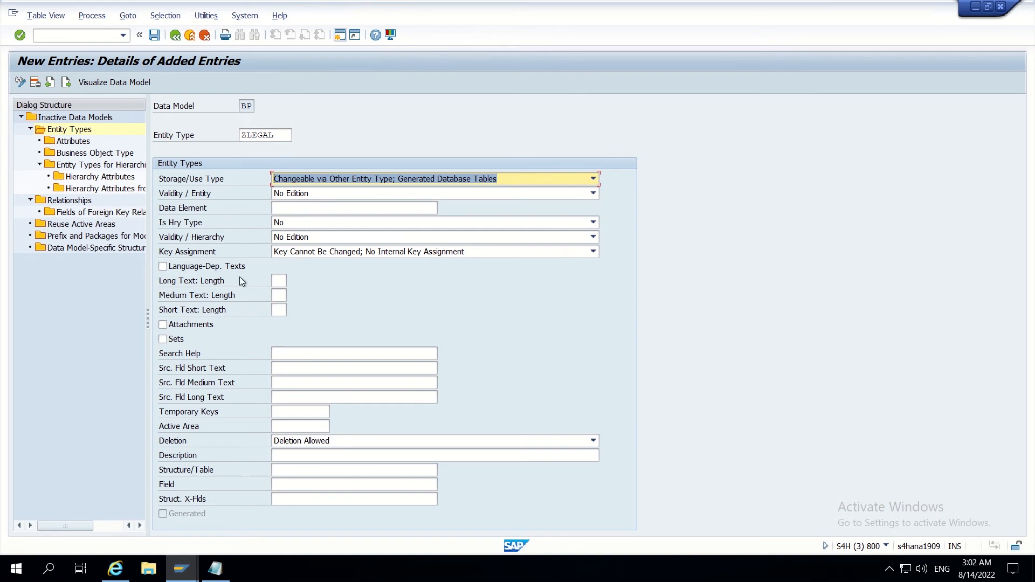
- Save the new ZLEGAL entity type, choosing to save the changes despite the issued messages
left_click(154, 37)
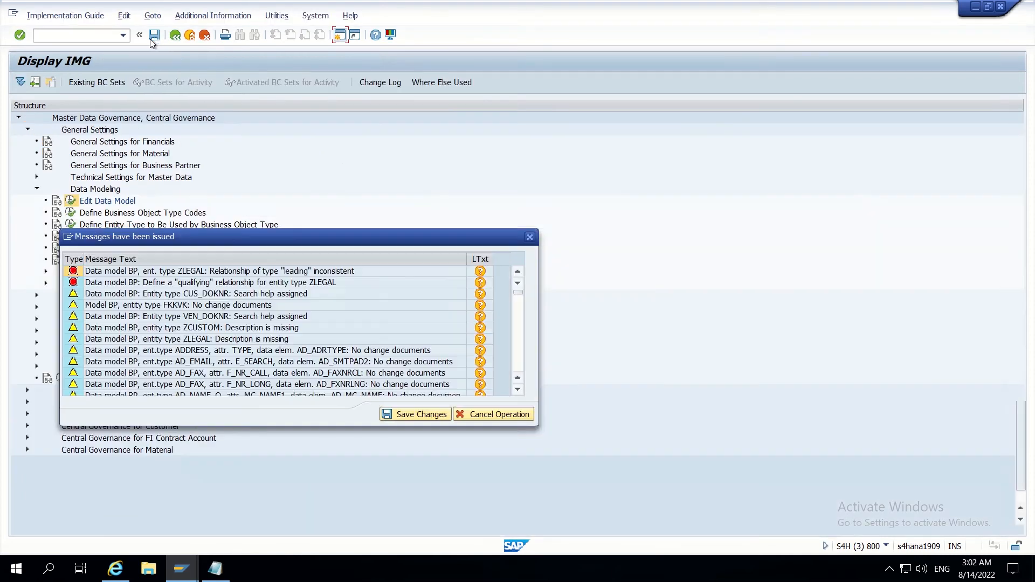
left_click(432, 416)
left_click(252, 210)
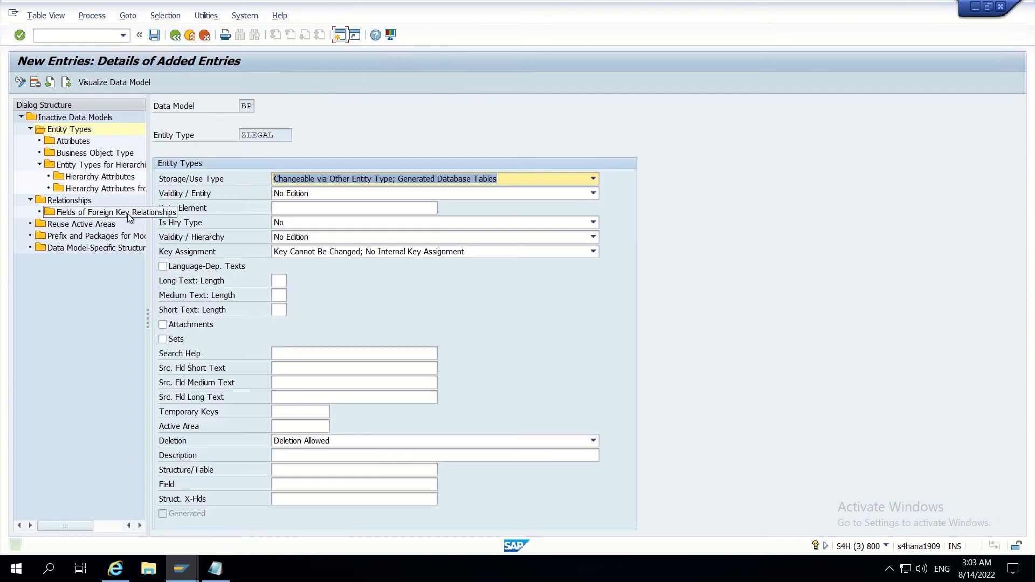
- Add attribute ZZLEGADV to entity type ZLEGAL with data element ZZLEGADV and description "Legal Advisor"
double_click(72, 141)
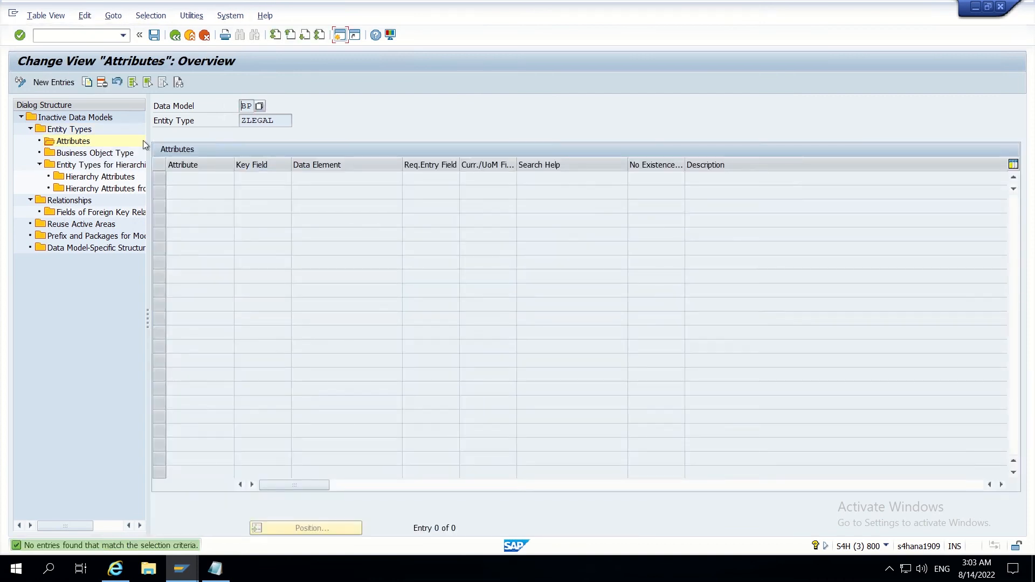
left_click(63, 86)
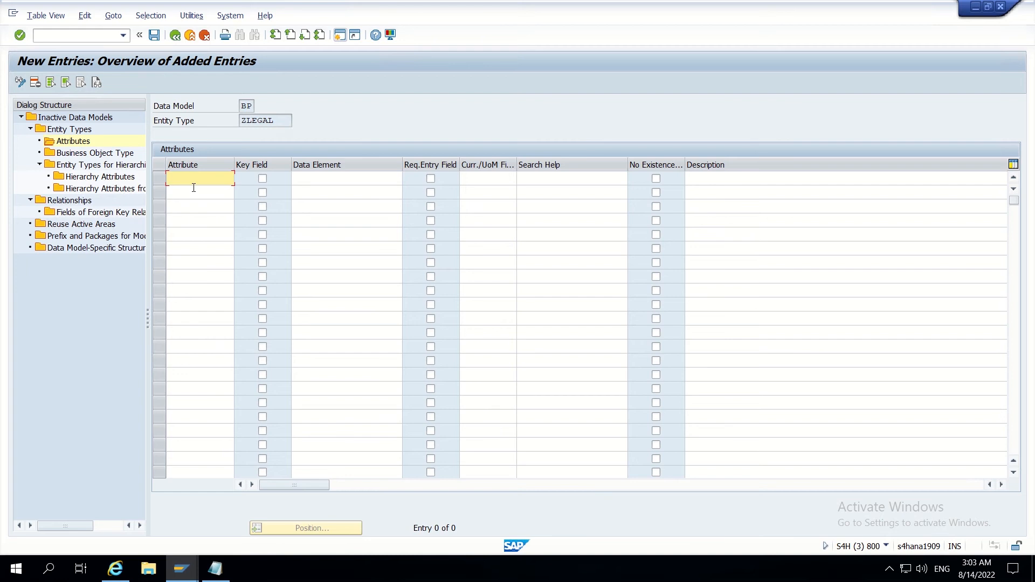
type("ZZ")
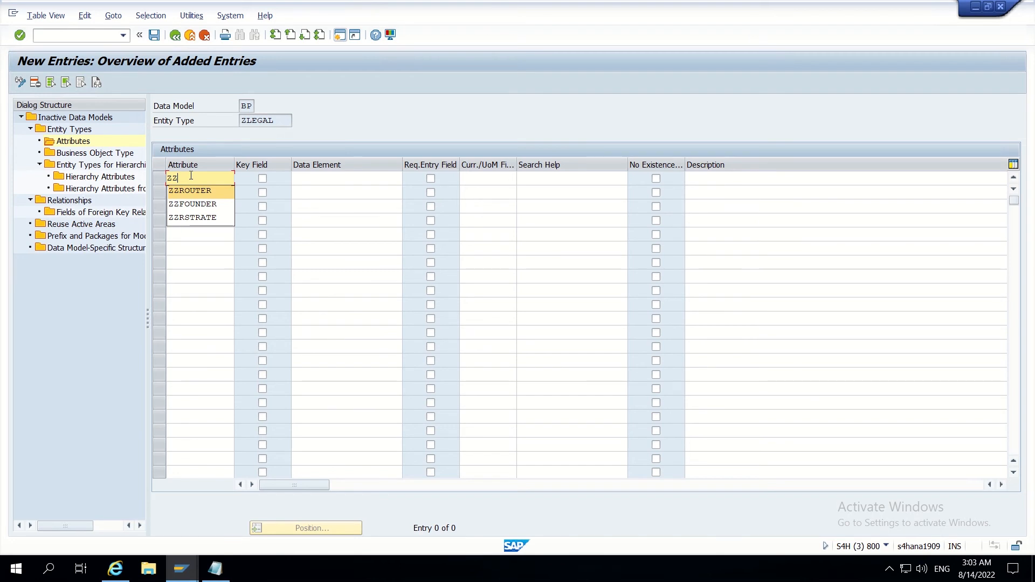
type("LEGADV")
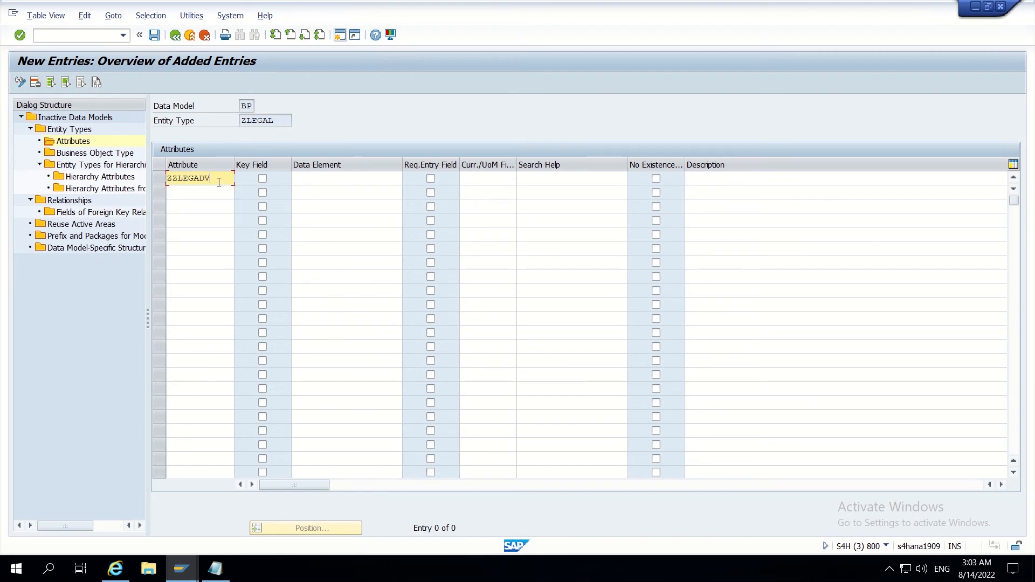
left_click(338, 178)
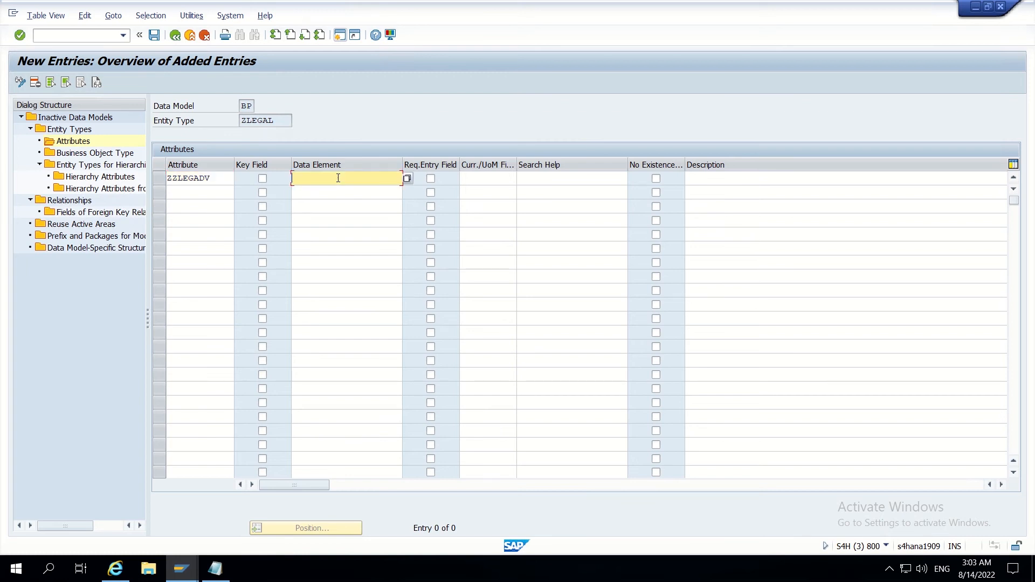
type("ZZ")
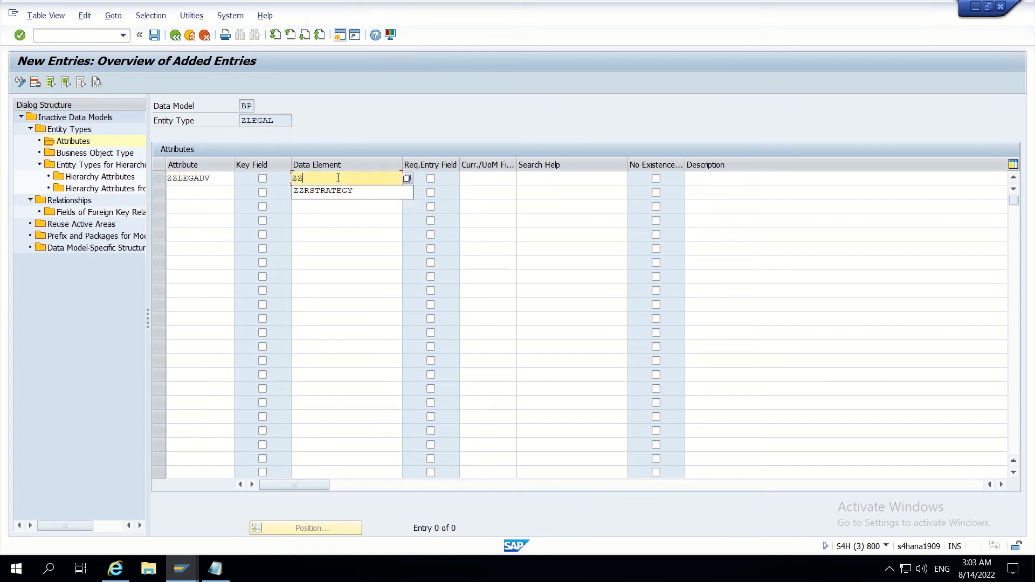
type("LEGADV")
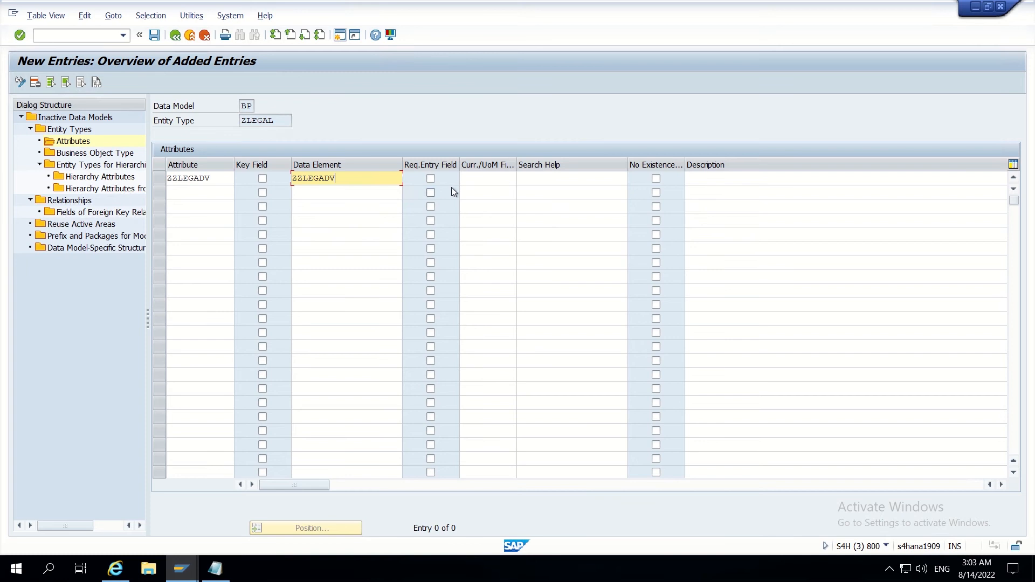
left_click(732, 182)
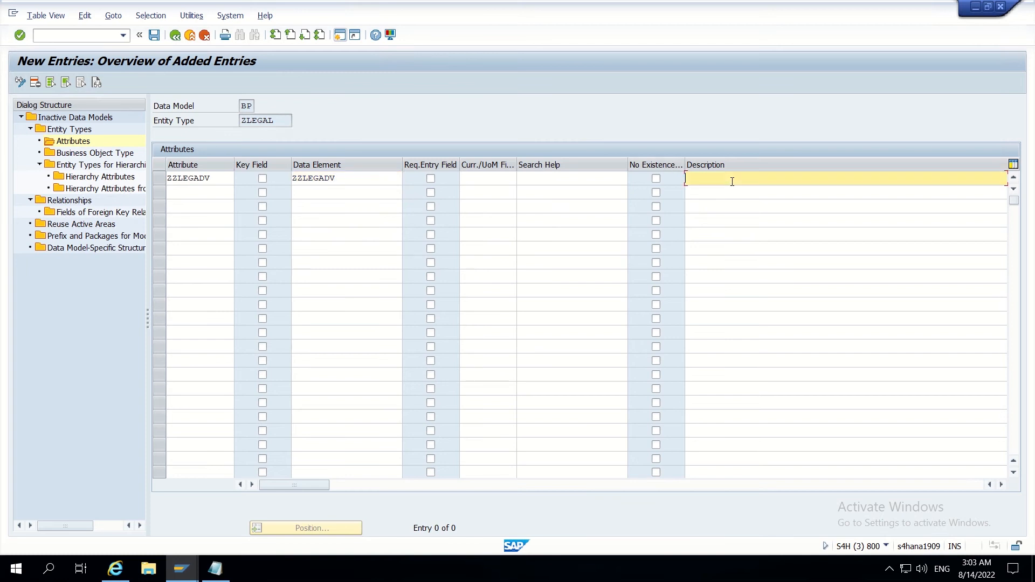
type("Le")
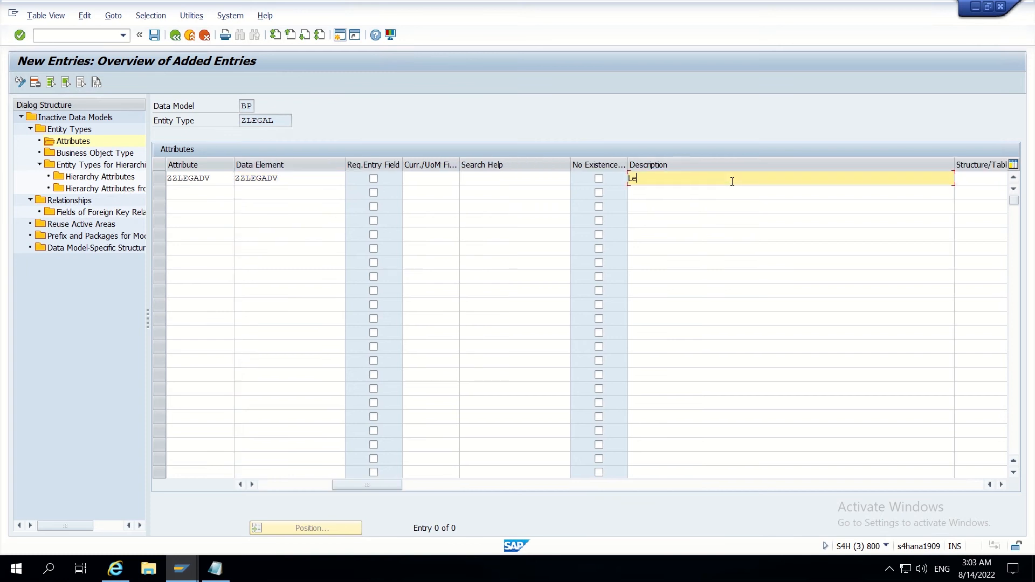
type("gal Advisor")
key("Return")
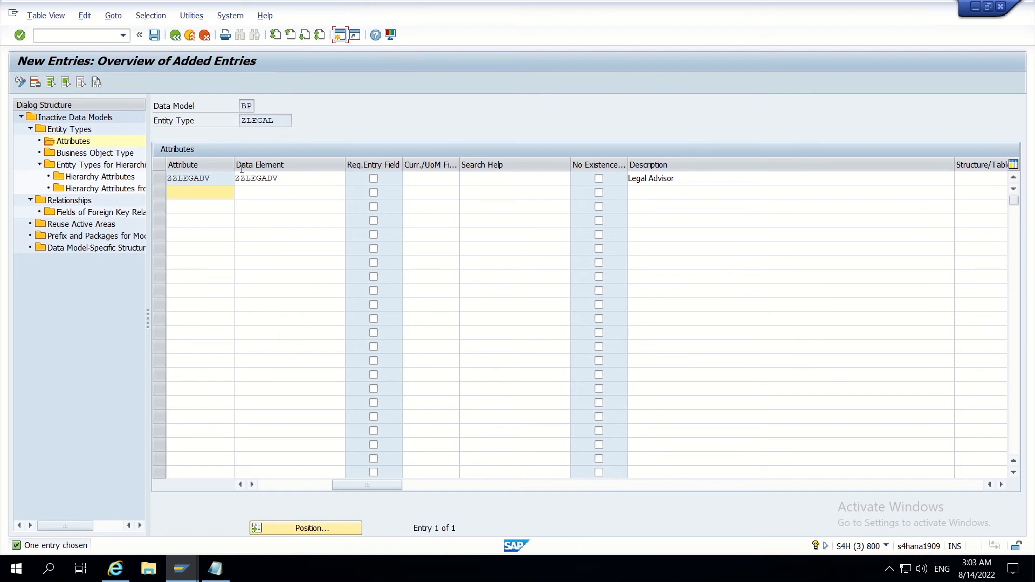
- Copy the entity type name ZLEGAL, open the relationships of data model BP and look through the existing entries
double_click(276, 121)
key("ctrl+c")
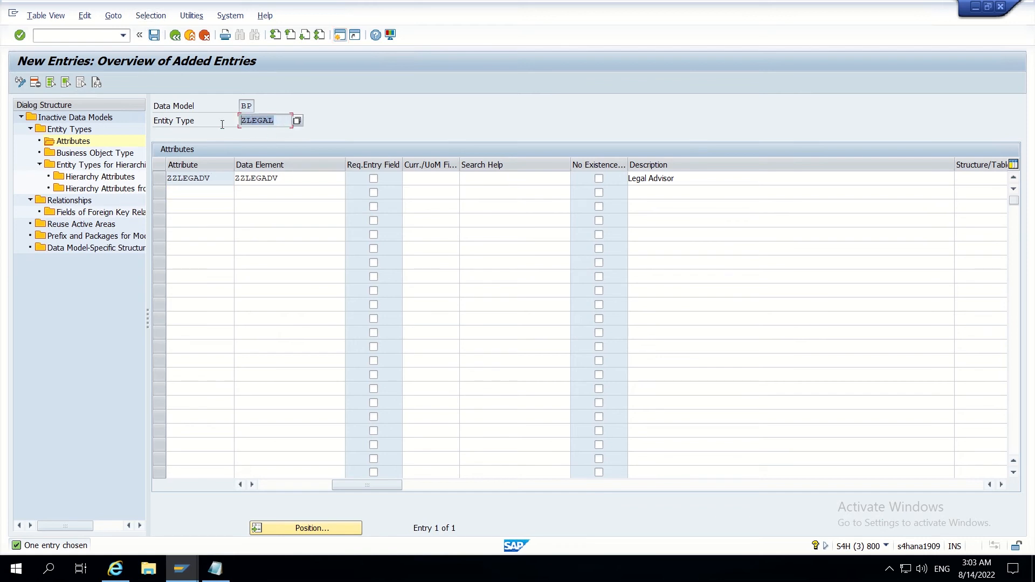
left_click(221, 125)
double_click(69, 207)
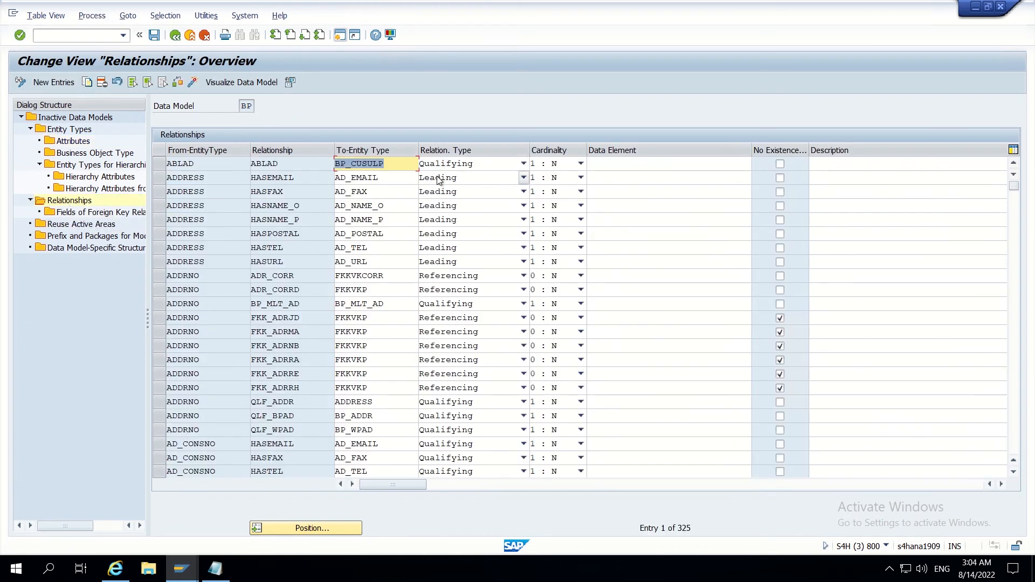
scroll(437, 180, "down", 4)
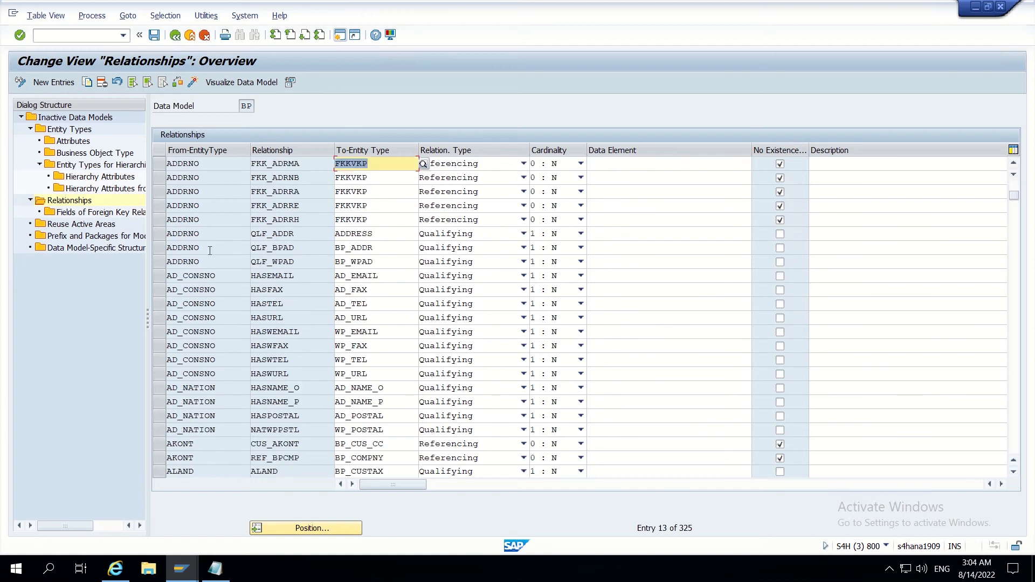
scroll(209, 250, "down", 4)
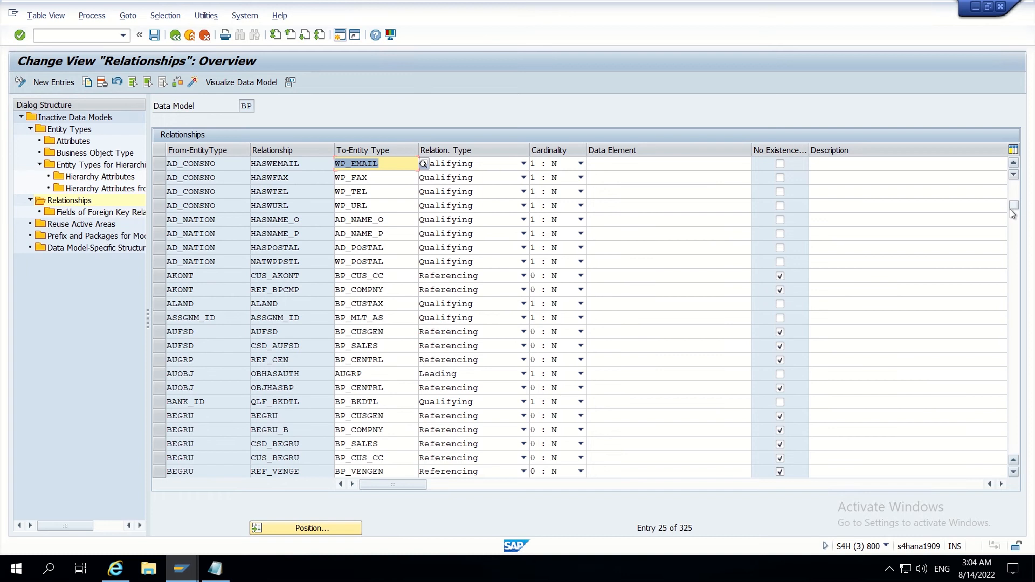
scroll(263, 331, "up", 1)
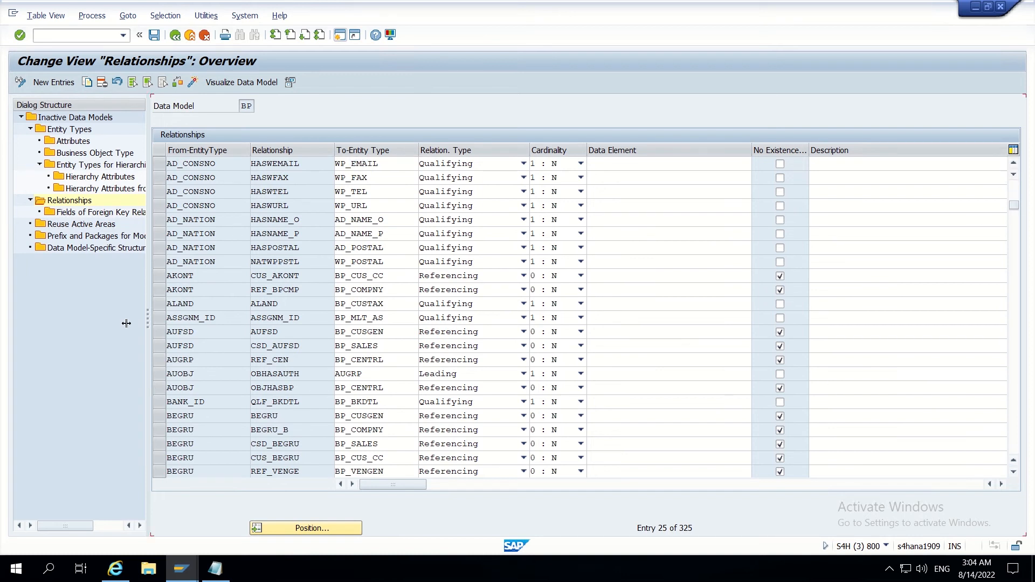
- Create relationship BP2ZLEG from entity type BP_HEADER to entity type ZLEGAL
left_click(54, 82)
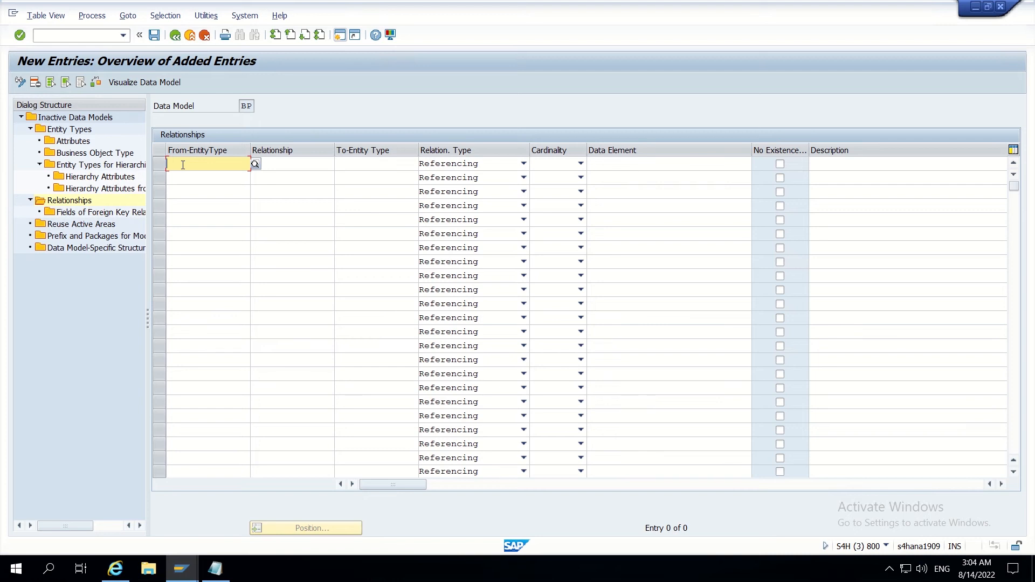
type("BP")
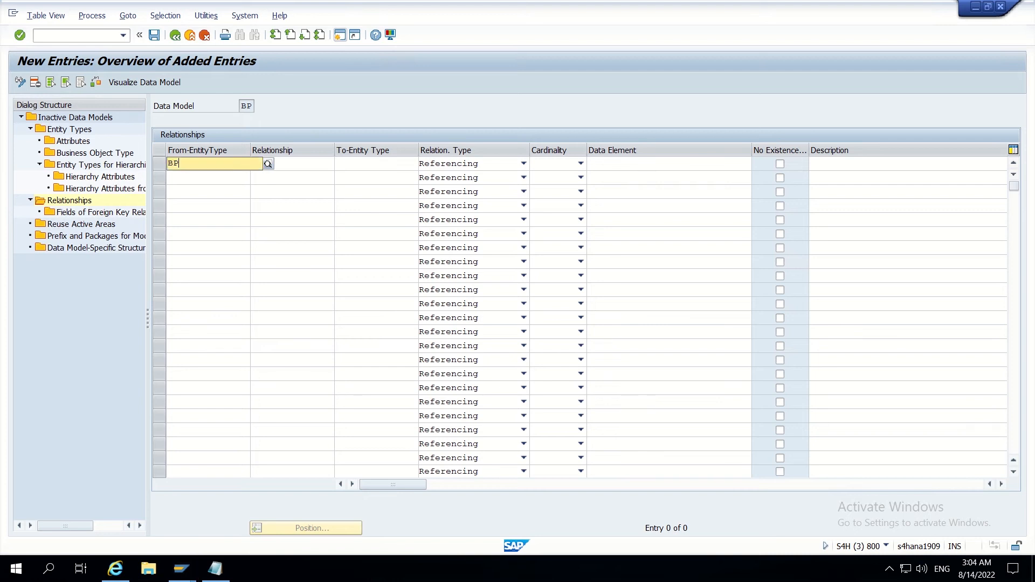
type("_HEADER")
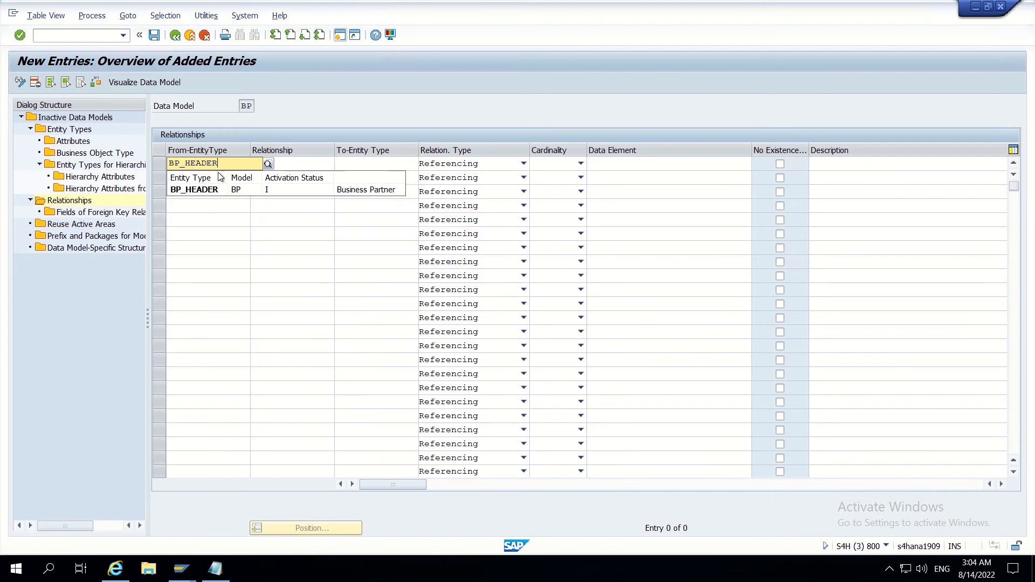
left_click(219, 190)
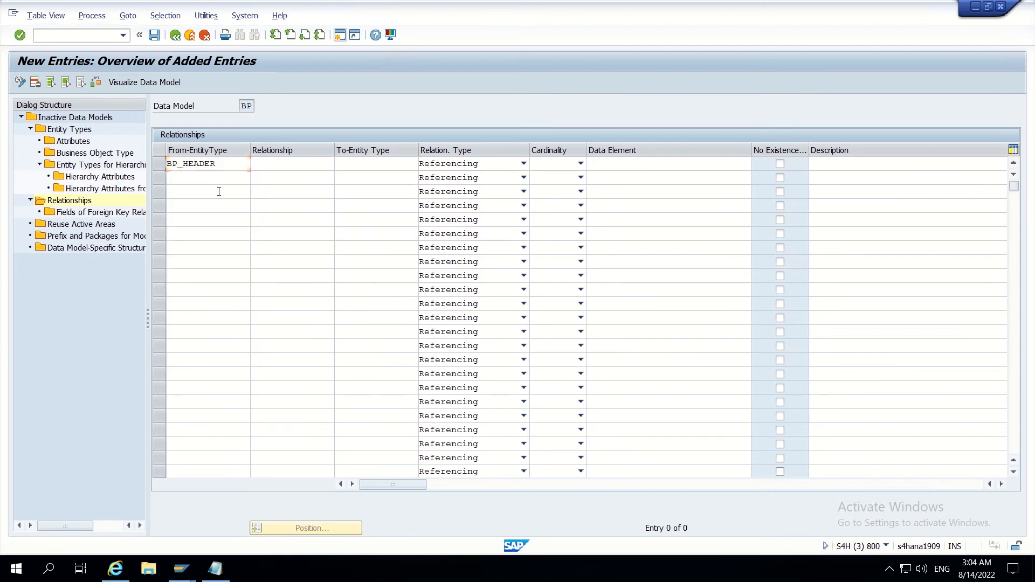
left_click(282, 165)
left_click(346, 165)
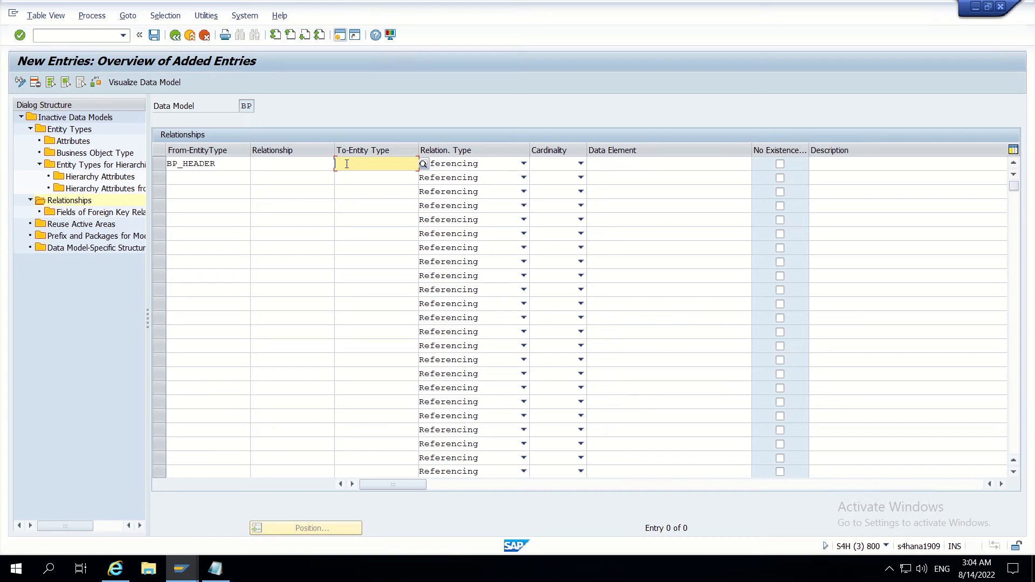
key("ctrl+v")
left_click(290, 162)
type("BP2")
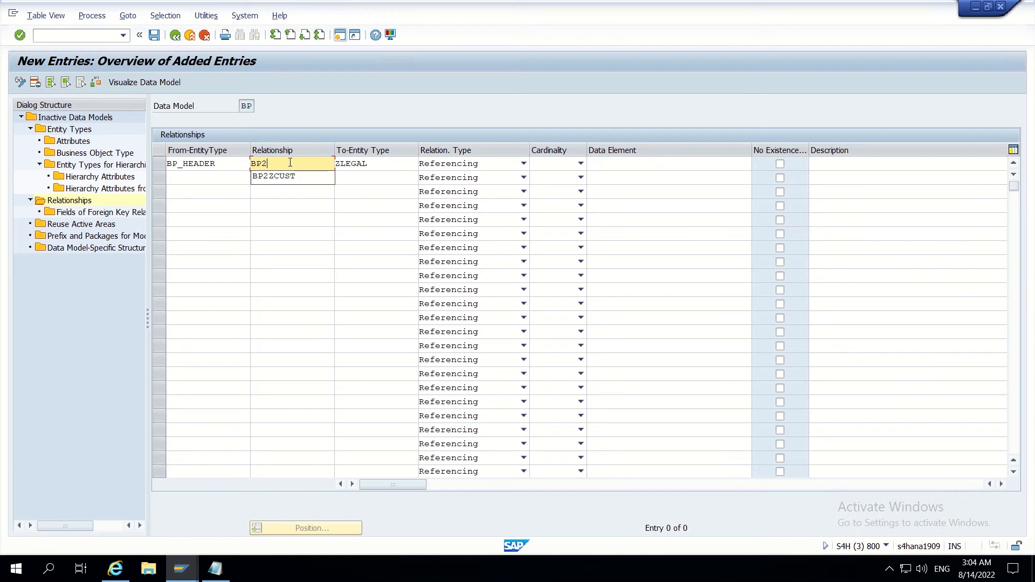
type("ZLEG")
key("Return")
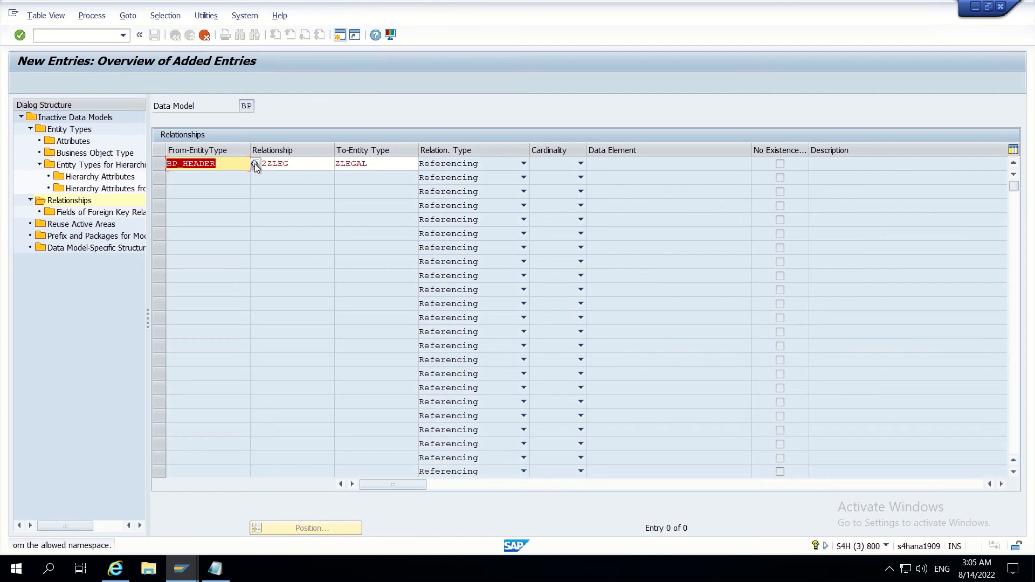
key("Return")
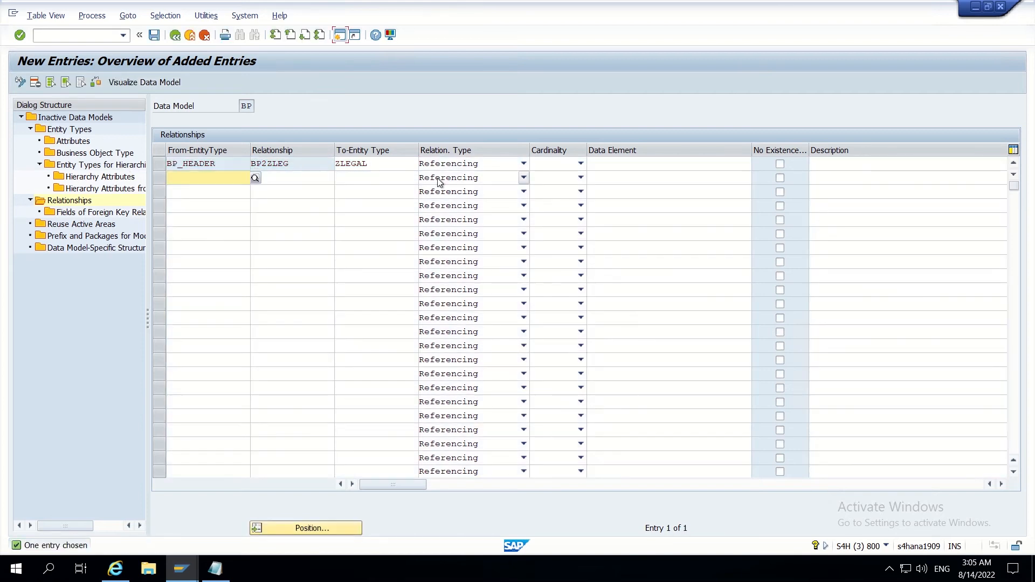
- Set the BP2ZLEG relationship to type Leading, cardinality 1:1 and description "Relationship from BP Header to ZLEGAL"
left_click(465, 164)
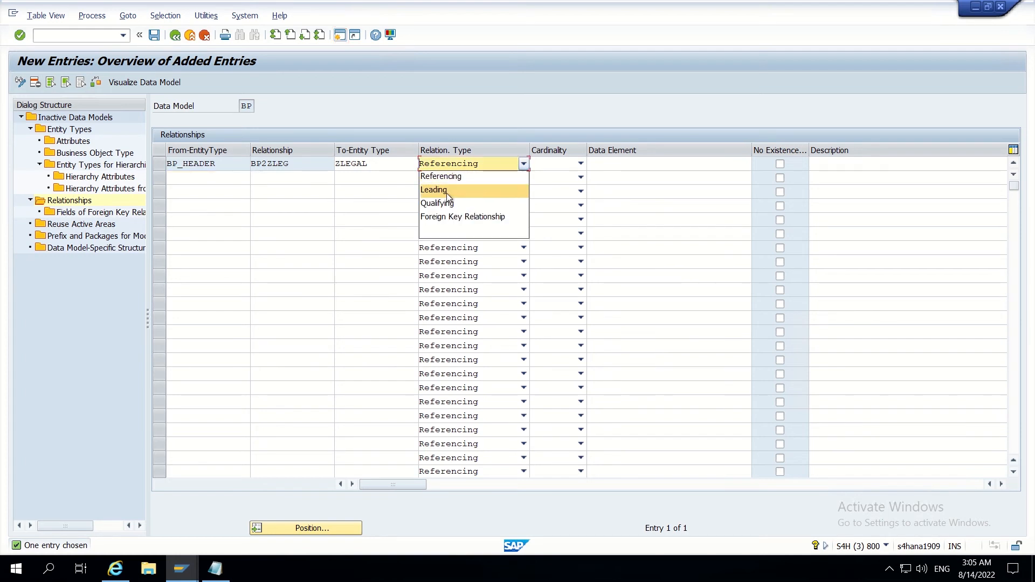
left_click(447, 191)
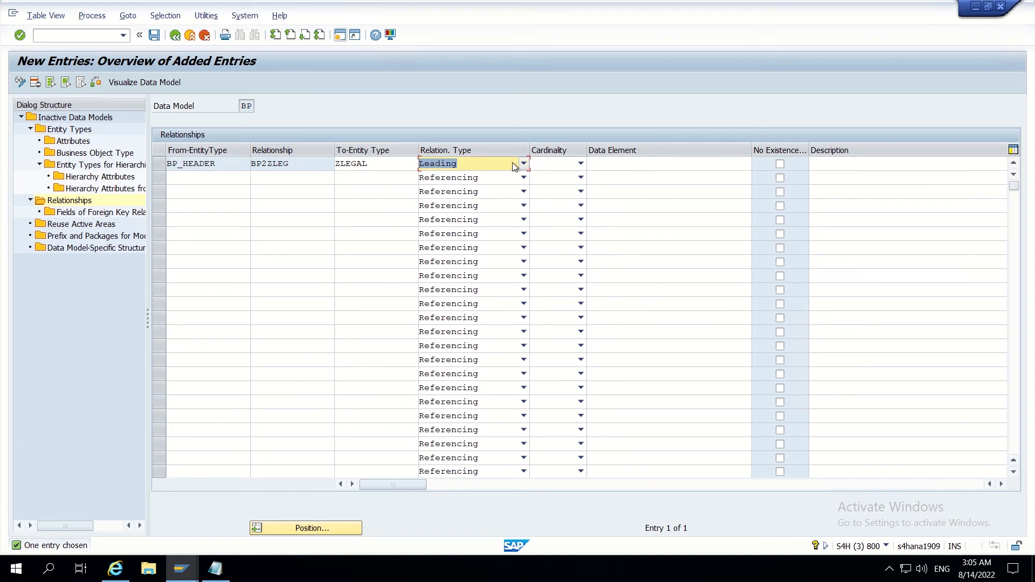
left_click(579, 164)
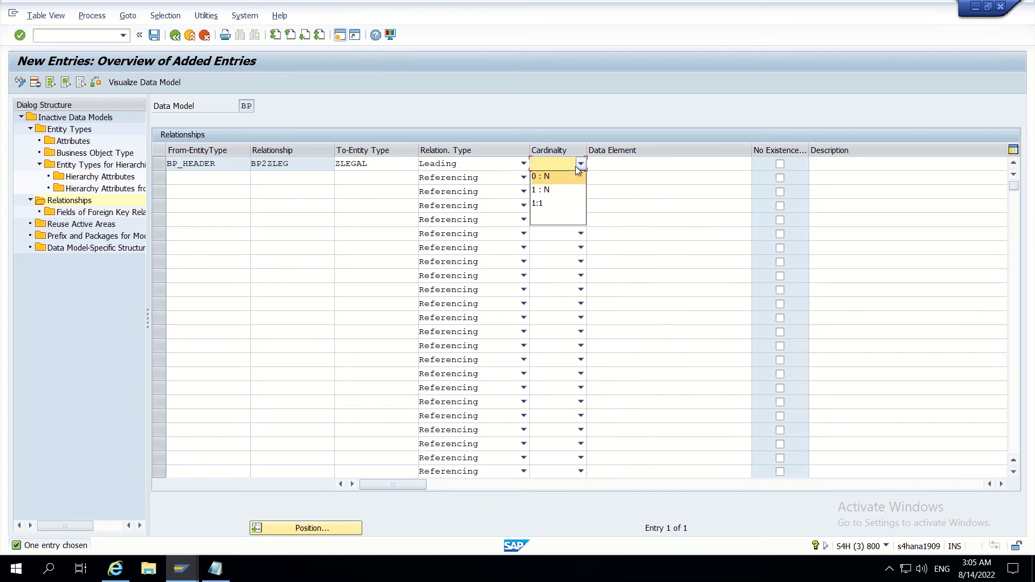
left_click(560, 206)
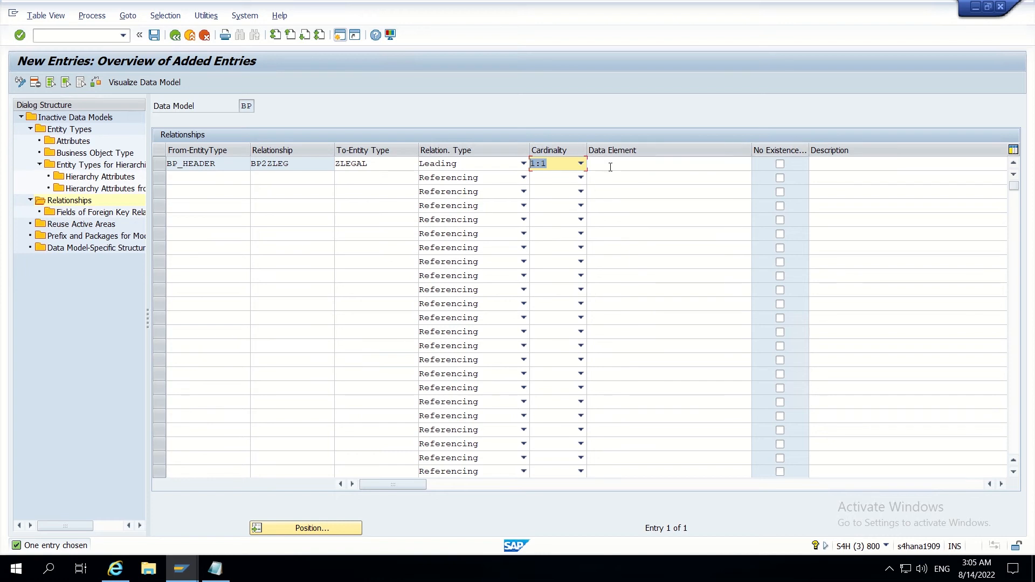
left_click(823, 164)
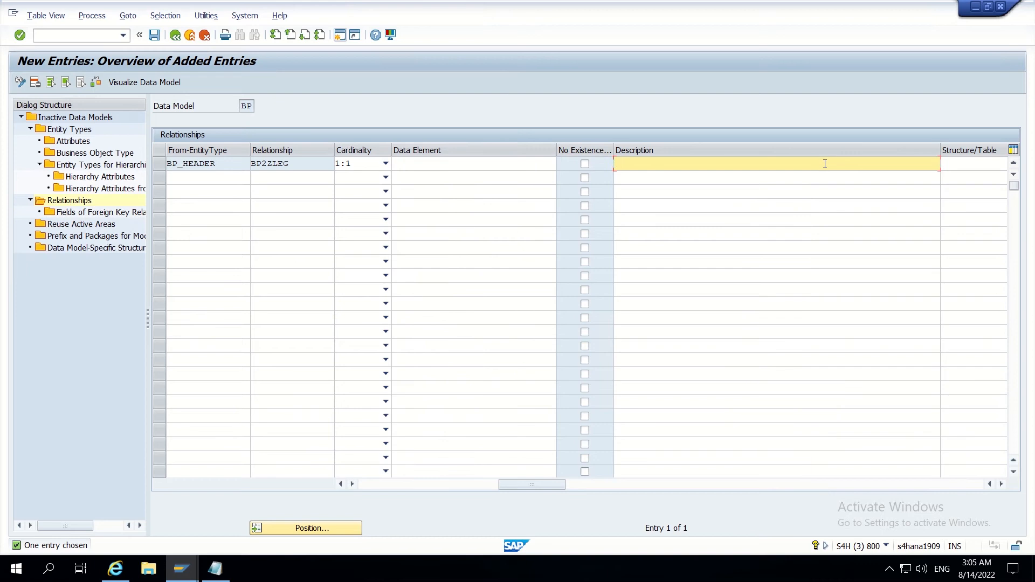
type("Relationship from BP")
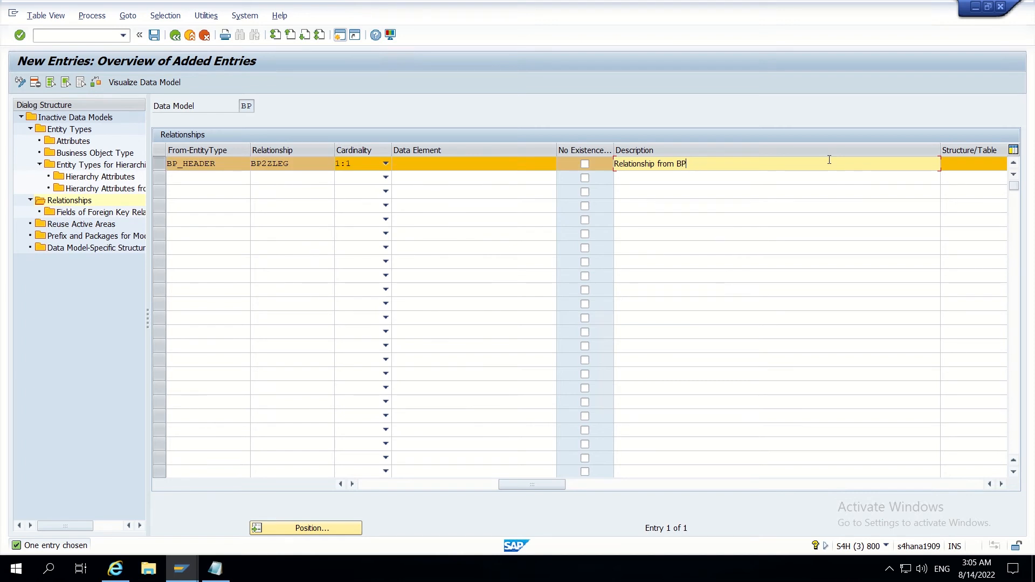
type(" Header to ZLEGAL")
key("Return")
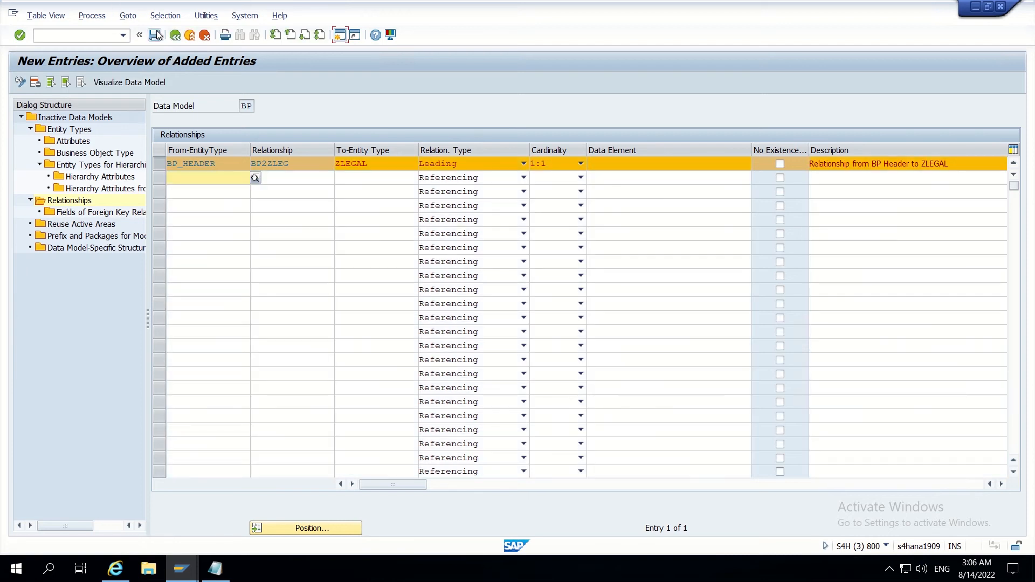
- Save the data model changes despite the issued messages and return to the inactive data models overview, saving there too
left_click(156, 36)
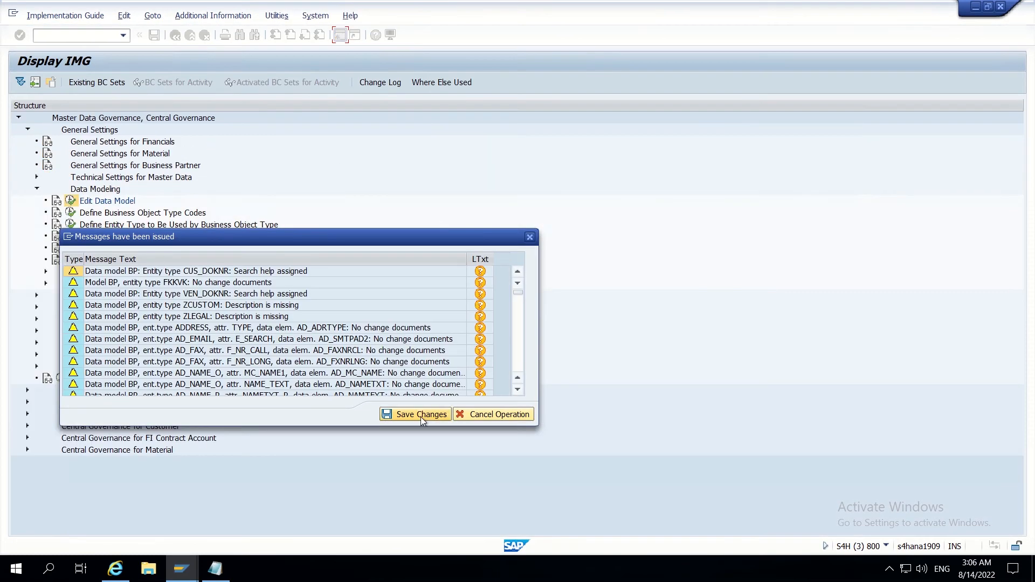
left_click(420, 414)
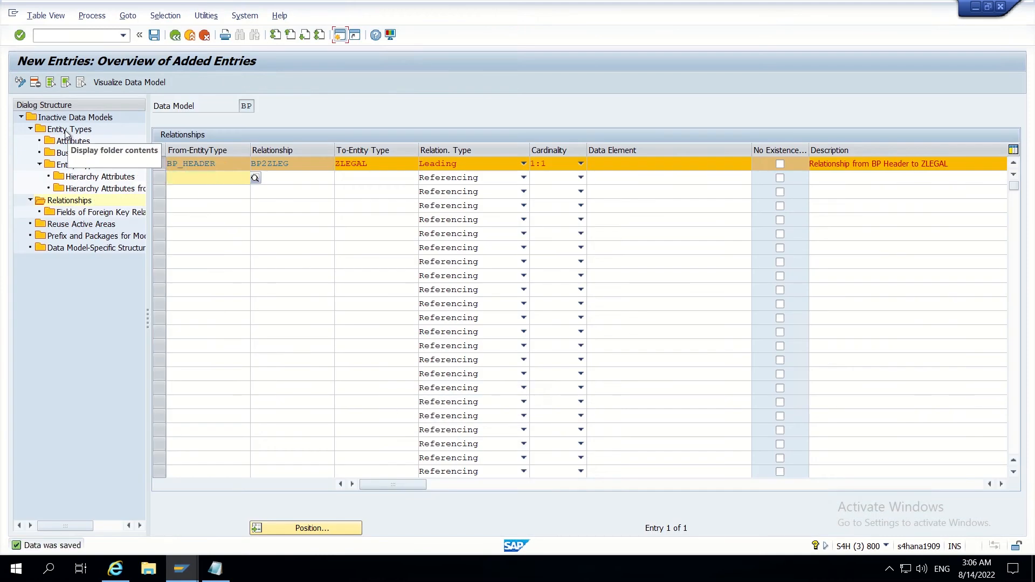
left_click(67, 131)
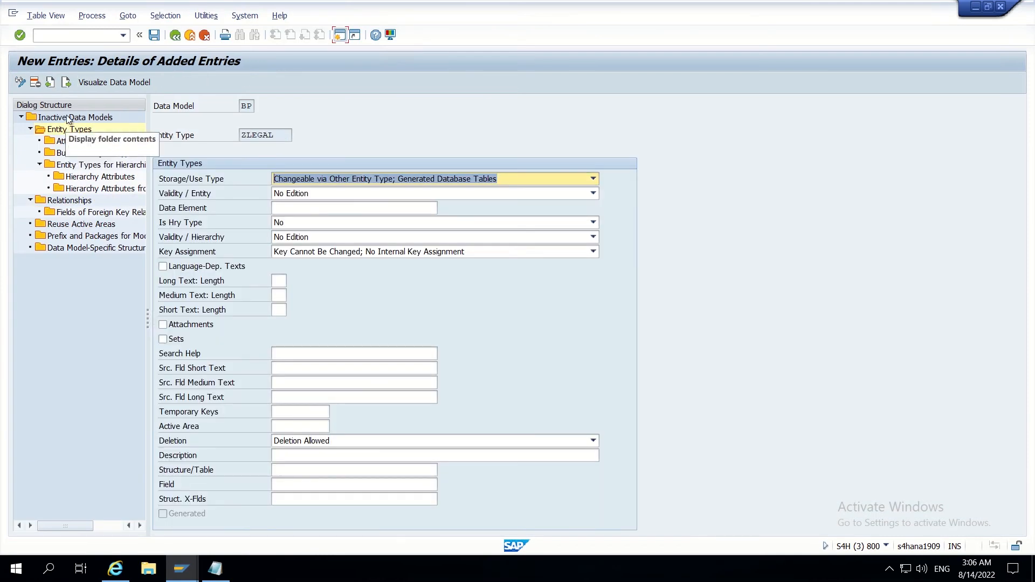
left_click(67, 118)
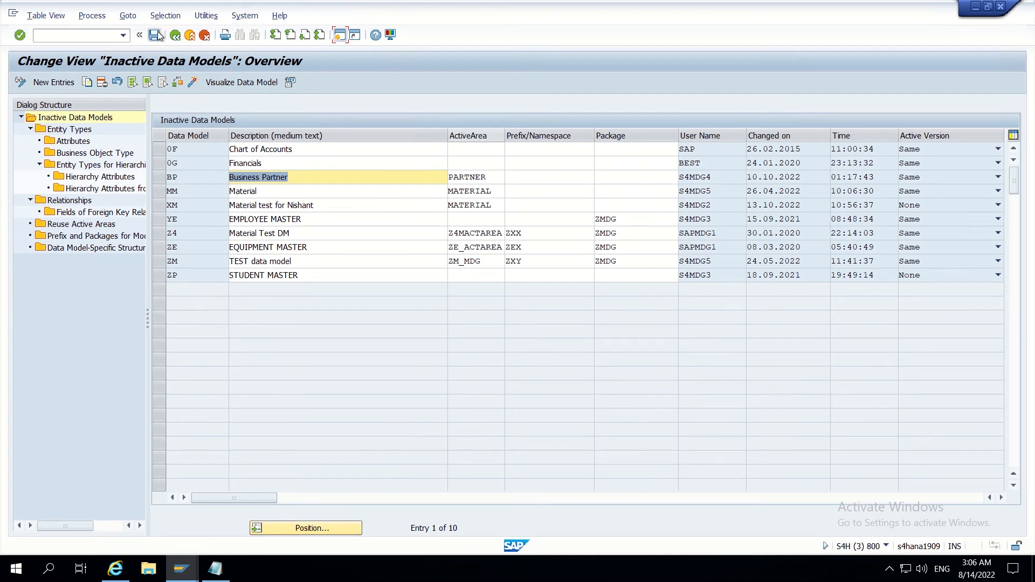
left_click(156, 35)
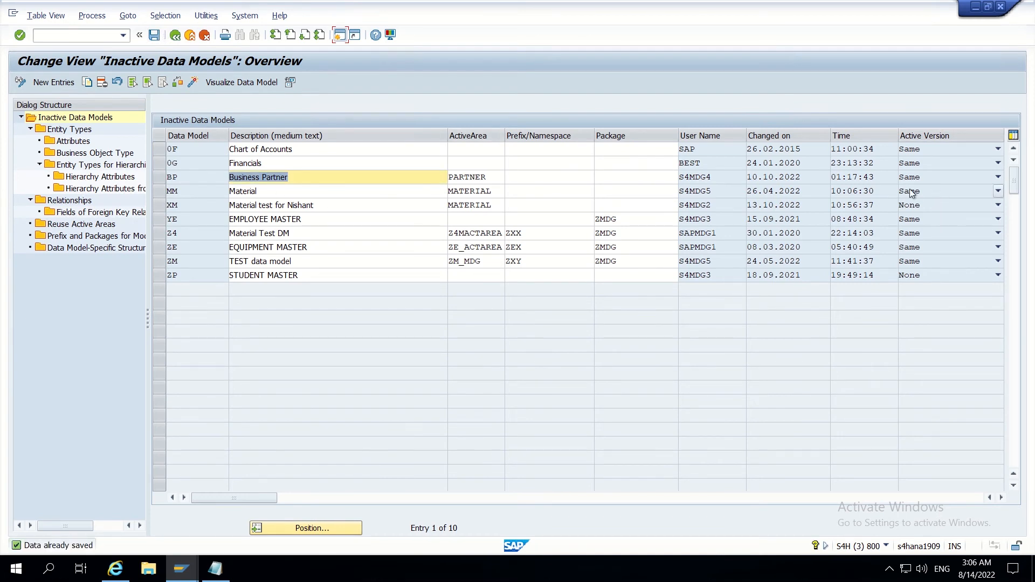
- Save and activate the Business Partner data model BP, closing the low-battery notice and acknowledging the activation messages
left_click(161, 178)
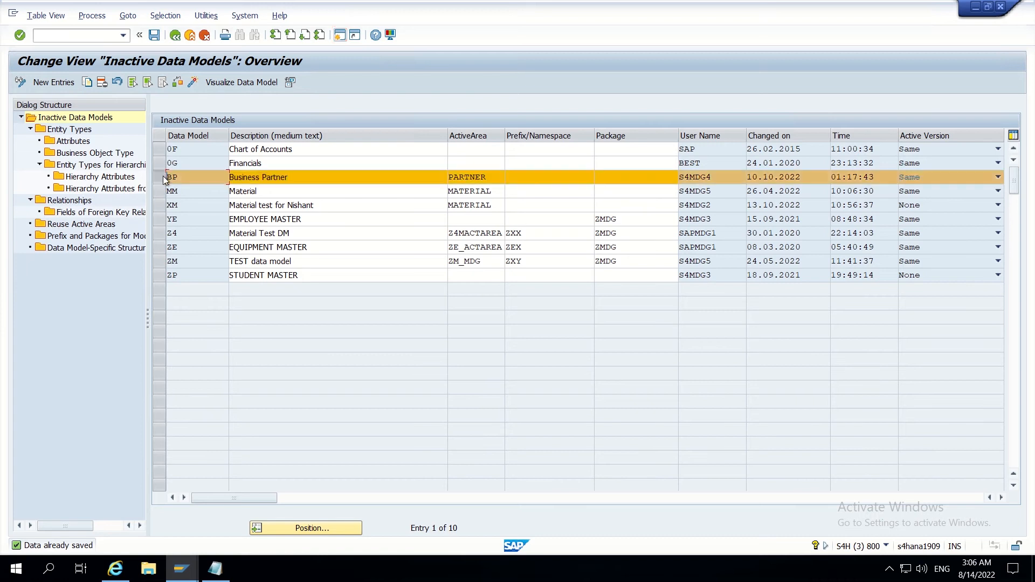
left_click(154, 35)
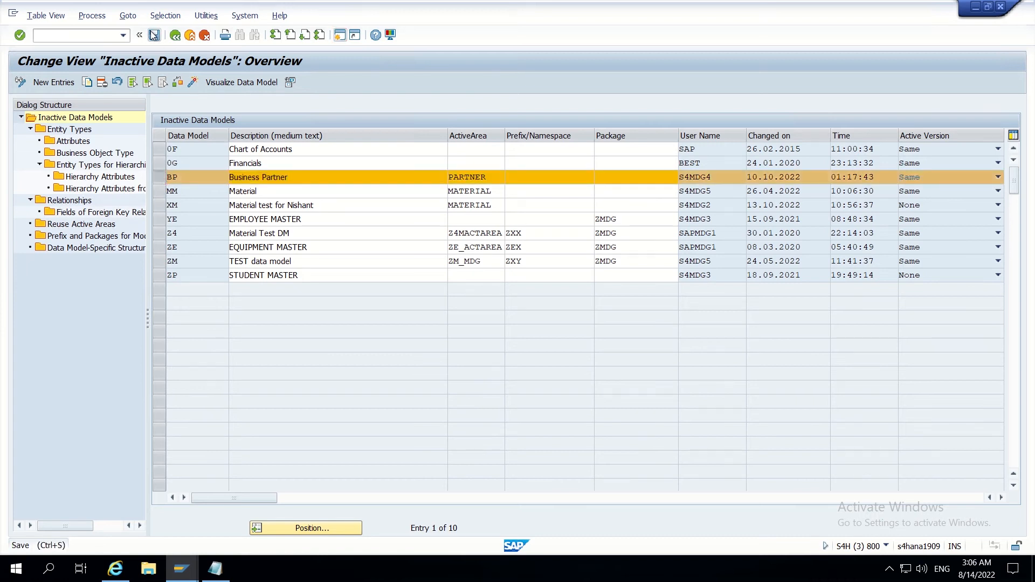
left_click(950, 178)
left_click(950, 177)
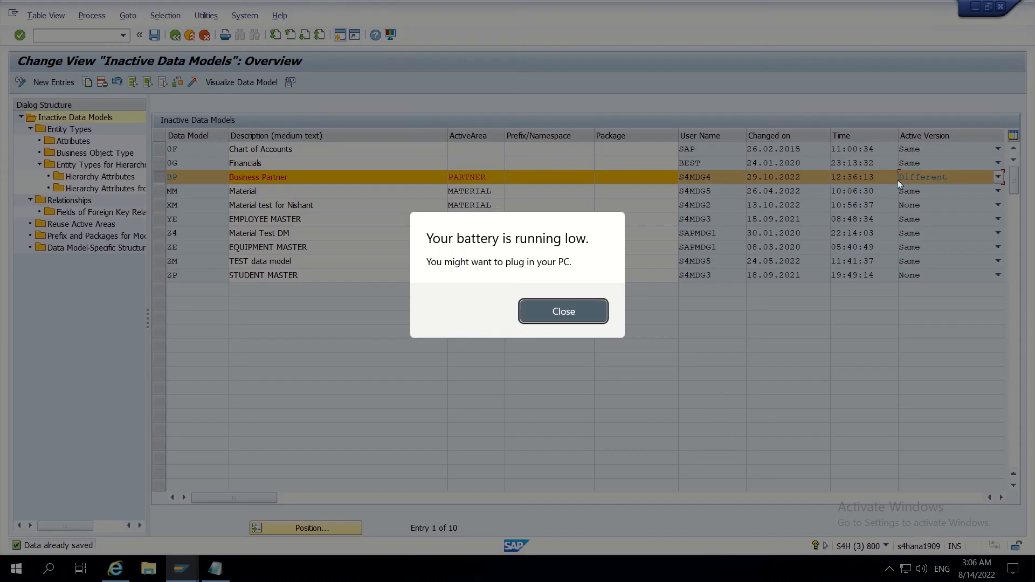
left_click(531, 308)
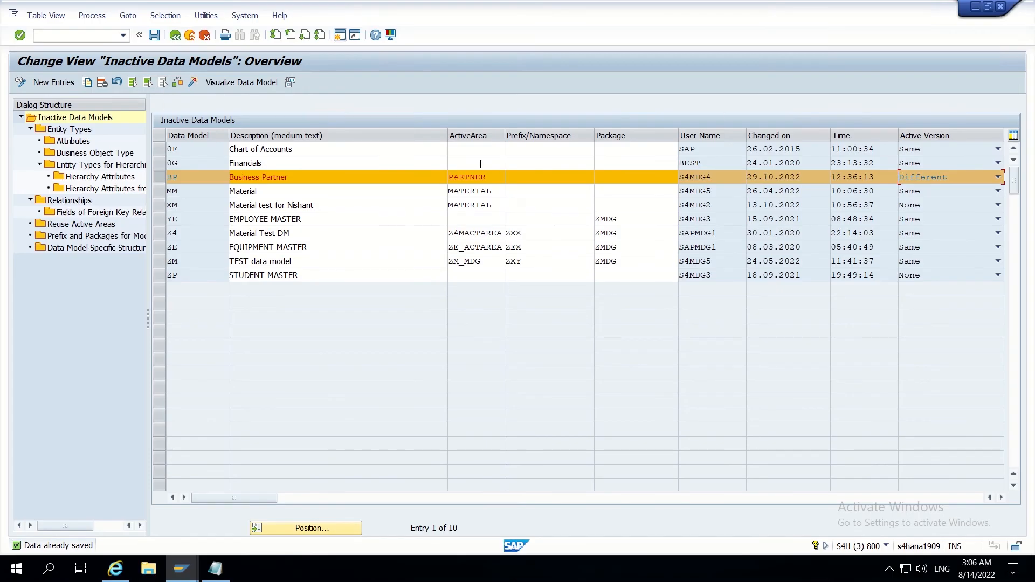
left_click(192, 82)
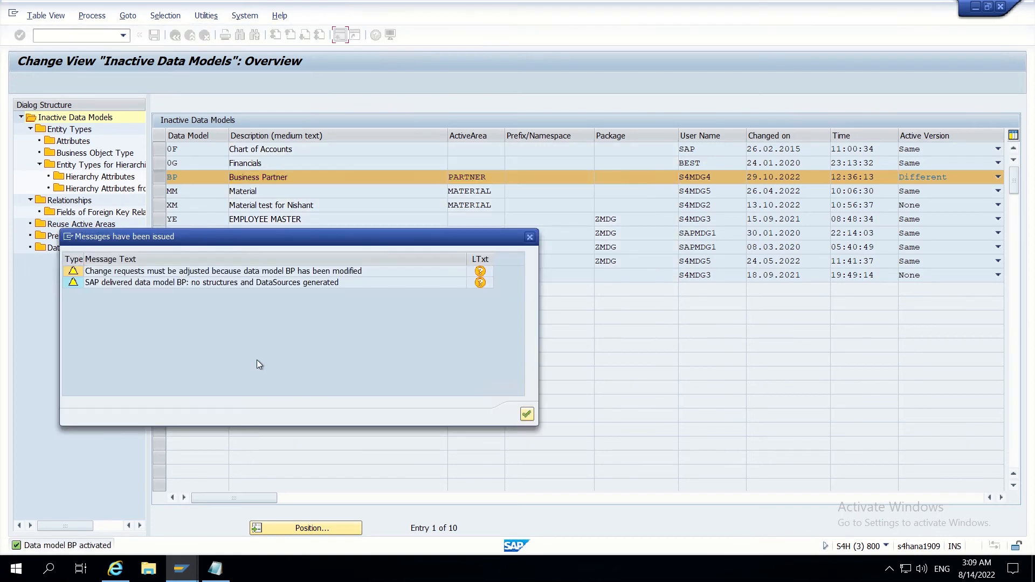
left_click(527, 418)
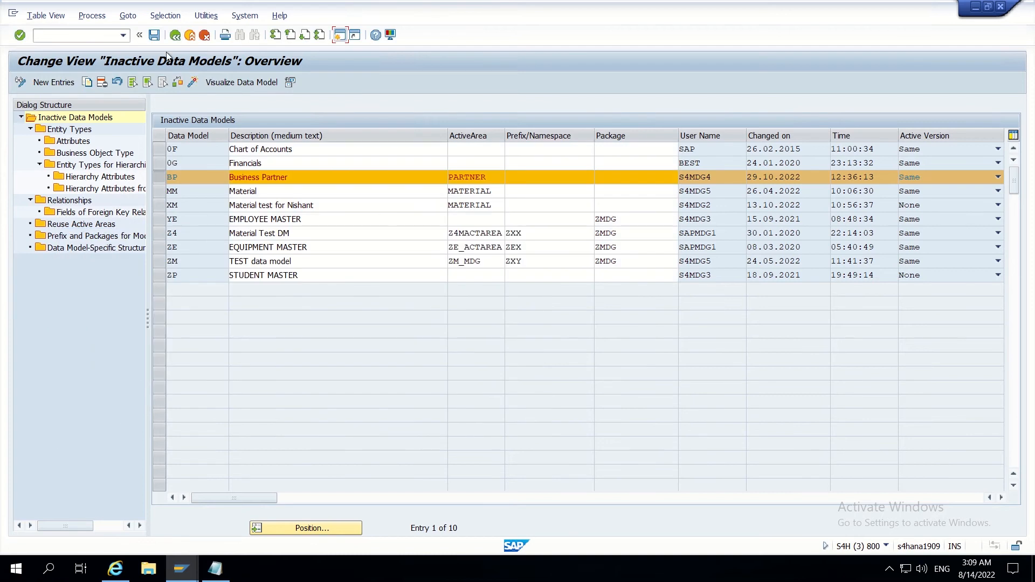
- Run the staging adjustment for data model BP, confirming that the mapping to the reuse active area was adjusted
left_click(290, 83)
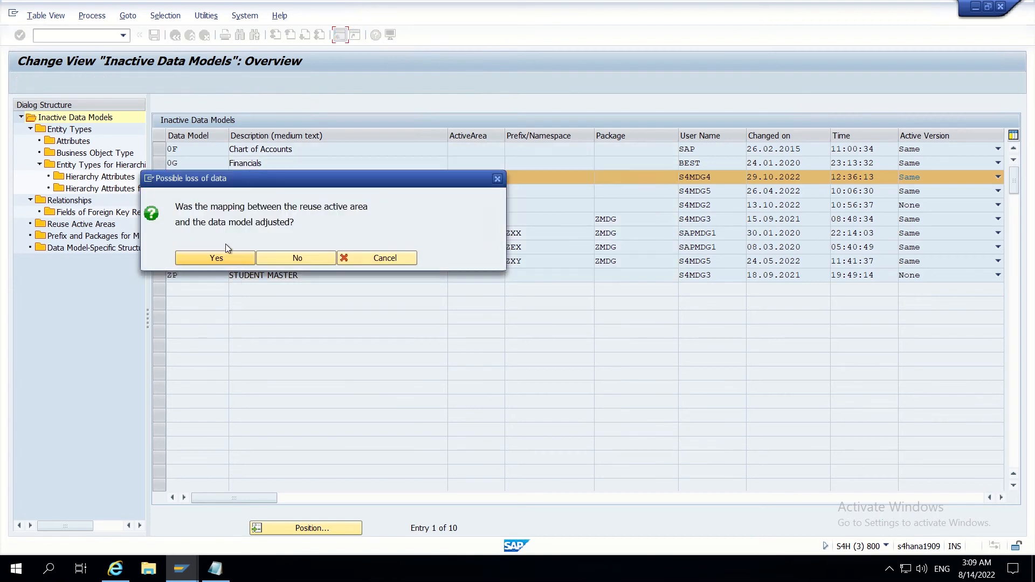
left_click(223, 256)
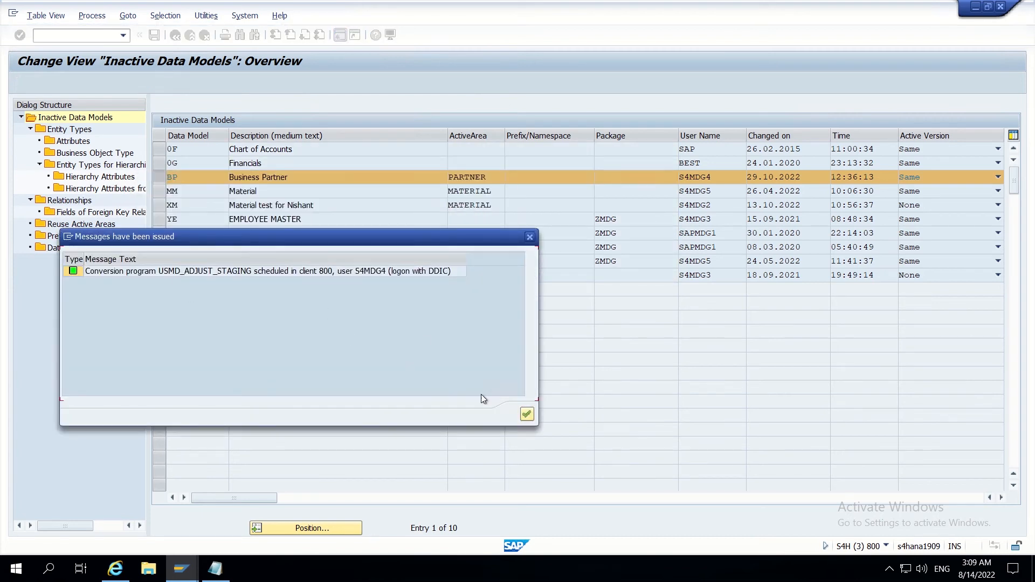
left_click(527, 414)
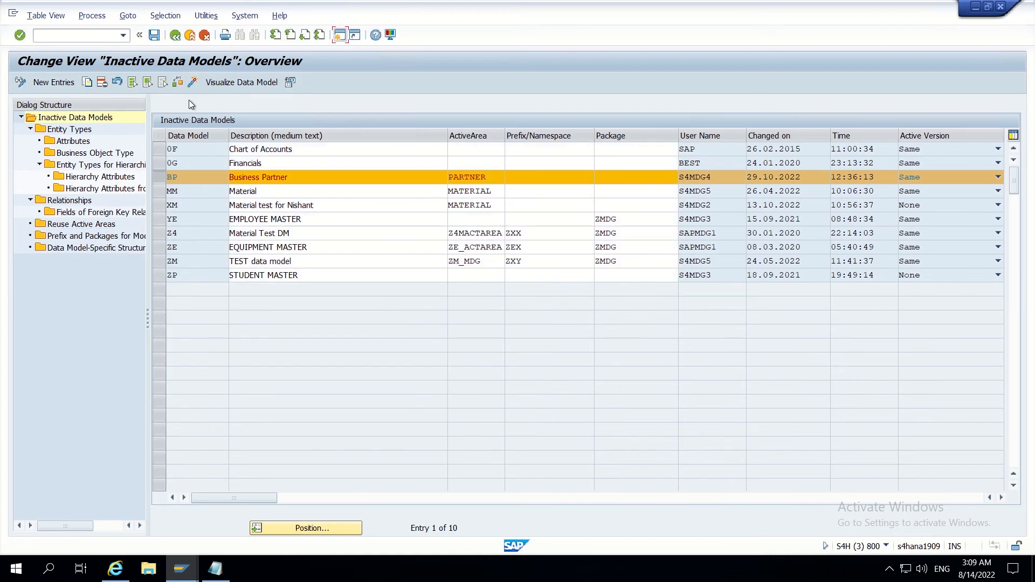
- Return to the customizing guide, open Generate Data Model-Specific Structures and display the last existing structure entries of data model BP
left_click(175, 35)
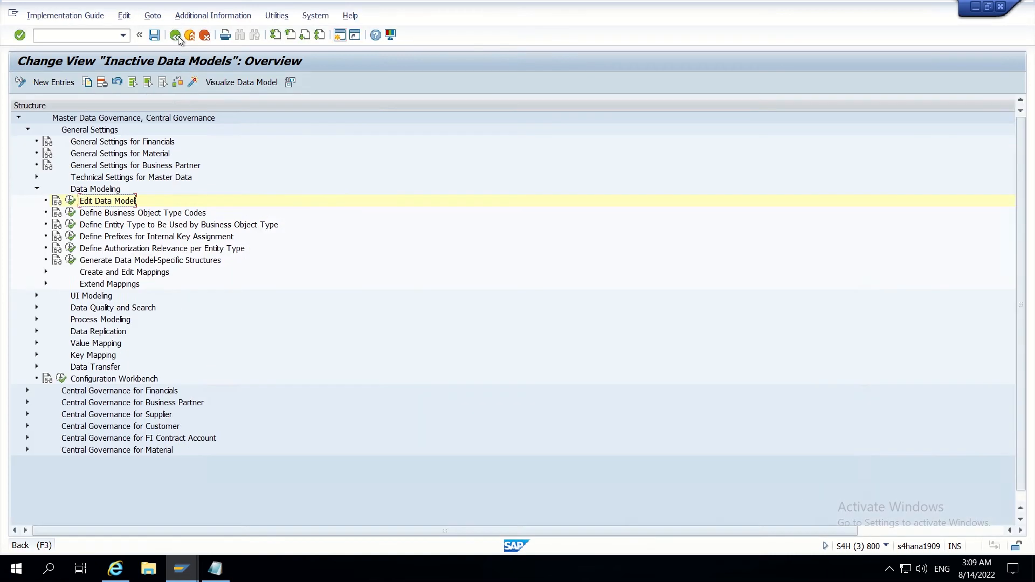
left_click(72, 262)
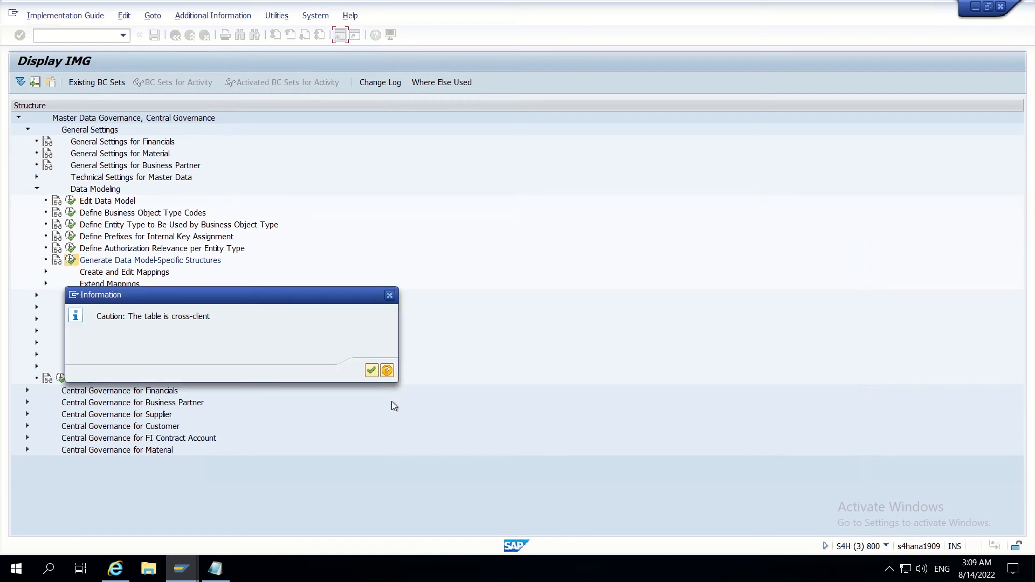
left_click(373, 375)
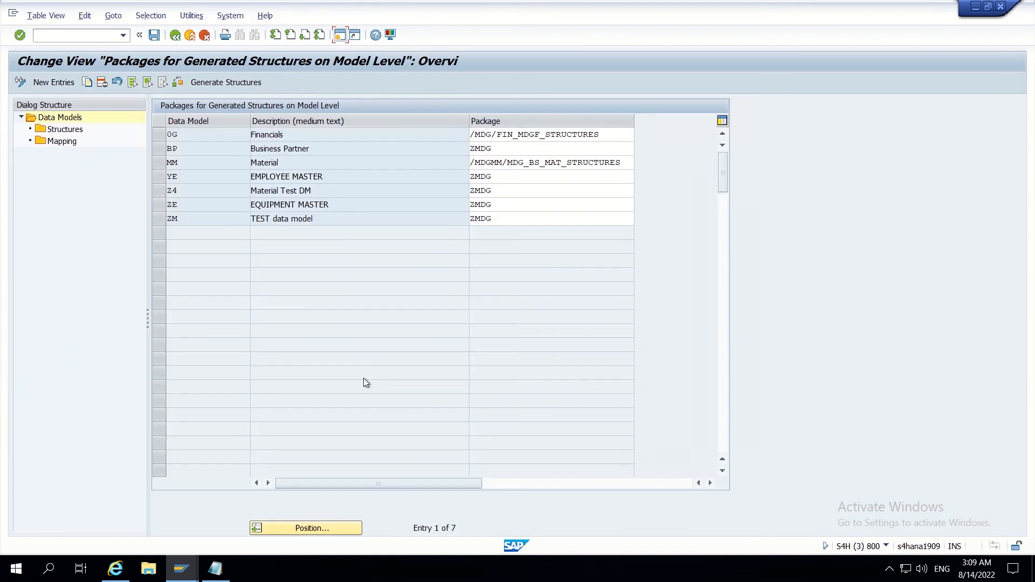
left_click(159, 149)
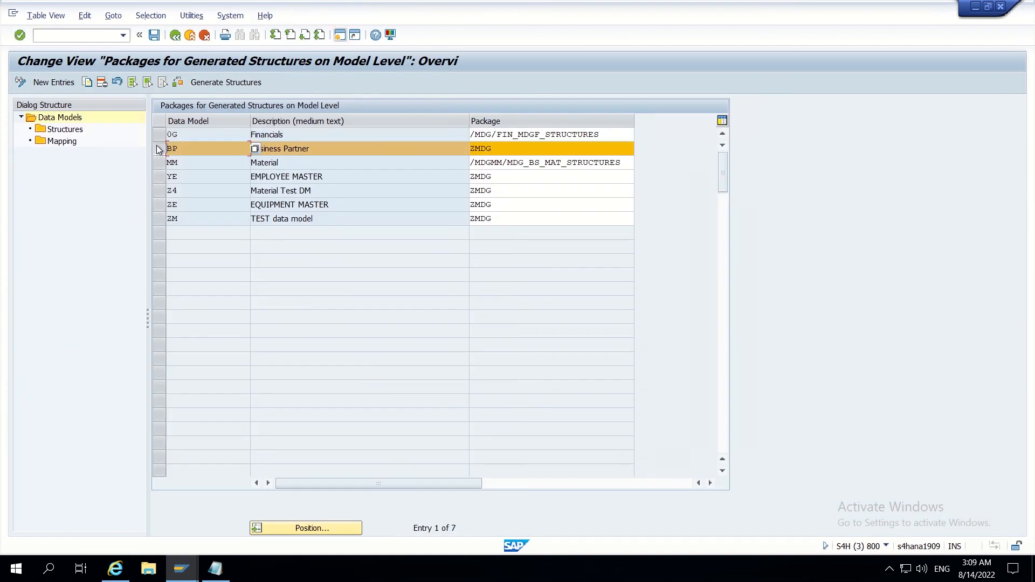
left_click(64, 129)
double_click(64, 129)
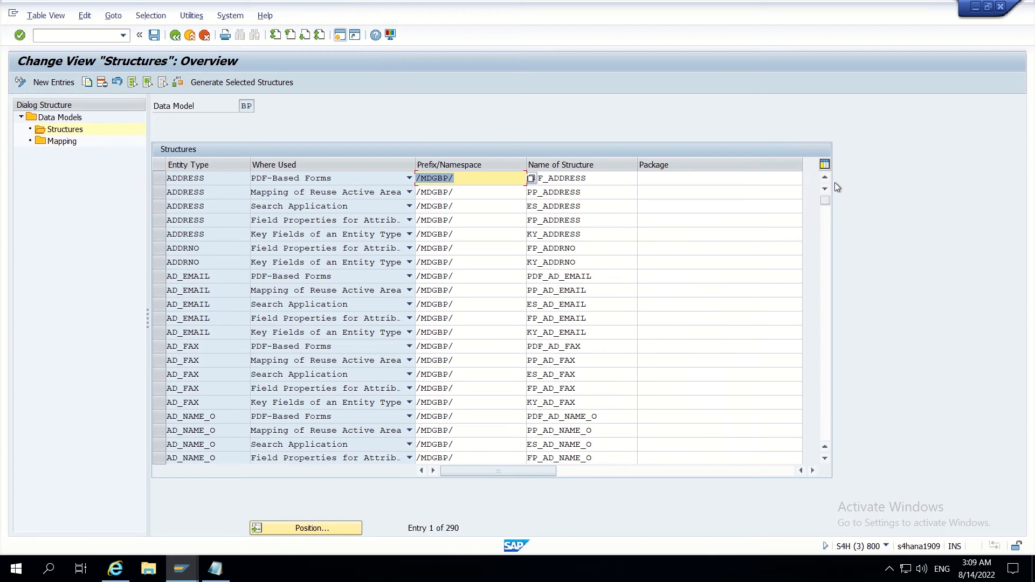
left_click_drag(827, 200, 829, 426)
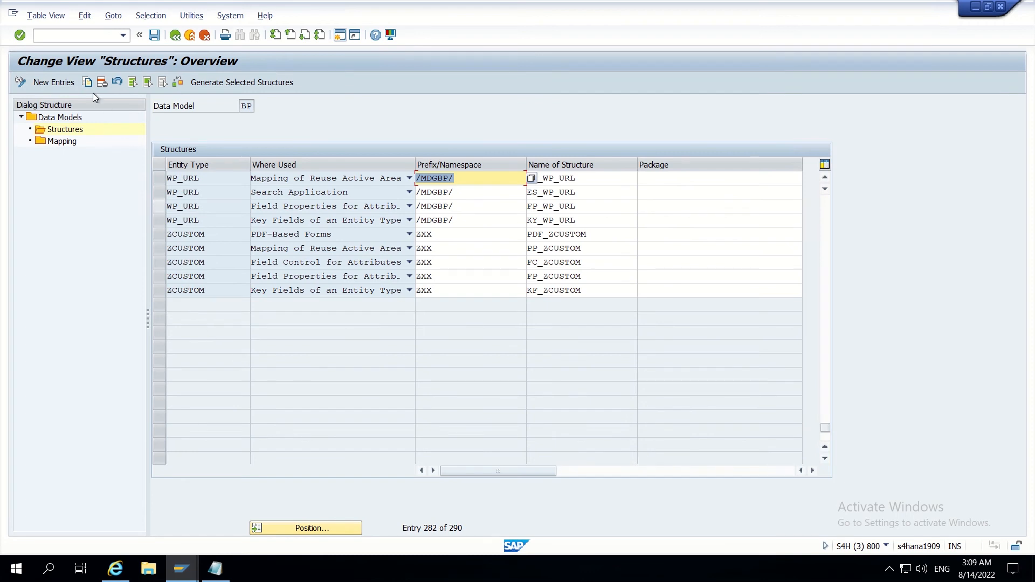
- Add a new BP structure entry for entity type ZLEGAL with Mapping of Reuse Active Area as its use
left_click(54, 83)
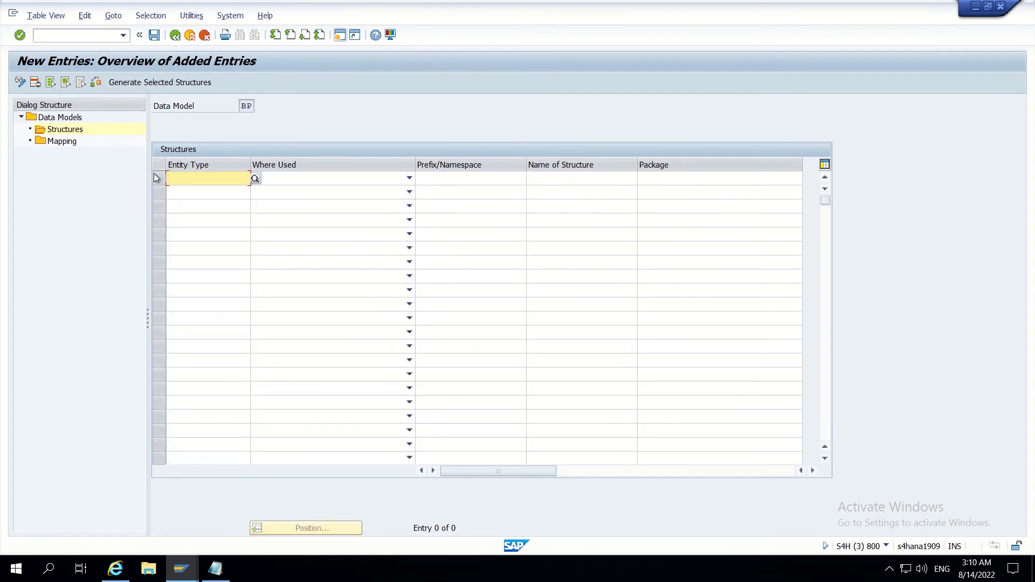
type("Z")
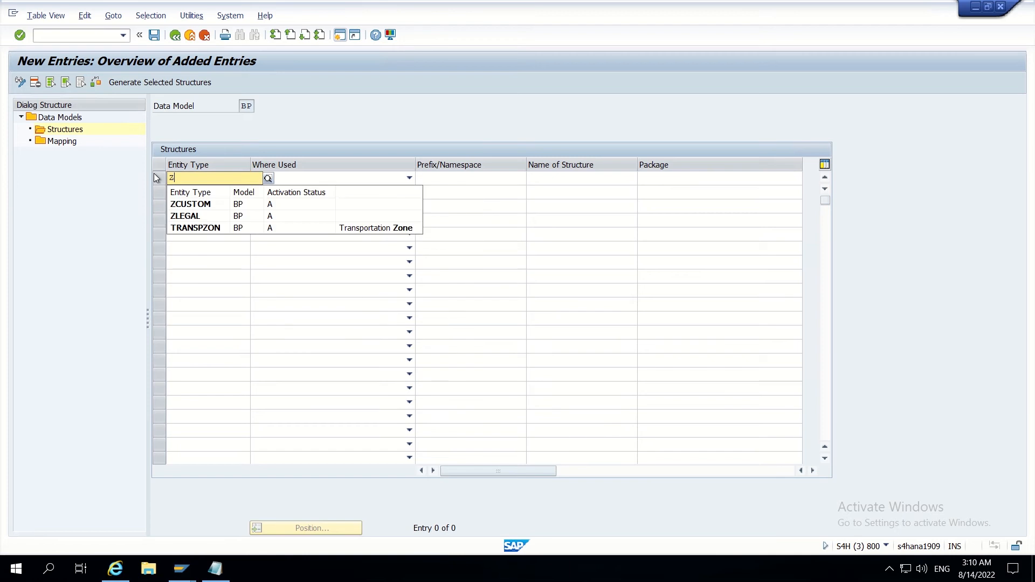
left_click(183, 217)
left_click(290, 177)
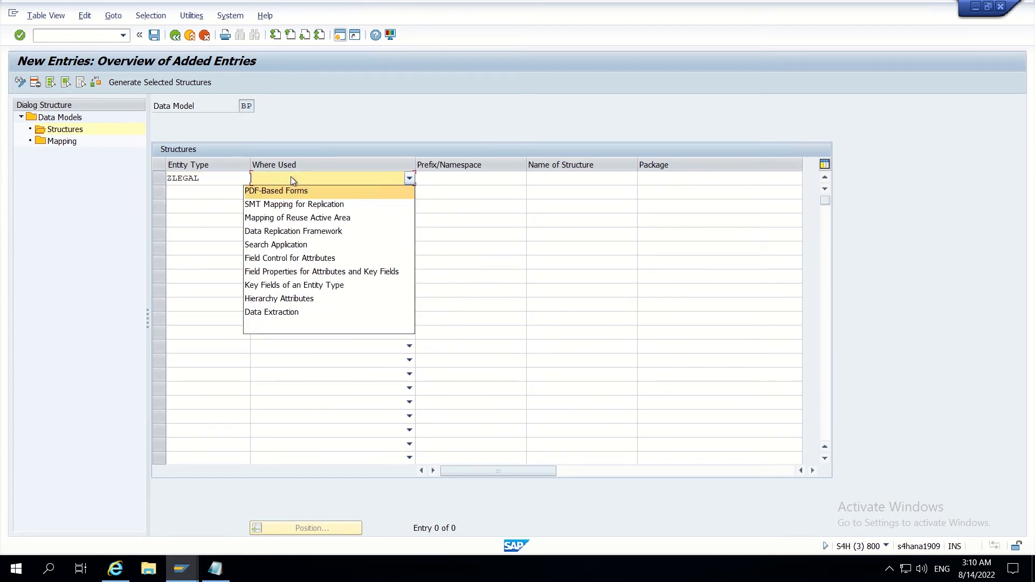
left_click(280, 218)
key("Return")
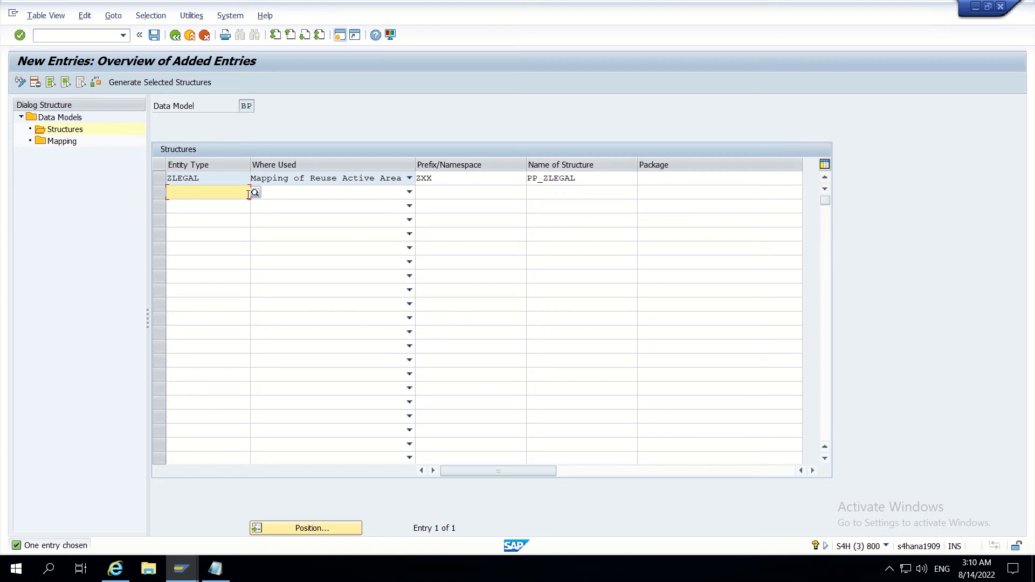
- Add two more ZLEGAL structure entries for Field Control for Attributes and Field Properties for Attributes and Key Fields
type("Z")
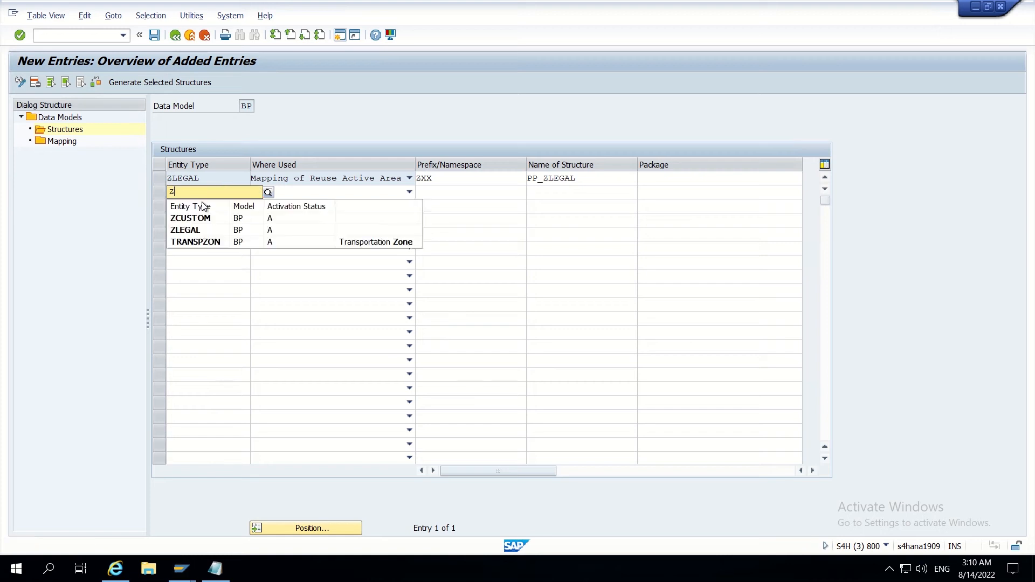
left_click(196, 230)
left_click(331, 192)
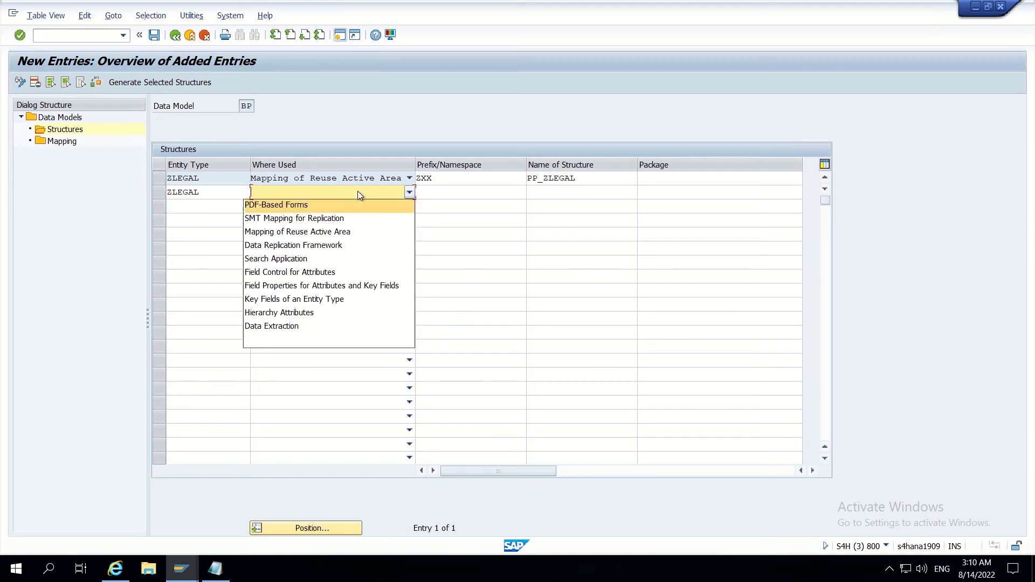
left_click(302, 273)
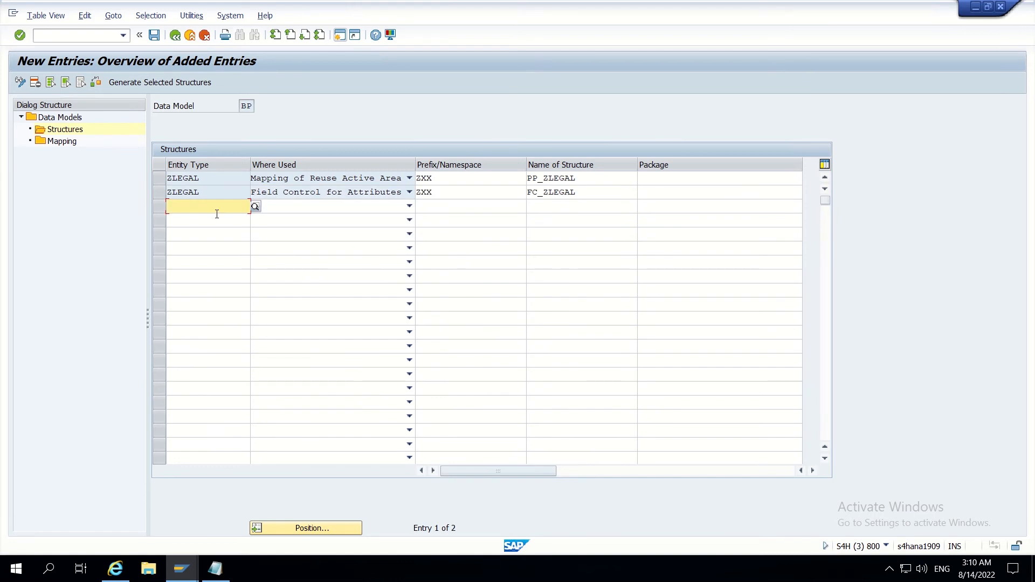
type("Z")
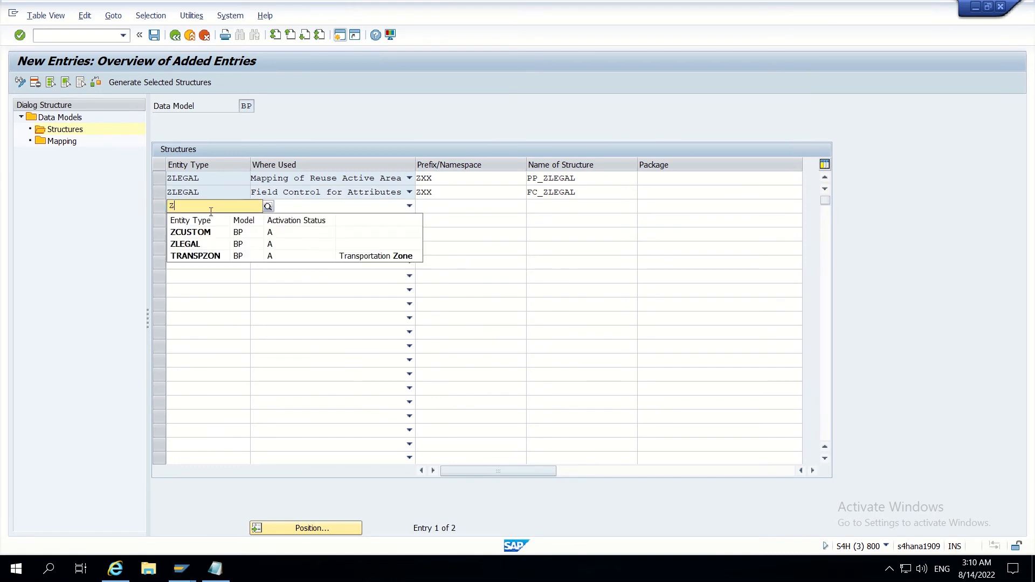
left_click(198, 248)
left_click(375, 209)
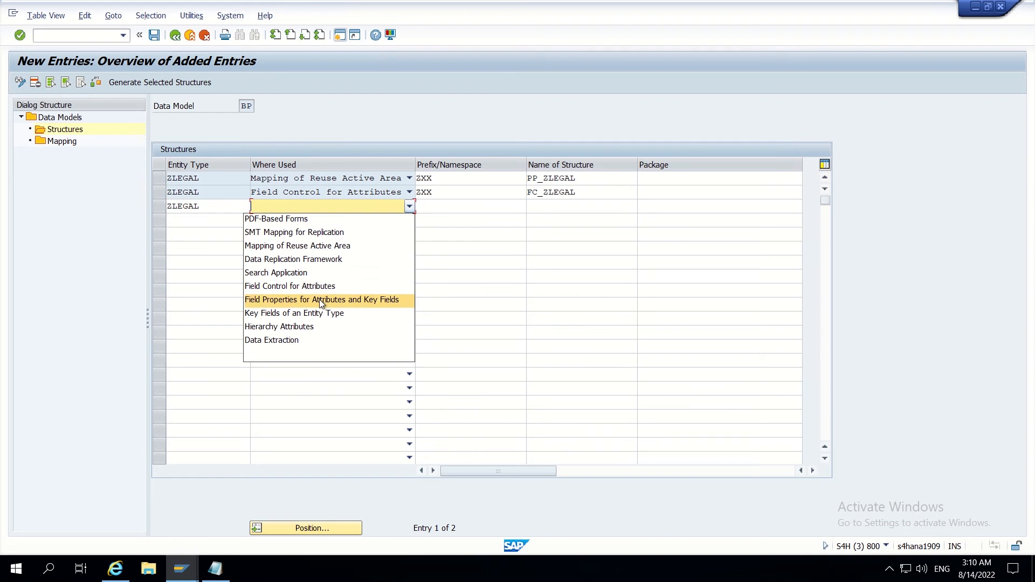
left_click(319, 299)
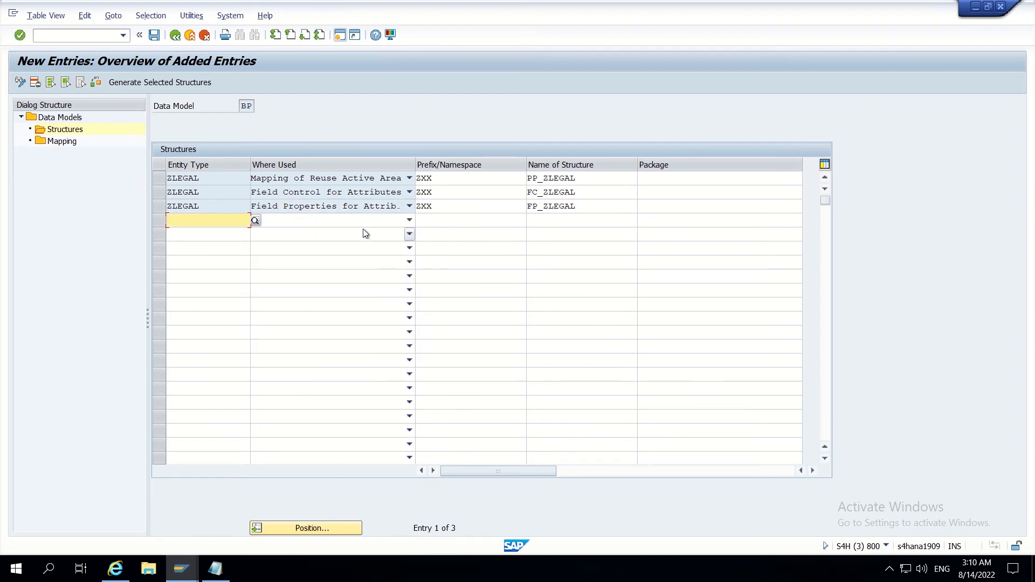
- Add a fourth ZLEGAL structure entry with Search Application as its use
left_click(232, 222)
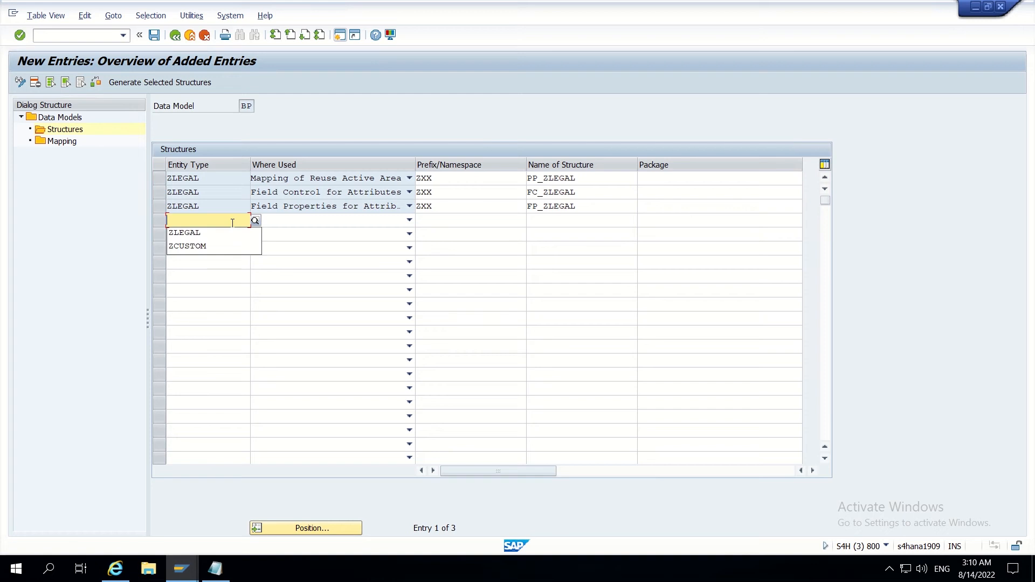
left_click(217, 231)
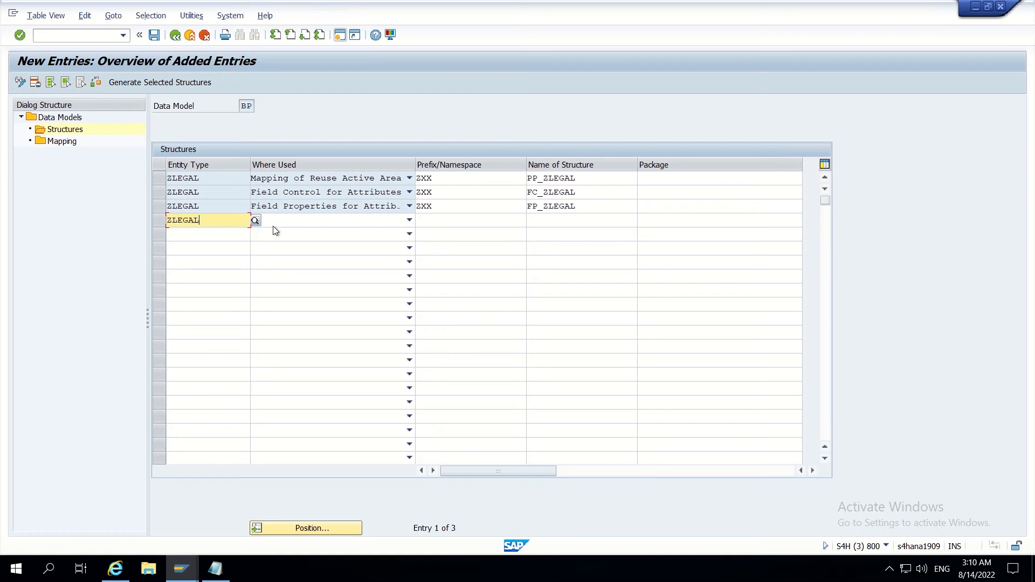
left_click(273, 224)
left_click(279, 287)
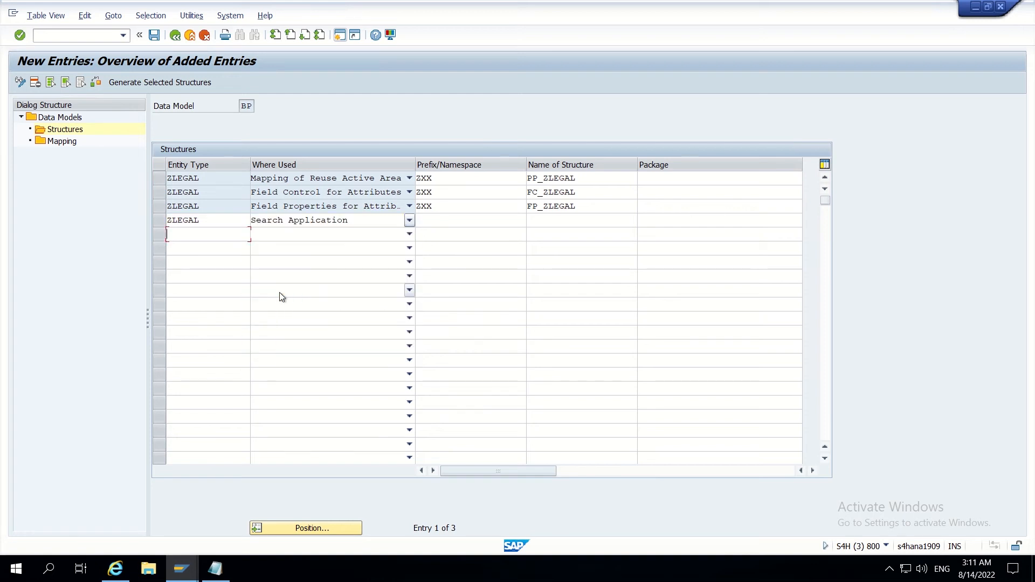
- Save the new ZLEGAL structure entries despite the issued message and record them in the proposed workbench request
left_click(155, 35)
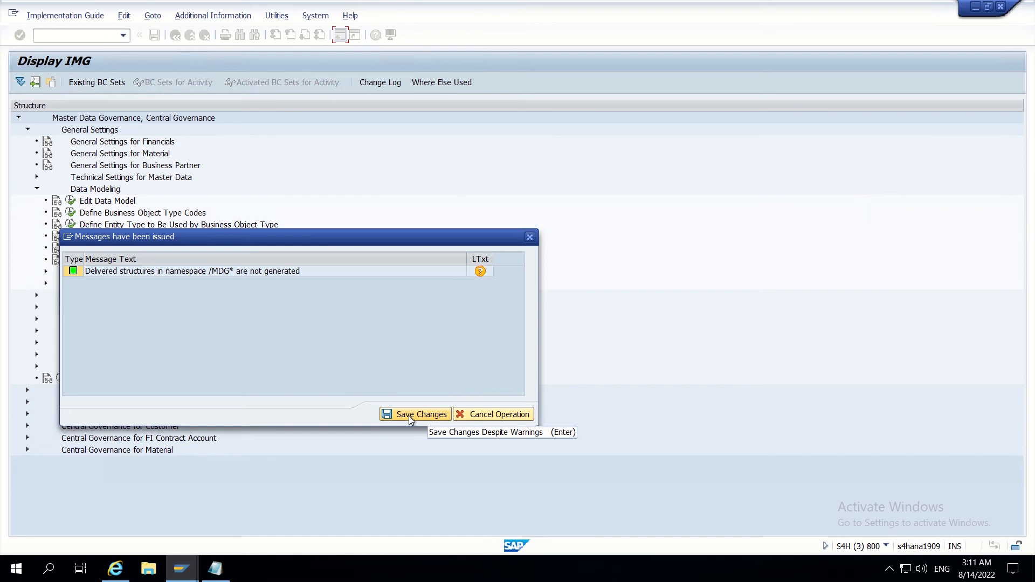
left_click(409, 416)
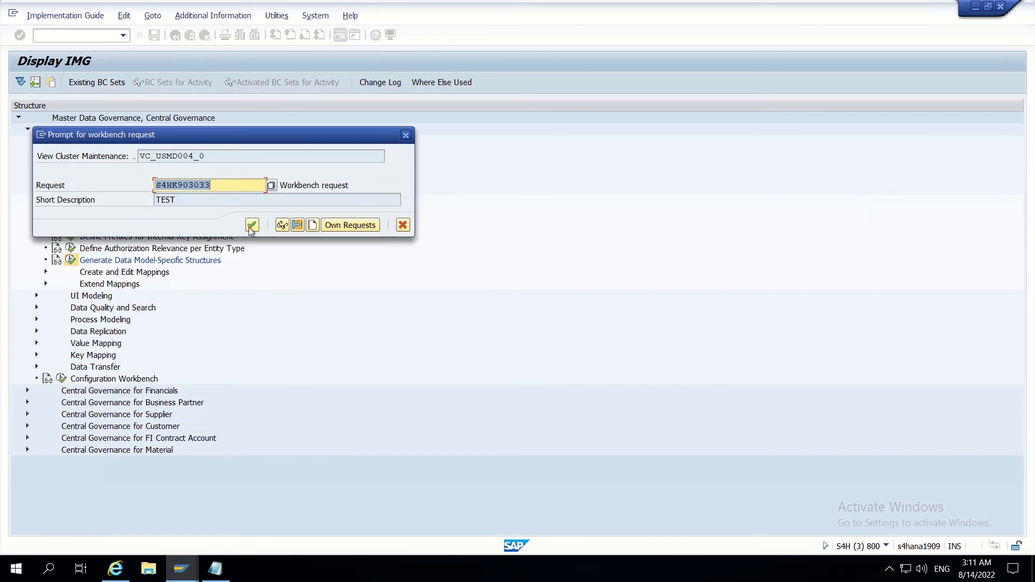
left_click(252, 226)
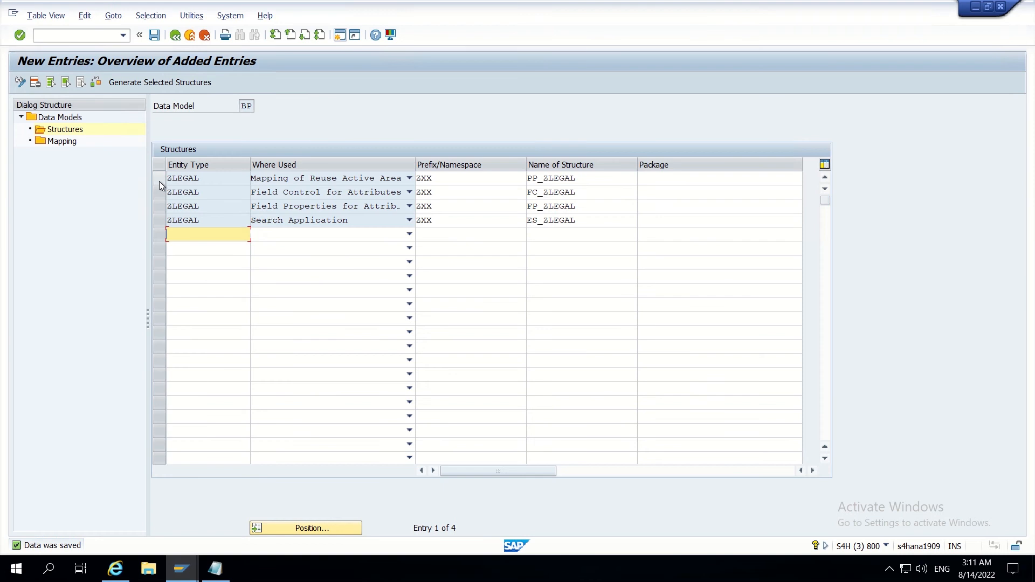
- Generate the structures for all four ZLEGAL entries and acknowledge the generation messages
left_click_drag(160, 181, 156, 222)
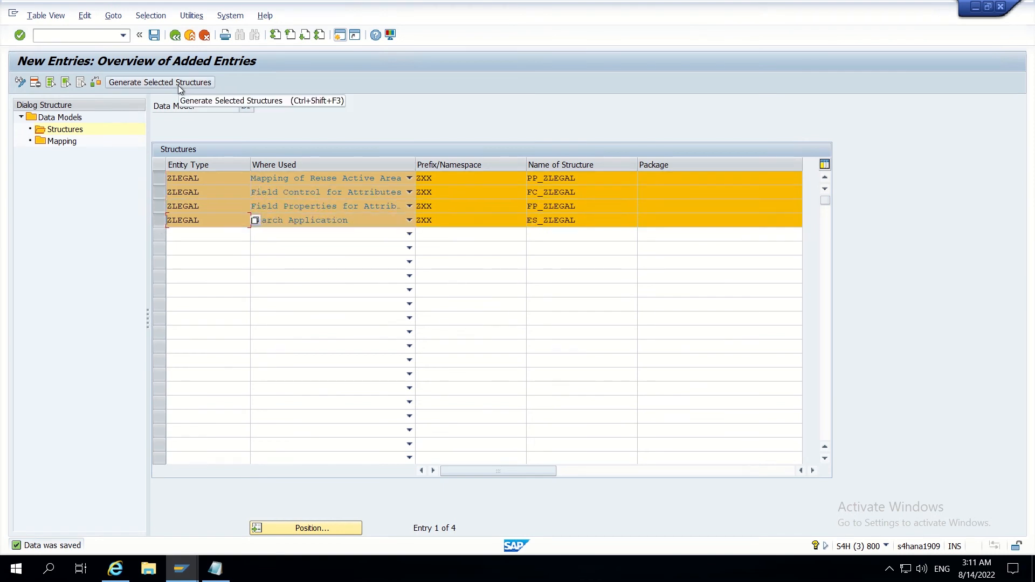
left_click(178, 85)
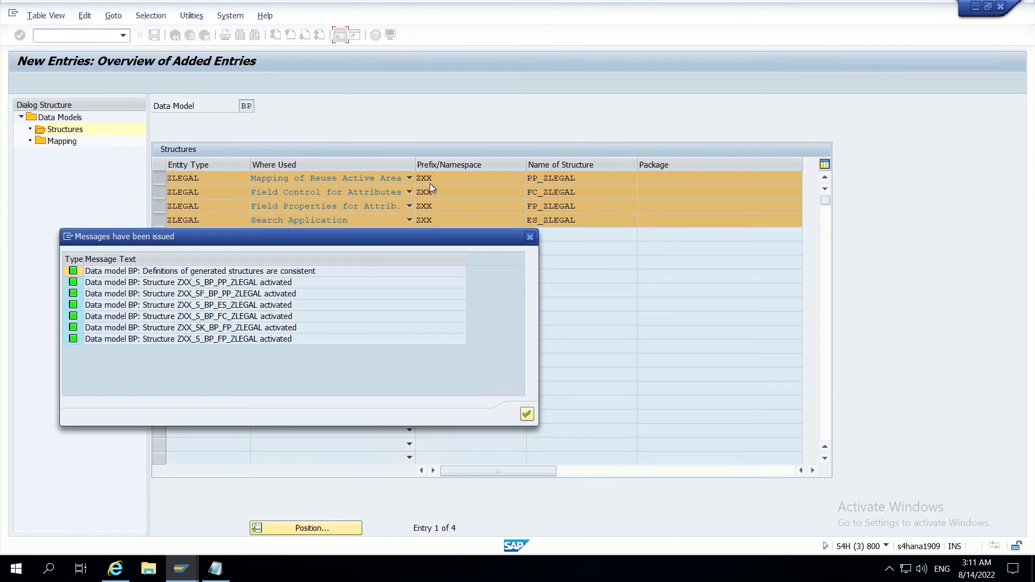
left_click(527, 413)
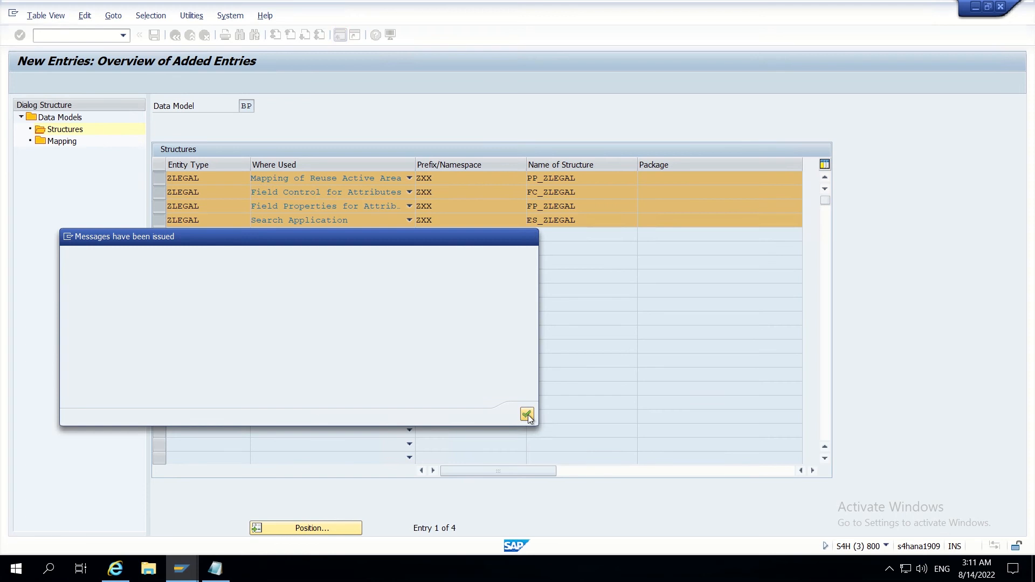
left_click(437, 182)
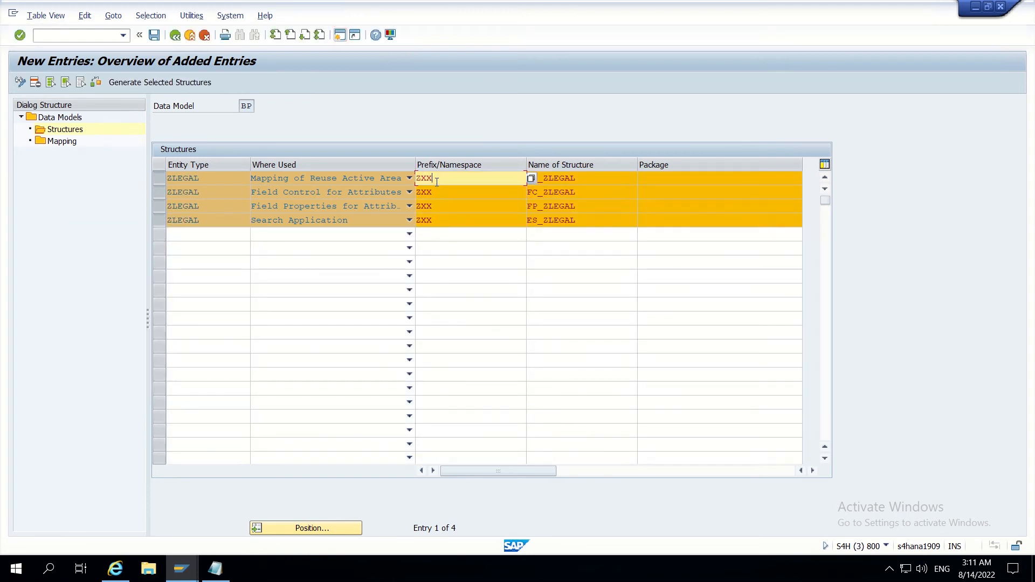
- Switch to the ABAP Dictionary session and enter the generated structures' ZXX prefix as the wildcard data type *ZXX*
left_click_drag(437, 182, 409, 182)
left_click(579, 178)
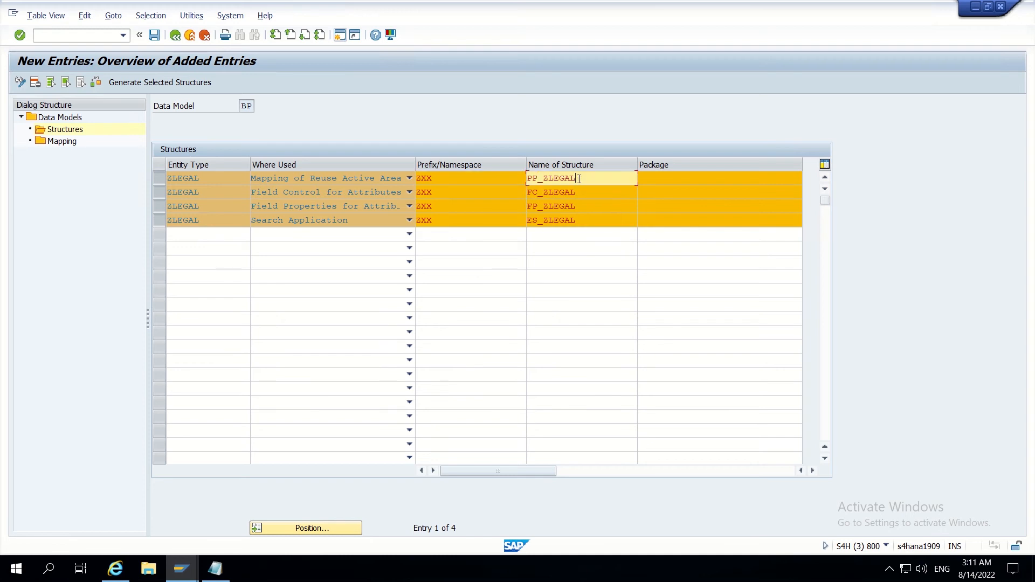
left_click(181, 568)
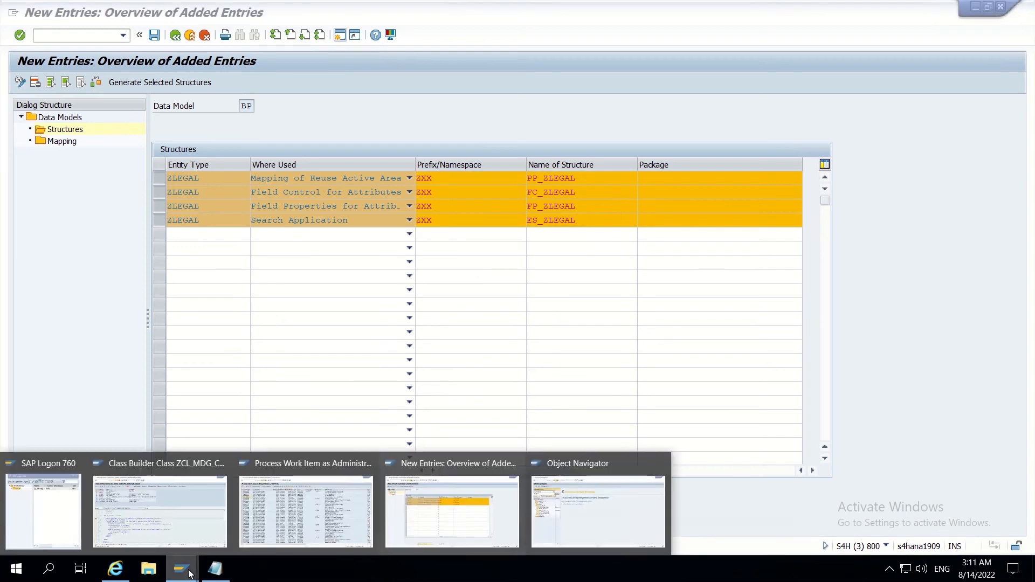
left_click(453, 504)
key("Return")
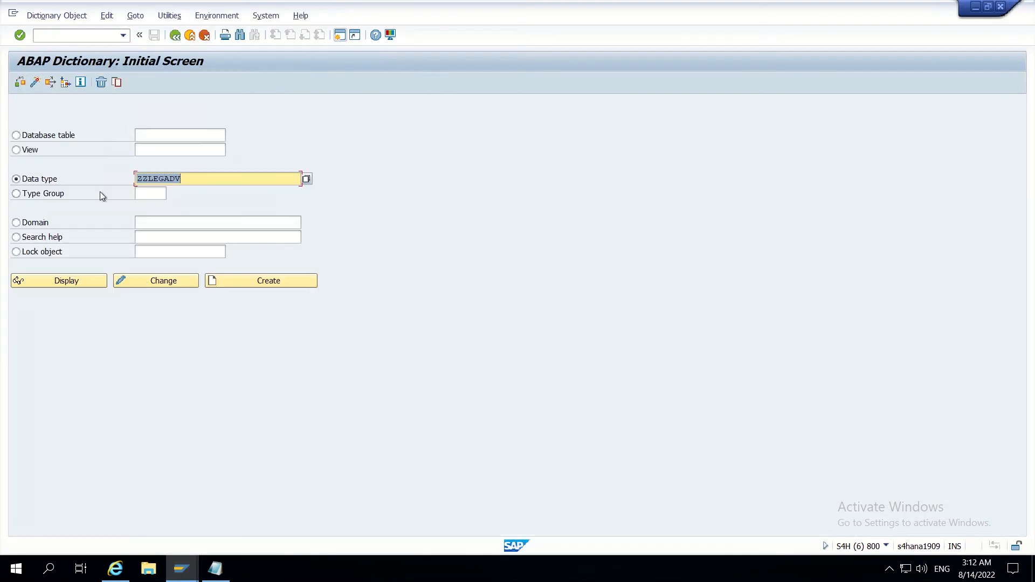
key("BackSpace")
type("8")
key("BackSpace")
type("*")
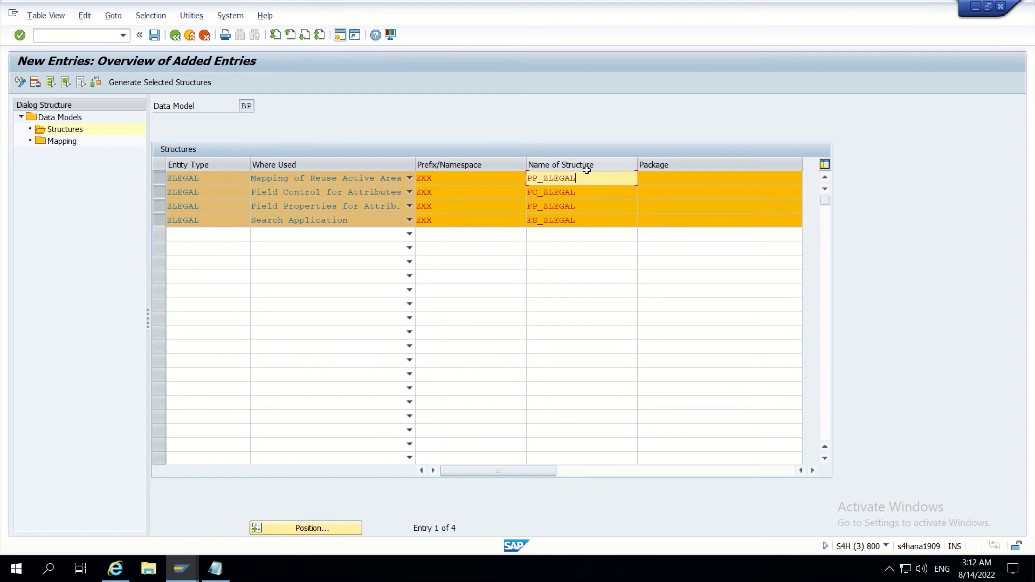
- Add PP_ZLEGAL to the data type search pattern and pick the structure ZXX_S_BP_PP_ZLEGAL from the search help
left_click_drag(576, 179, 487, 182)
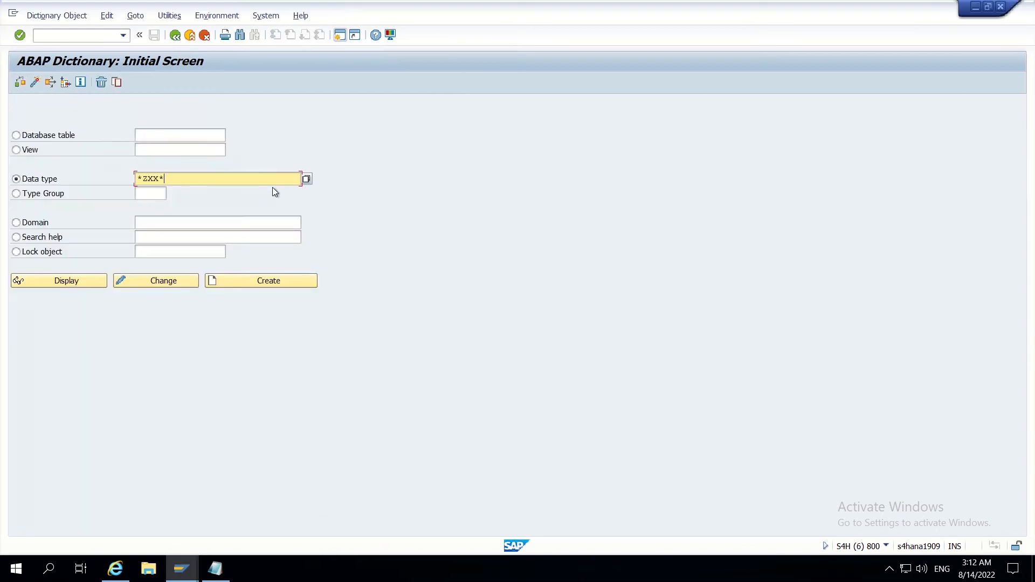
type("PP_ZLEGAL")
type("*")
left_click(305, 180)
left_click(183, 215)
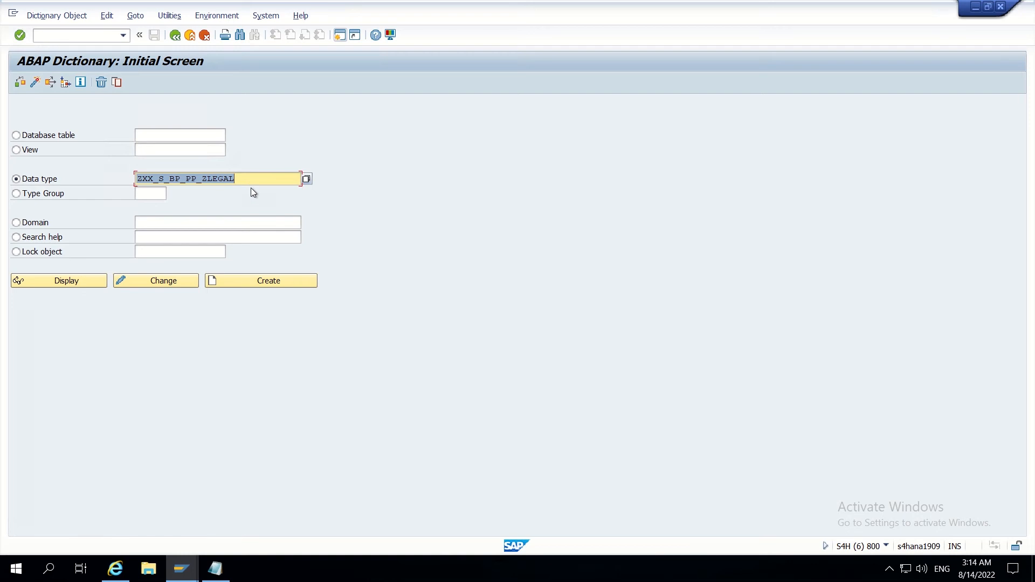
left_click(245, 184)
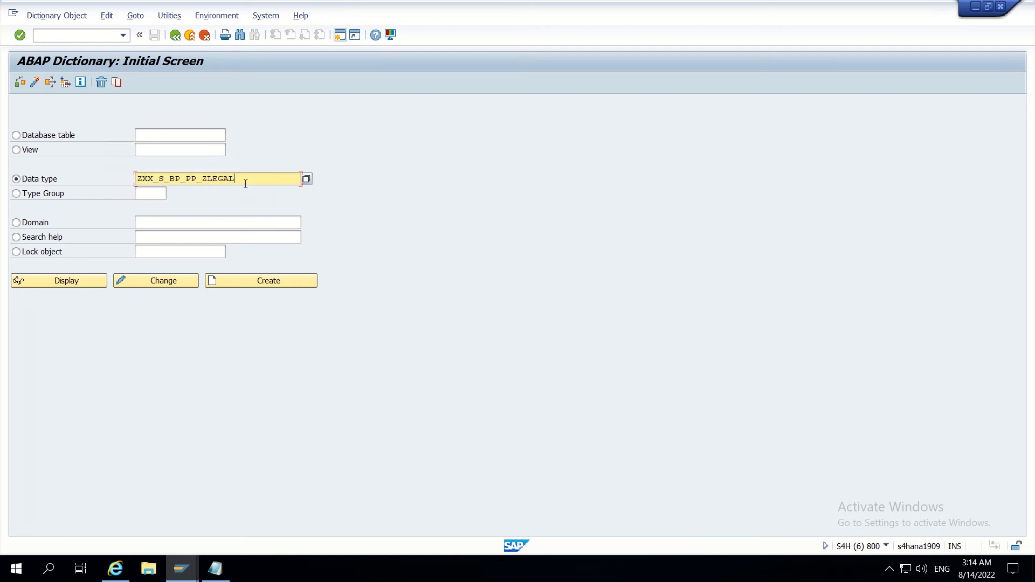
left_click_drag(242, 180, 17, 184)
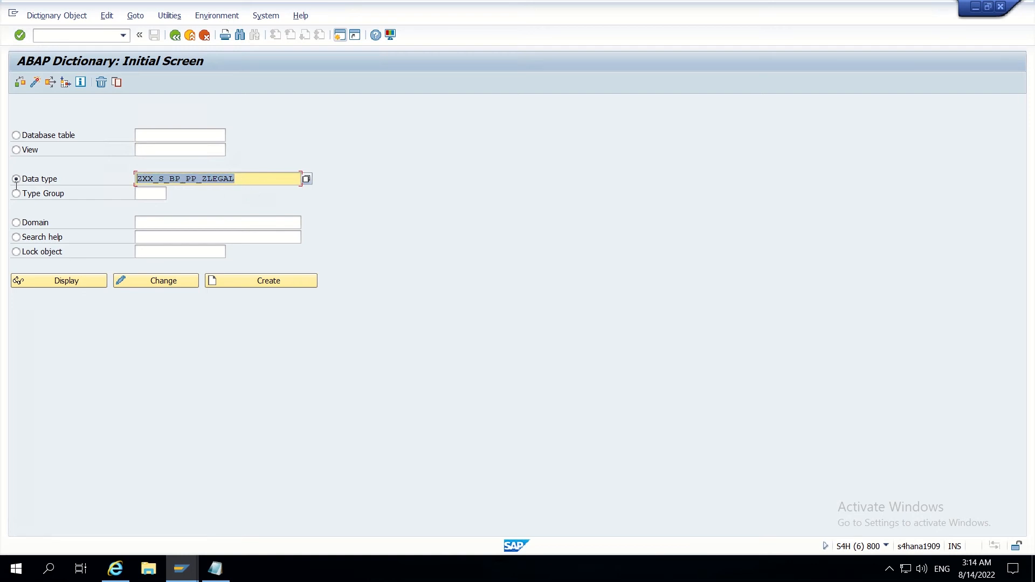
left_click(104, 213)
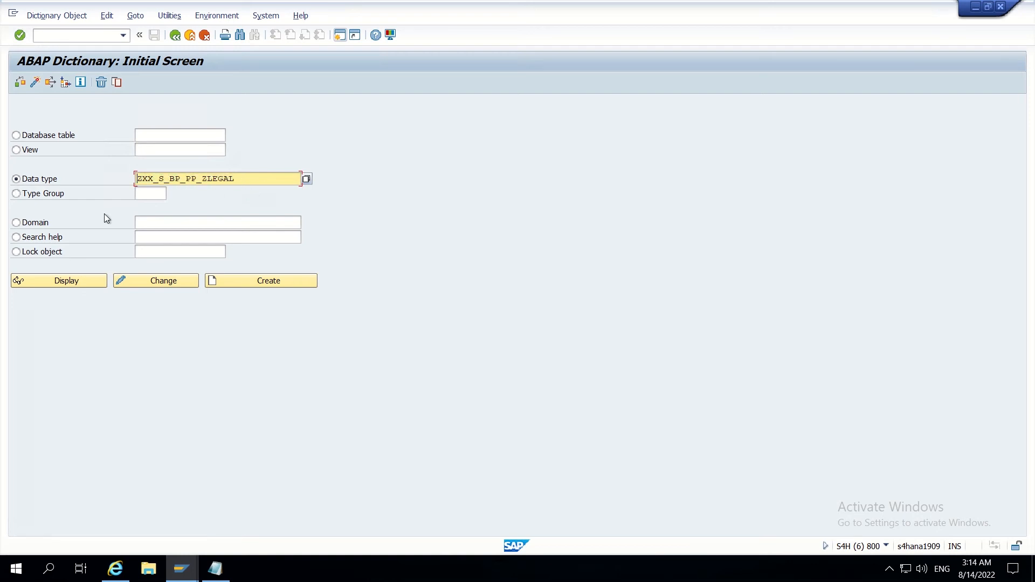
- Switch to Notepad and rewrite point 1 as "Create entity, attributes, Relationships, activation, adjustment,"
left_click(215, 568)
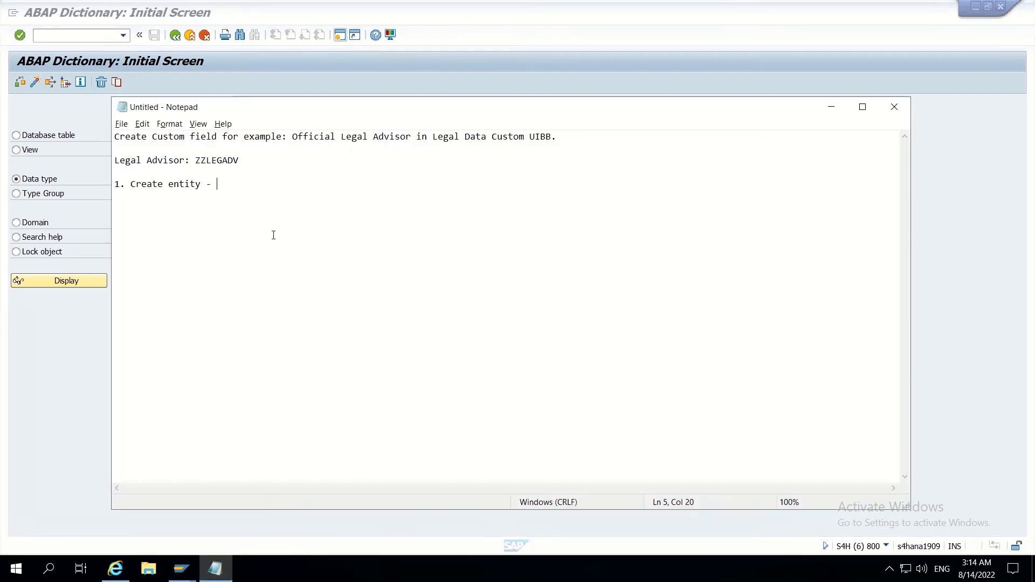
key("BackSpace")
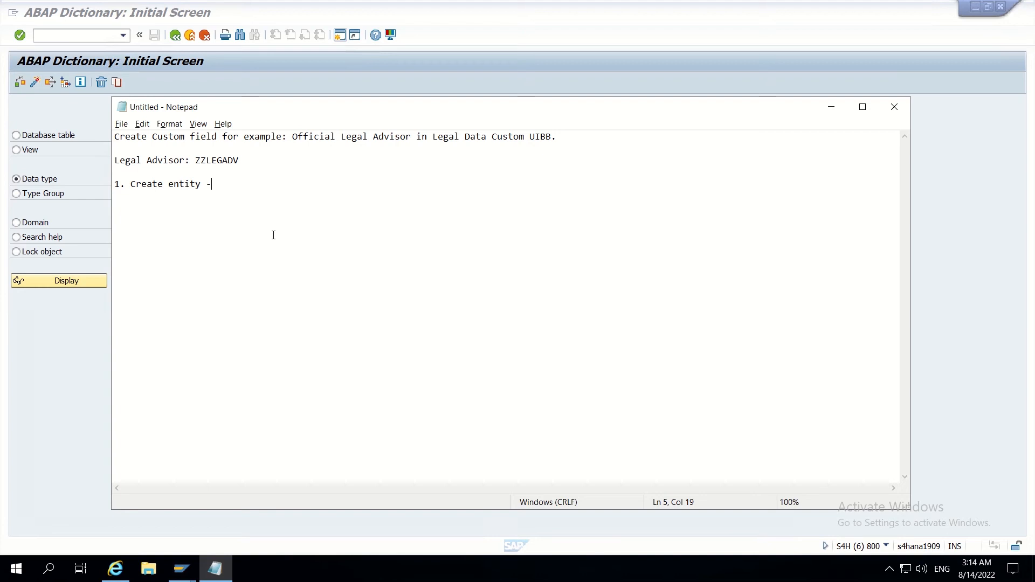
key("BackSpace")
key("BackSpace")
type(", attributes, Relatu")
key("BackSpace")
type("ionshio")
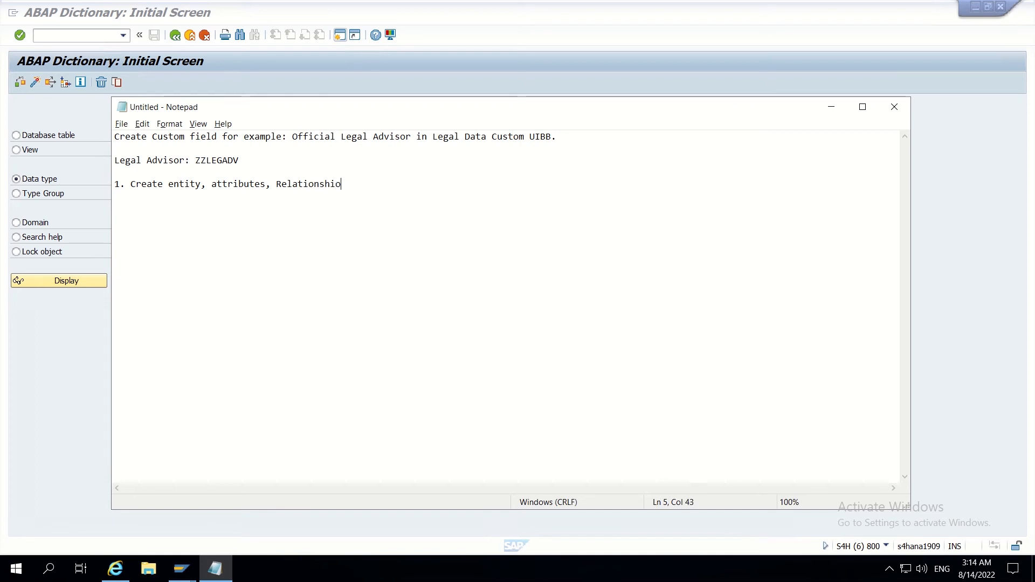
key("BackSpace")
type("ps, activatio")
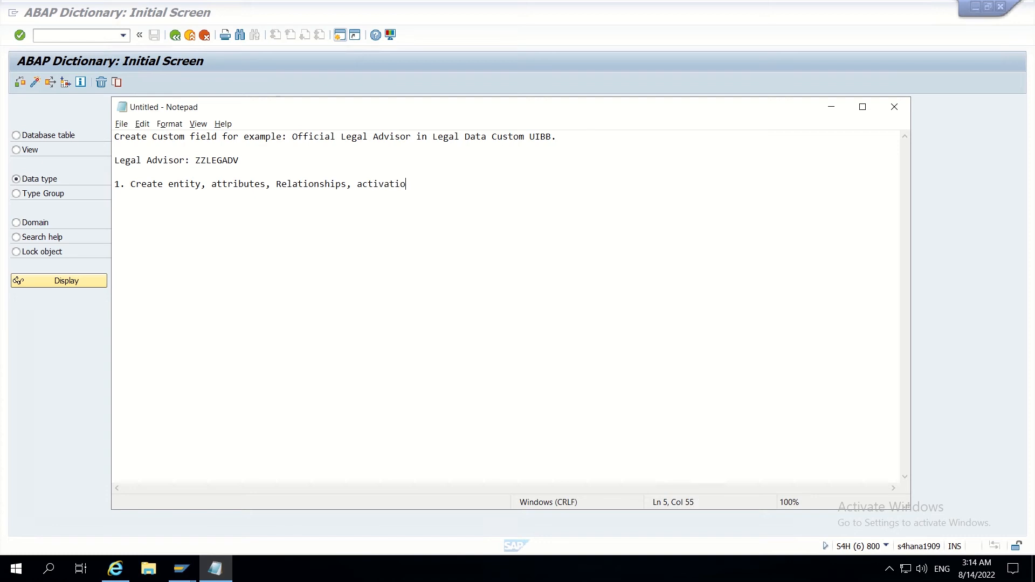
type("n, adjustment")
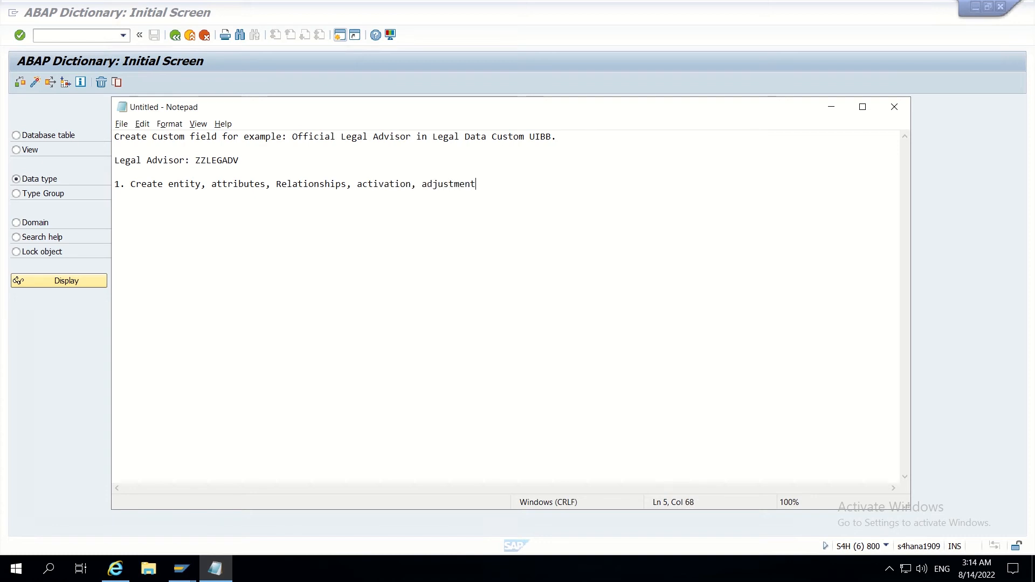
type(", ")
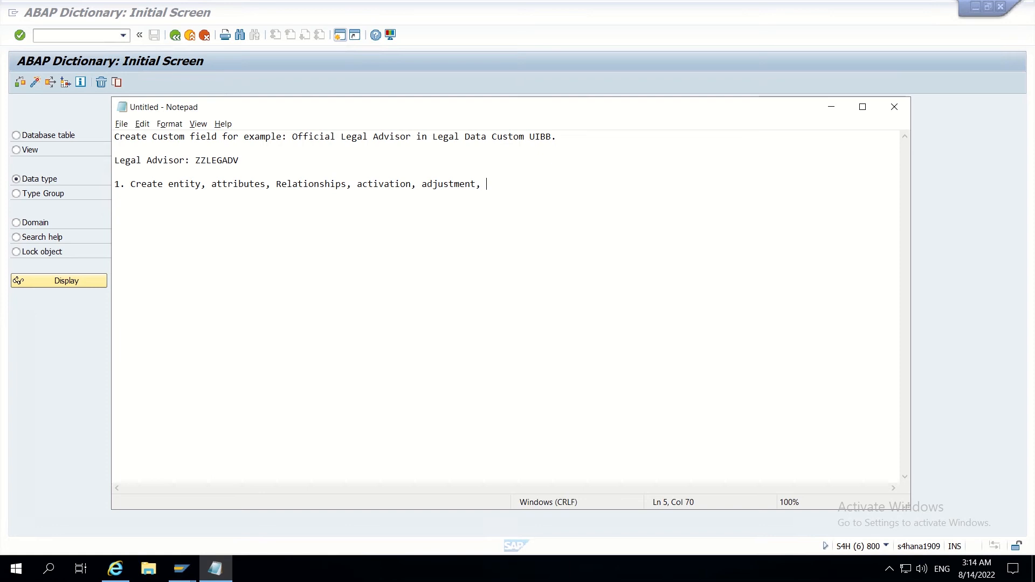
- Append "Generate dm specific structure," and the structure name ZXX_S_BP_PP_ZLEGAL copied from the ABAP Dictionary to point 1, and start point 2
type("Generate dm specif")
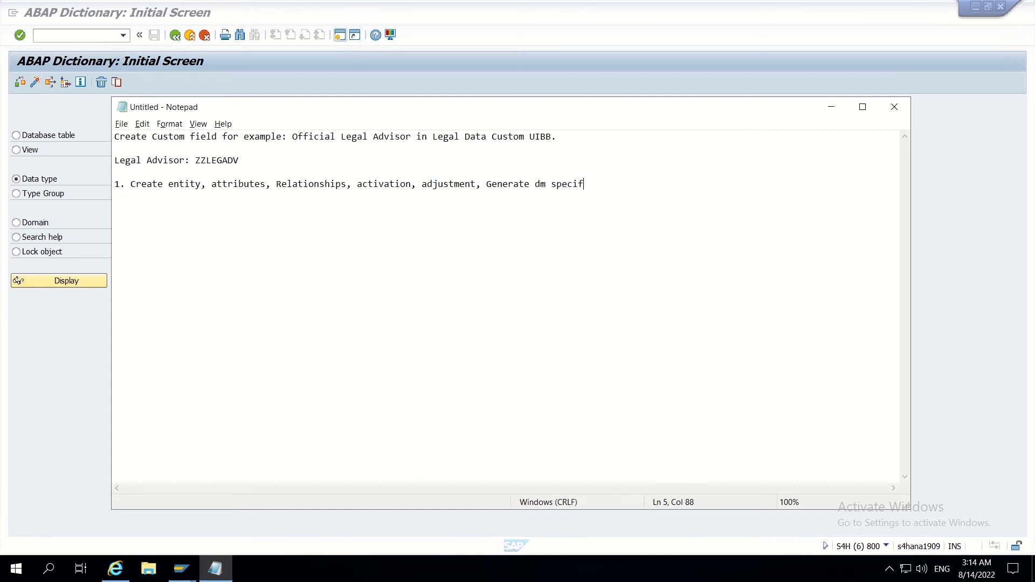
type("ic structure,")
key("alt+Tab")
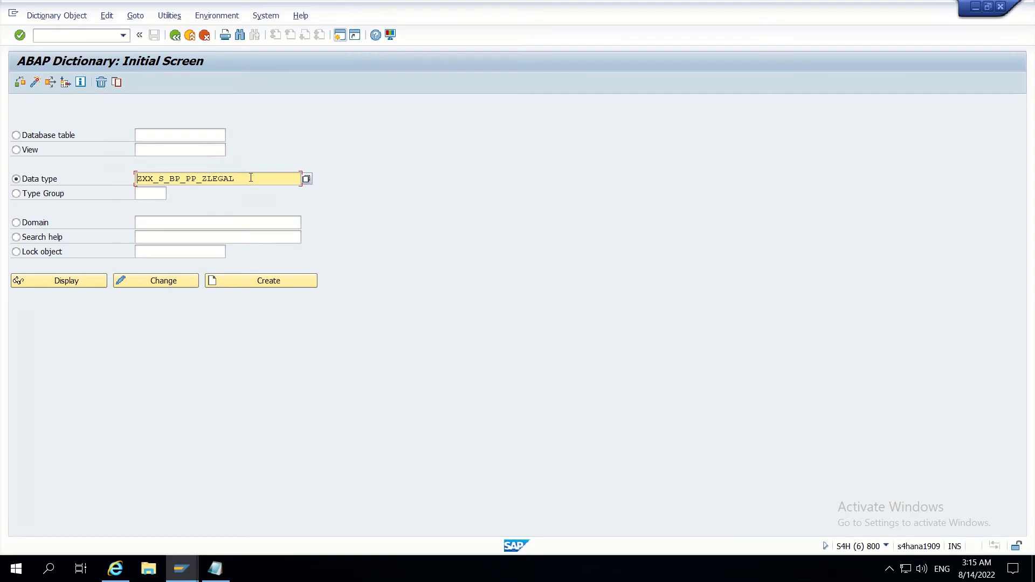
left_click_drag(250, 178, 119, 184)
key("ctrl+c")
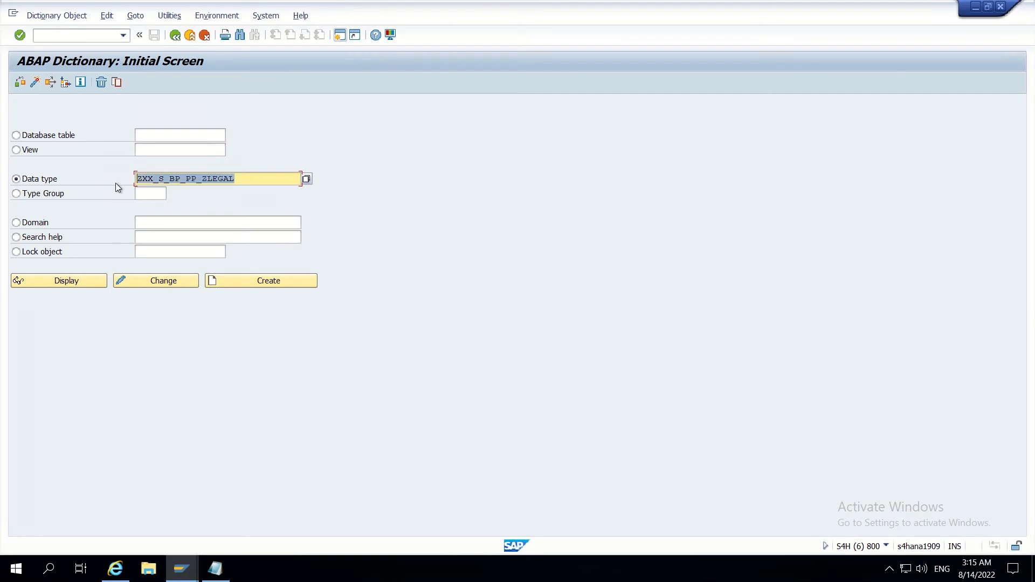
key("alt+Tab")
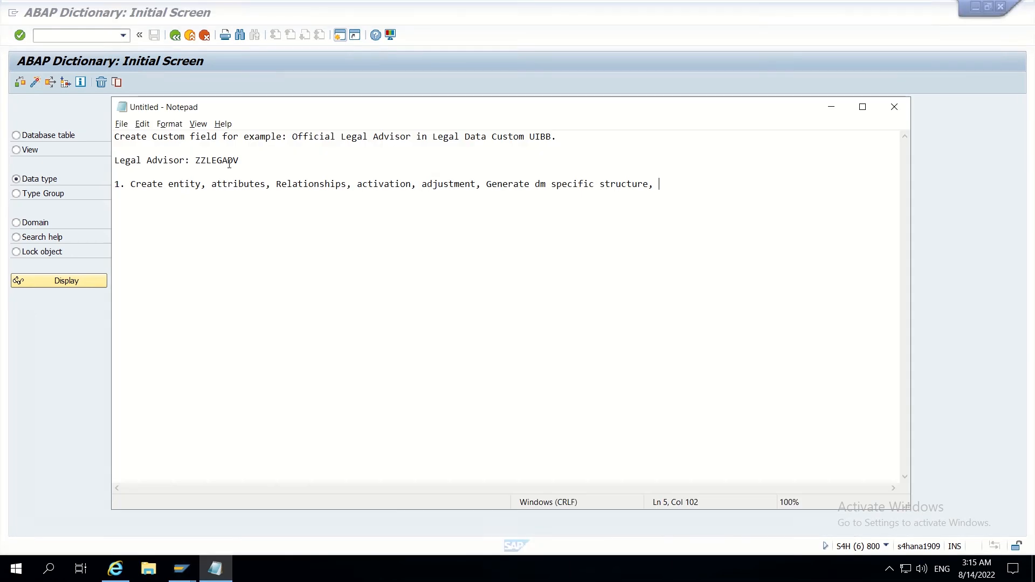
key("ctrl+v")
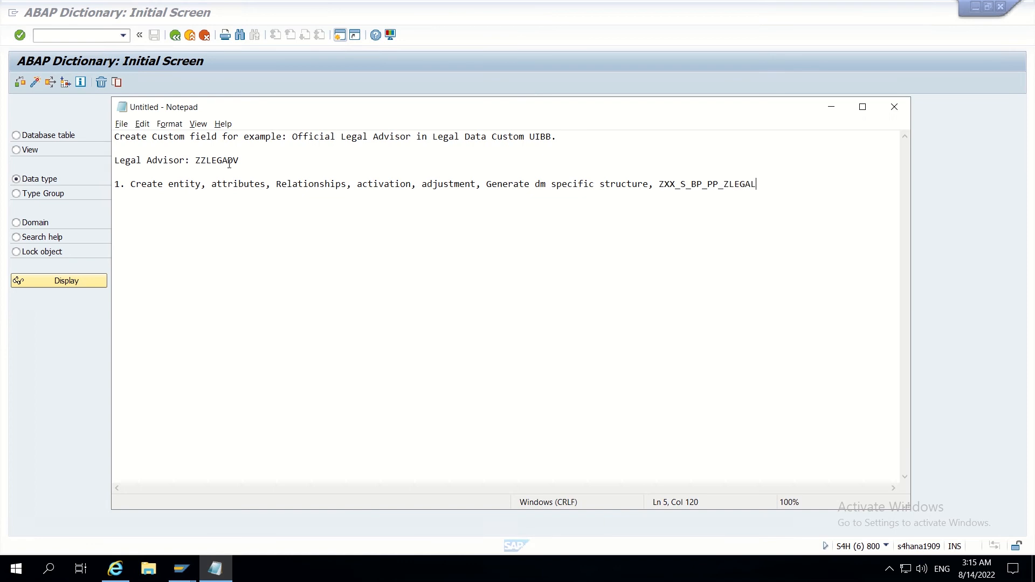
type(".")
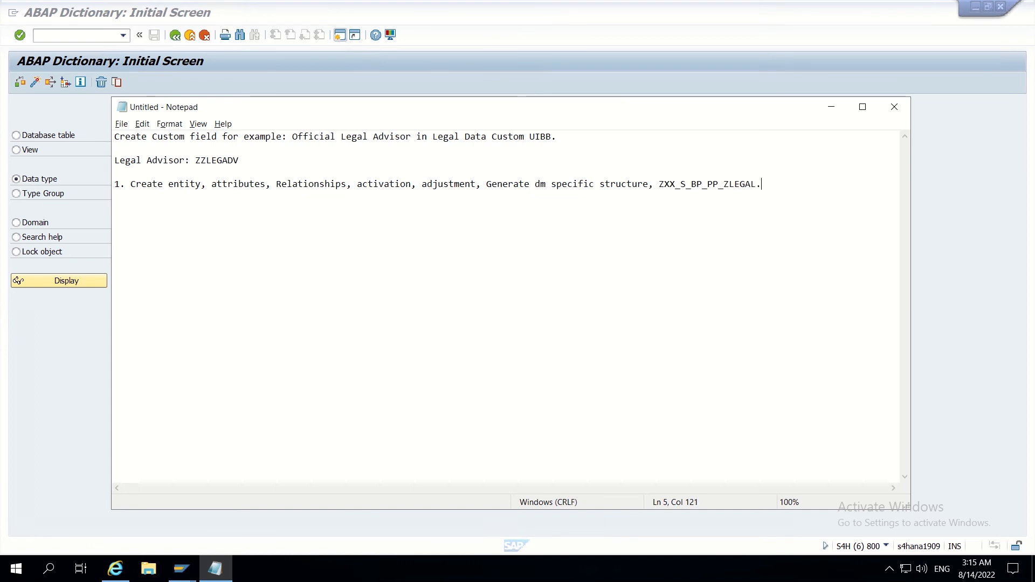
key("Return")
key("Return")
type("2.")
- Return to the SAP session, leave the ABAP Dictionary and run transaction genil_model_browser
key("alt+Tab")
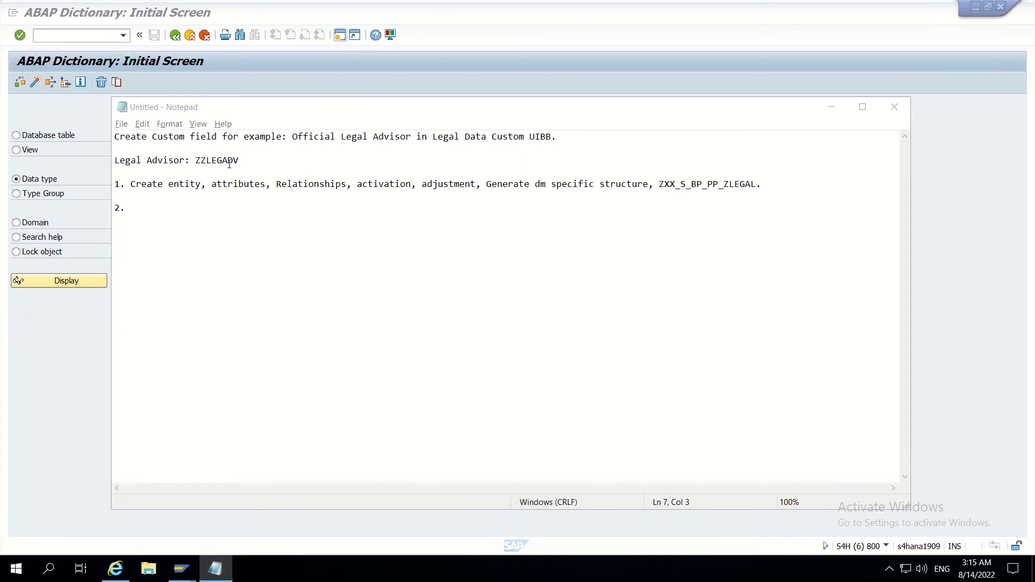
left_click(176, 36)
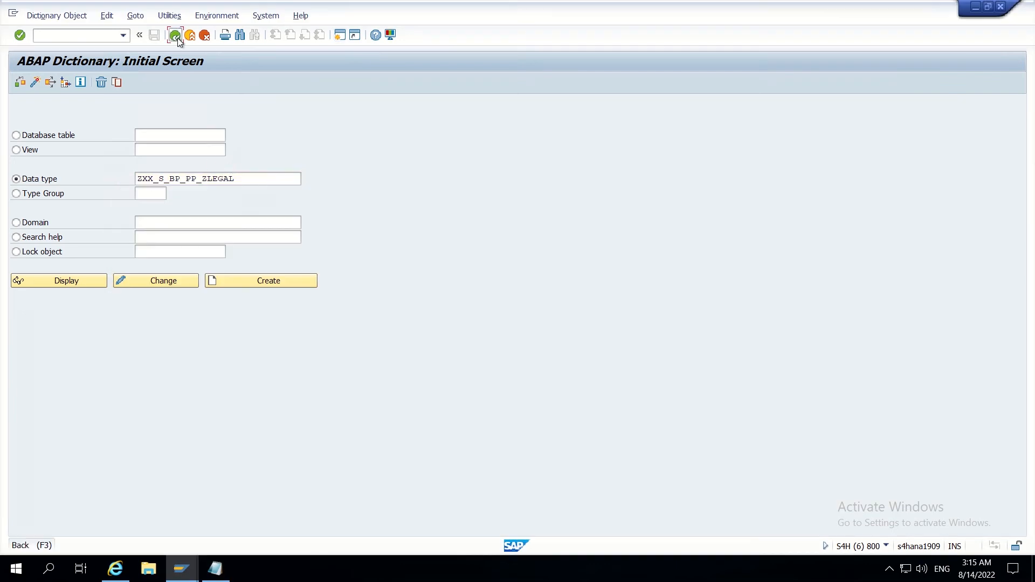
type("se")
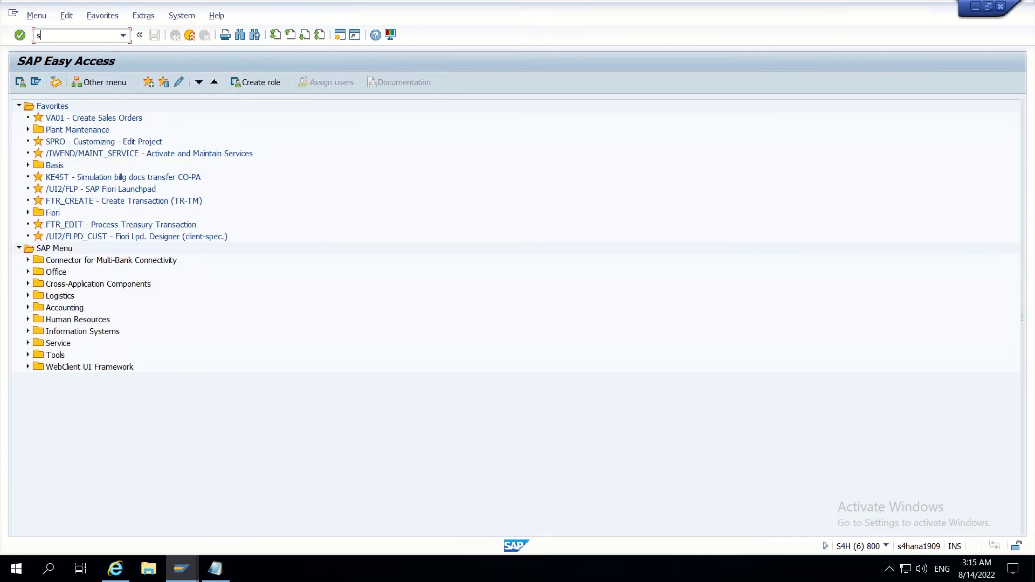
key("BackSpace")
key("BackSpace")
type("ge")
type("nil_en")
key("BackSpace")
key("BackSpace")
type("data_bro")
key("BackSpace")
key("BackSpace")
key("BackSpace")
key("BackSpace")
key("BackSpace")
key("BackSpace")
key("BackSpace")
key("BackSpace")
type("model_browser")
key("Return")
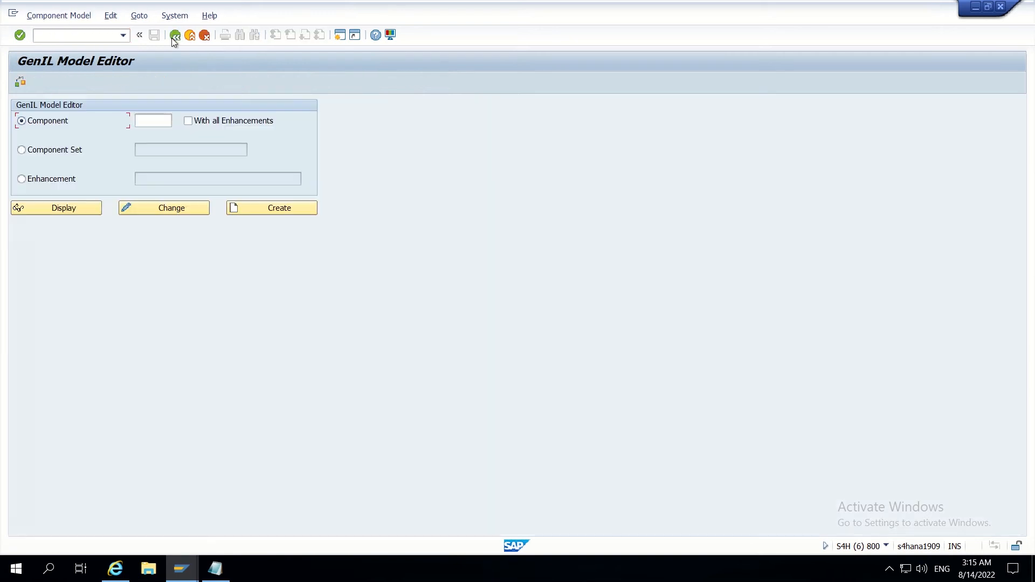
- Start creating a GenIL enhancement named ZLEGAL_CUSTOM
left_click(40, 178)
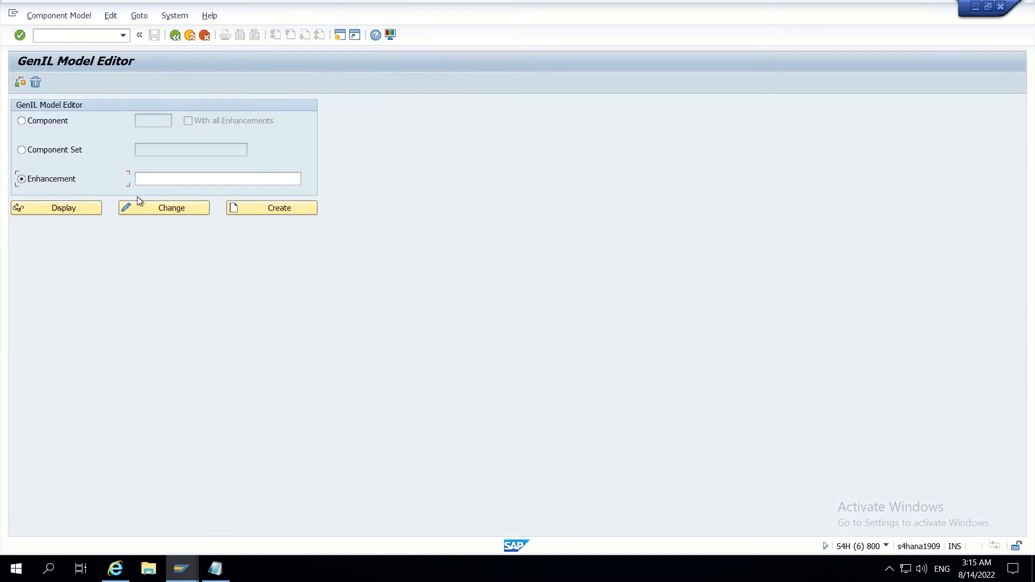
left_click(166, 179)
type("Z")
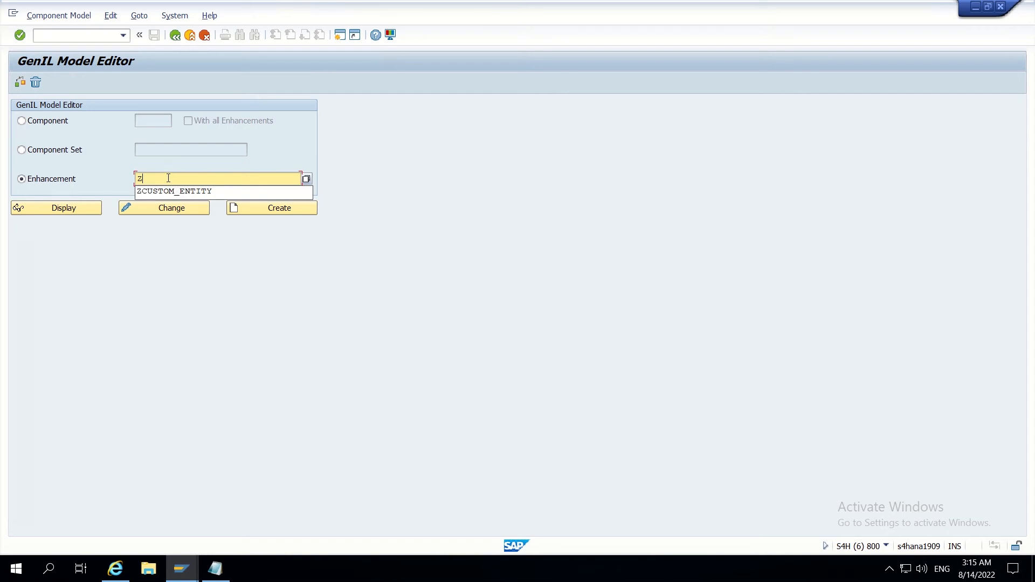
type("C")
key("BackSpace")
type("LEGAL_")
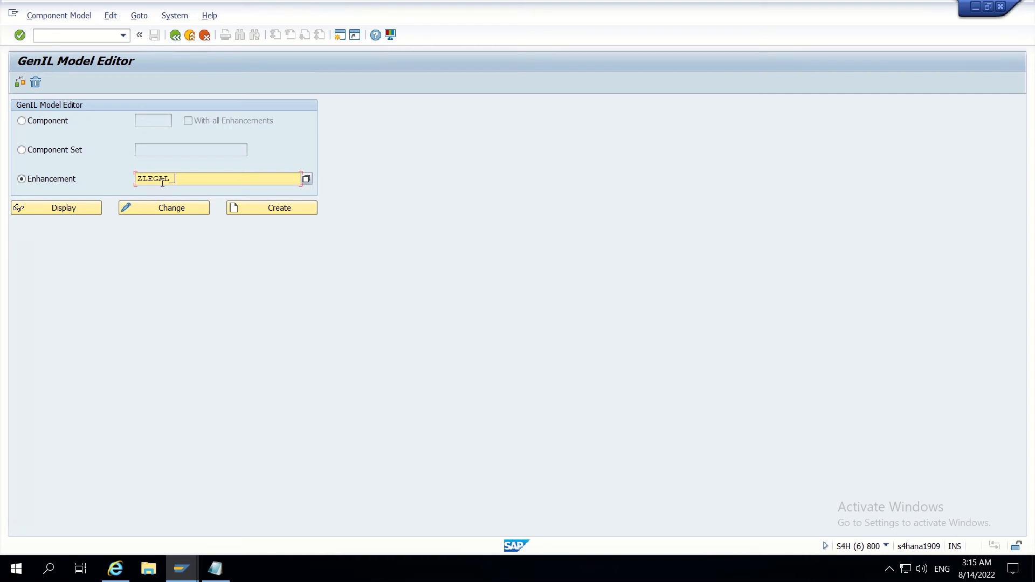
type("ADVISO")
key("BackSpace")
key("BackSpace")
key("BackSpace")
key("BackSpace")
key("BackSpace")
key("BackSpace")
key("BackSpace")
type("CUSTOM")
left_click(255, 211)
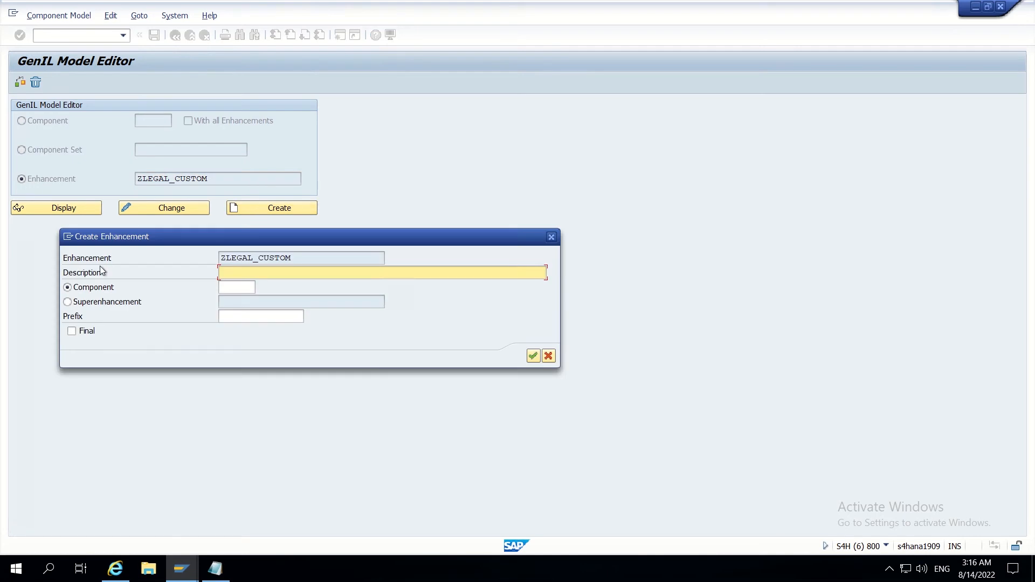
- Base the enhancement on superenhancement BUPA_CUSP, leave it non-final, describe it as "Legal entity addition for BP" and confirm its creation
left_click(93, 304)
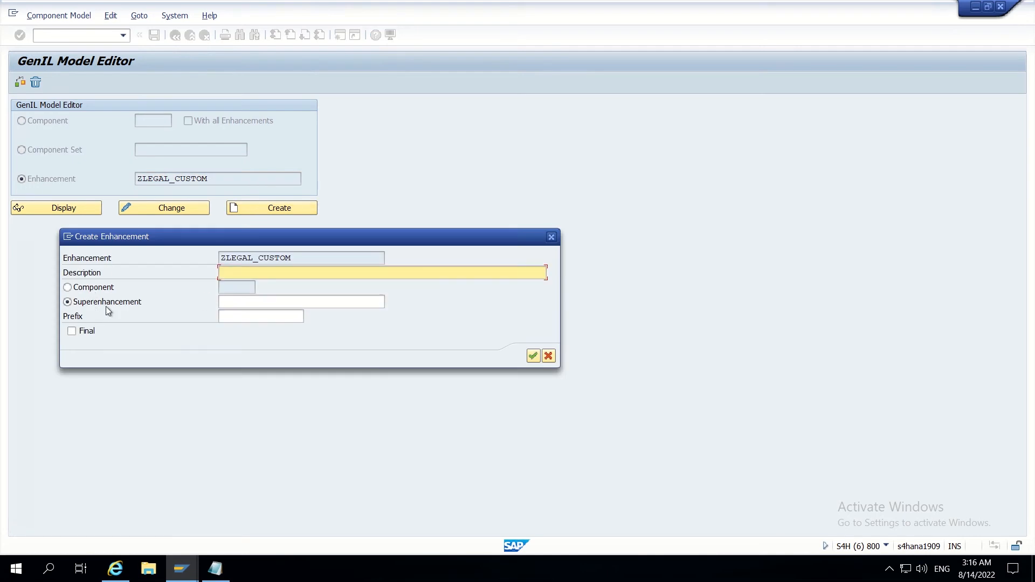
left_click(230, 302)
type("BUP")
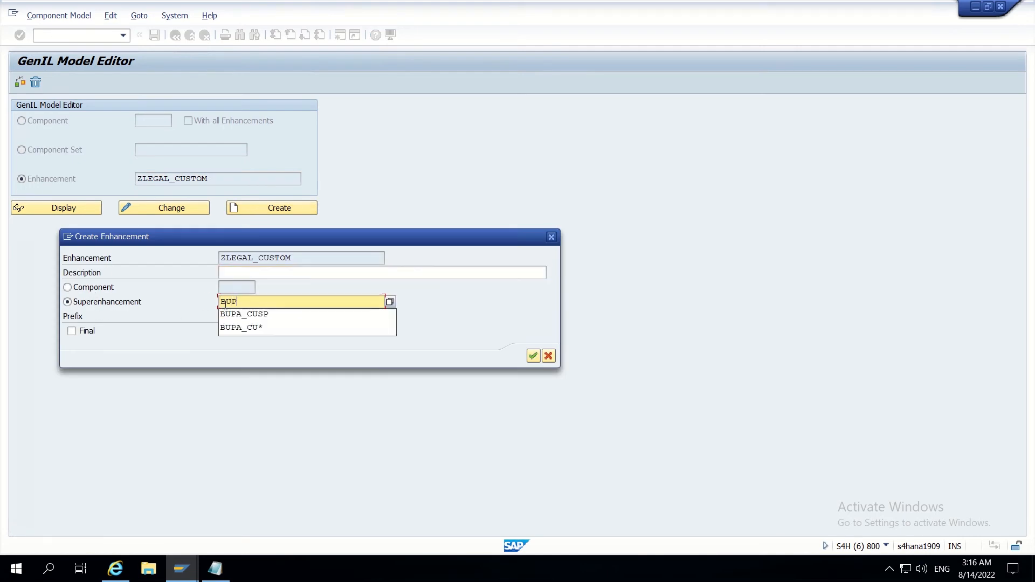
type("A_CUSP")
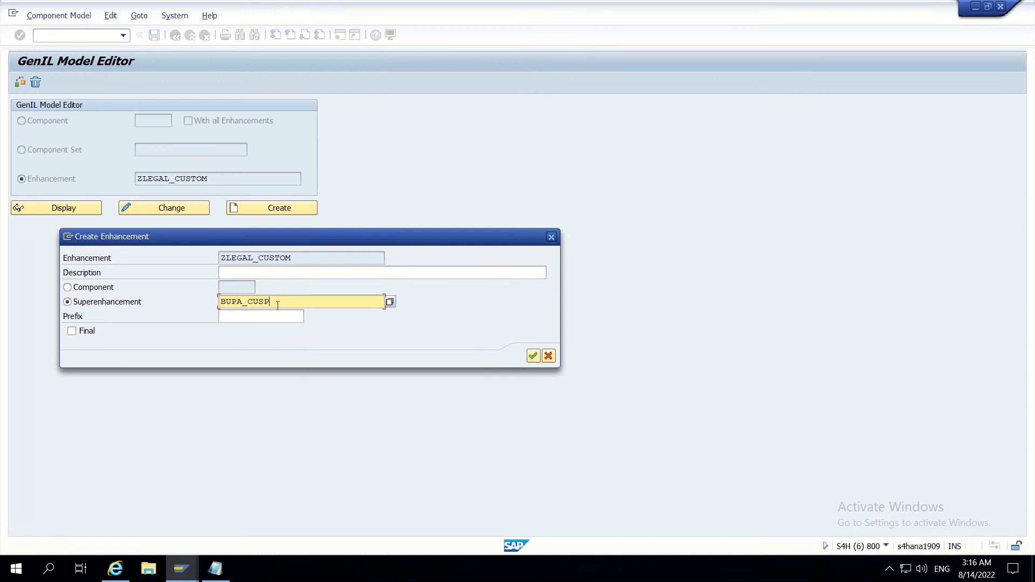
left_click_drag(277, 305, 218, 303)
left_click(75, 334)
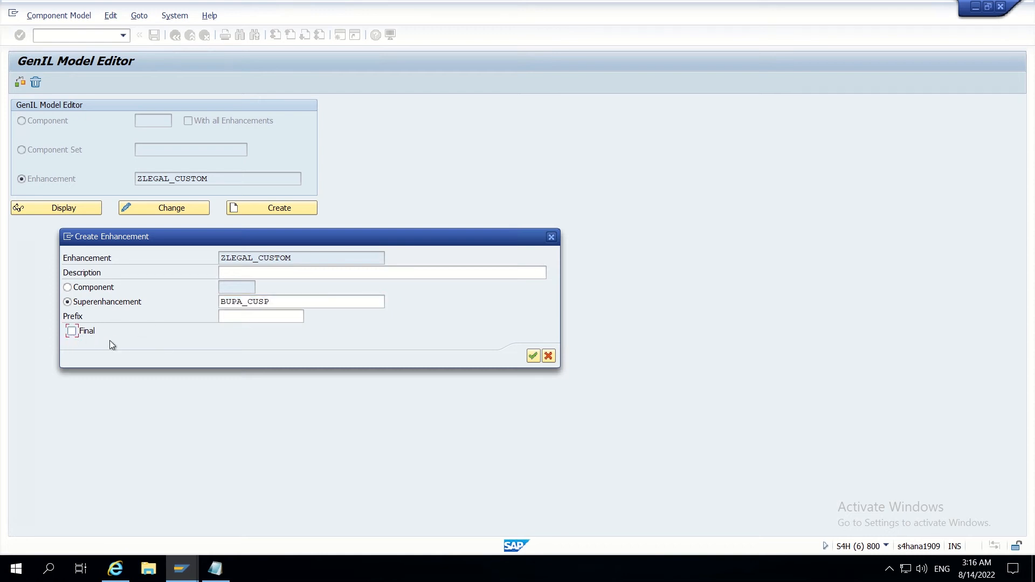
left_click(230, 271)
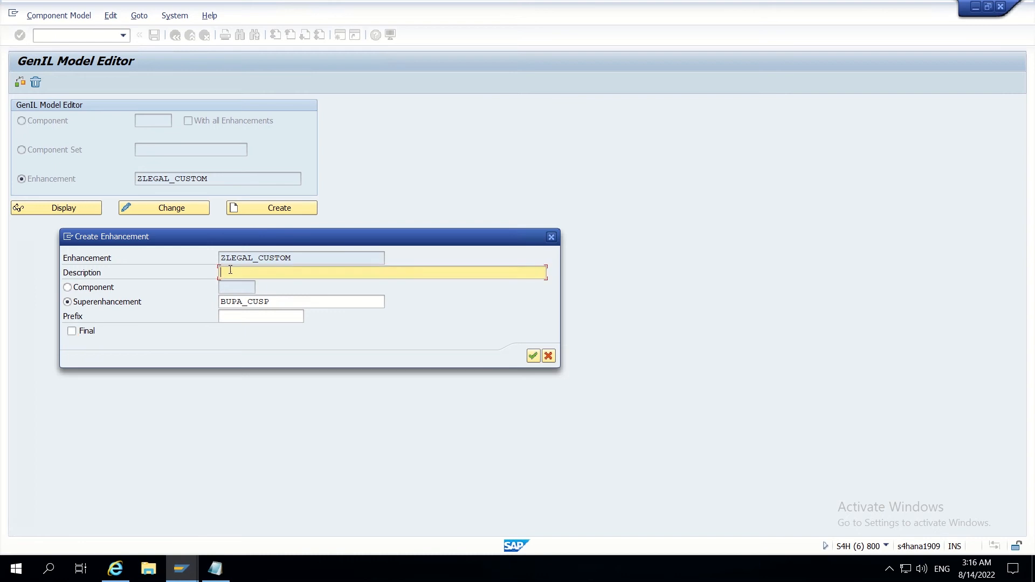
type("Legal entity addition for BP")
left_click(534, 356)
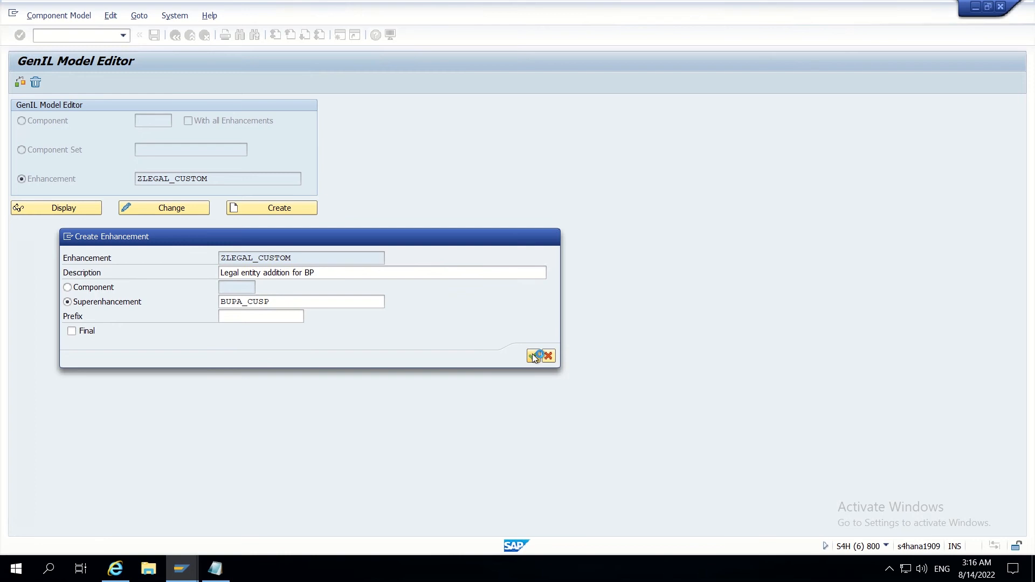
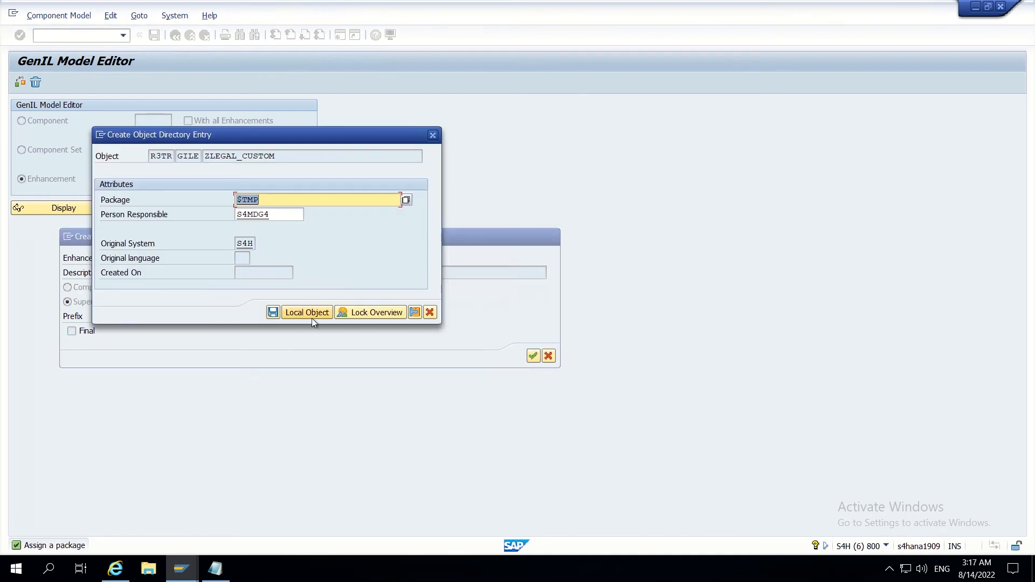
- Save enhancement ZLEGAL_CUSTOM as a local object and expand the Dependent Objects of its model
left_click(306, 312)
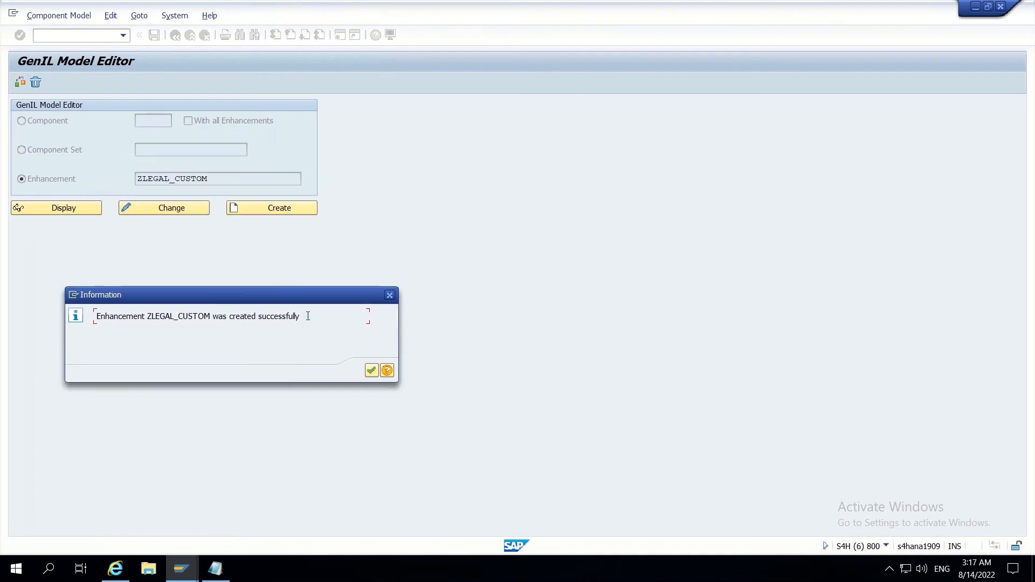
left_click(372, 370)
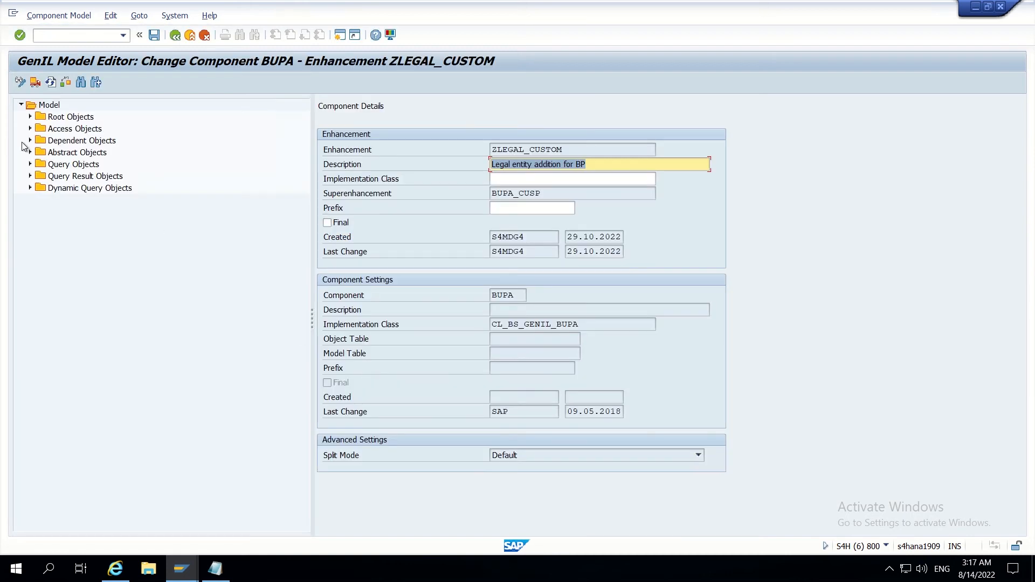
left_click(31, 140)
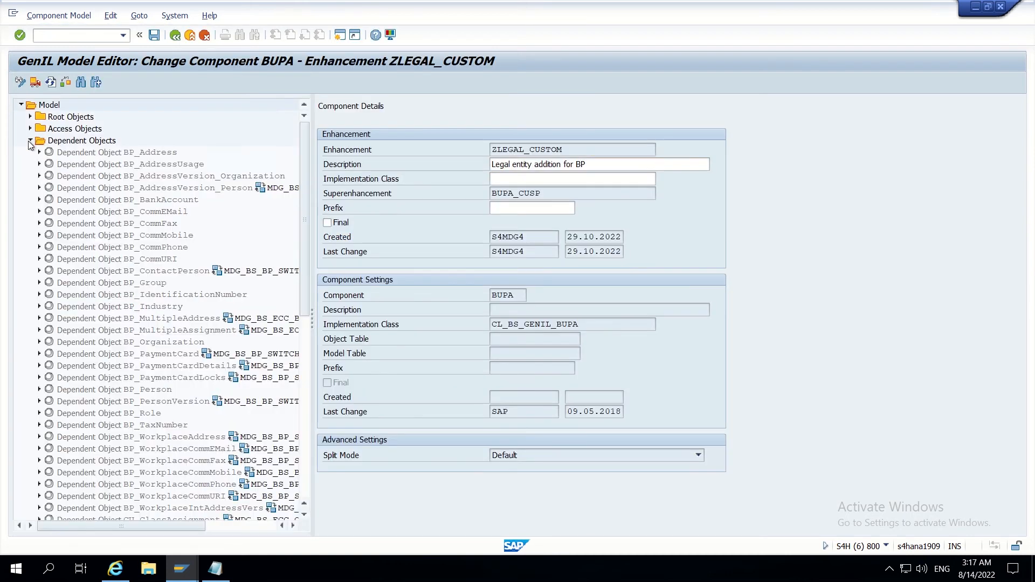
scroll(304, 257, "down", 10)
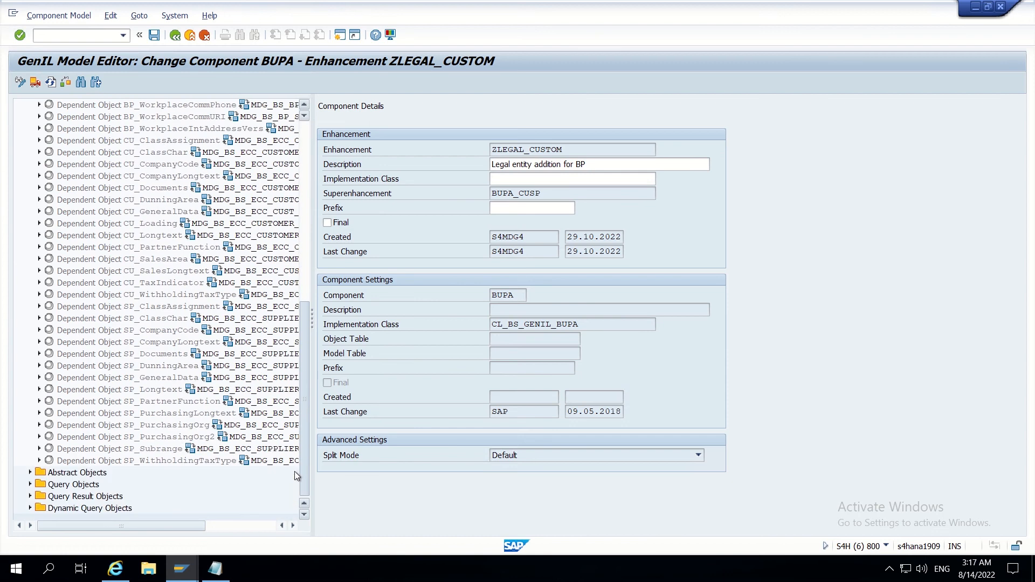
scroll(299, 354, "up", 1)
left_click_drag(298, 350, 305, 201)
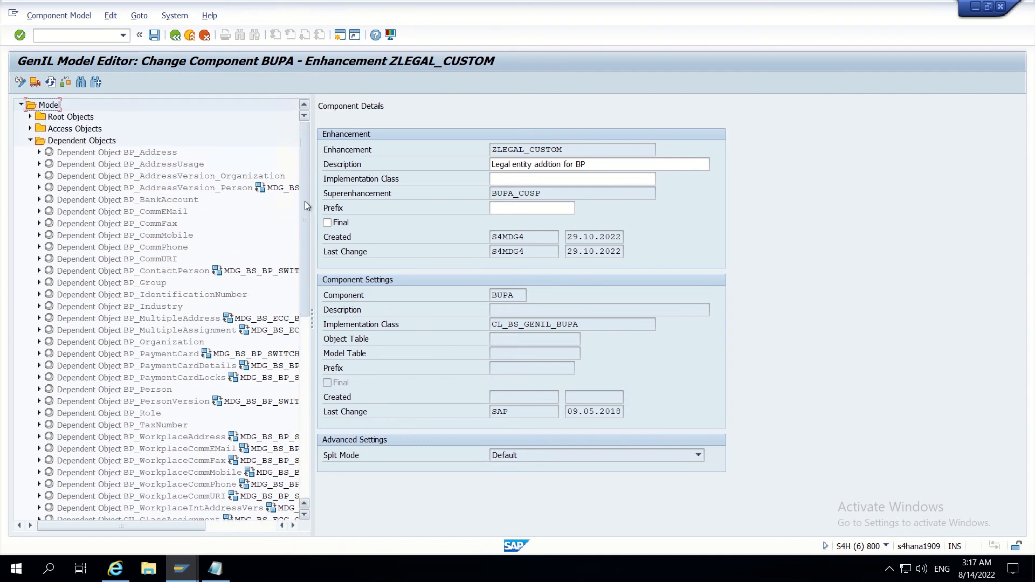
- Create a dependent object named ZLEGAL in the ZLEGAL_CUSTOM enhancement
left_click(76, 142)
right_click(76, 145)
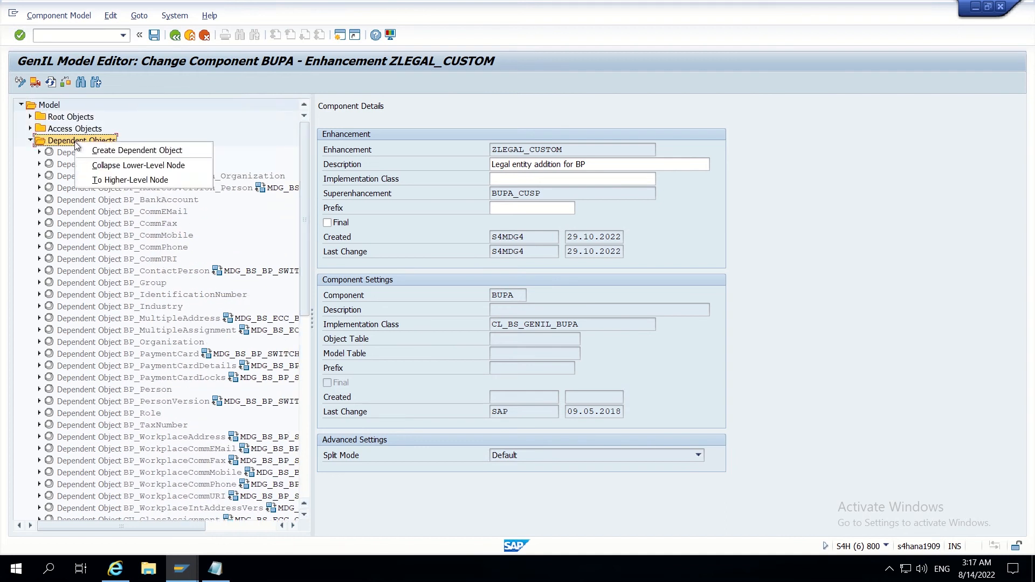
left_click(102, 151)
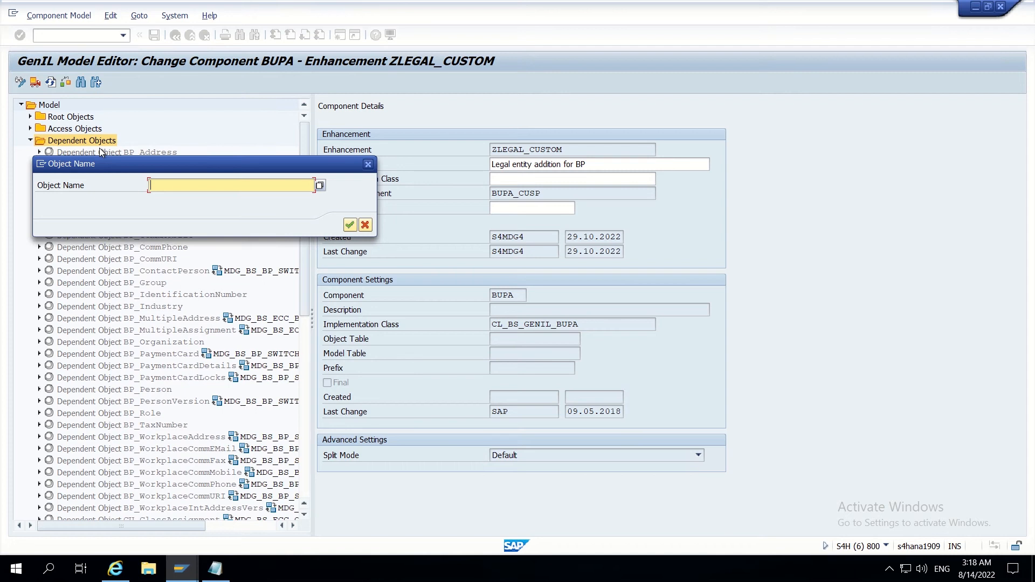
type("Z")
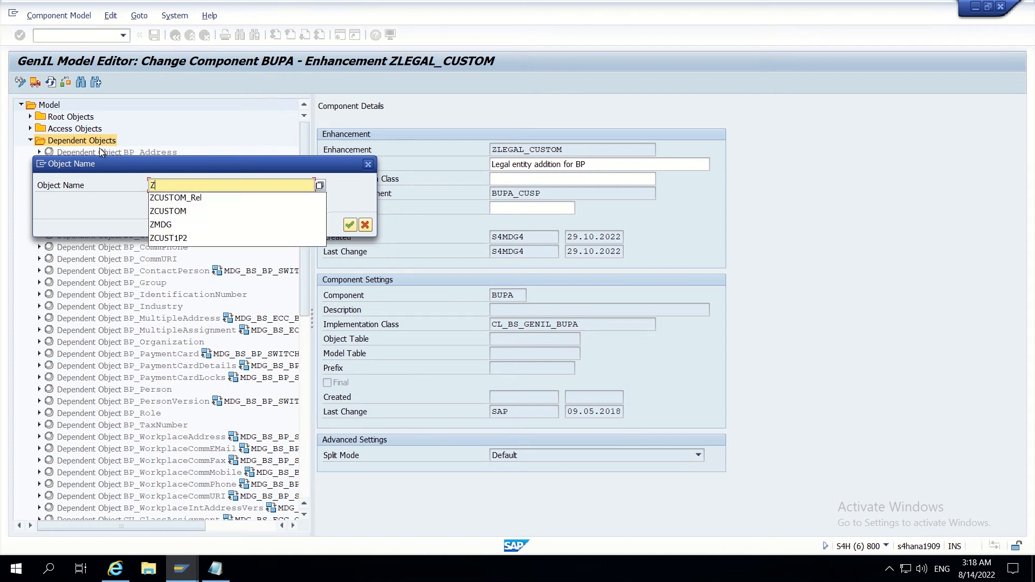
type("C")
key("BackSpace")
type("LEG")
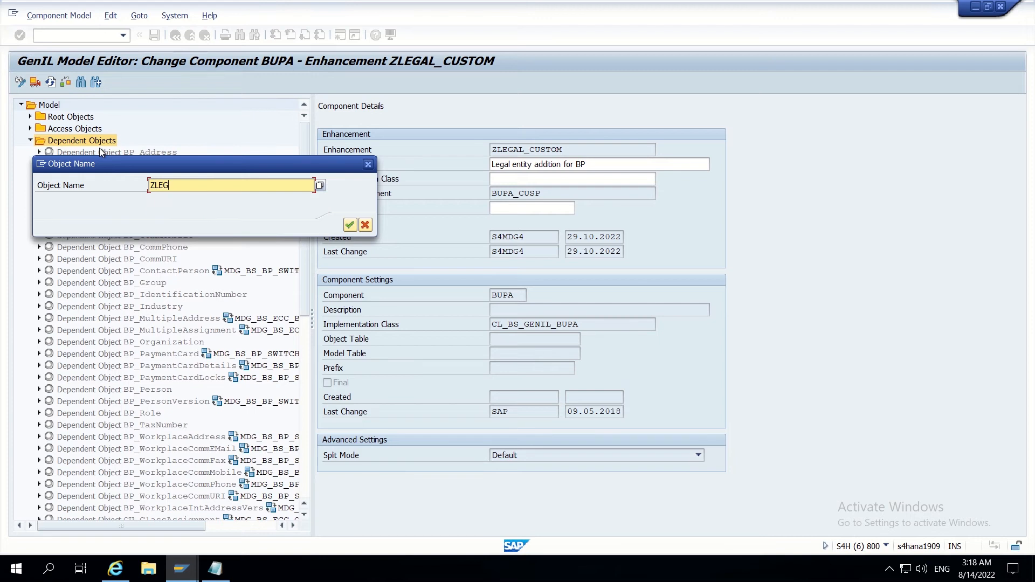
type("AL")
left_click(350, 225)
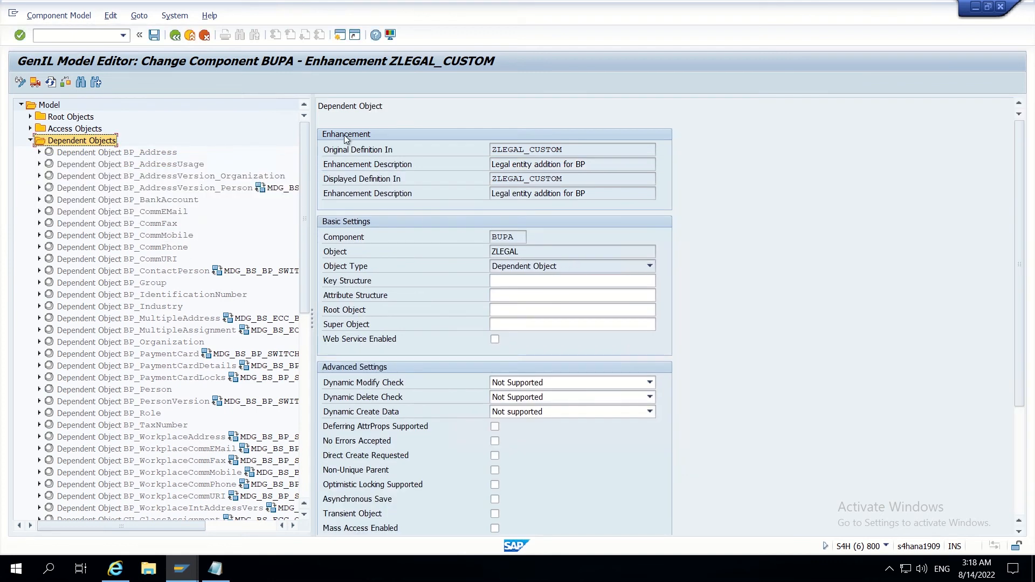
- Set the key structure of dependent object ZLEGAL to BSS_BPIL_ROOT_KEY
scroll(112, 305, "down", 6)
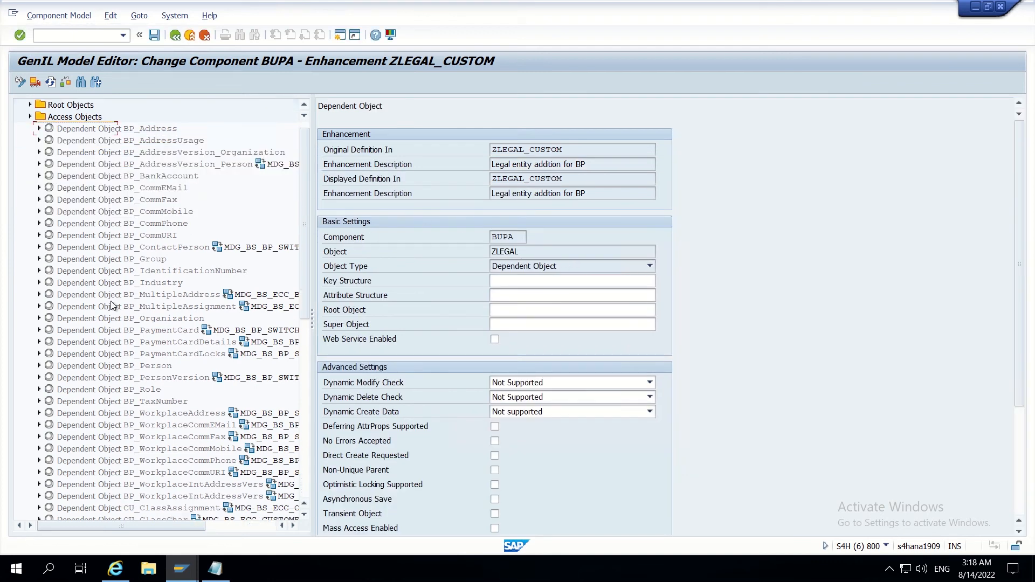
scroll(112, 305, "down", 5)
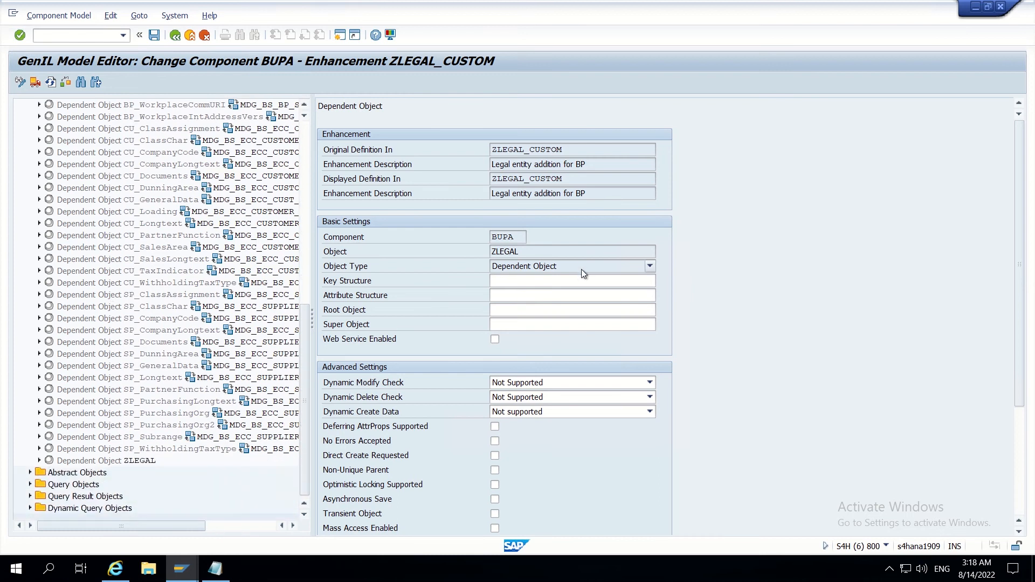
left_click(524, 286)
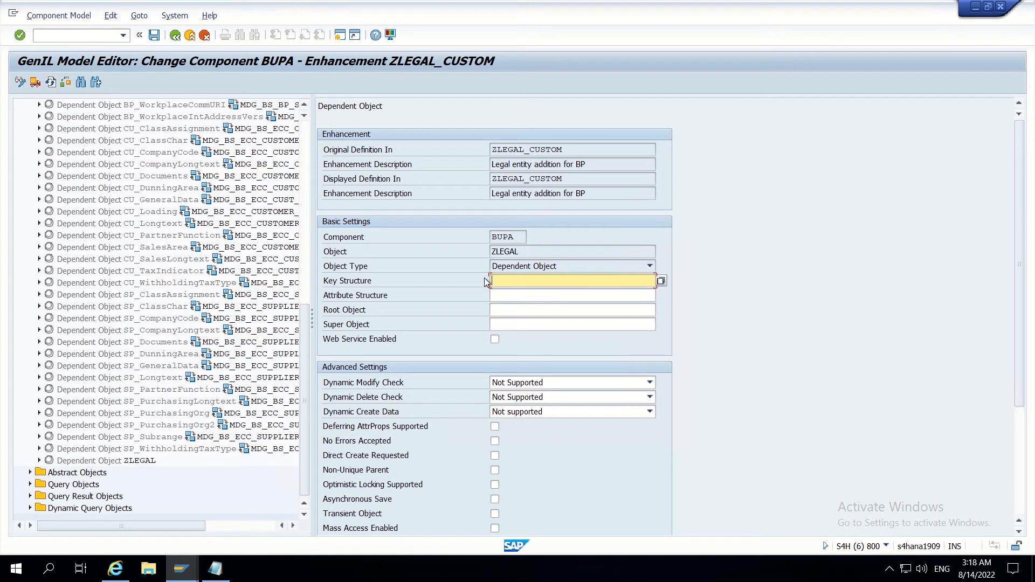
key("BackSpace")
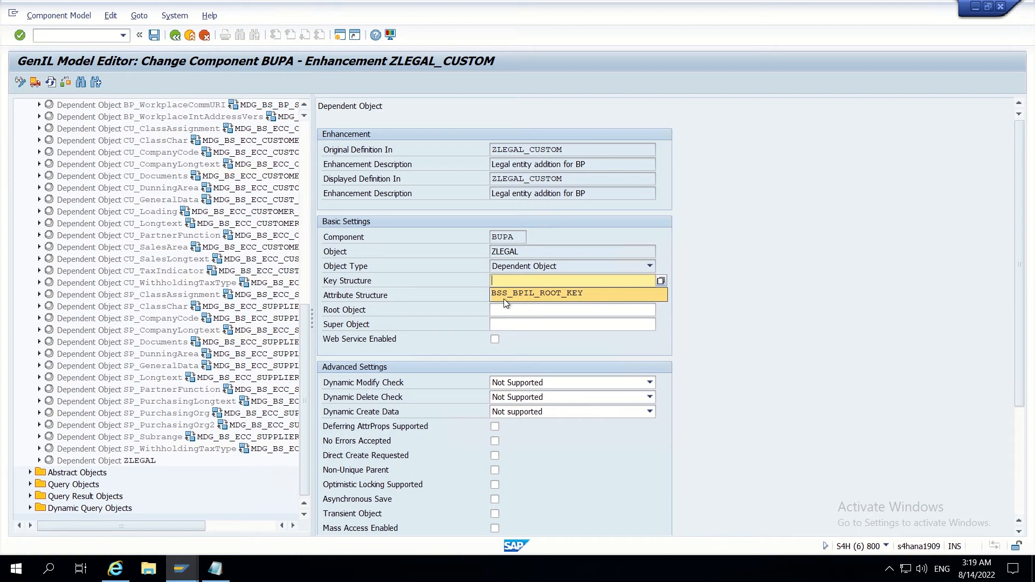
left_click(503, 297)
- Copy the key structure name and display BSS_BPIL_ROOT_KEY in a new session with transaction se11
left_click_drag(597, 280, 461, 280)
key("ctrl+c")
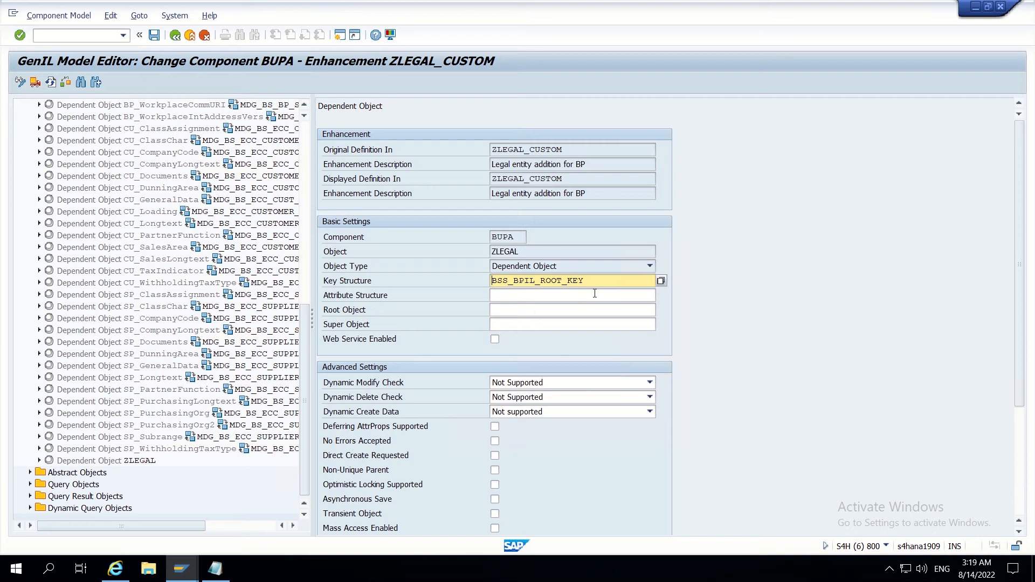
left_click_drag(595, 280, 454, 280)
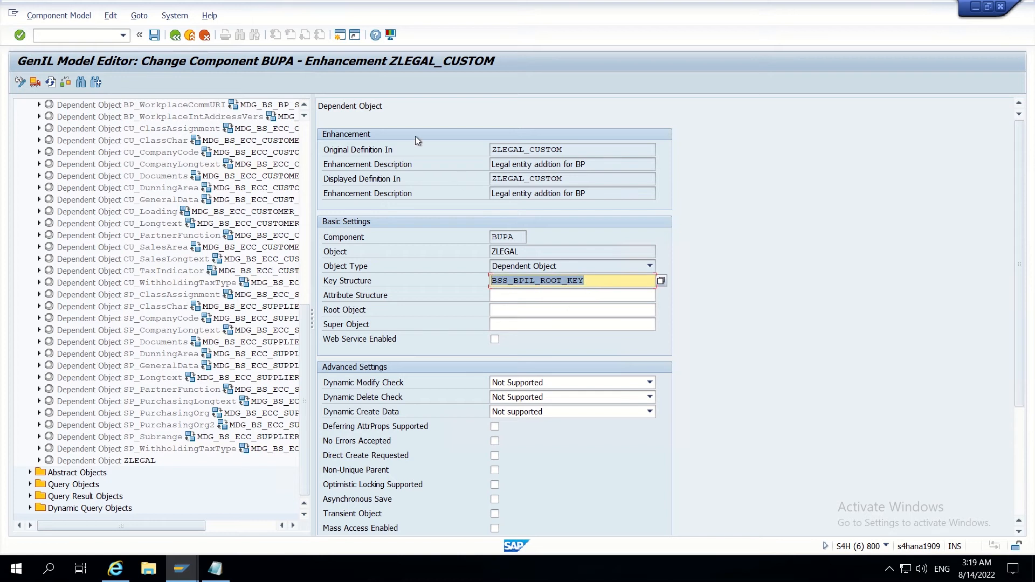
left_click(339, 36)
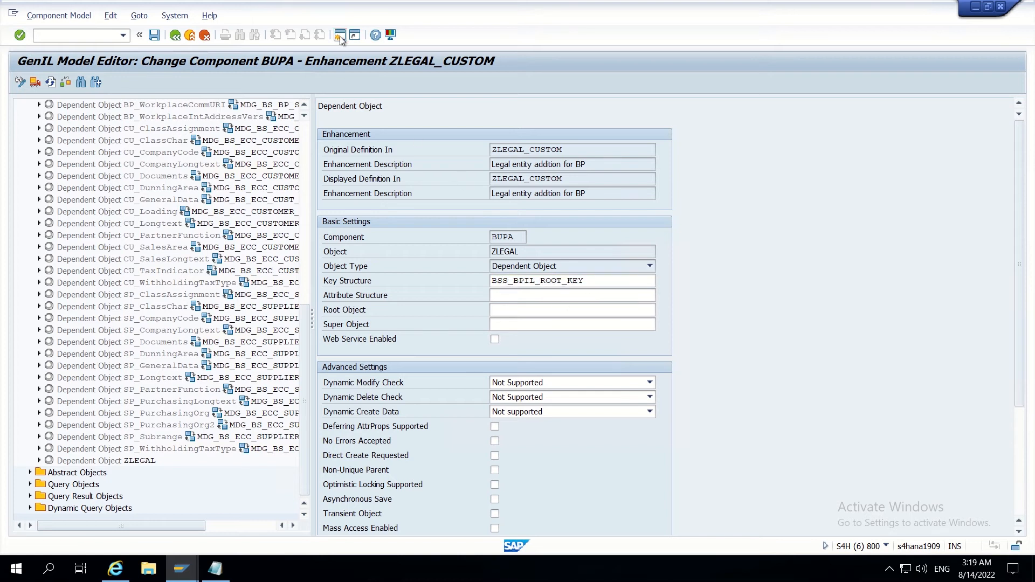
type("se11")
key("Return")
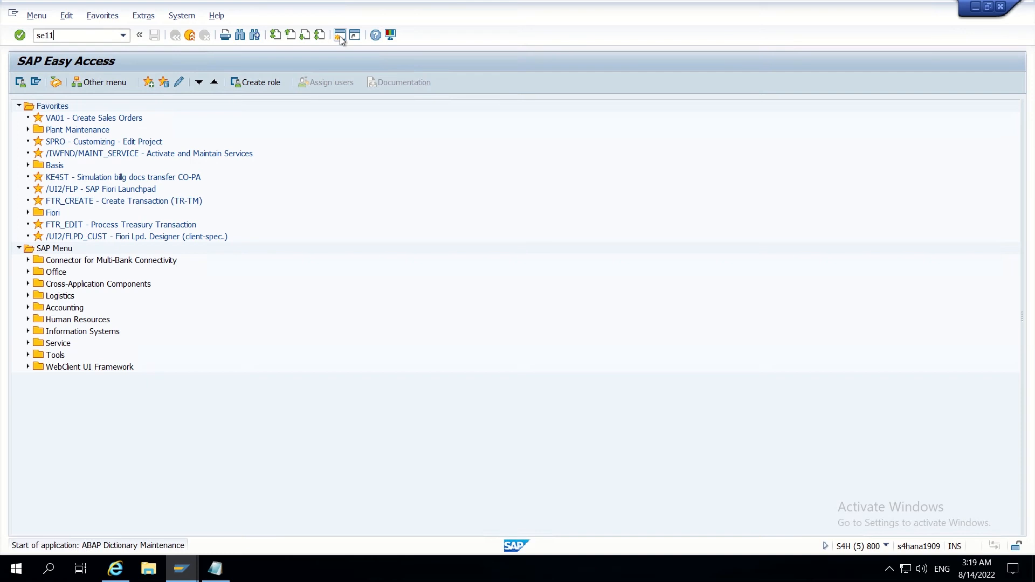
key("ctrl+v")
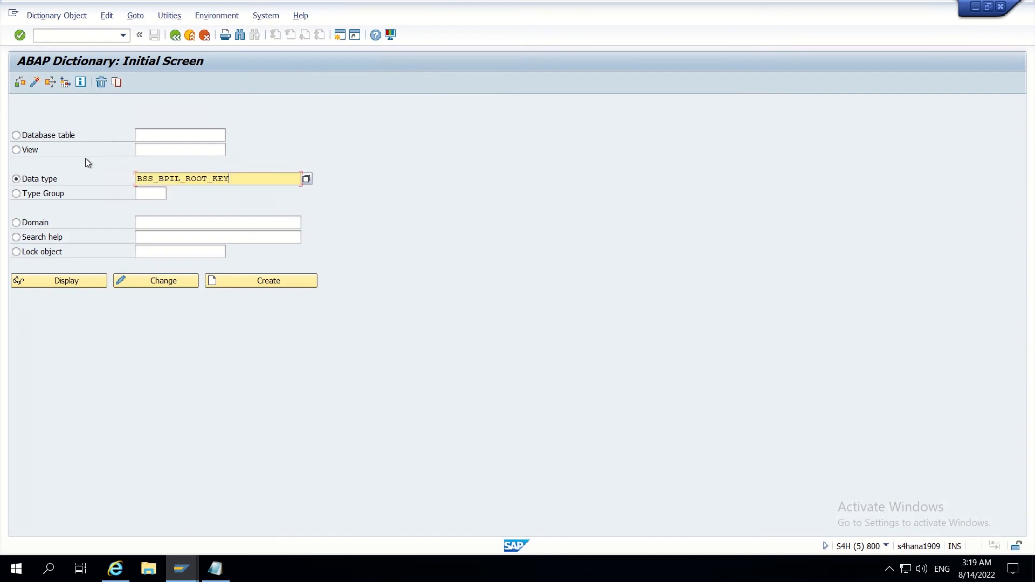
left_click(68, 281)
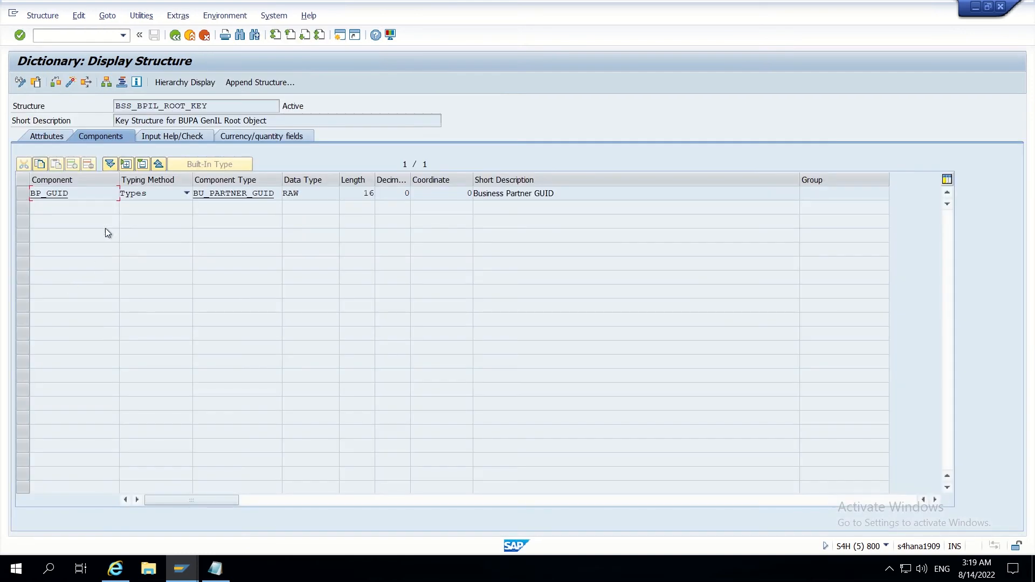
- Examine the BP_GUID component of the key structure and close the ABAP Dictionary session
left_click_drag(61, 199, 16, 199)
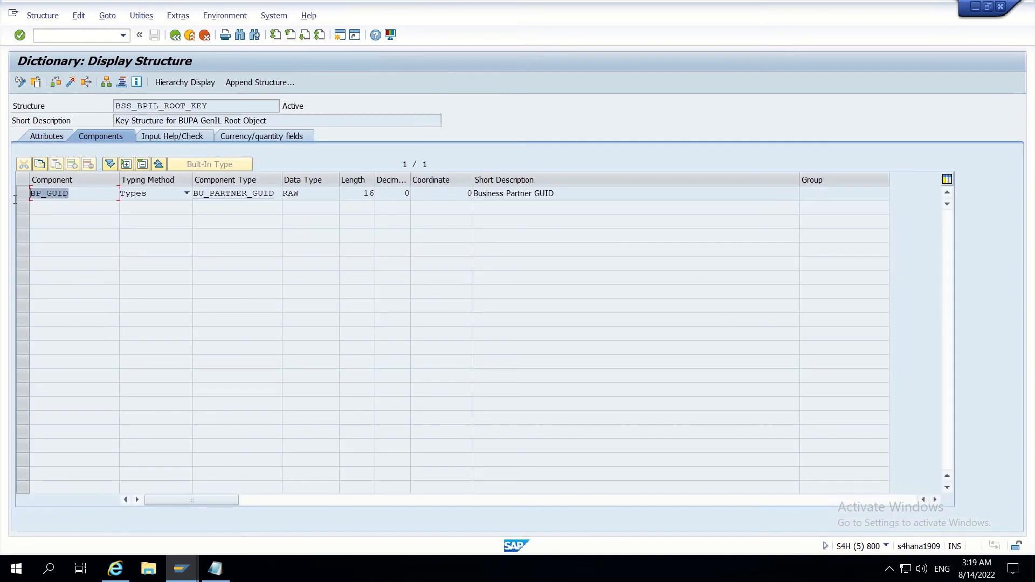
left_click(75, 199)
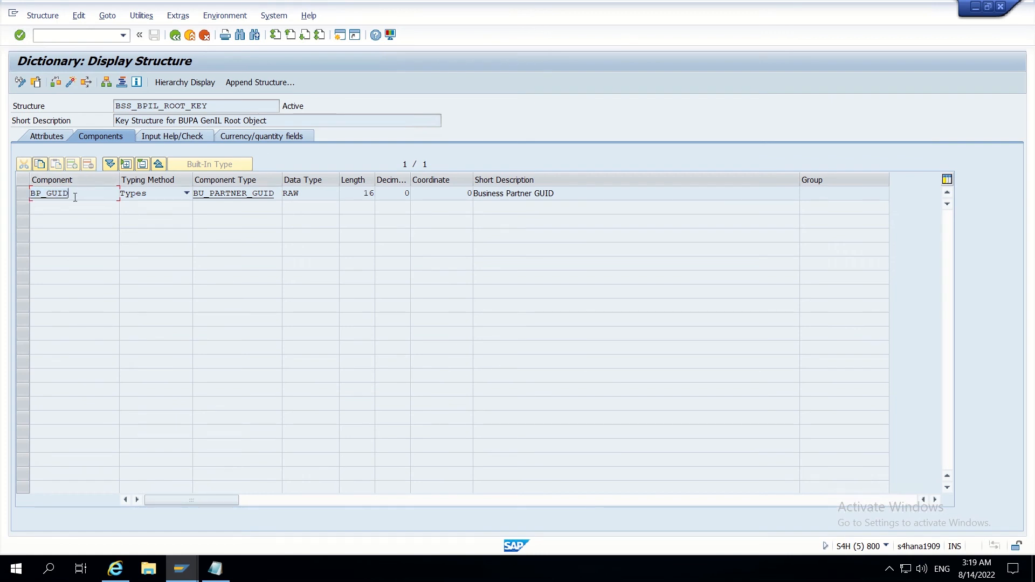
double_click(75, 197)
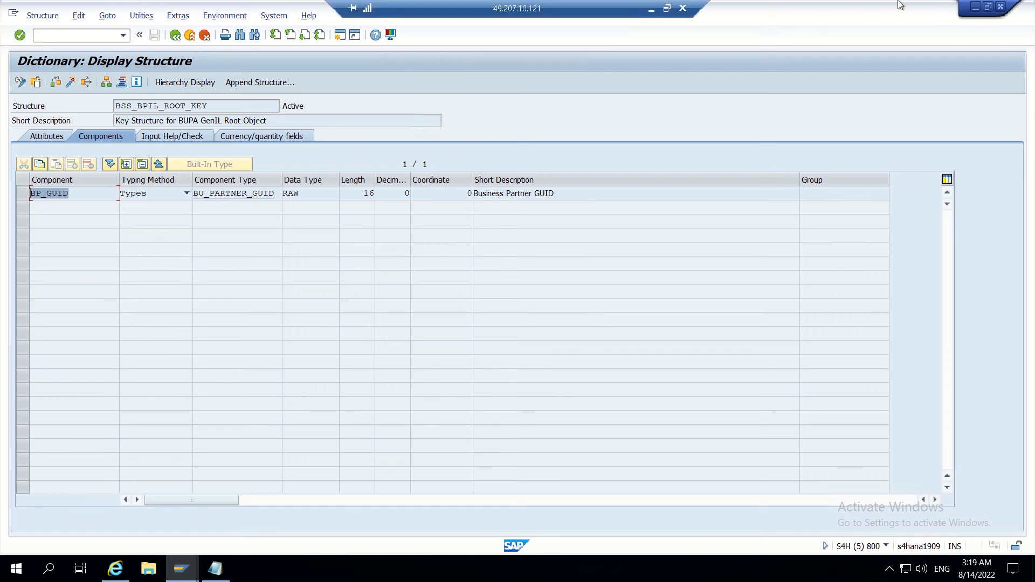
left_click(1000, 7)
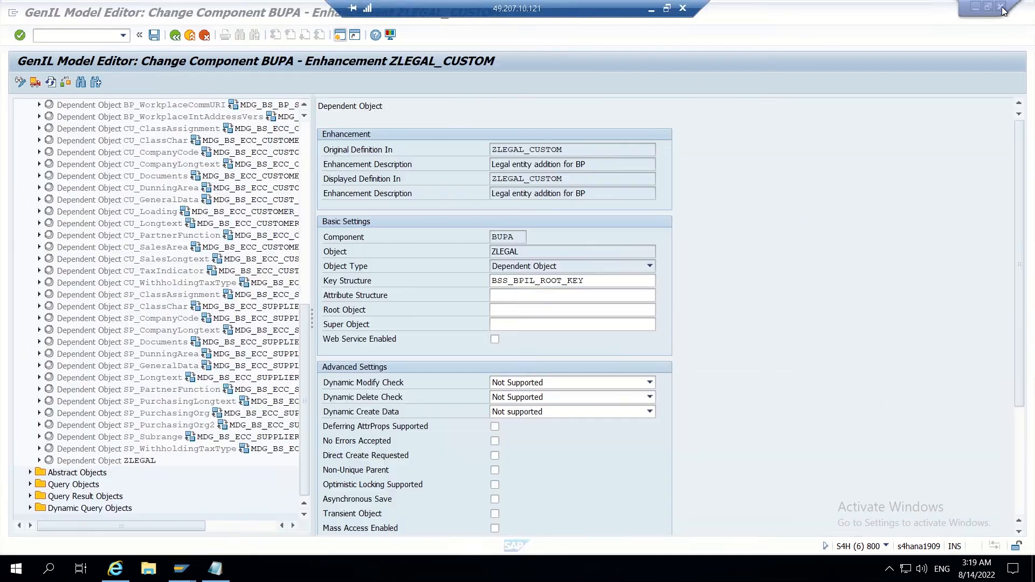
- Set the attribute structure of ZLEGAL to ZXX_S_BP_PP_ZLEGAL, copied from the Notepad notes
left_click(518, 296)
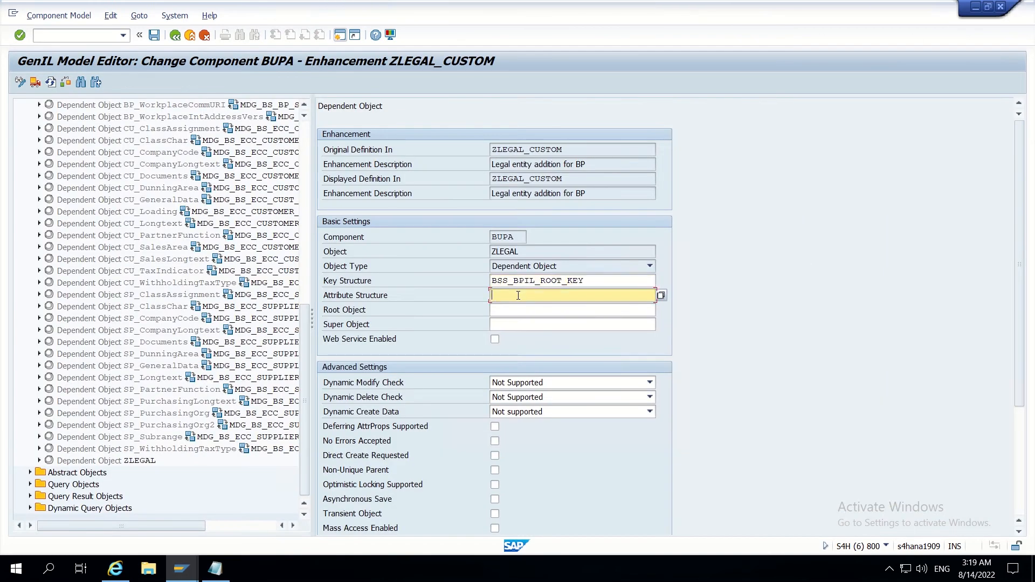
left_click(215, 569)
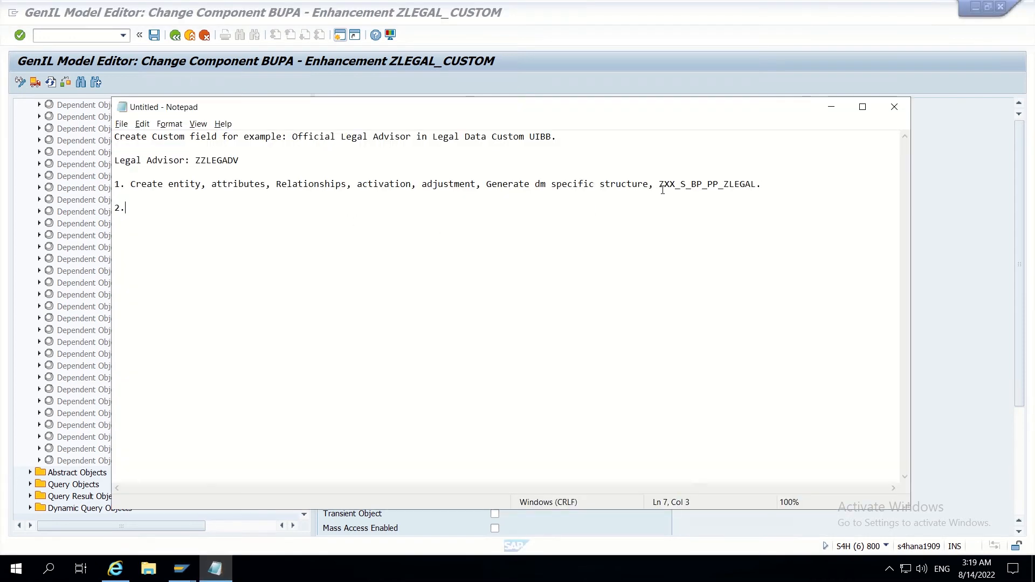
left_click_drag(658, 185, 758, 185)
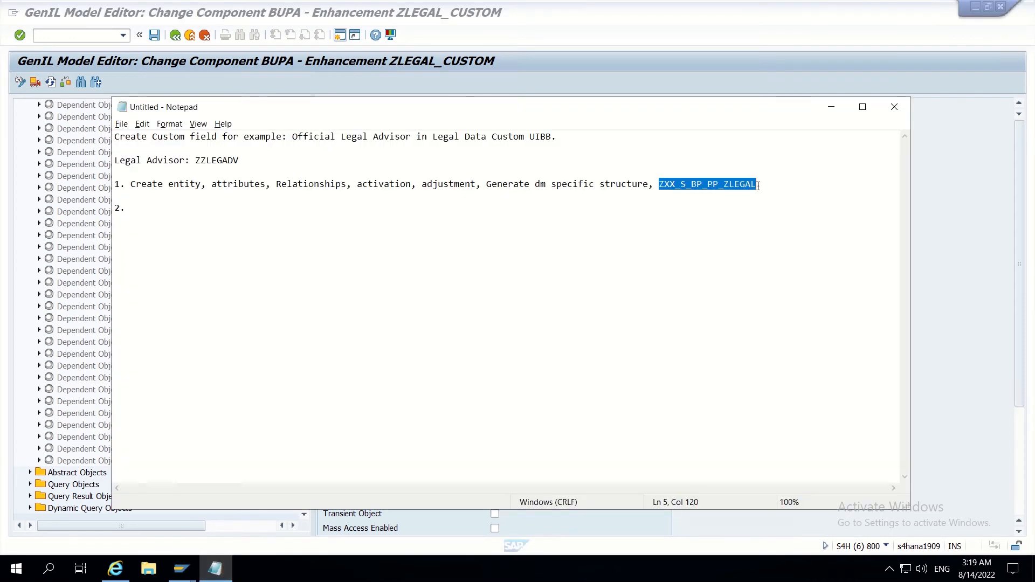
left_click(831, 107)
key("ctrl+v")
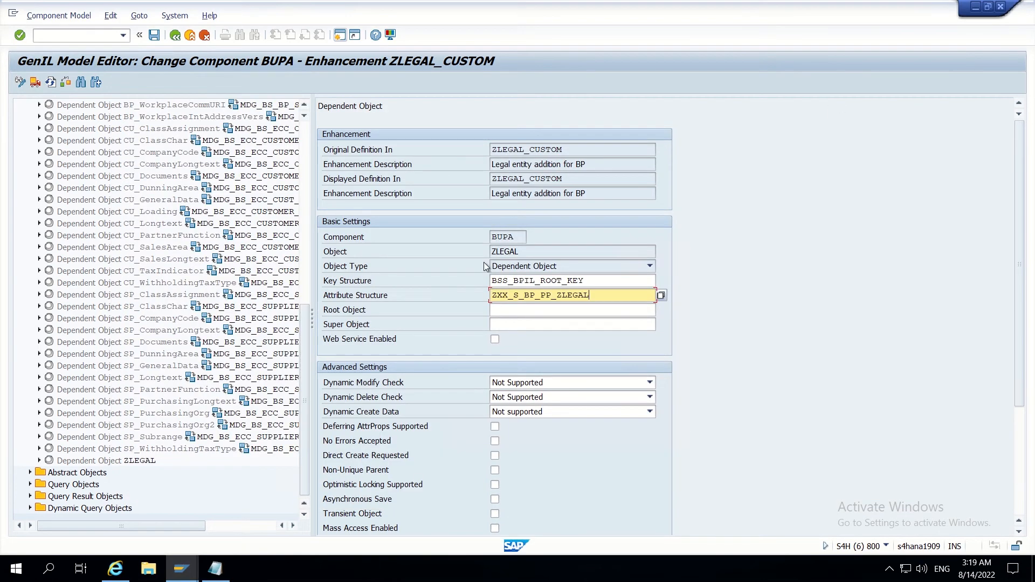
- Choose BP_Root as the root object of ZLEGAL and collapse the Dependent Objects node
left_click(519, 311)
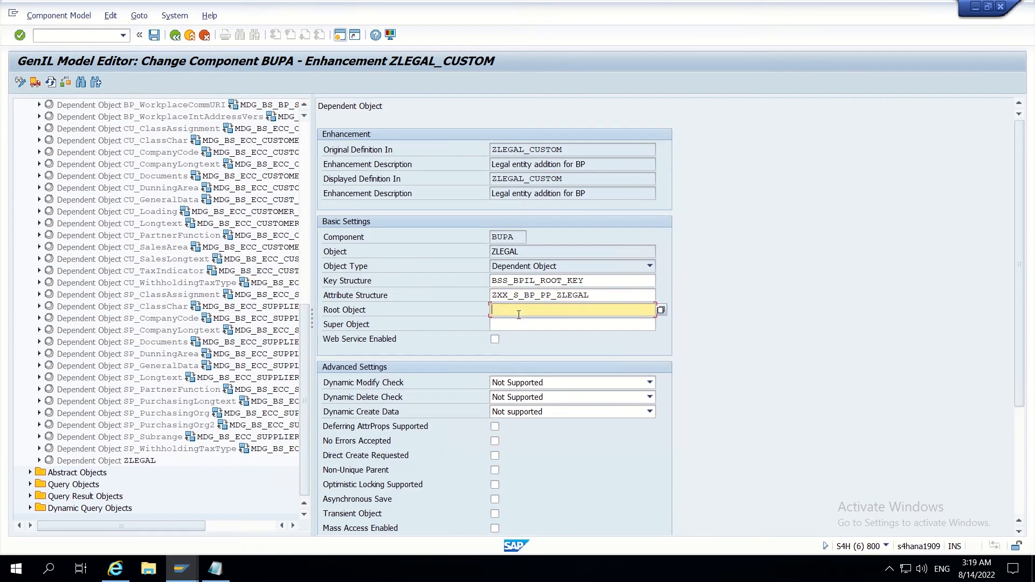
left_click(660, 310)
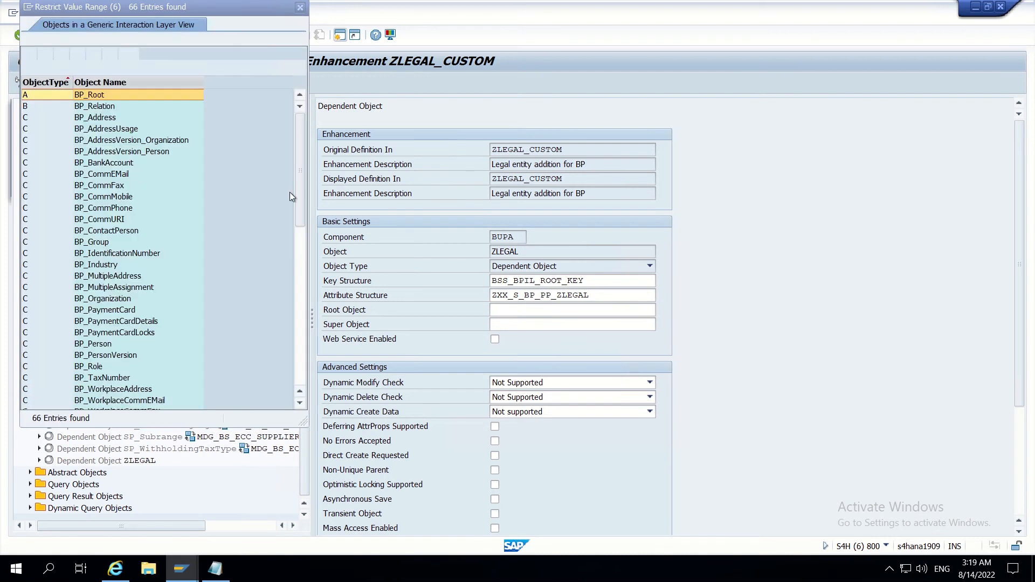
double_click(56, 93)
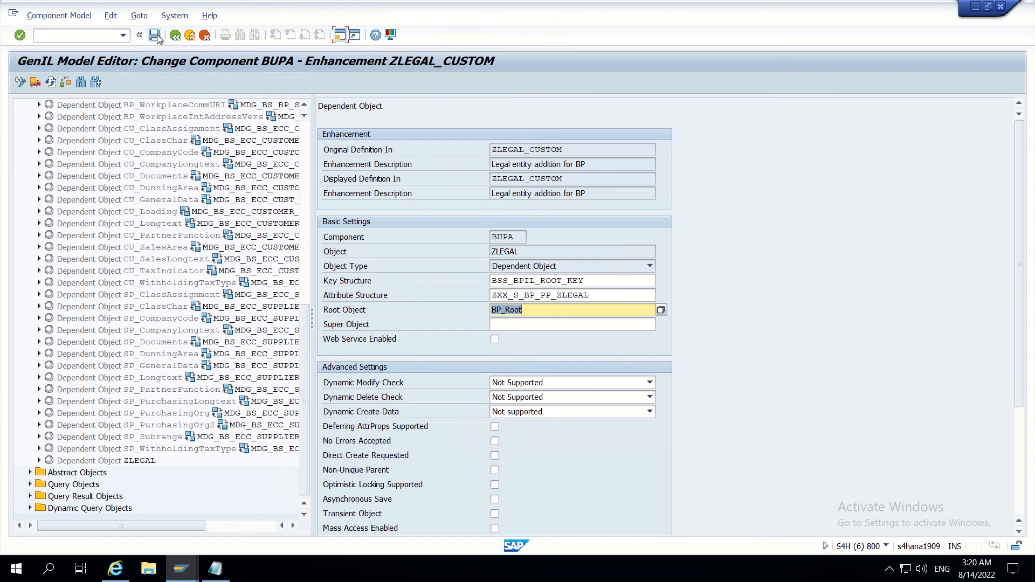
scroll(100, 331, "up", 5)
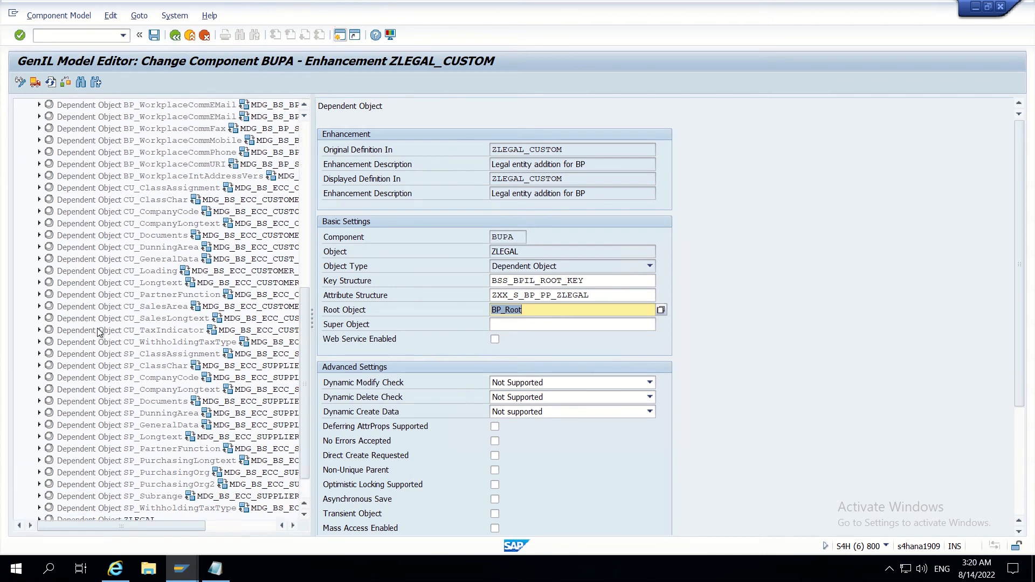
scroll(100, 331, "up", 7)
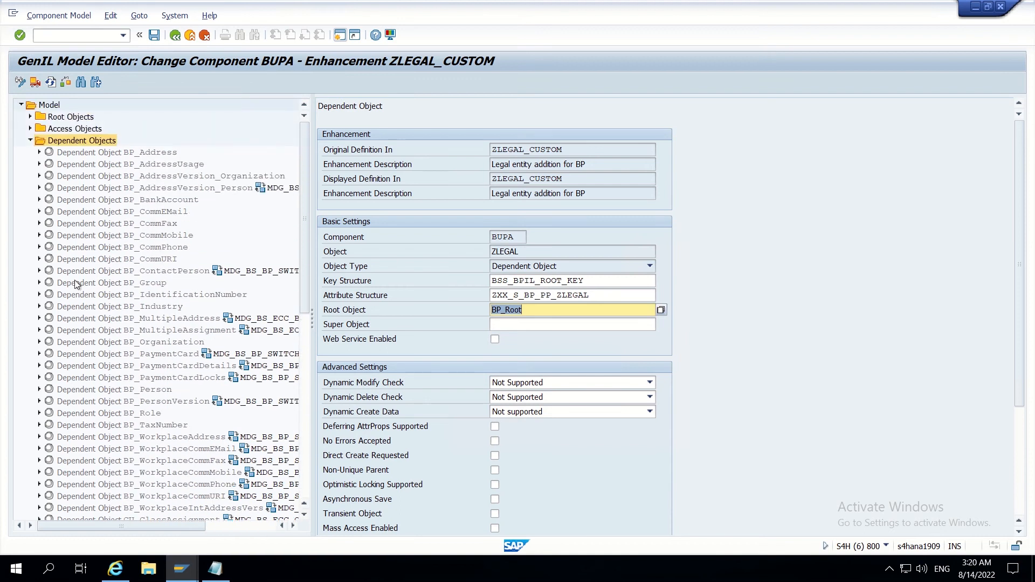
left_click(31, 140)
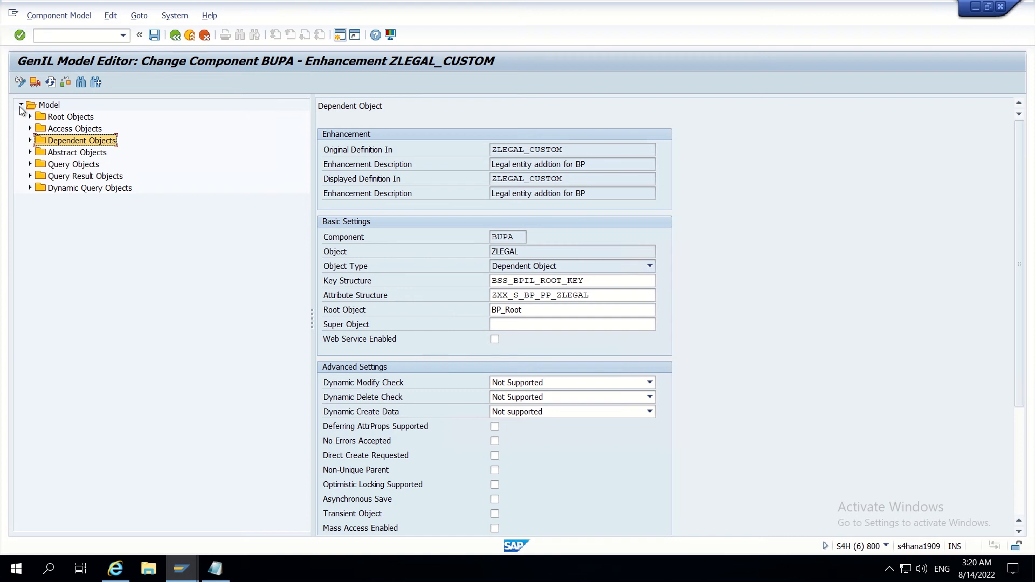
- Create a relation named ZLEGAL_Rel under the Relations of root object BP_Root
left_click(30, 117)
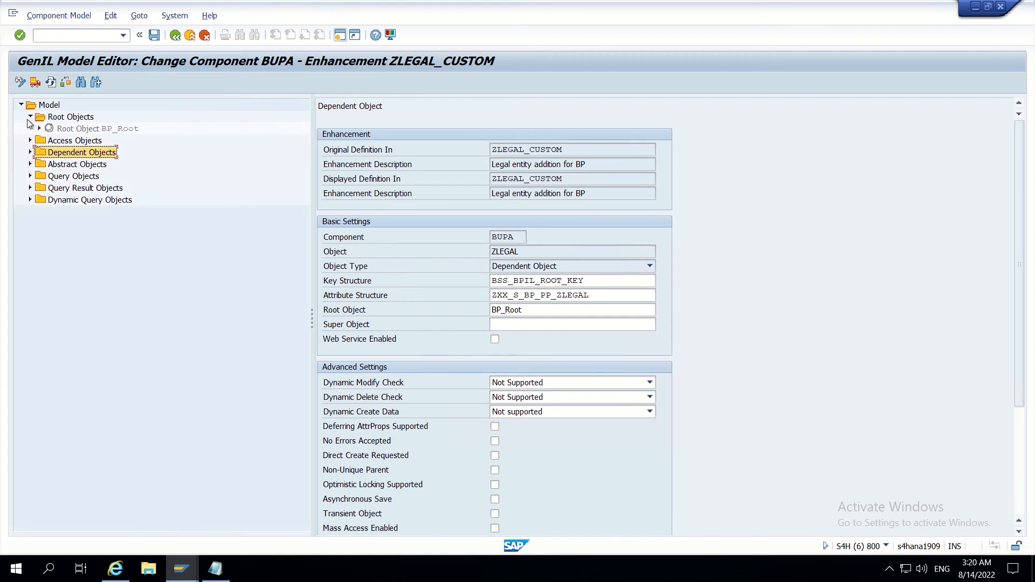
left_click(39, 128)
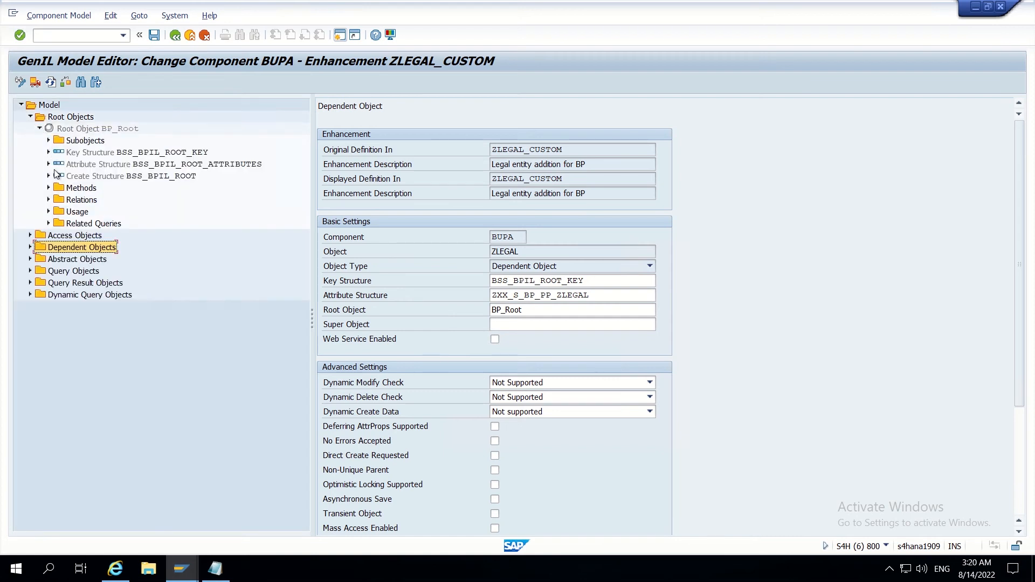
left_click(48, 200)
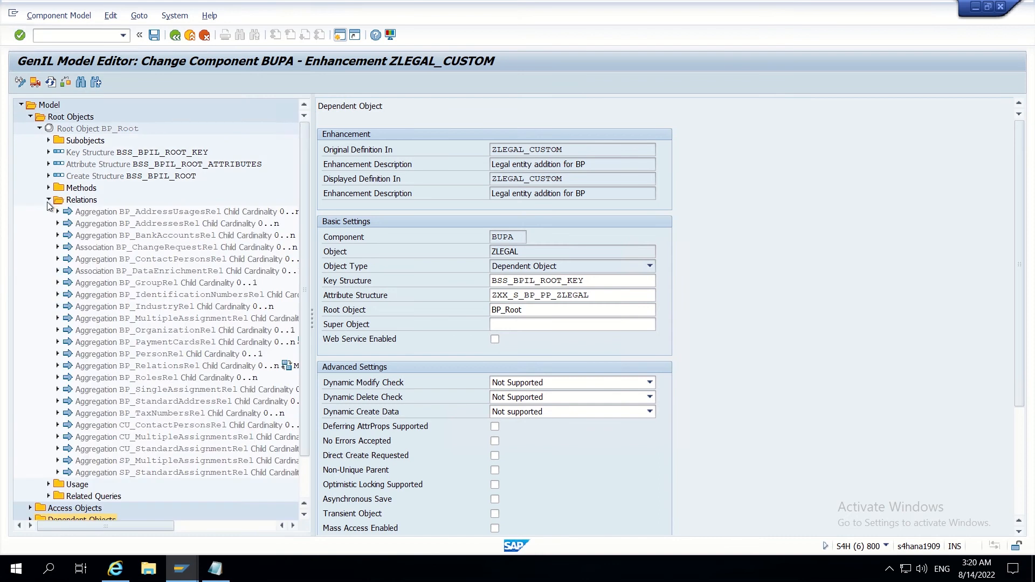
right_click(87, 200)
left_click(110, 214)
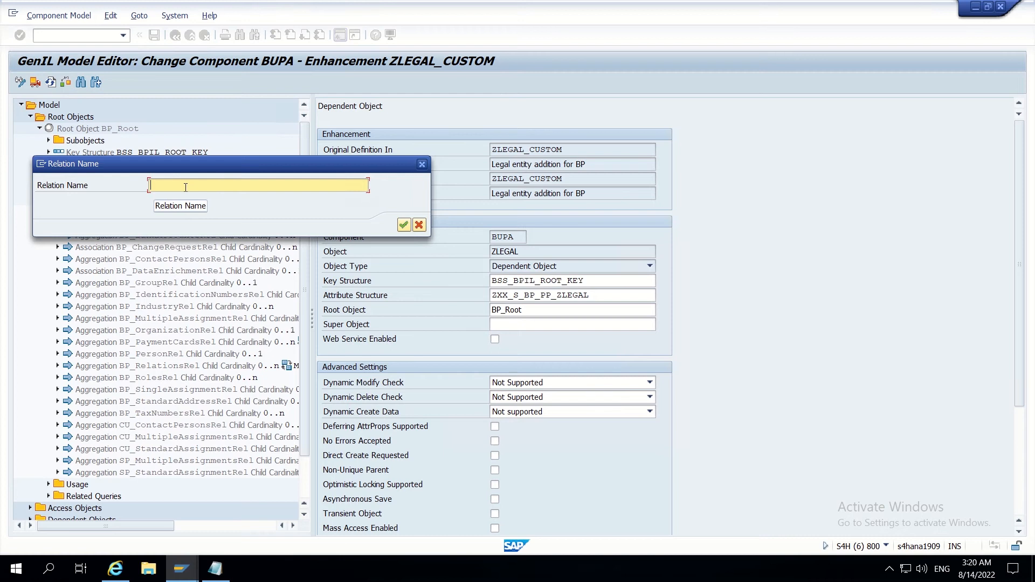
type("ZLE")
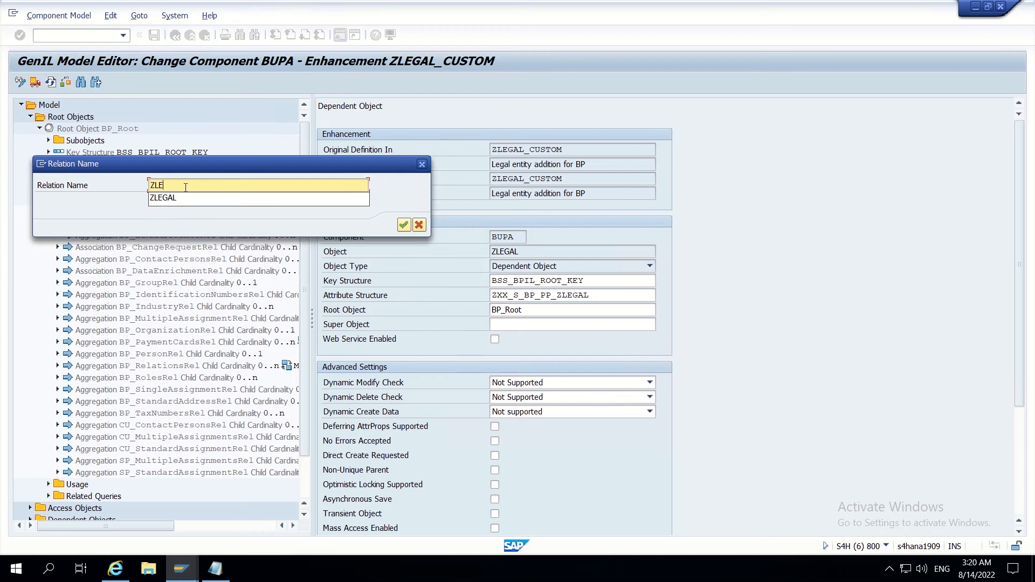
type("GAL_REL")
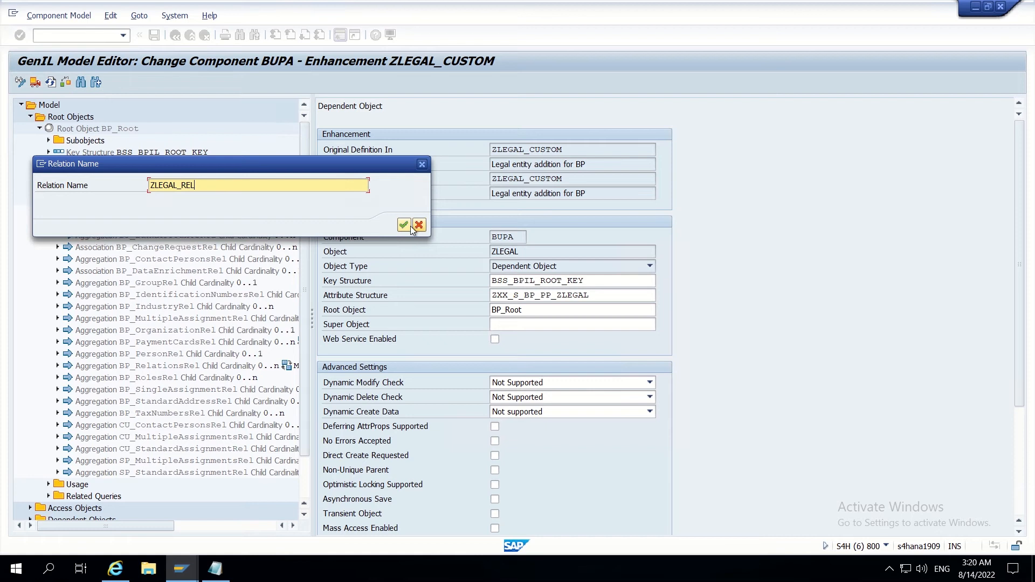
key("BackSpace")
type("el")
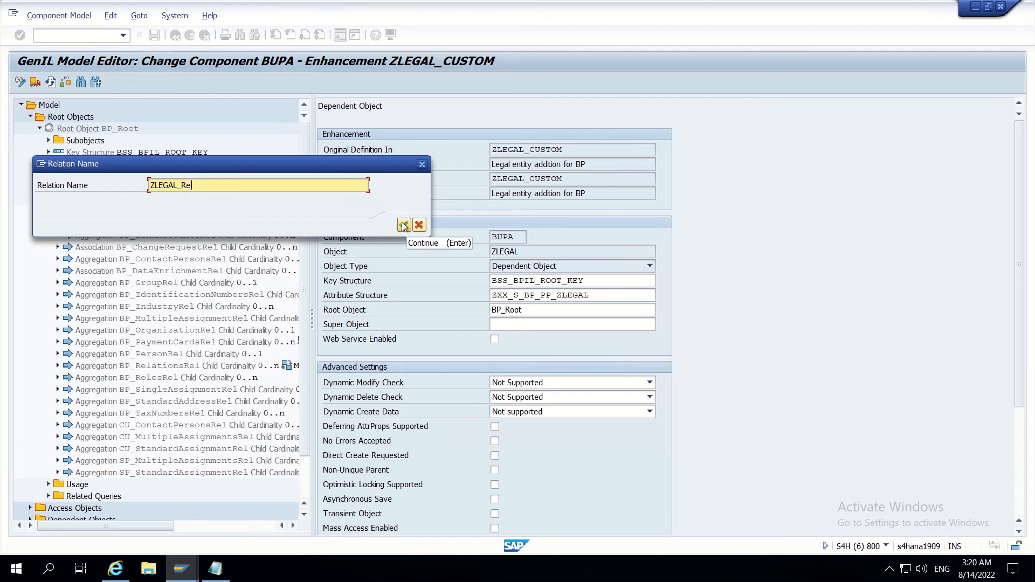
left_click_drag(192, 186, 181, 189)
left_click(200, 184)
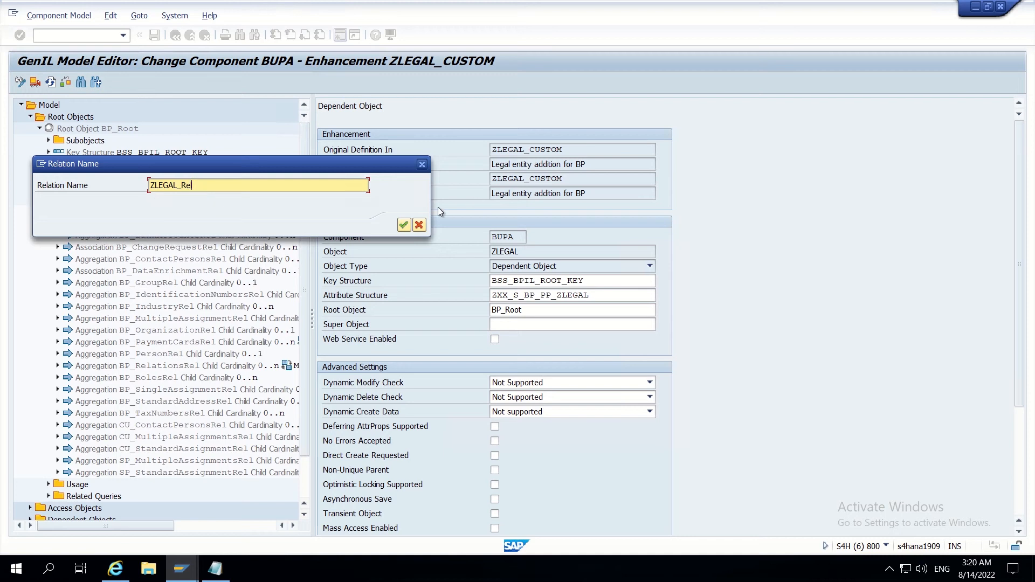
left_click(404, 224)
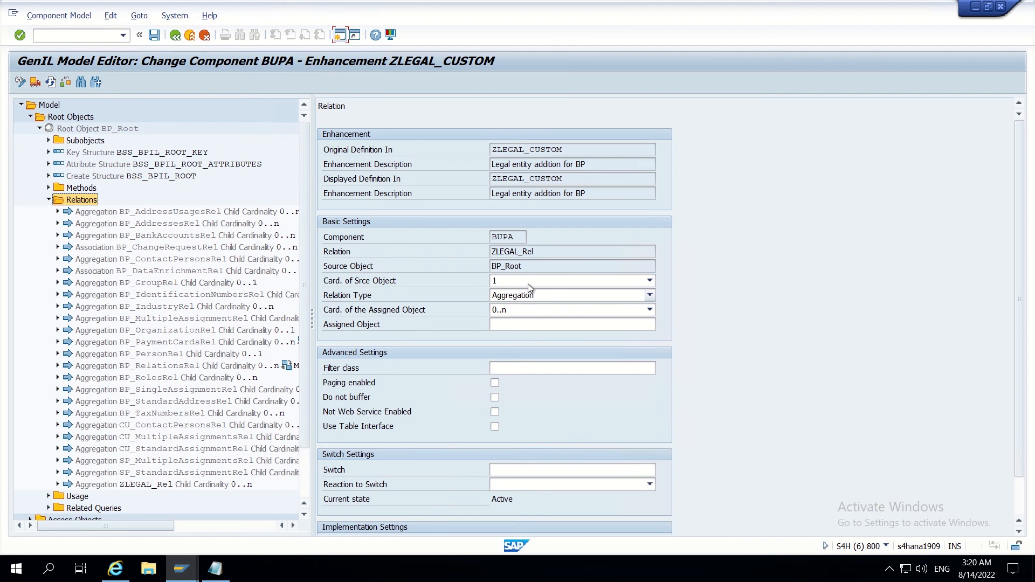
- Set the assigned object of ZLEGAL_Rel to ZLEGAL with cardinality 0..1 and save the model
left_click(550, 313)
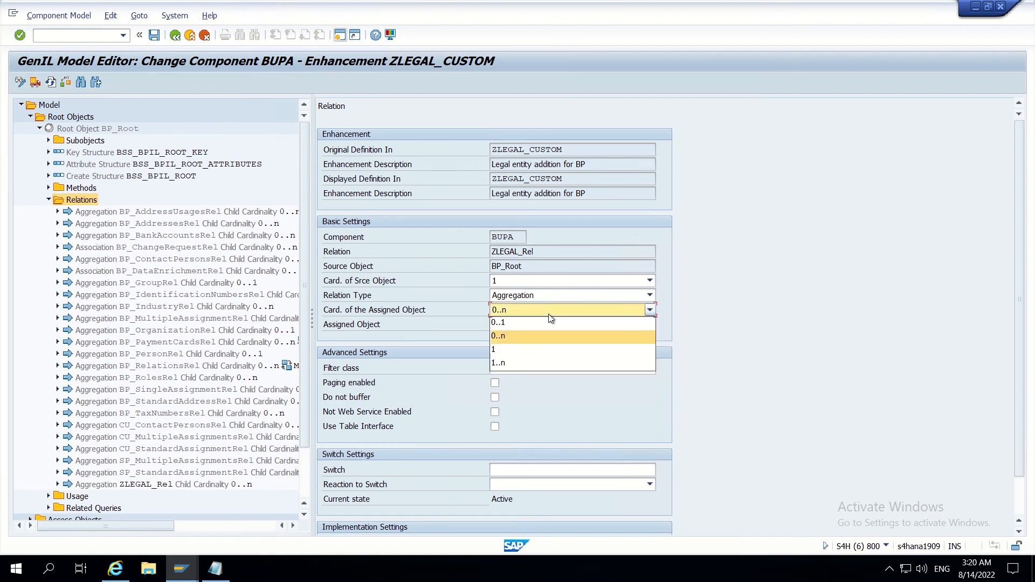
left_click(503, 323)
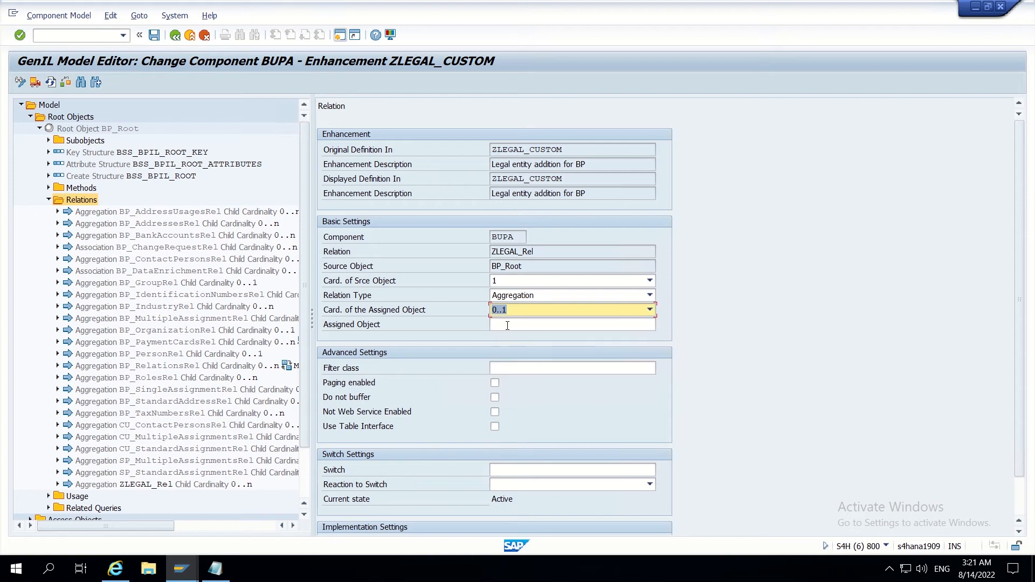
left_click(505, 325)
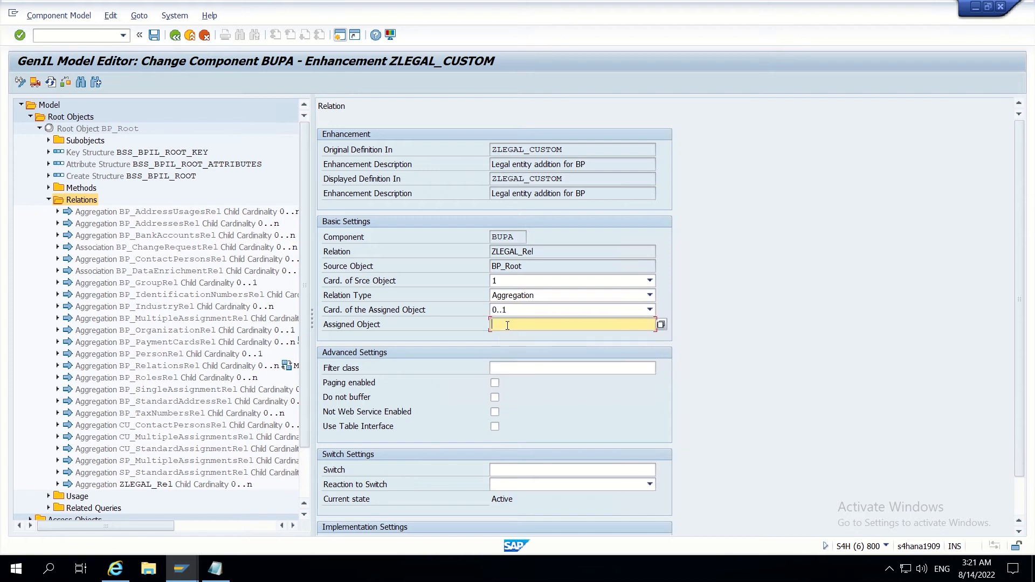
left_click(660, 325)
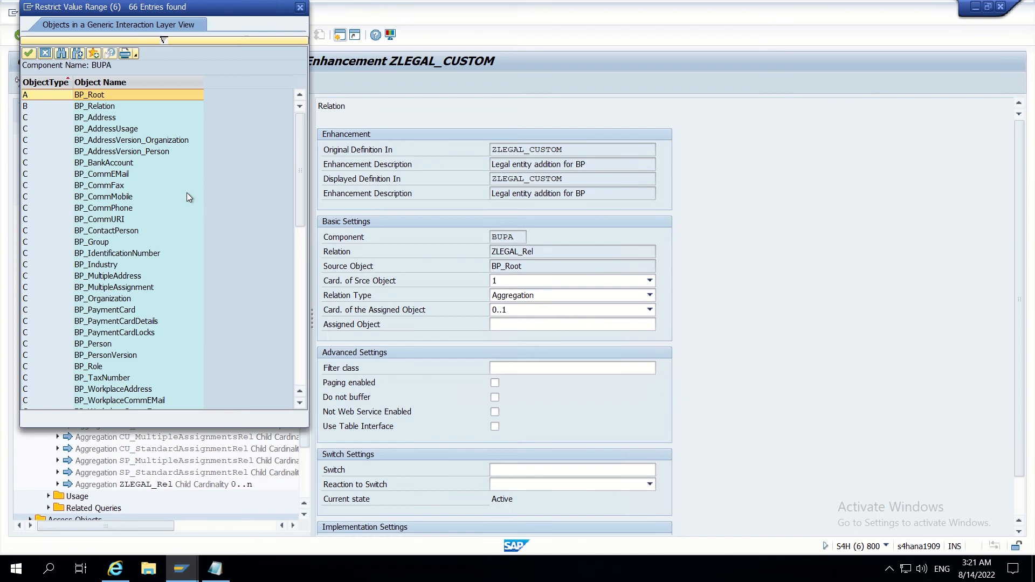
scroll(170, 211, "down", 10)
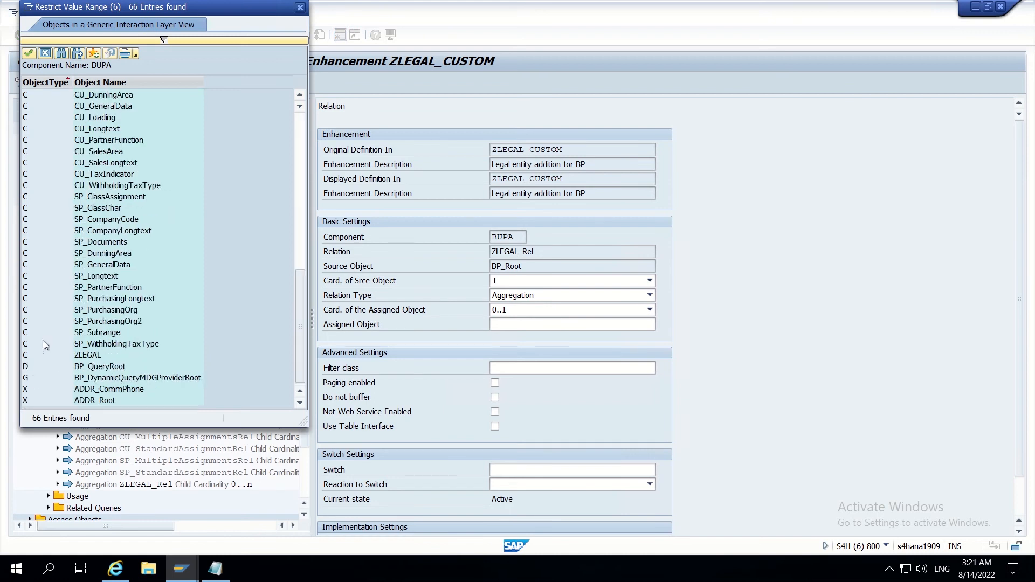
left_click(30, 360)
double_click(40, 354)
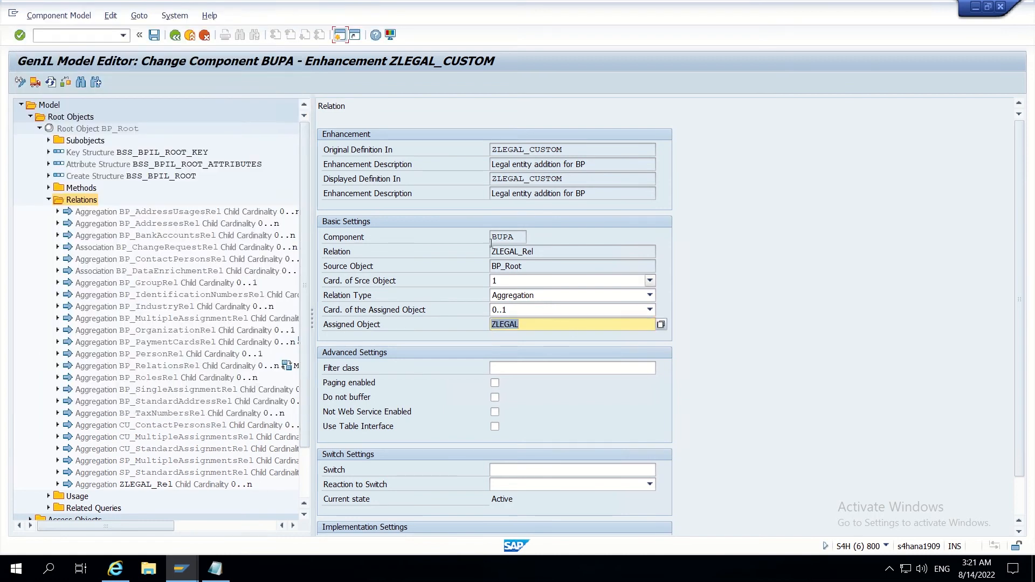
left_click(157, 39)
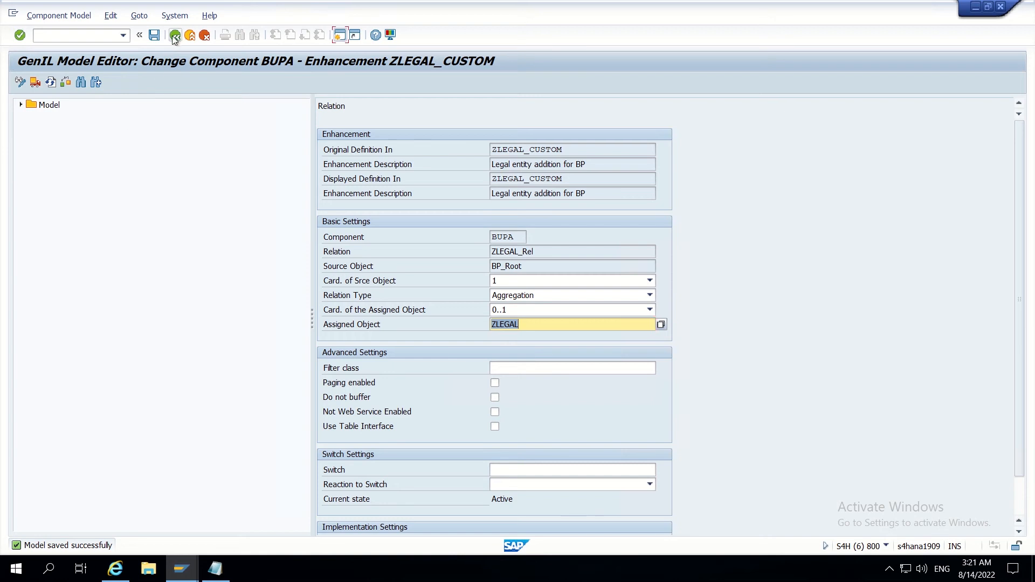
left_click(51, 83)
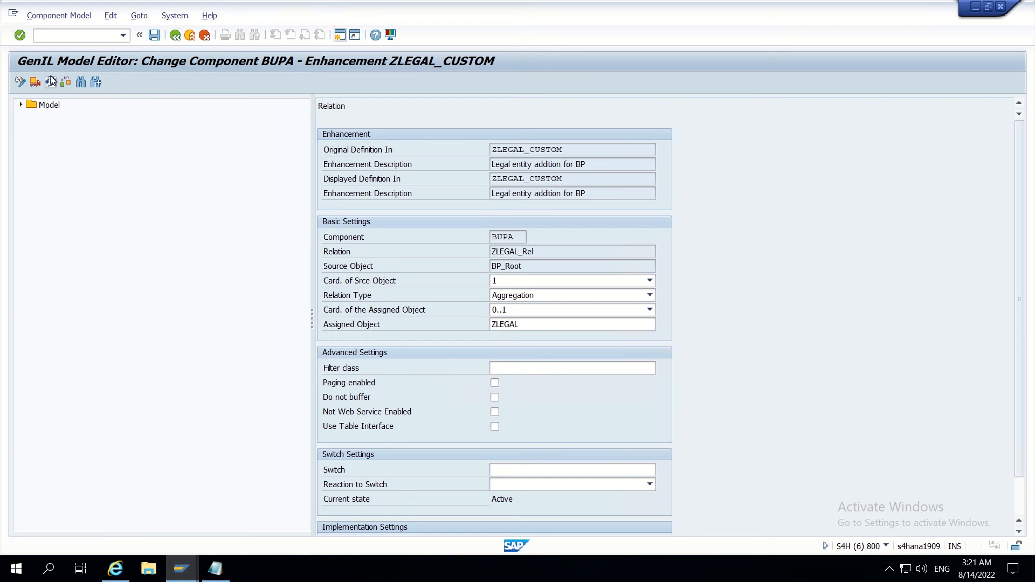
- Check the saved model for relation ZLEGAL_Rel under BP_Root and for ZLEGAL among the dependent objects
left_click(20, 104)
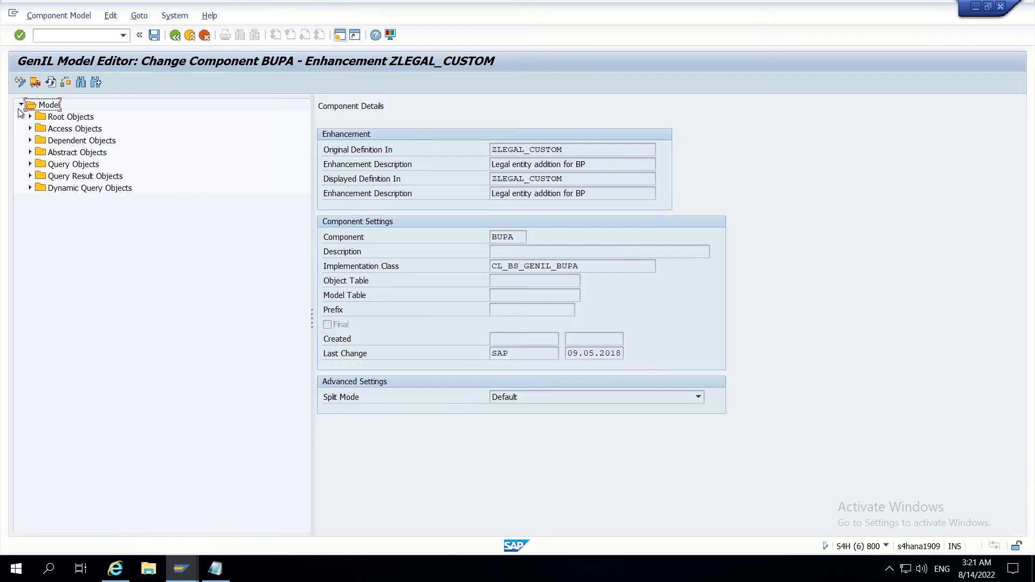
left_click(30, 152)
left_click(30, 152)
left_click(30, 116)
left_click(40, 129)
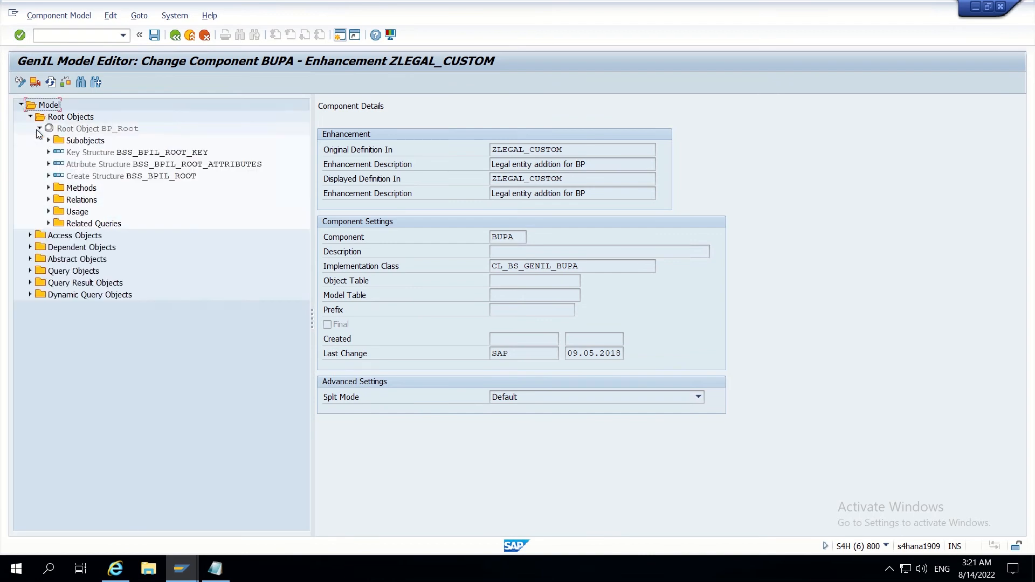
left_click(48, 199)
scroll(169, 320, "down", 1)
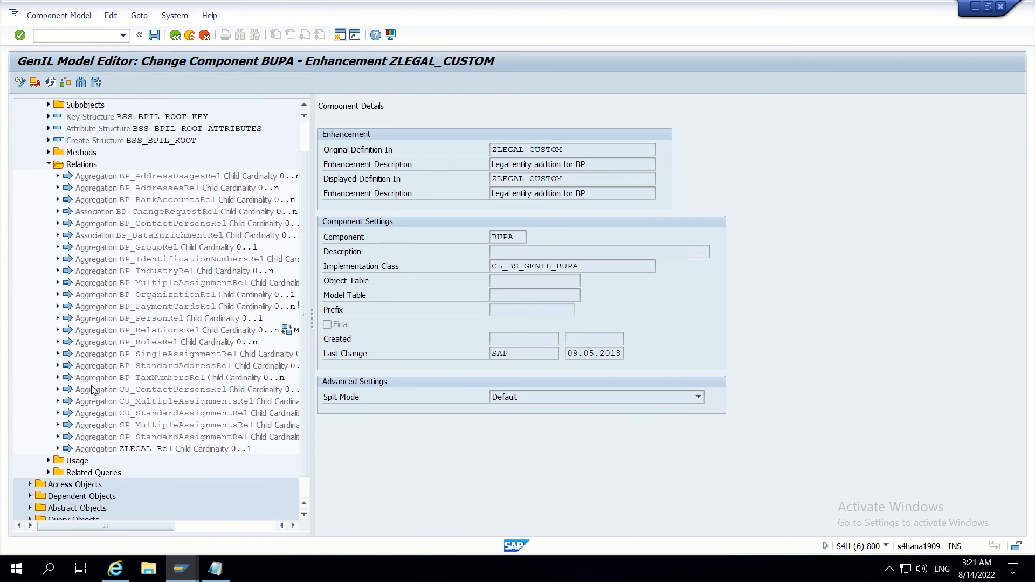
scroll(91, 389, "down", 1)
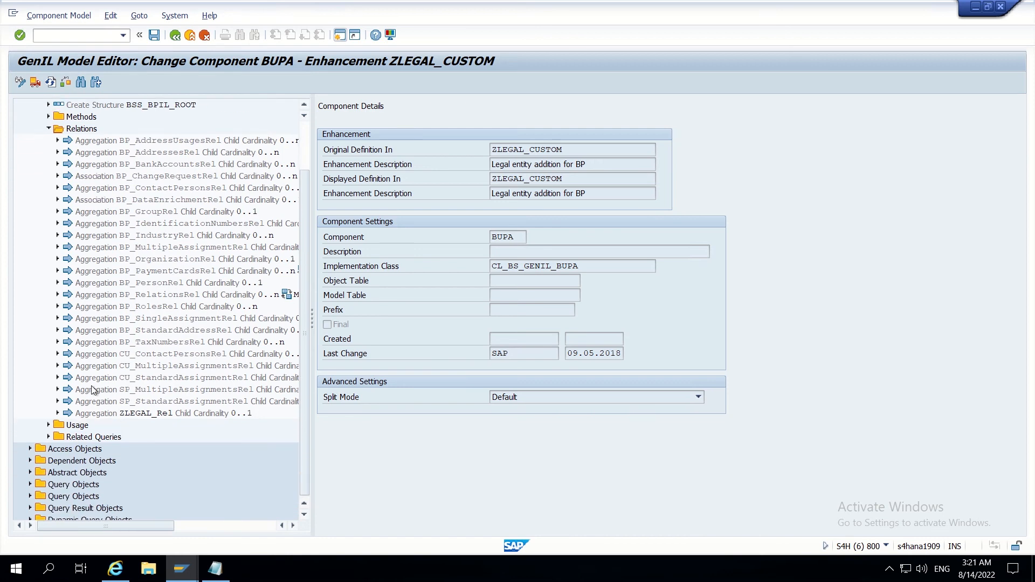
left_click(30, 461)
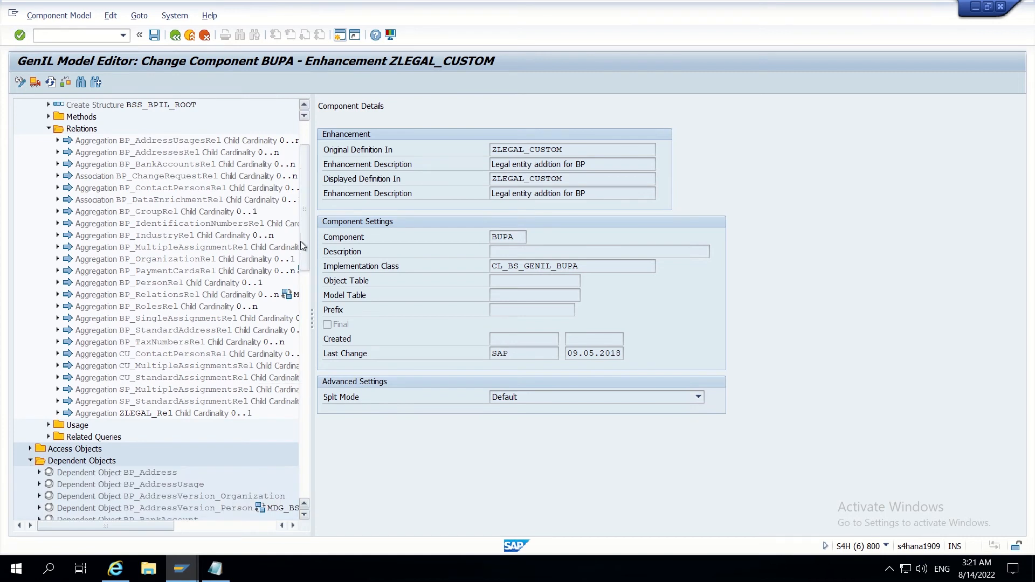
left_click_drag(303, 240, 298, 473)
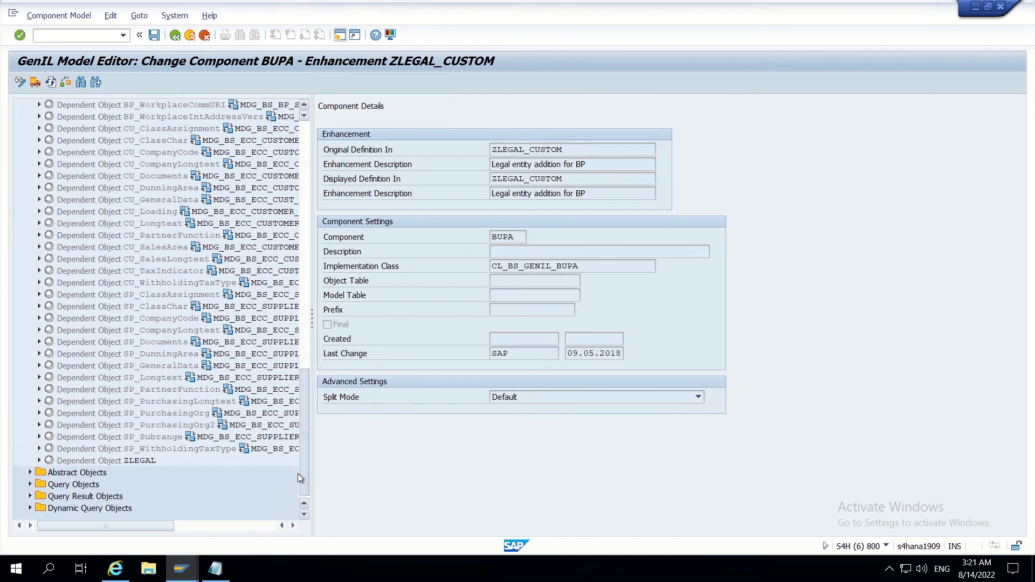
- Leave the GenIL Model Editor and return to the SAP Easy Access screen
left_click(157, 39)
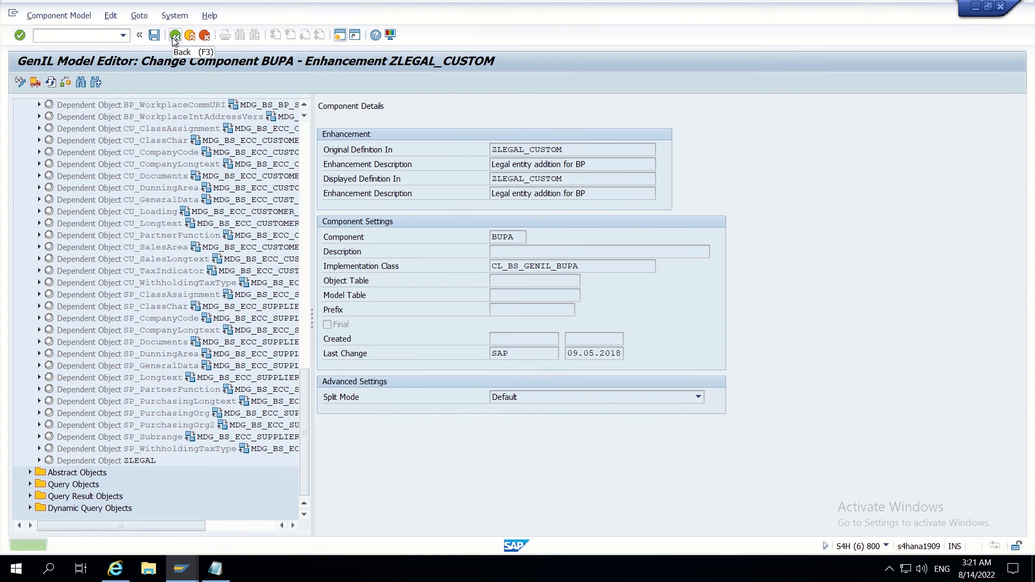
left_click(175, 36)
left_click(174, 36)
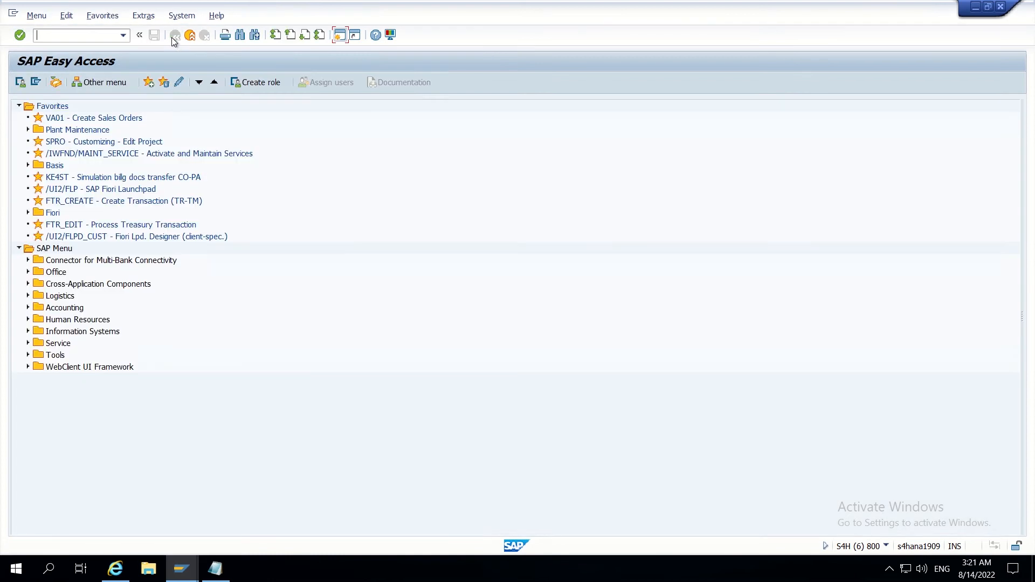
- Switch to the Notepad notes and write "Genil component exten" as item 2
left_click(215, 569)
left_click(233, 255)
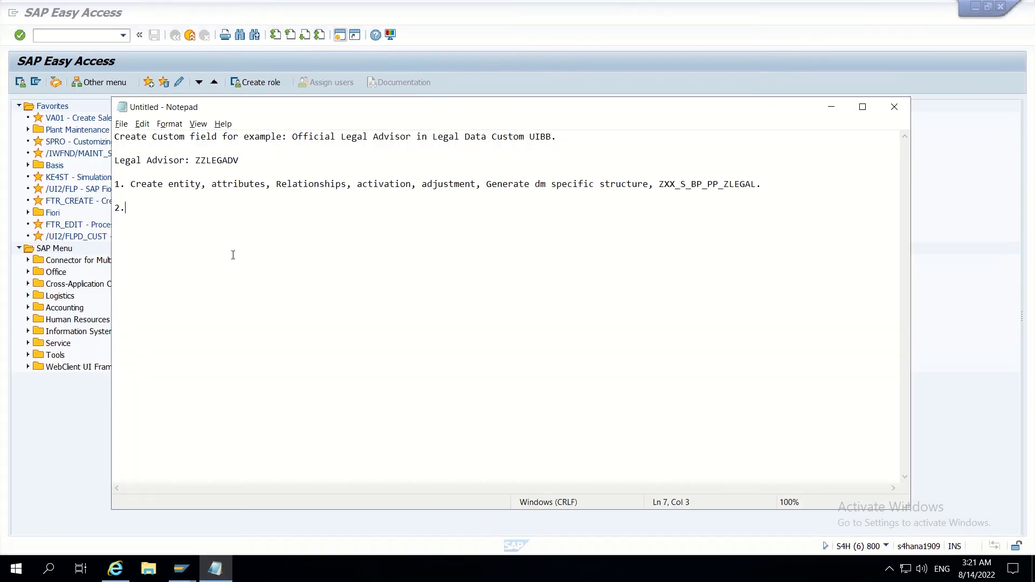
type("Genil component exten")
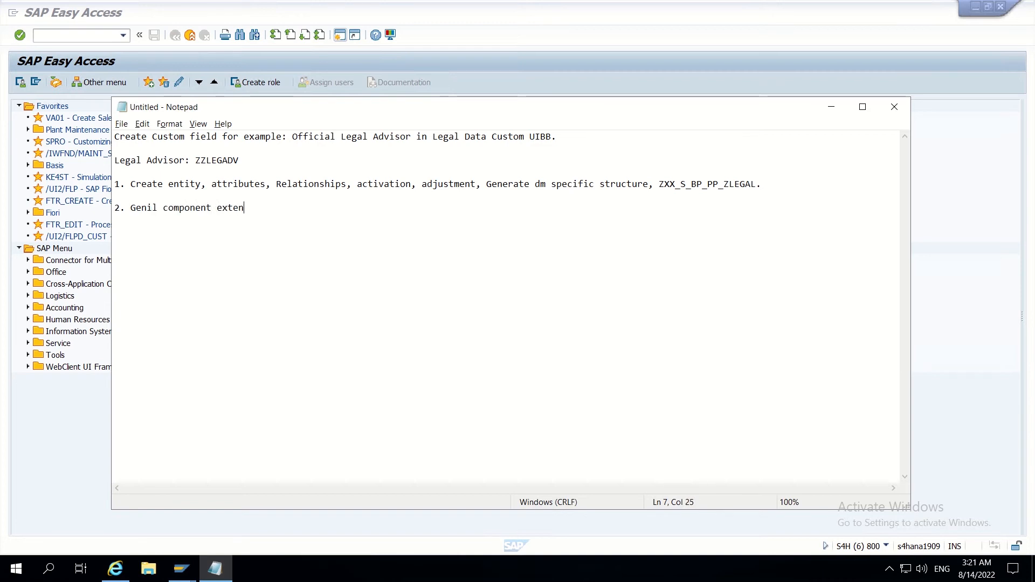
- Complete the second note in Notepad as "Genil component extensions." and start a list item numbered 3
type("sions.")
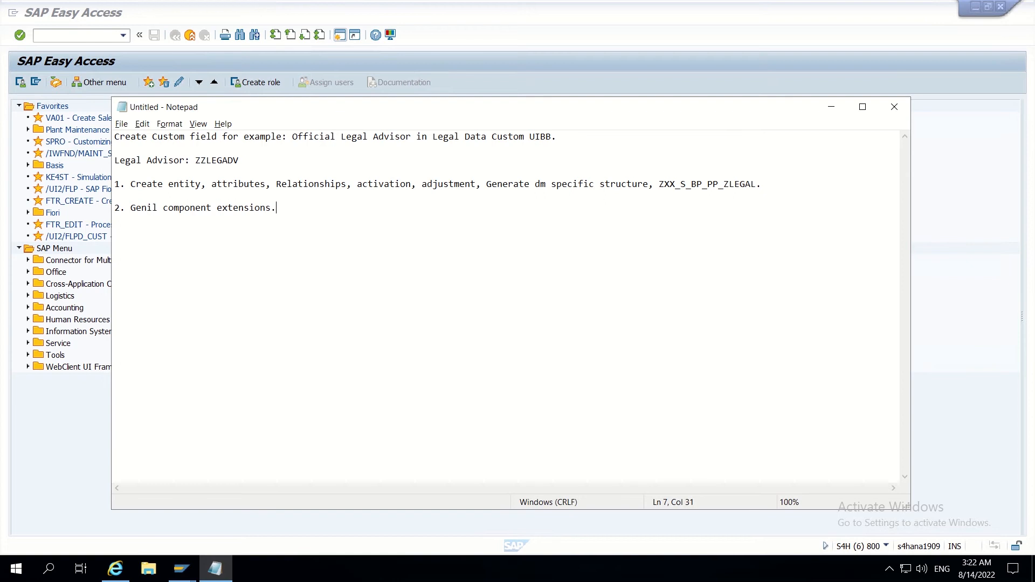
key("Return")
key("Return")
type("3.")
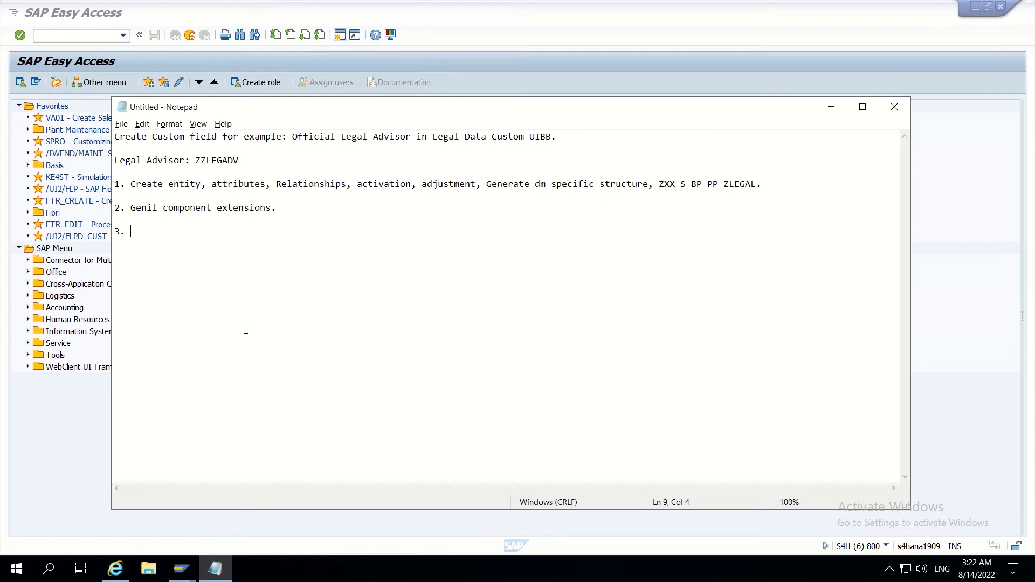
- Switch to SAP Easy Access and open the Object Navigator with transaction se80
left_click(107, 39)
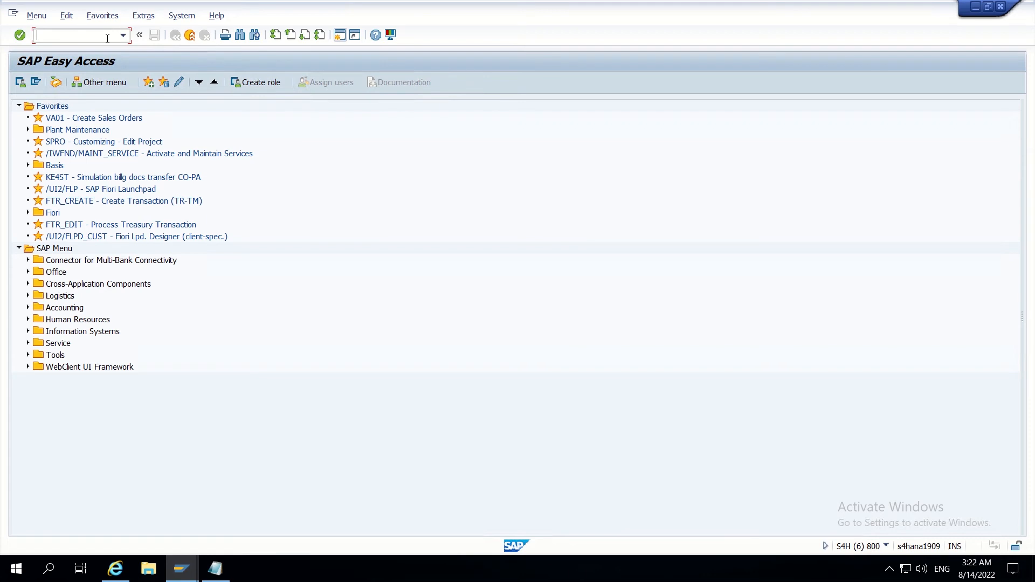
type("sp")
key("BackSpace")
key("BackSpace")
type("se80")
key("Return")
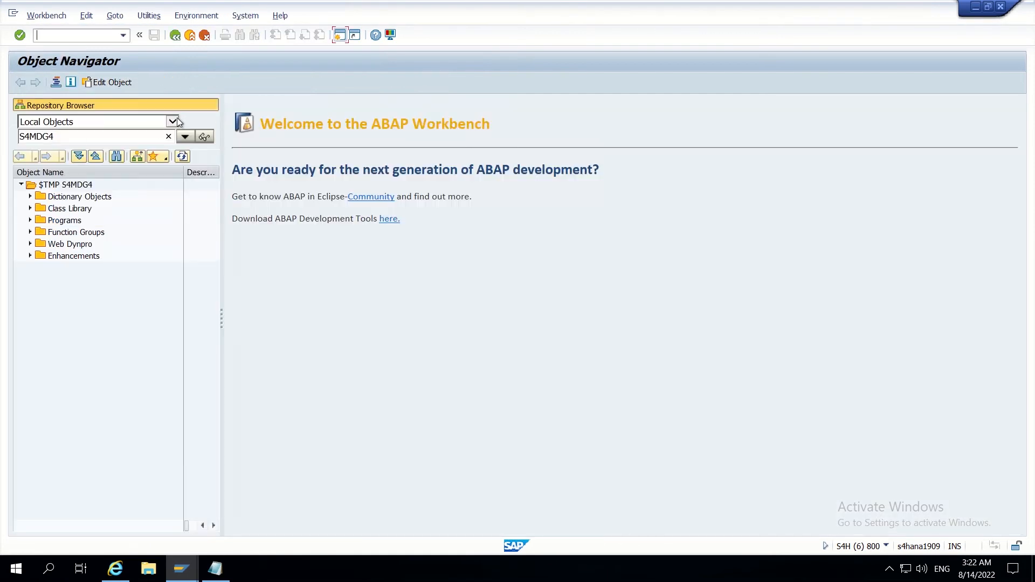
- Display the Web Dynpro component FPM_FORM_UIBB_GL2 in the repository browser
left_click(171, 121)
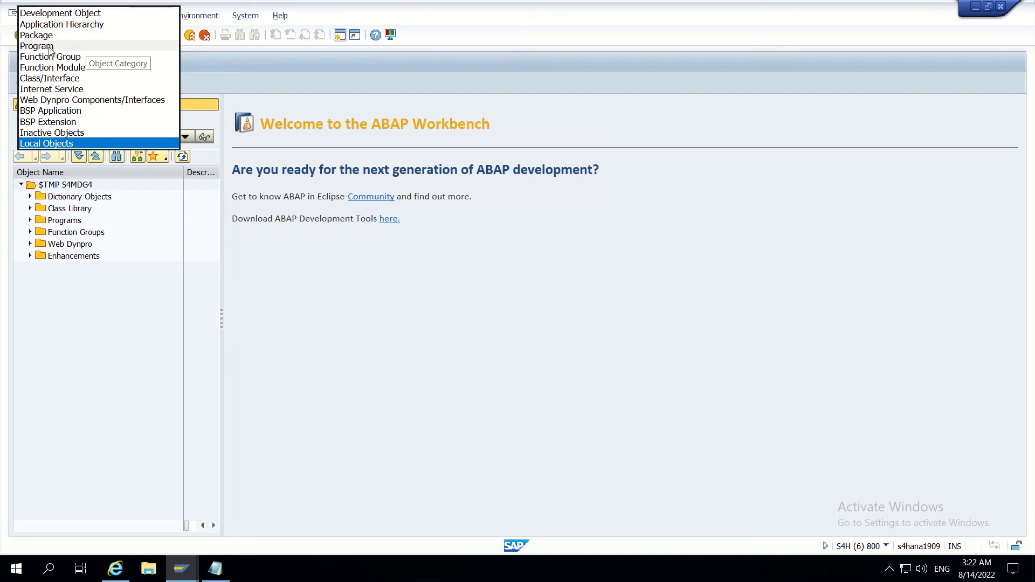
left_click(49, 102)
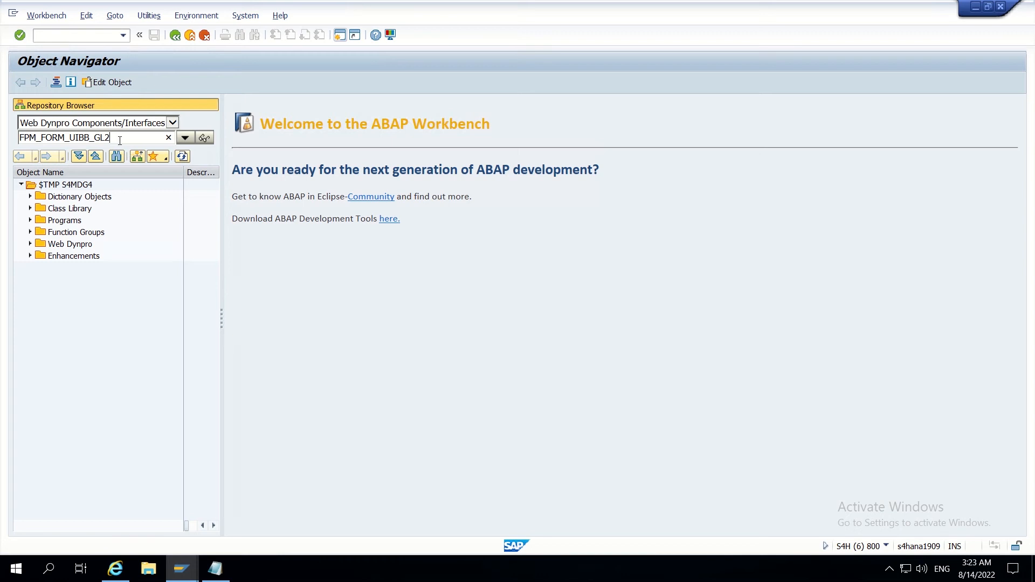
left_click_drag(120, 140, 19, 145)
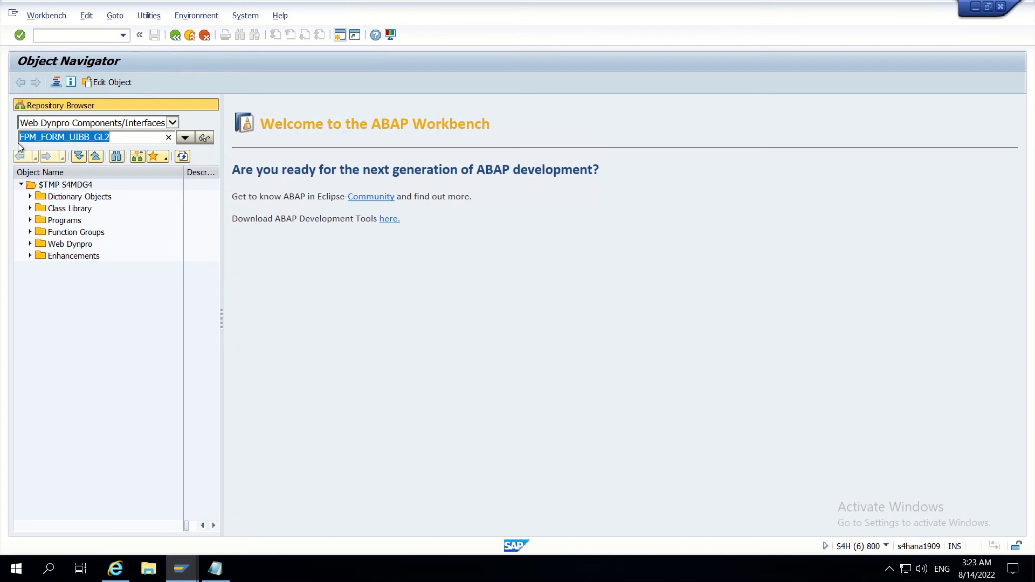
left_click(113, 137)
left_click_drag(112, 137, 23, 141)
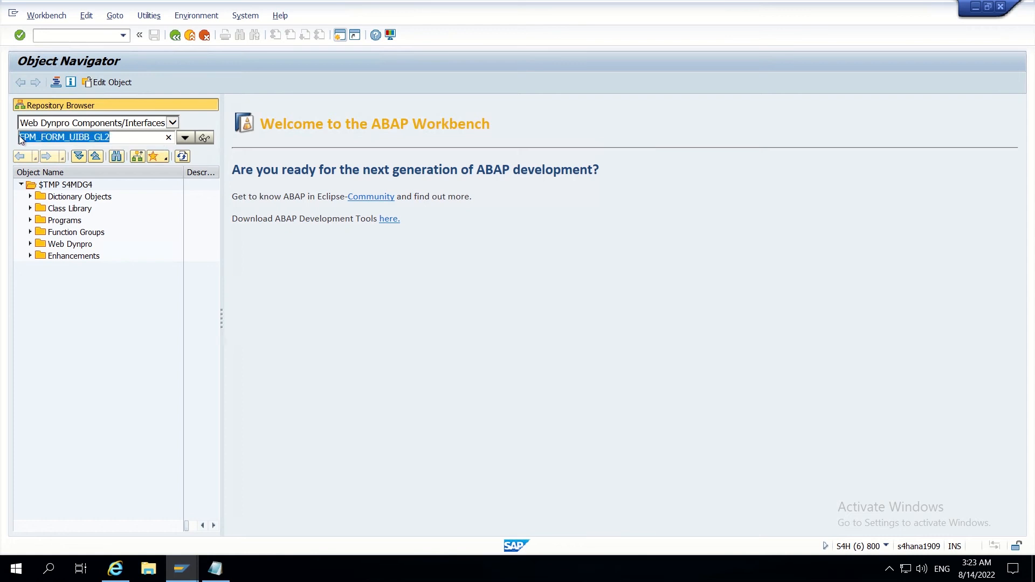
left_click(117, 134)
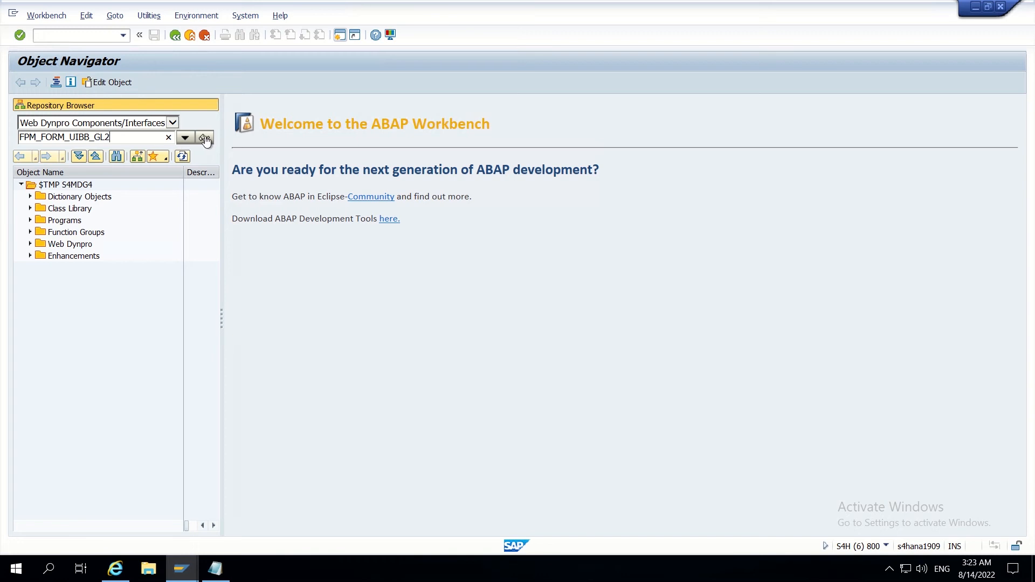
left_click(203, 139)
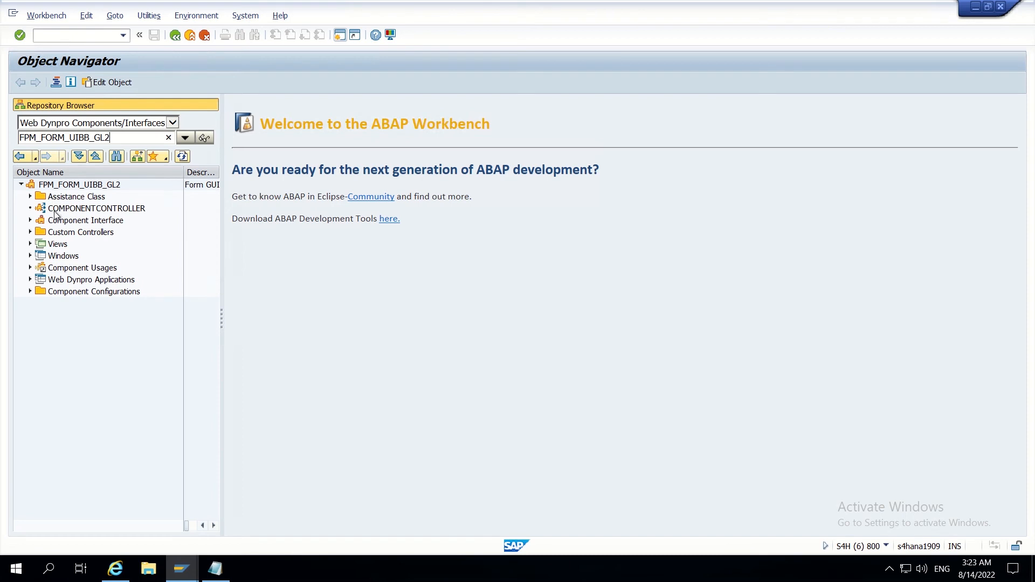
- Start creating a component configuration for FPM_FORM_UIBB_GL2 and allow SAP GUI to open the configuration page
left_click(30, 197)
left_click(30, 197)
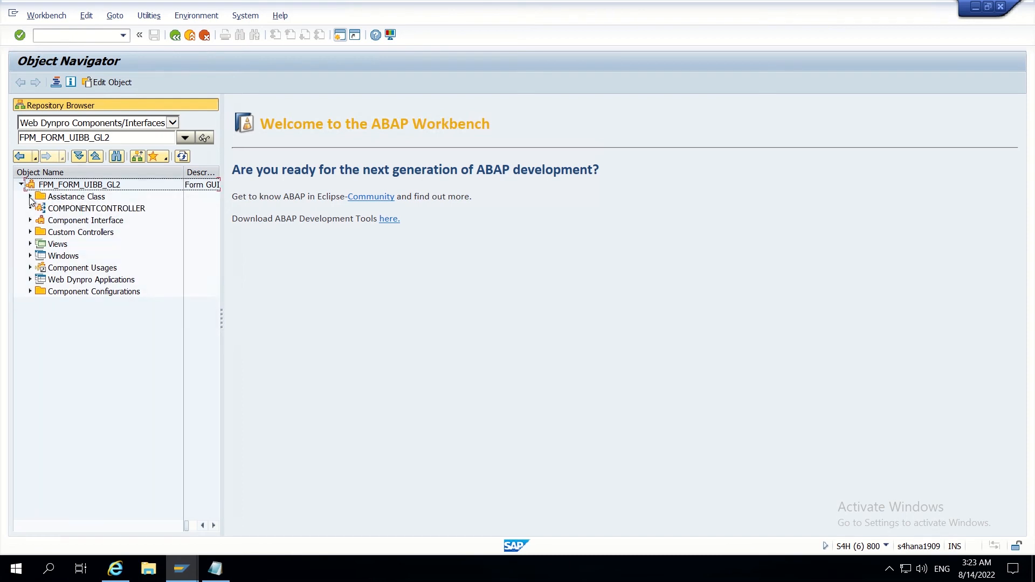
left_click(31, 291)
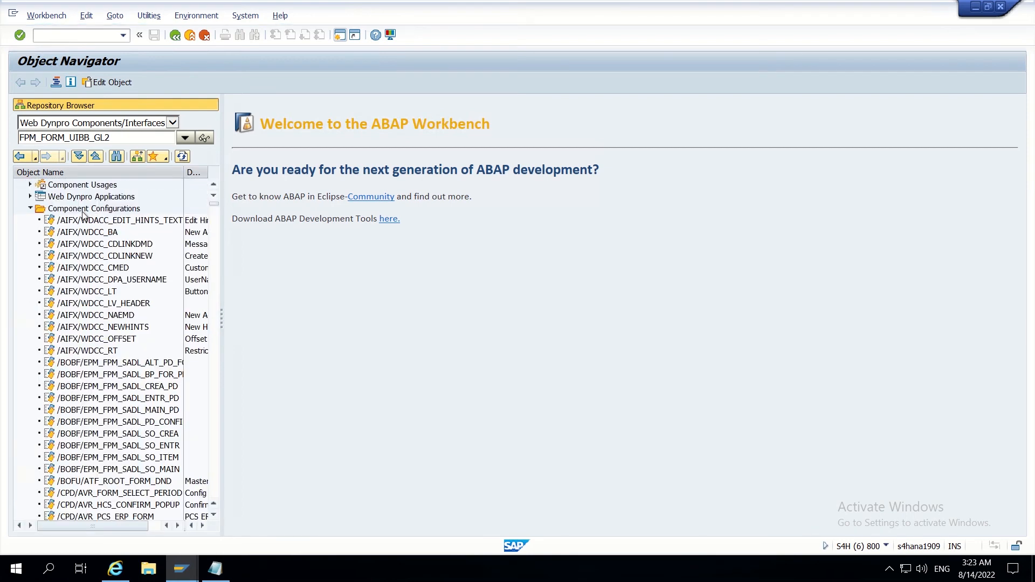
right_click(86, 210)
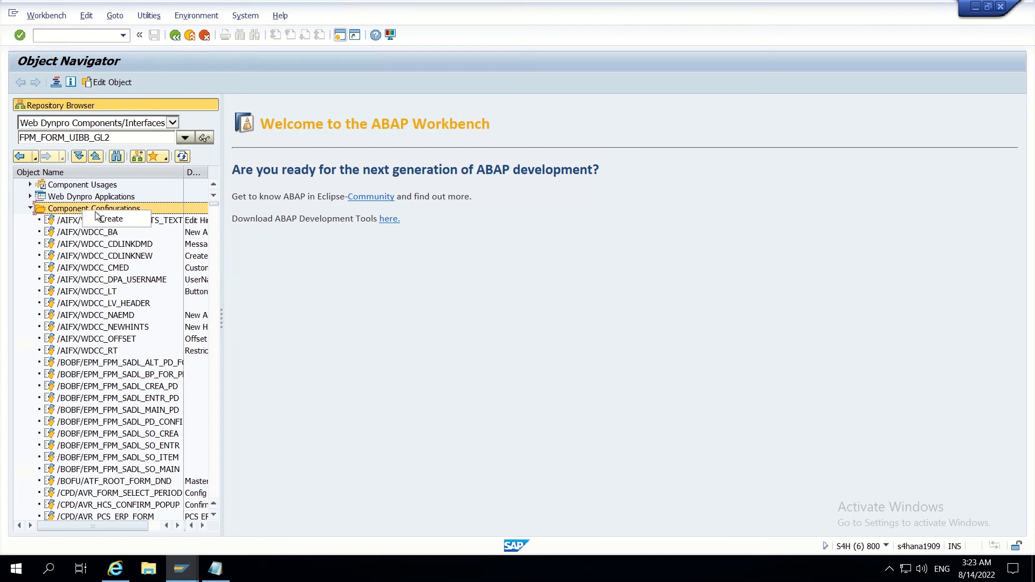
left_click(109, 219)
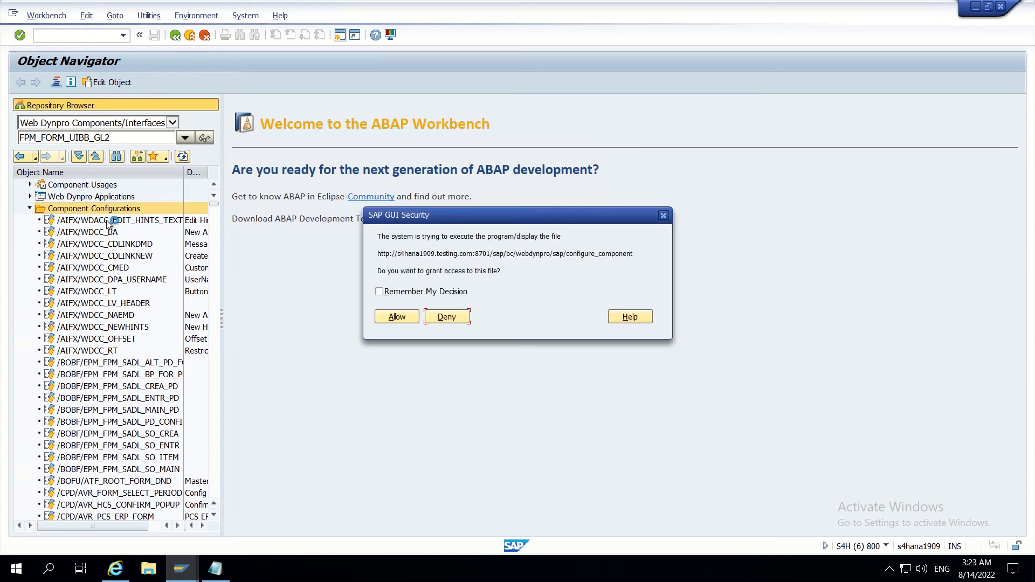
left_click(396, 316)
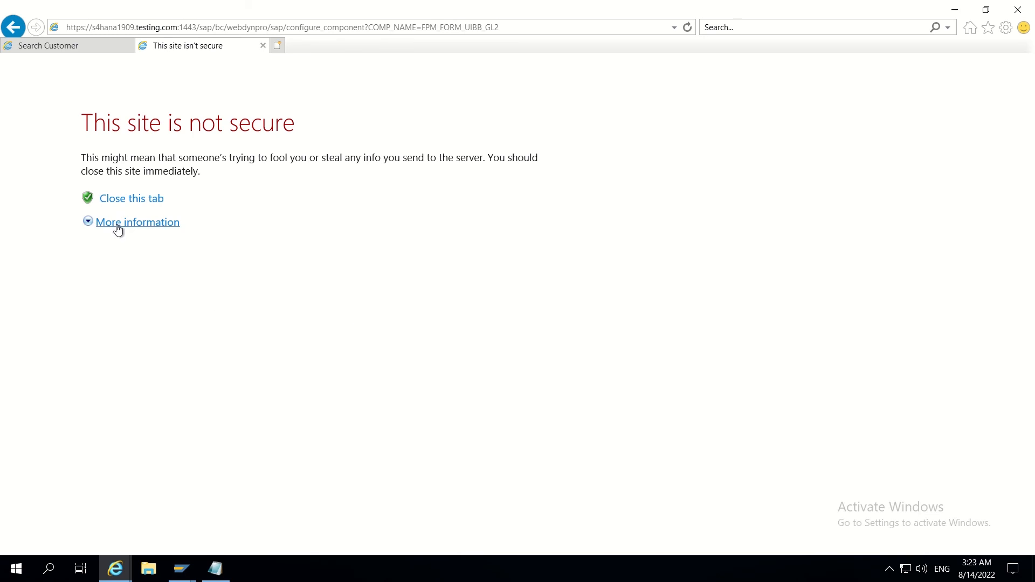
- Continue to the page despite the security warning and log on to client 800 with the saved user account
left_click(116, 223)
left_click(191, 348)
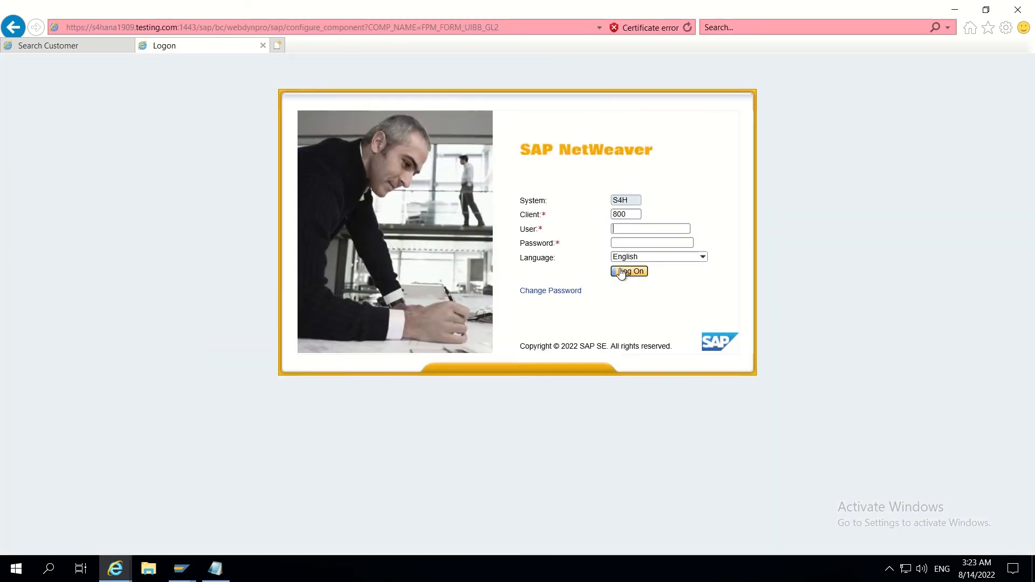
type("S")
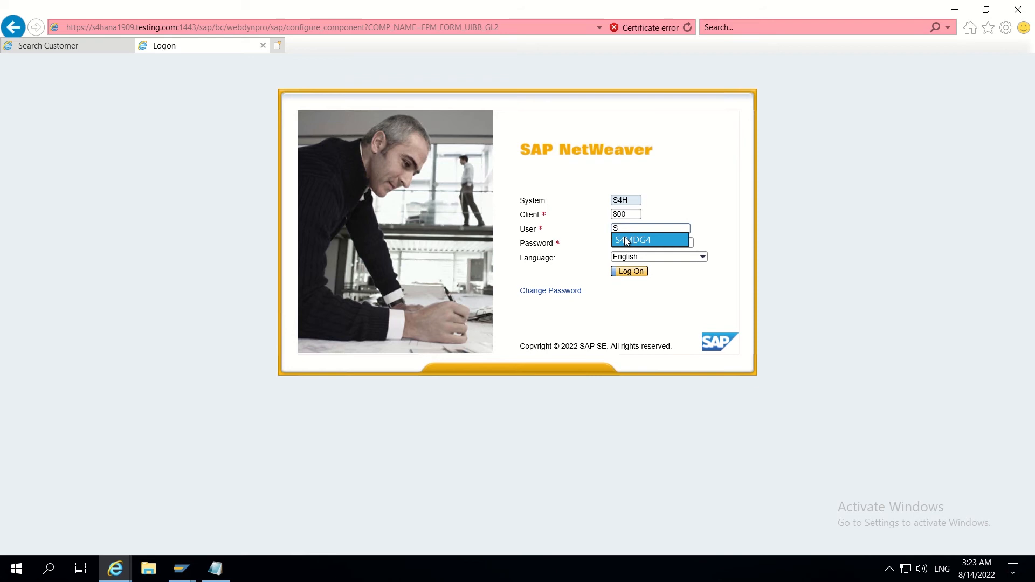
left_click(625, 240)
left_click(625, 274)
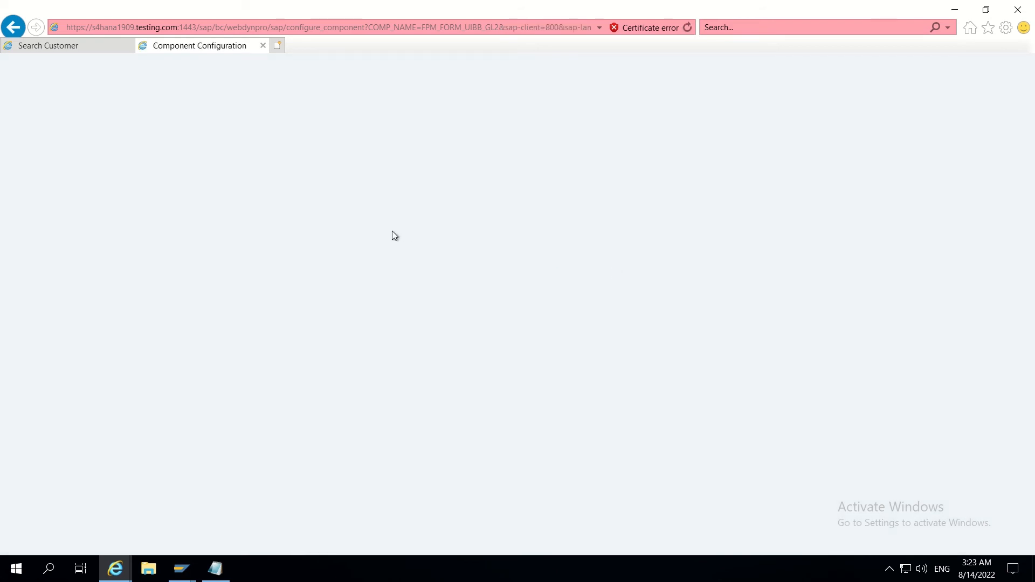
- Enter ZMDG_ZLEGAL_FORM as the configuration ID for component FPM_FORM_UIBB_GL2
left_click(444, 171)
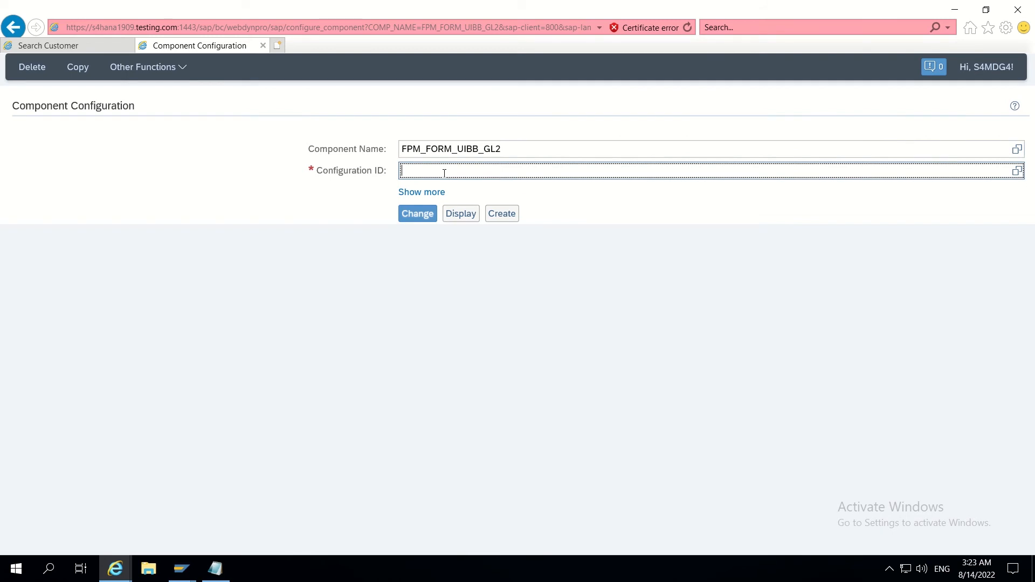
type("Z")
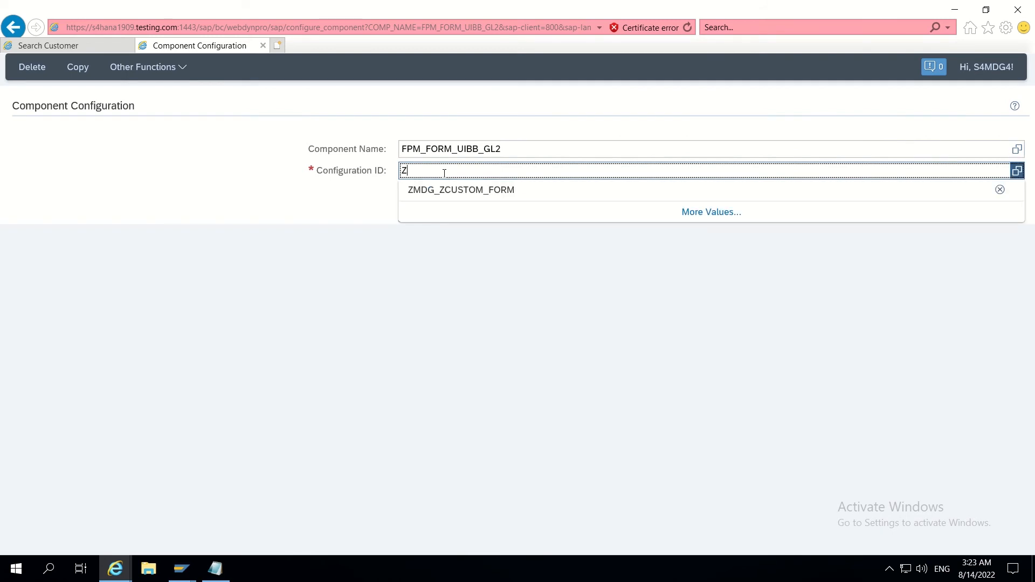
type("MDG_Z")
type("LEGAL")
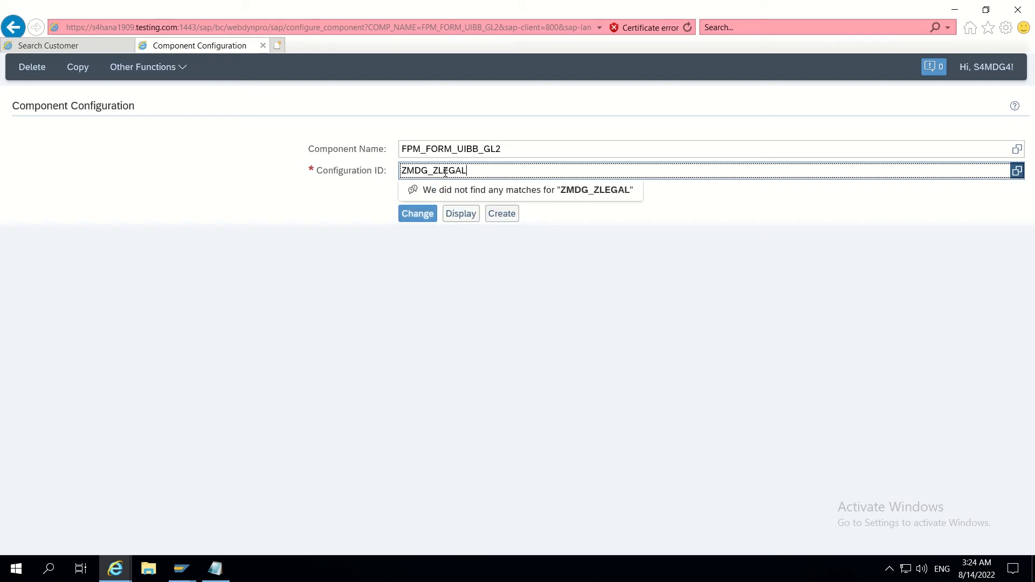
type("_FORM")
- Copy the configuration ID and record note 3 in Notepad as "Created form UIBB ZMDG_ZLEGAL_FORM."
left_click_drag(498, 172, 392, 184)
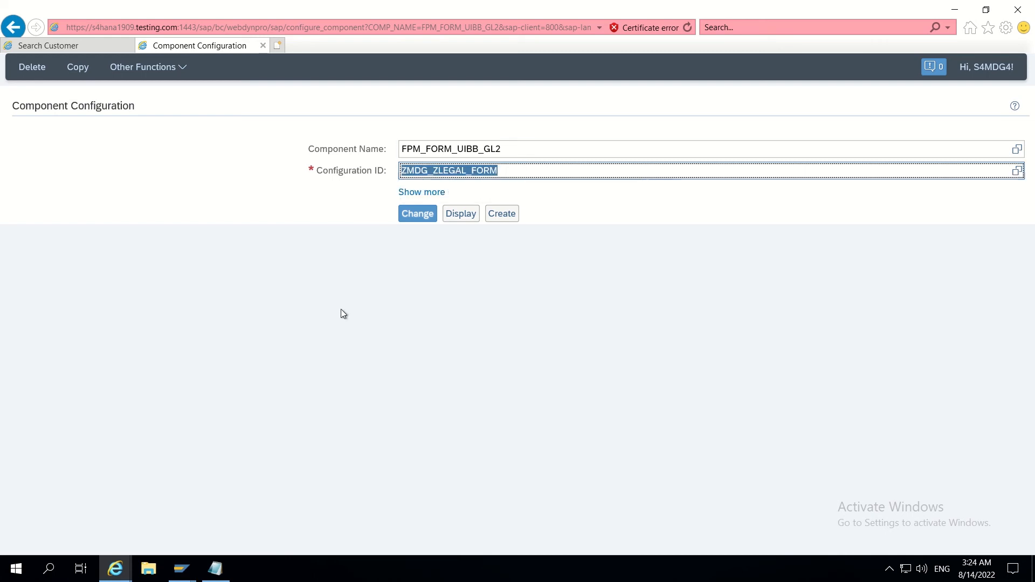
left_click(215, 569)
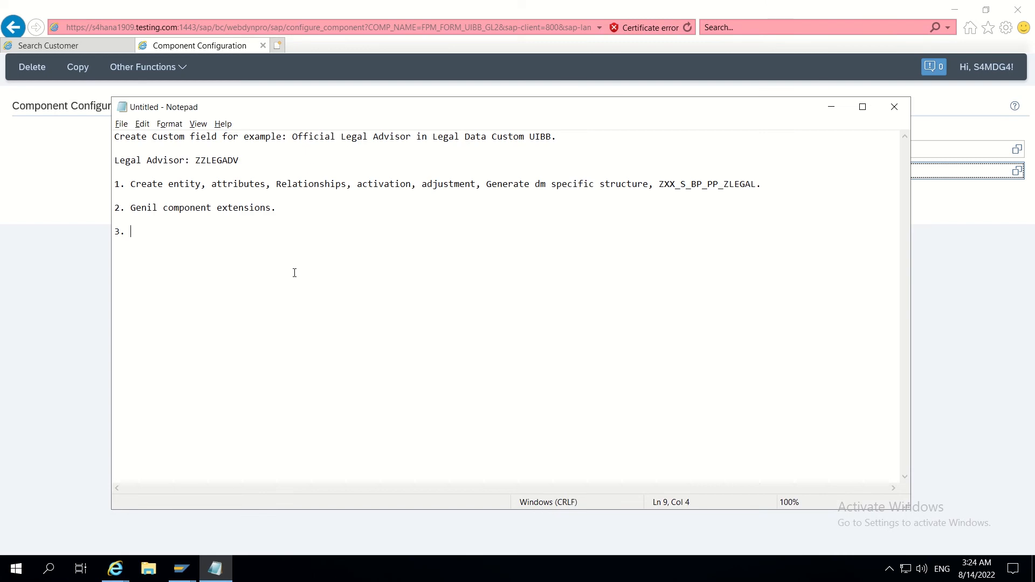
type("Create")
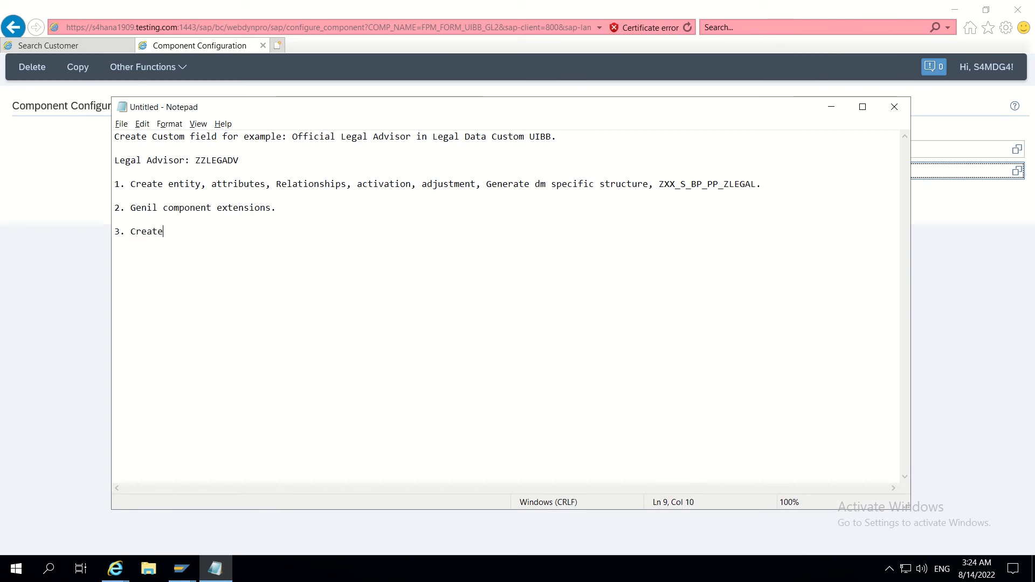
type("d form UIBB")
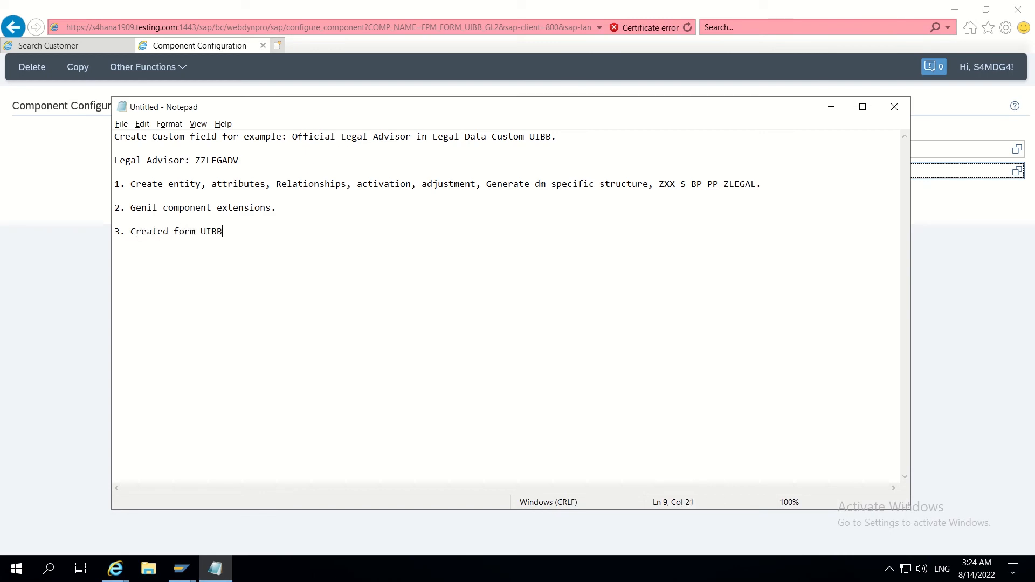
type(" ZMDG_ZLEGAL_FORM.")
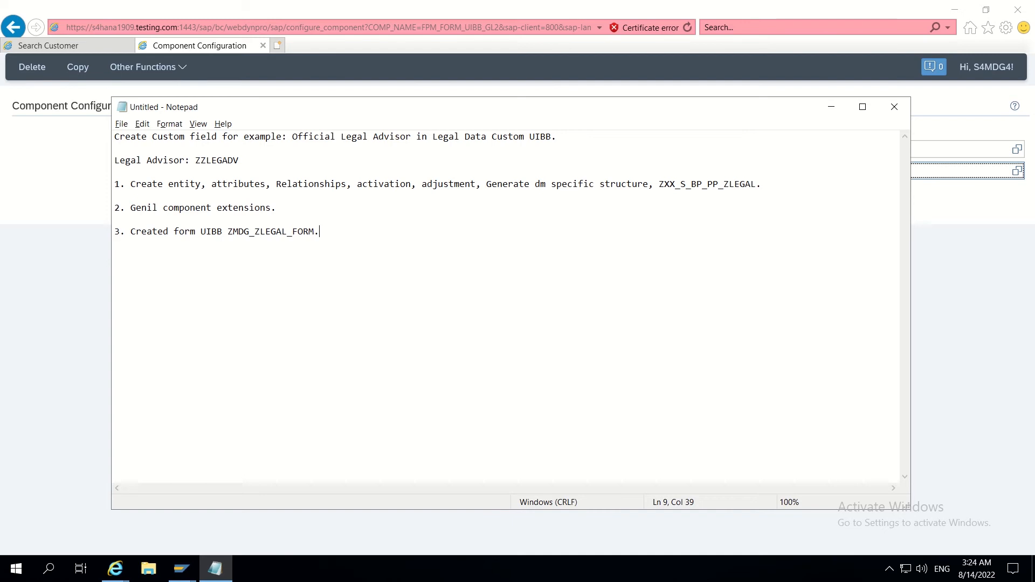
- Return to the browser and create the configuration as a local object with the description "Form UIBB for Legal Data"
key("alt+Tab")
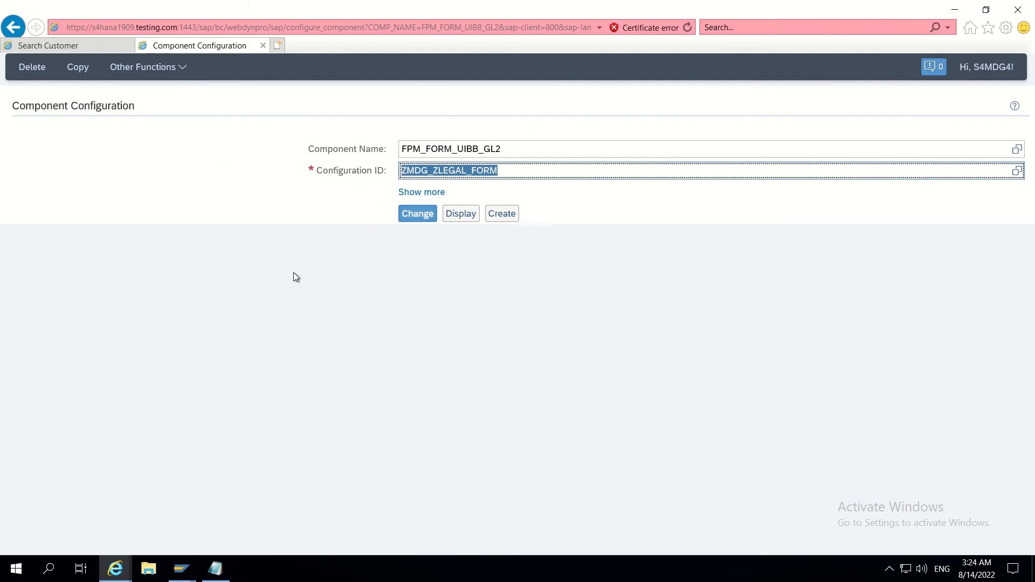
left_click(502, 213)
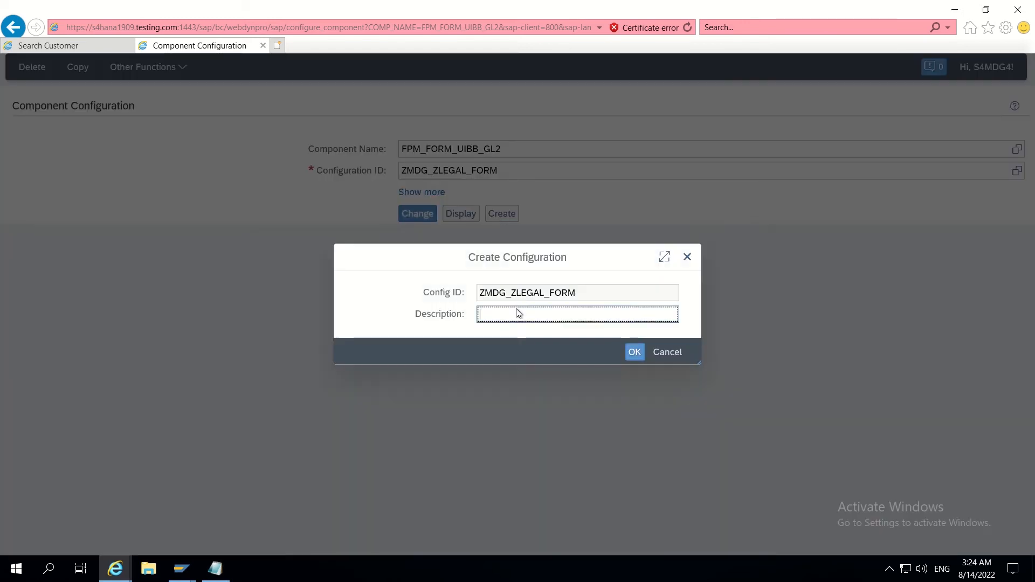
type("Form UI")
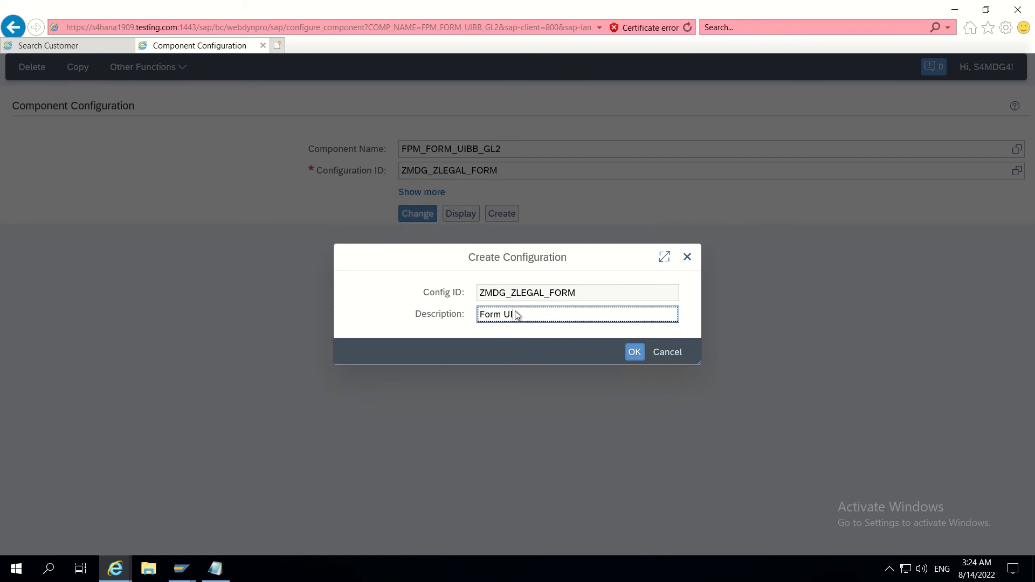
type("BB for Legal Data")
left_click(635, 352)
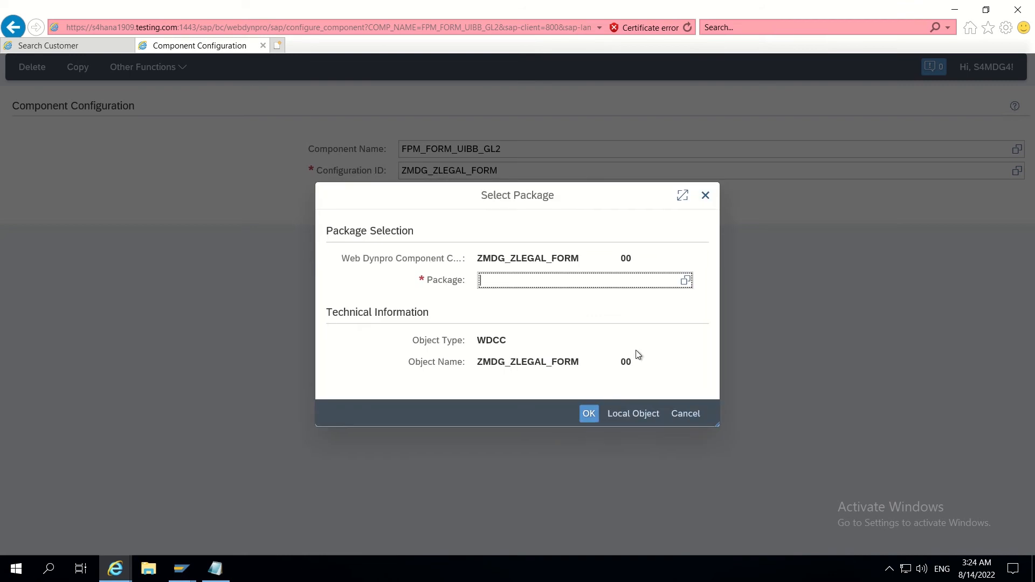
left_click(635, 414)
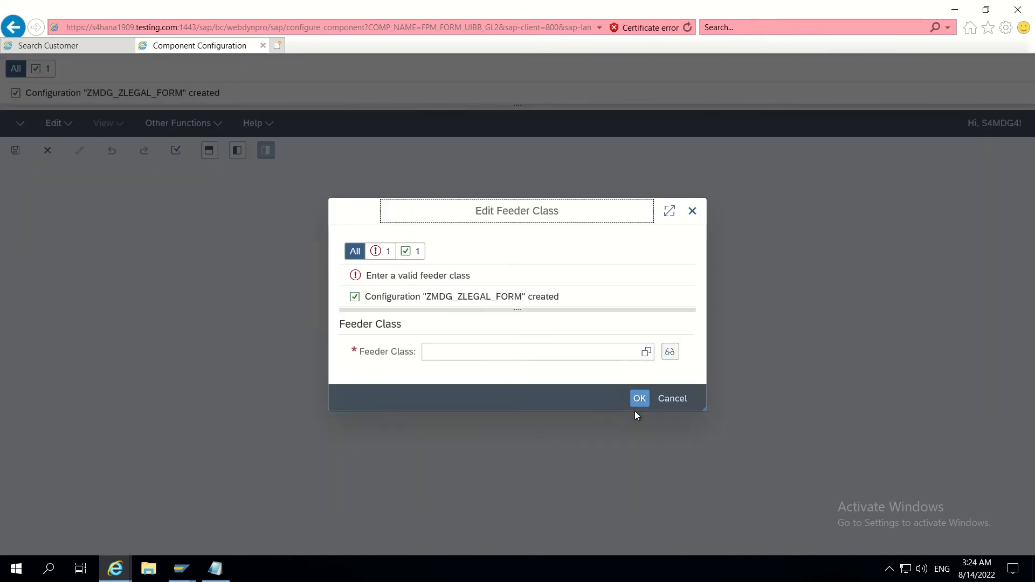
- Assign CL_BS_BP_GUIBB_FORM as the feeder class of the form configuration
left_click(472, 355)
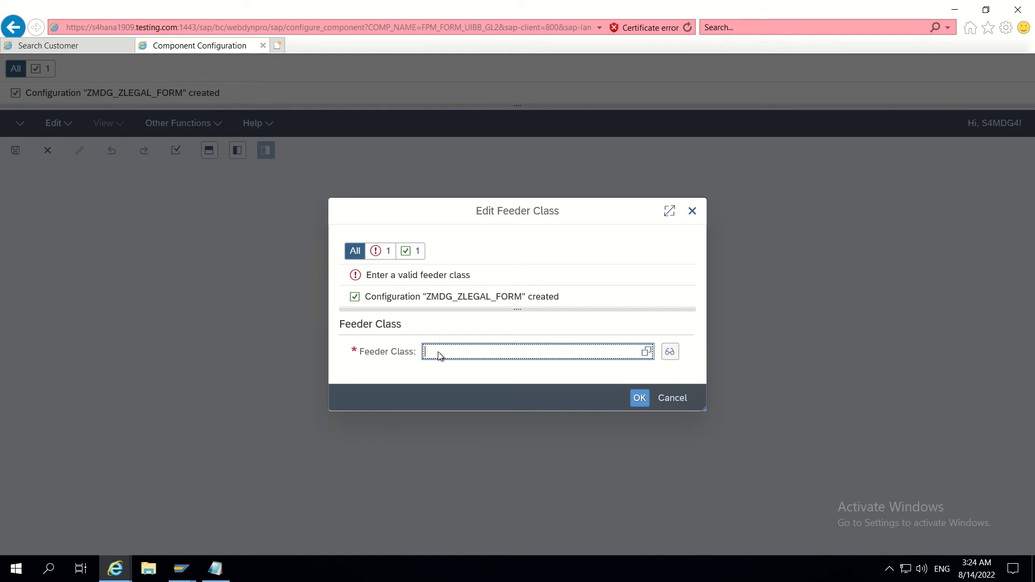
type("CL_")
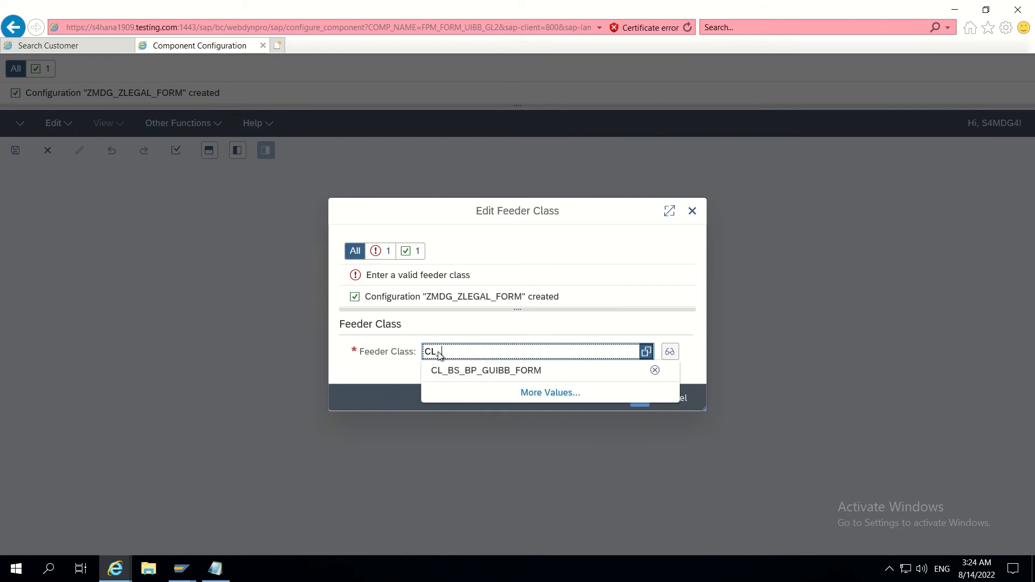
type("BS_BP_GU")
left_click(503, 370)
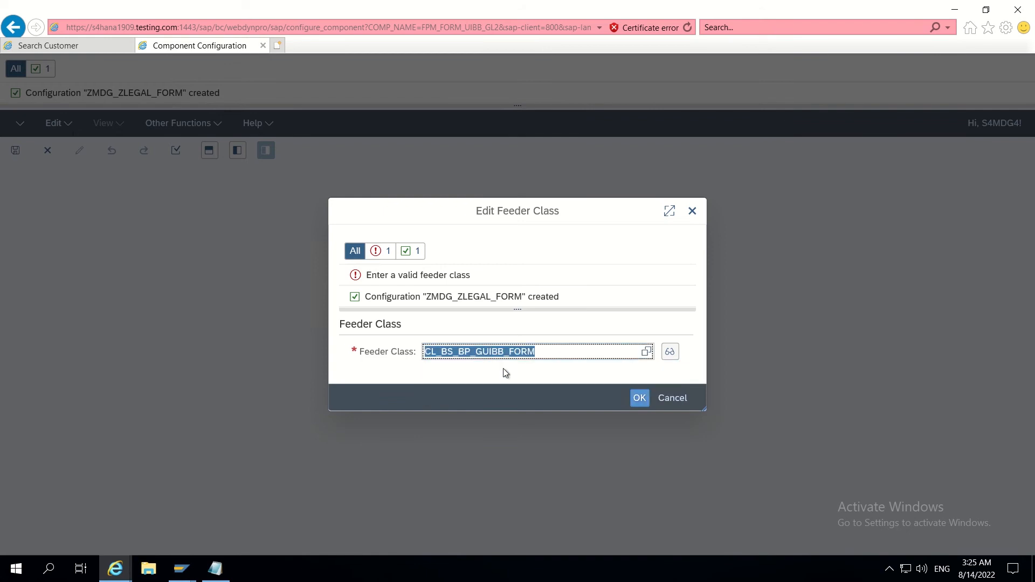
left_click(557, 351)
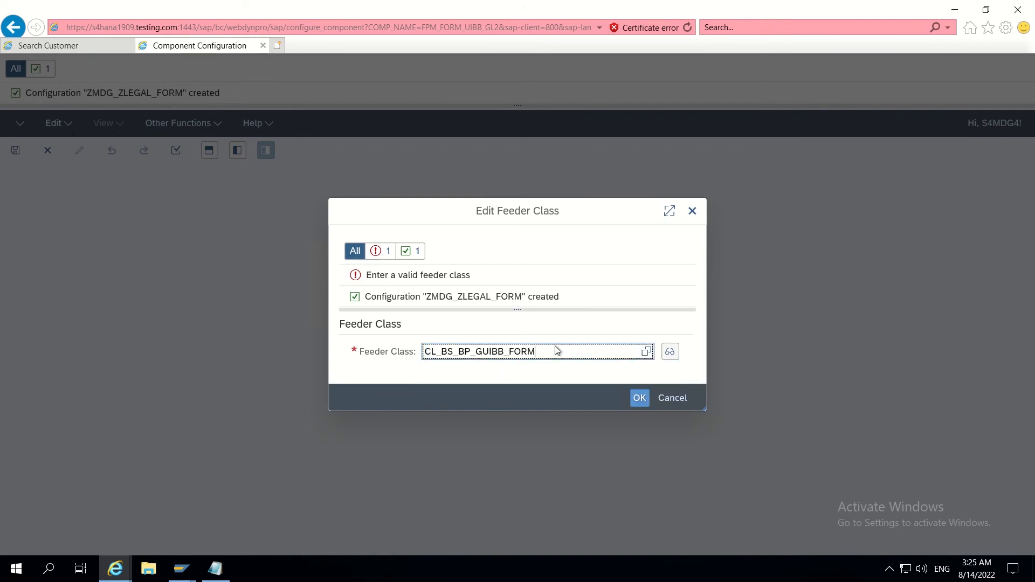
double_click(557, 350)
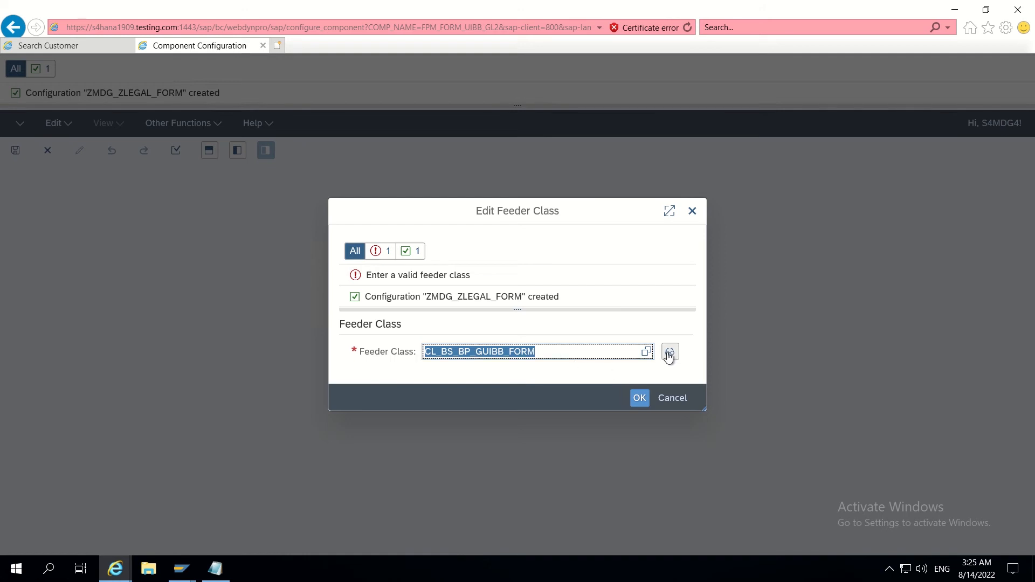
left_click(639, 398)
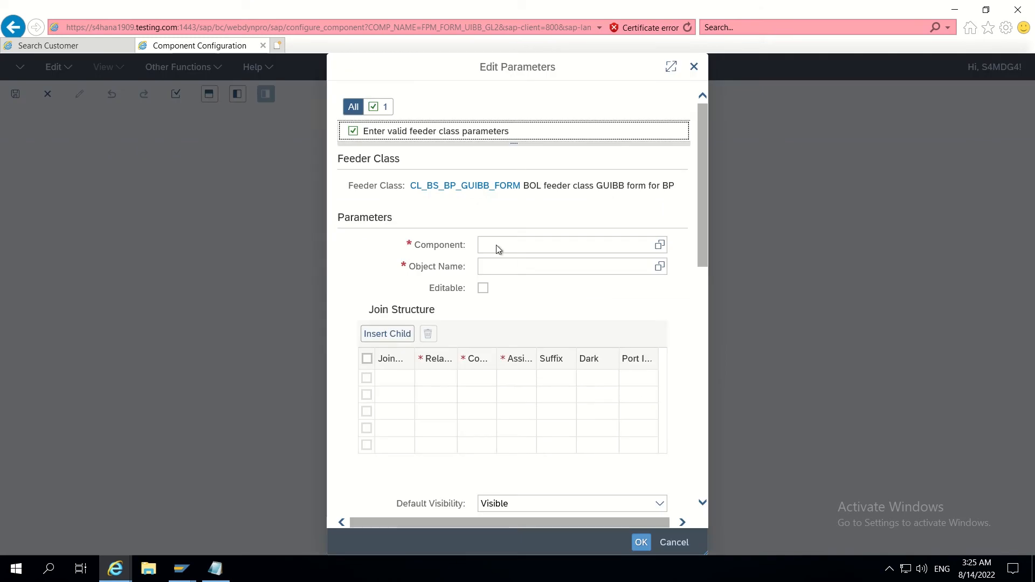
- Set the feeder class parameters to component BUPA and object name ZLEGAL, make the form editable, and confirm them
left_click(510, 247)
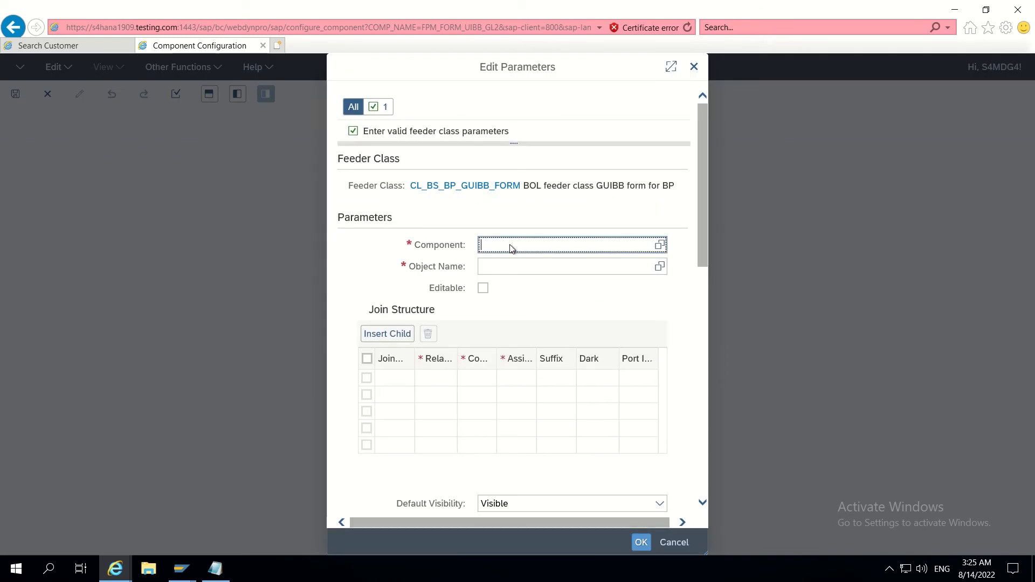
type("BUPA")
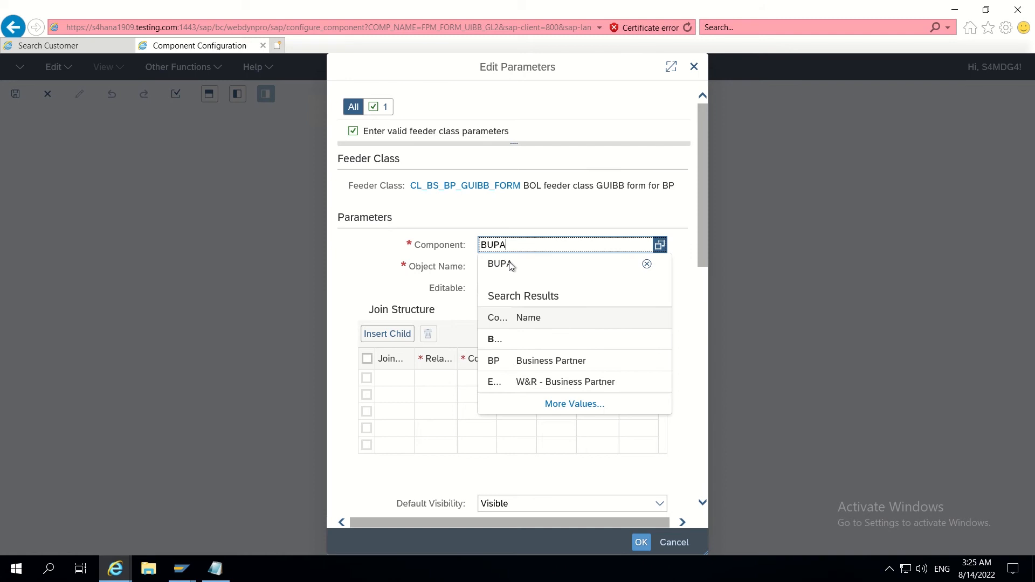
left_click(510, 264)
left_click(495, 268)
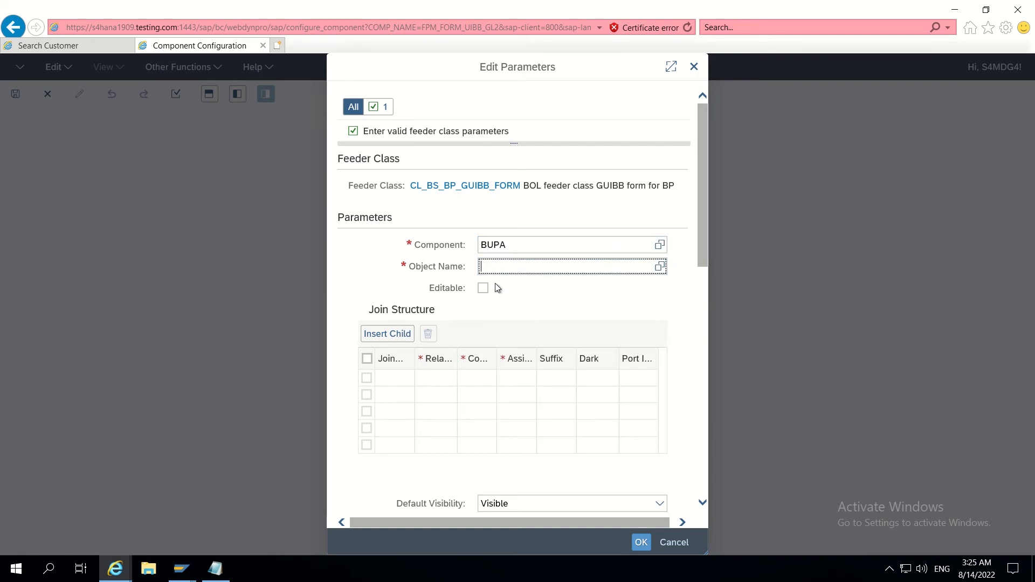
mouse_move(191, 568)
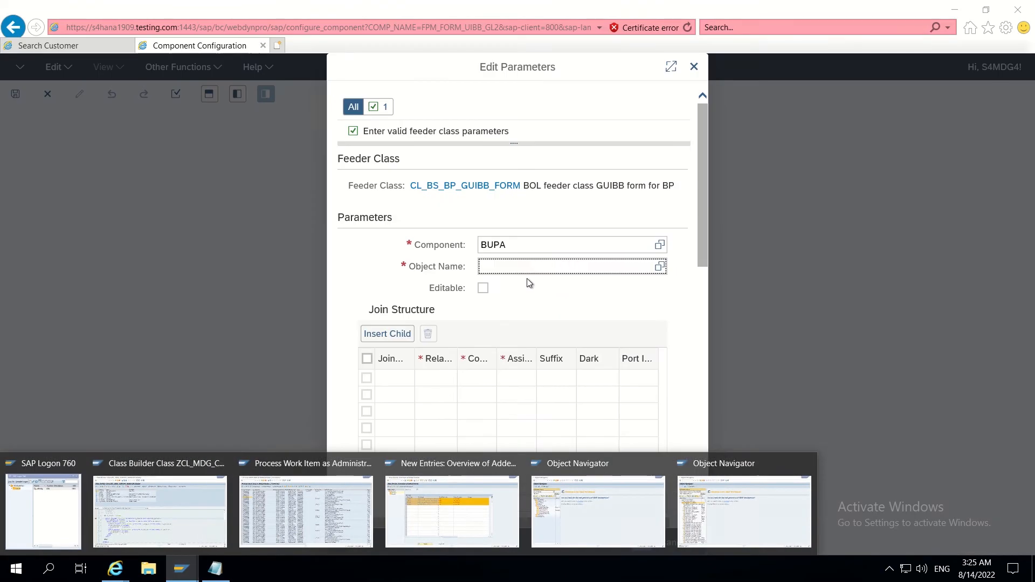
type("Z")
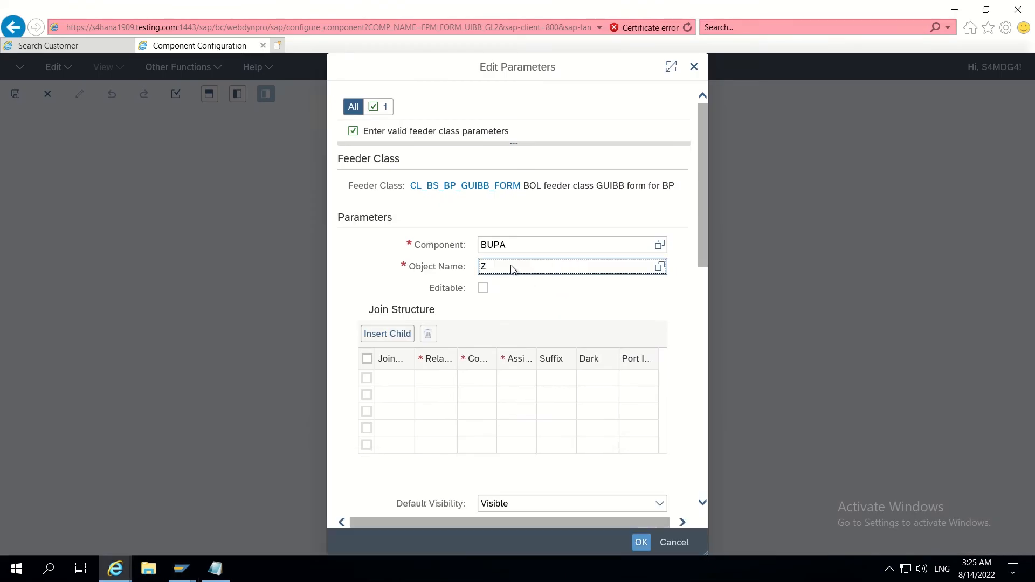
type("LEGAL")
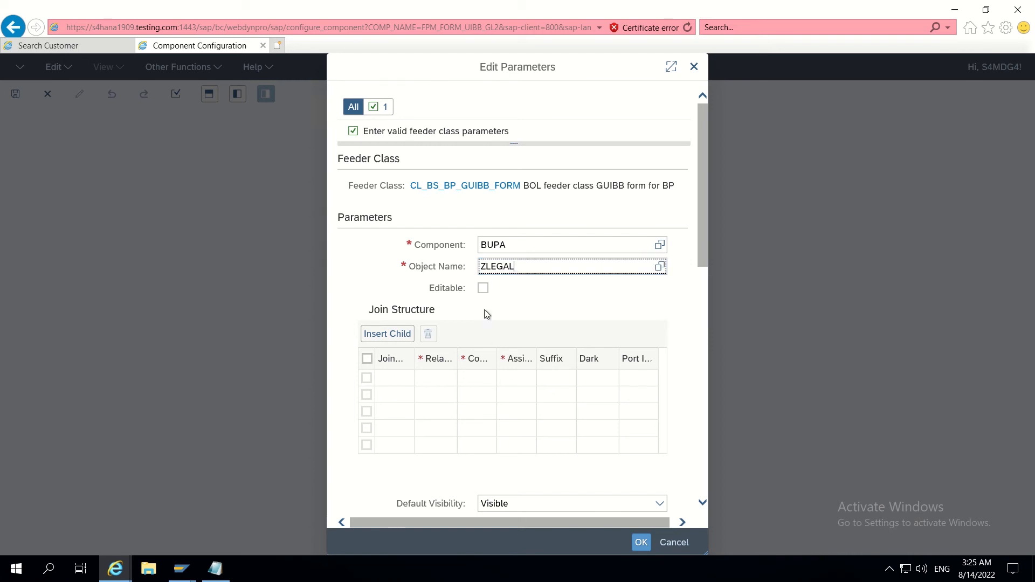
left_click(482, 289)
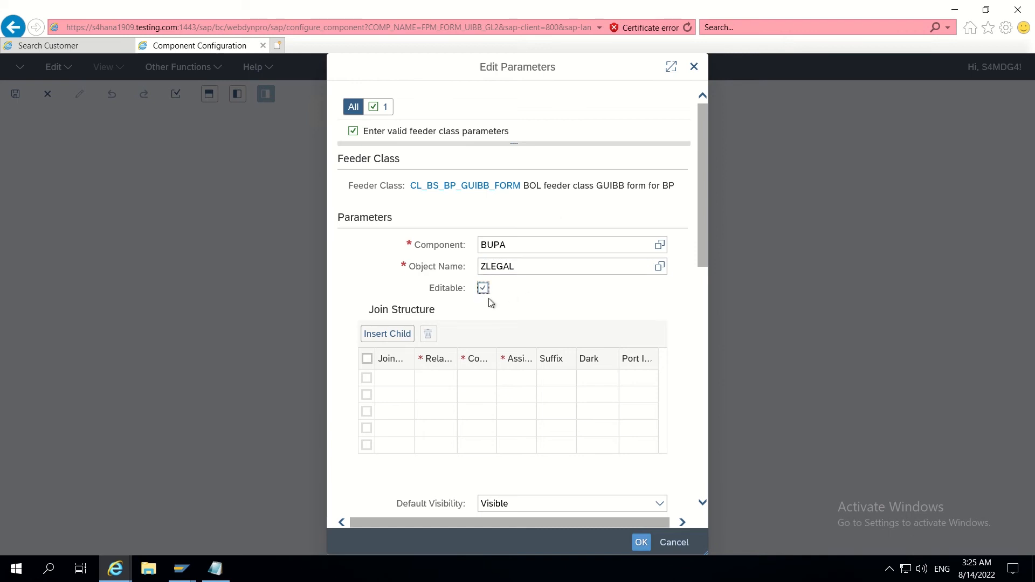
scroll(500, 300, "down", 7)
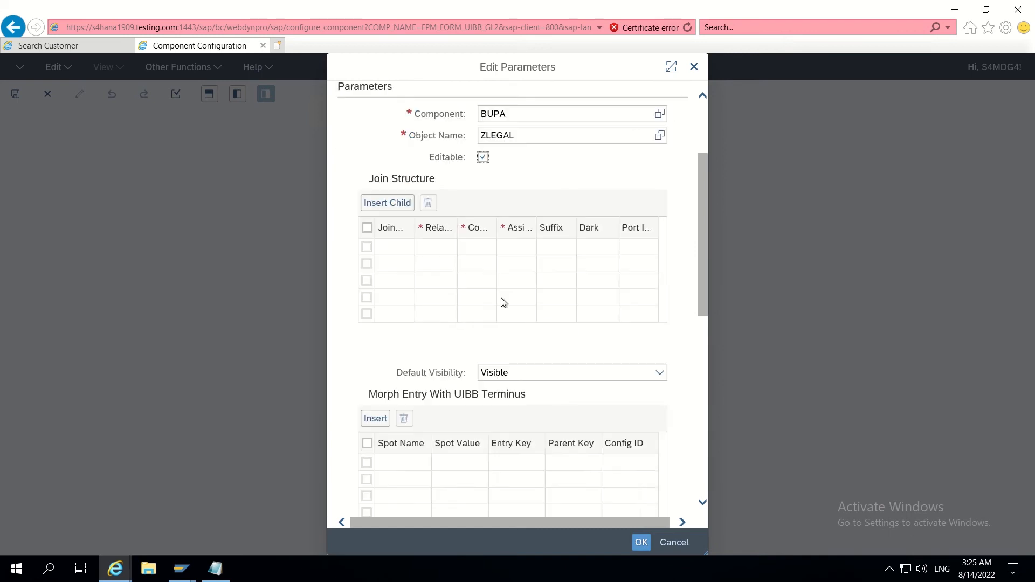
scroll(500, 299, "up", 7)
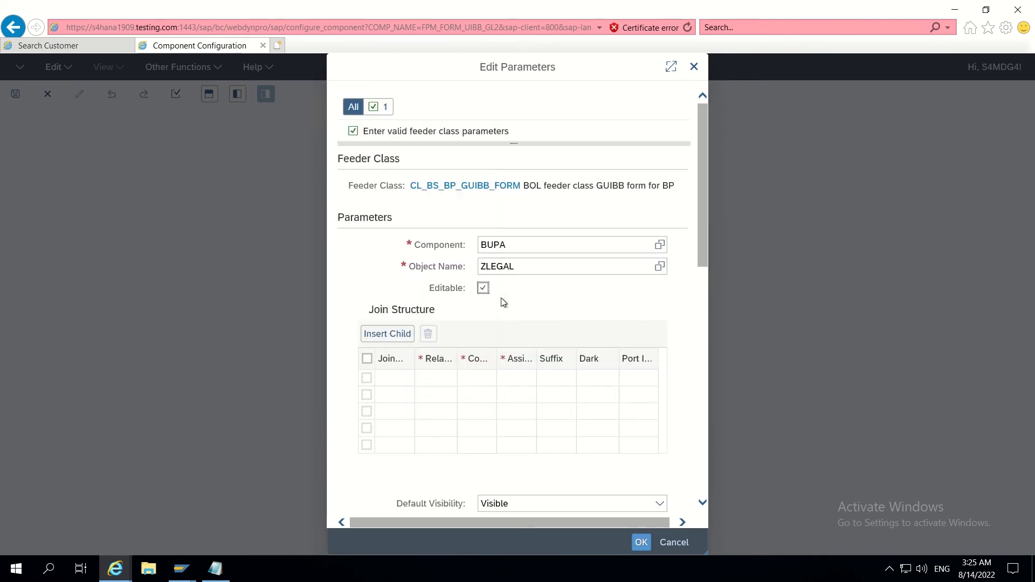
left_click(641, 542)
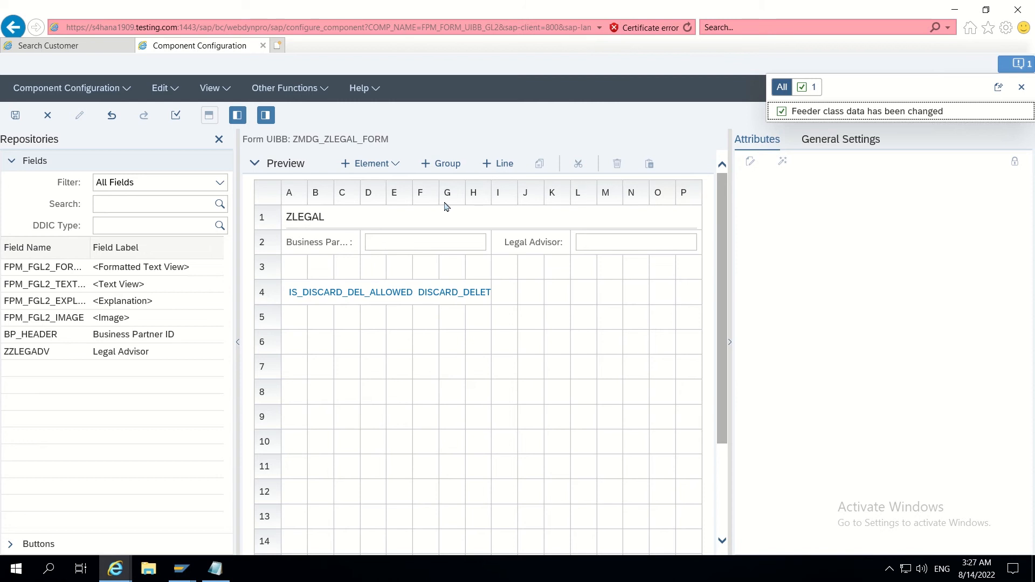
- Delete the discard button row and the Business Partner ID field, and move the Legal Advisor field to column A of row 2
left_click(361, 296)
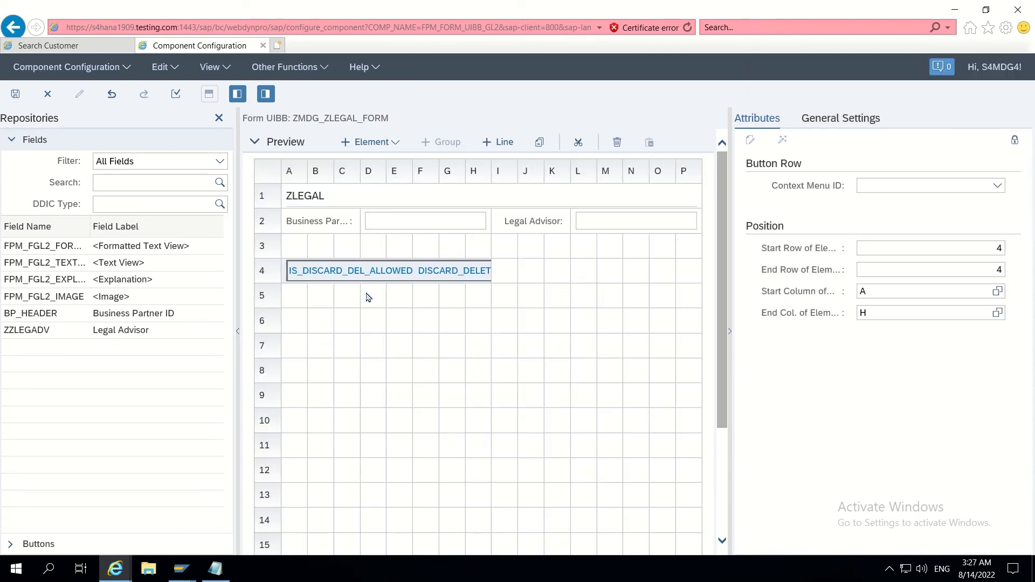
left_click(617, 141)
left_click(334, 226)
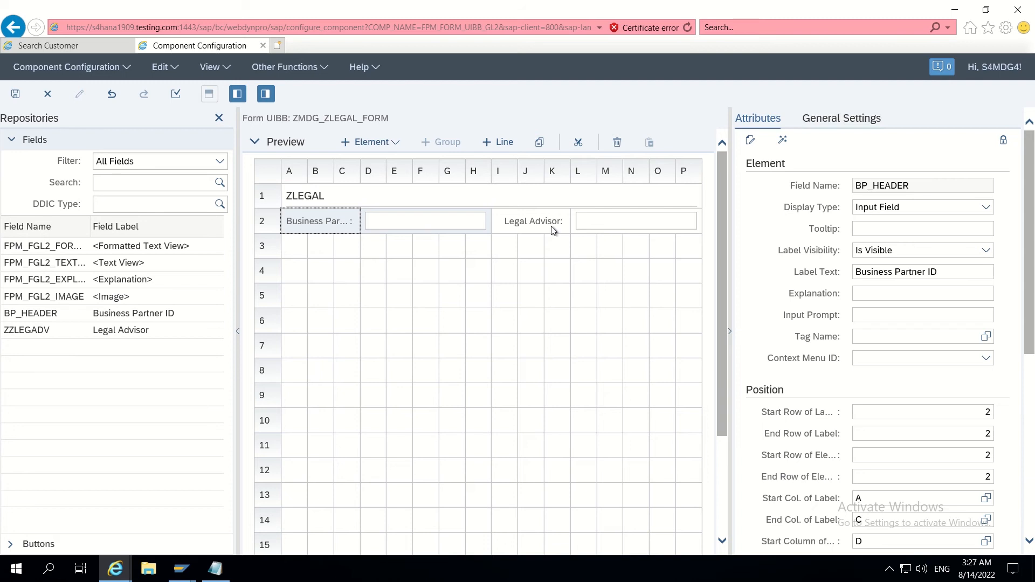
left_click(616, 143)
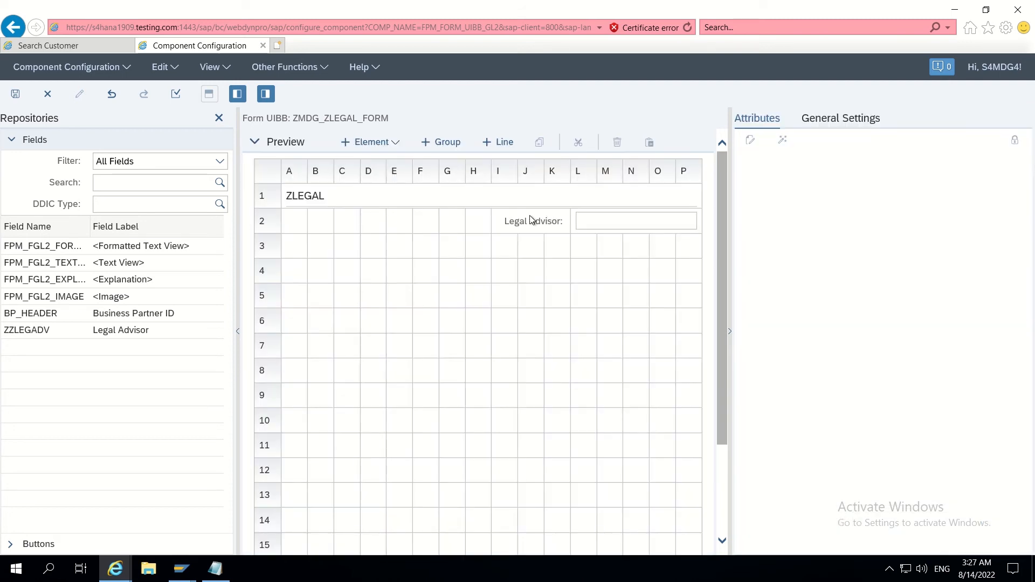
left_click_drag(530, 219, 293, 225)
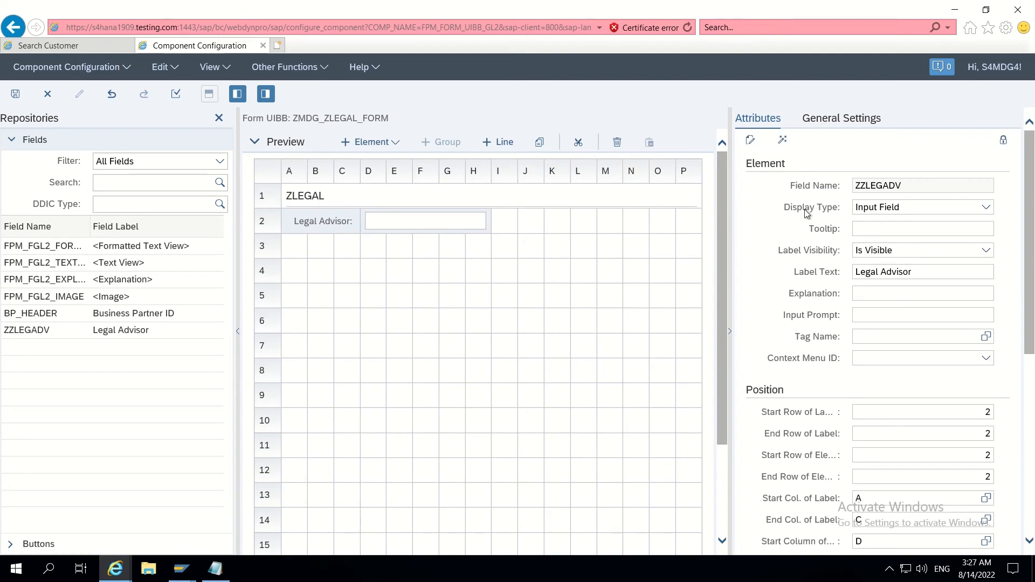
- Change the group header text of the form to "Legal Data" and save the configuration
left_click(349, 202)
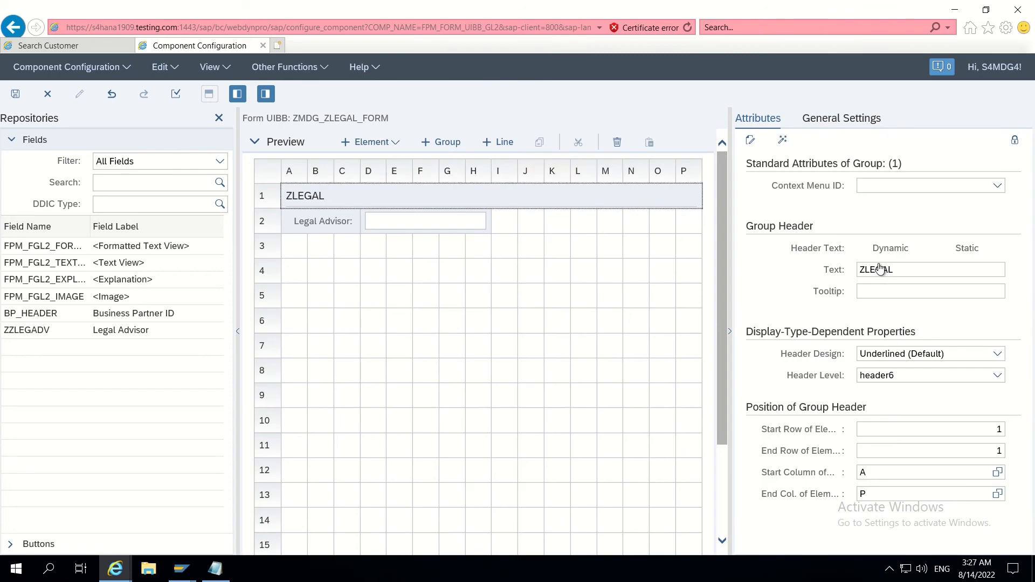
left_click(906, 271)
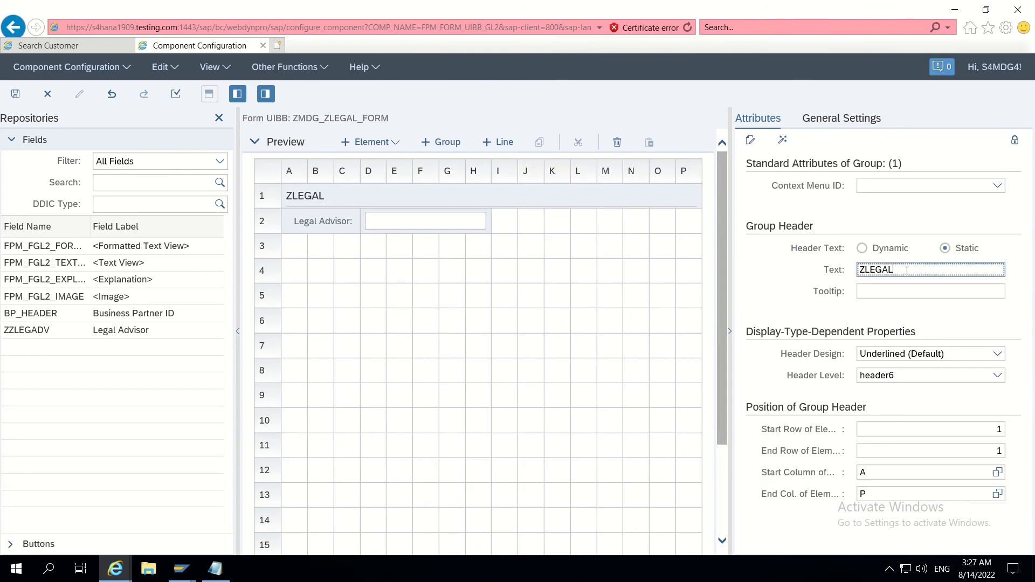
key("BackSpace")
key("BackSpace")
key("BackSpace")
key("BackSpace")
key("BackSpace")
key("BackSpace")
type("Legal Data")
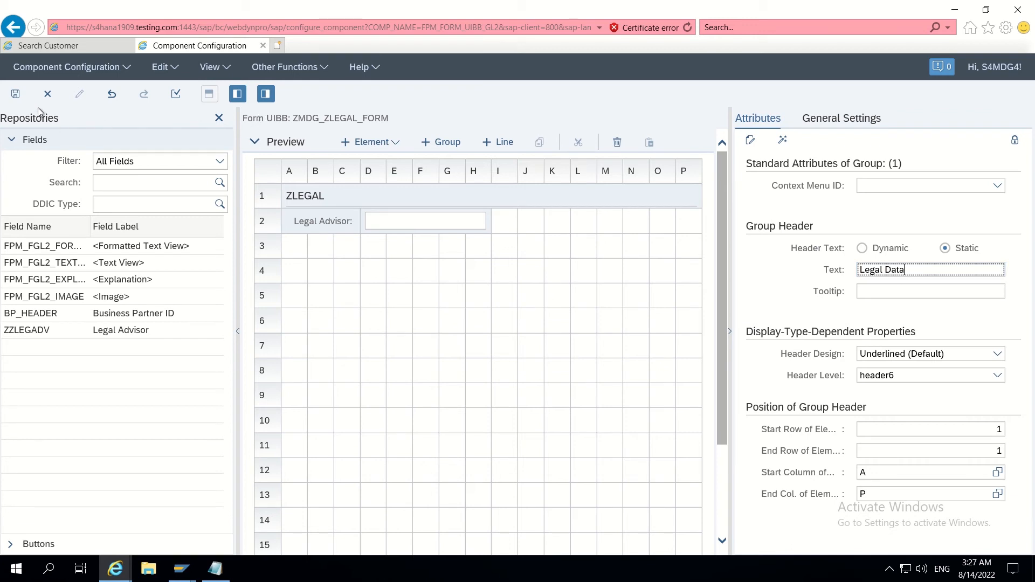
left_click(16, 96)
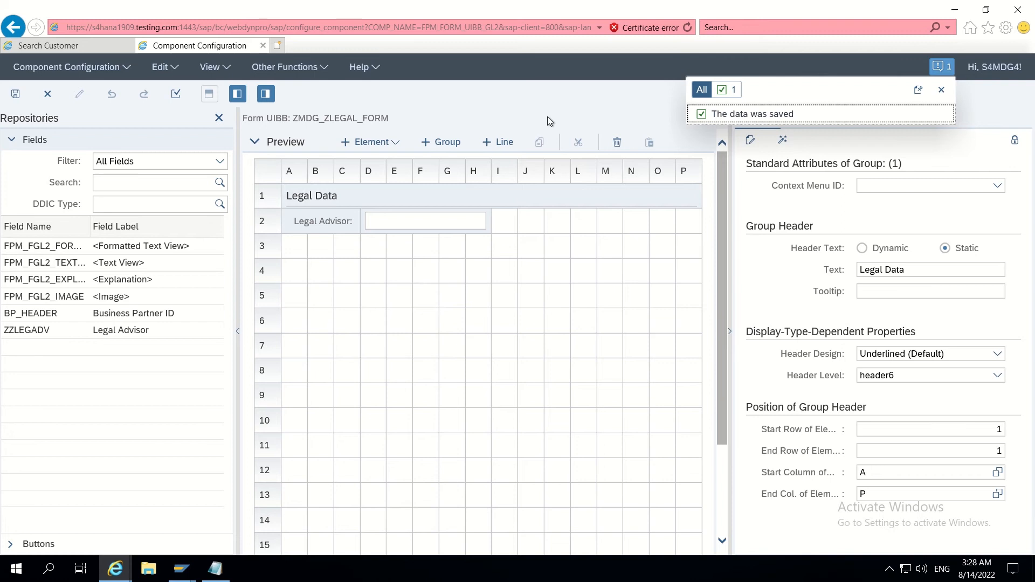
- Check the form UIBB name in note 3 in Notepad, then return to the browser
left_click(215, 569)
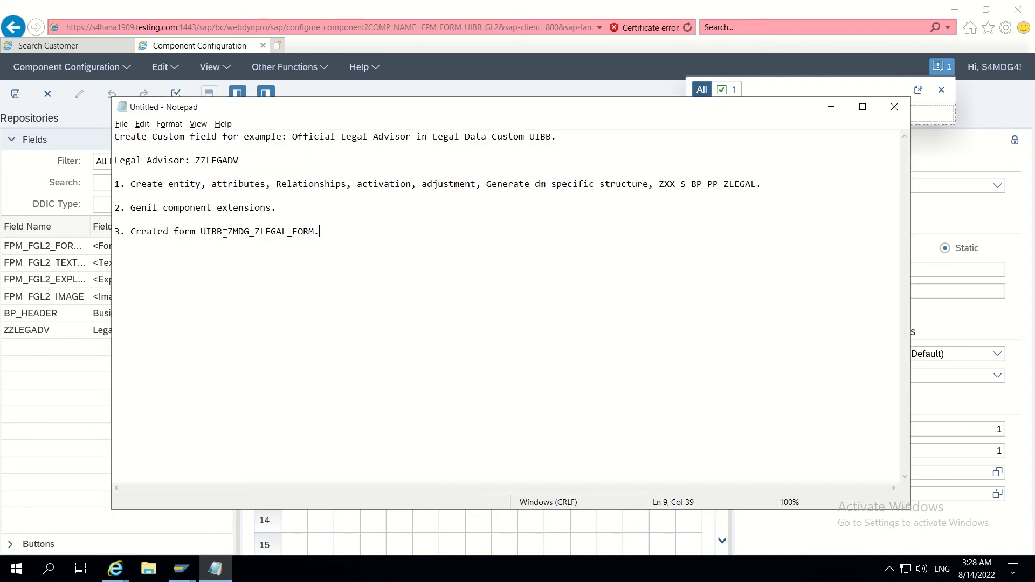
left_click_drag(223, 231, 323, 233)
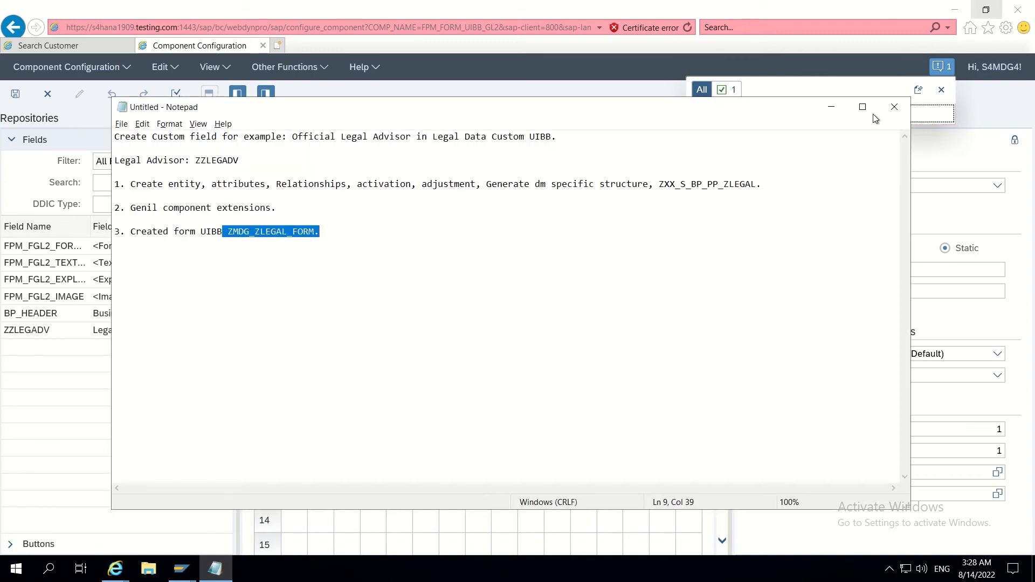
left_click(831, 106)
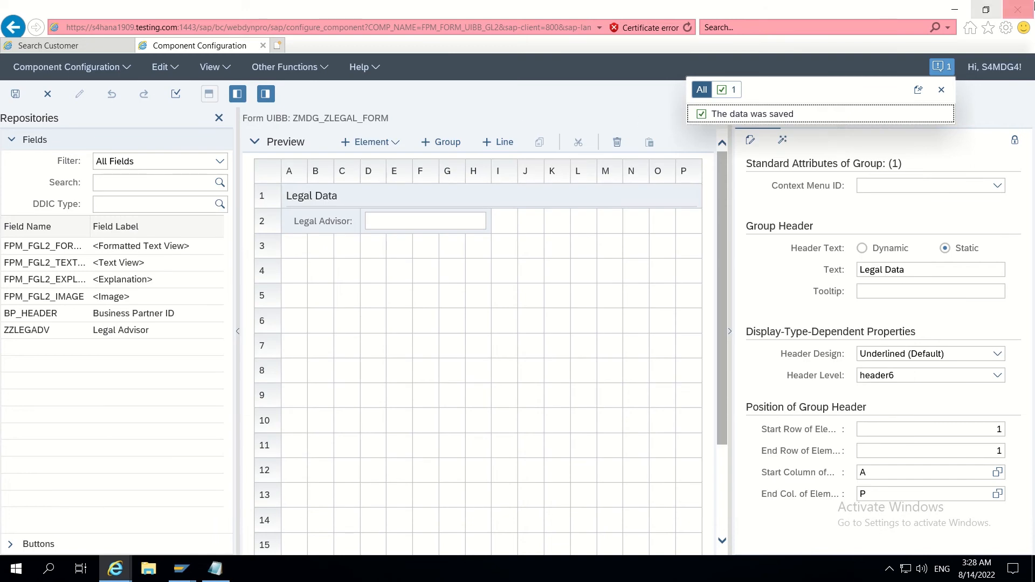
- Close the Component Configuration page and reload the Search Customer page
left_click(263, 46)
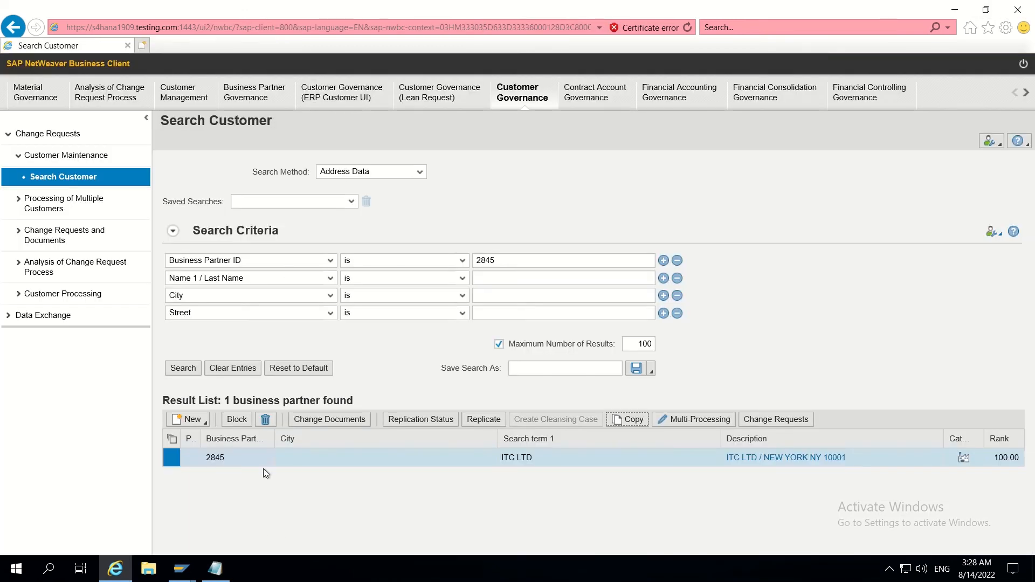
left_click(688, 28)
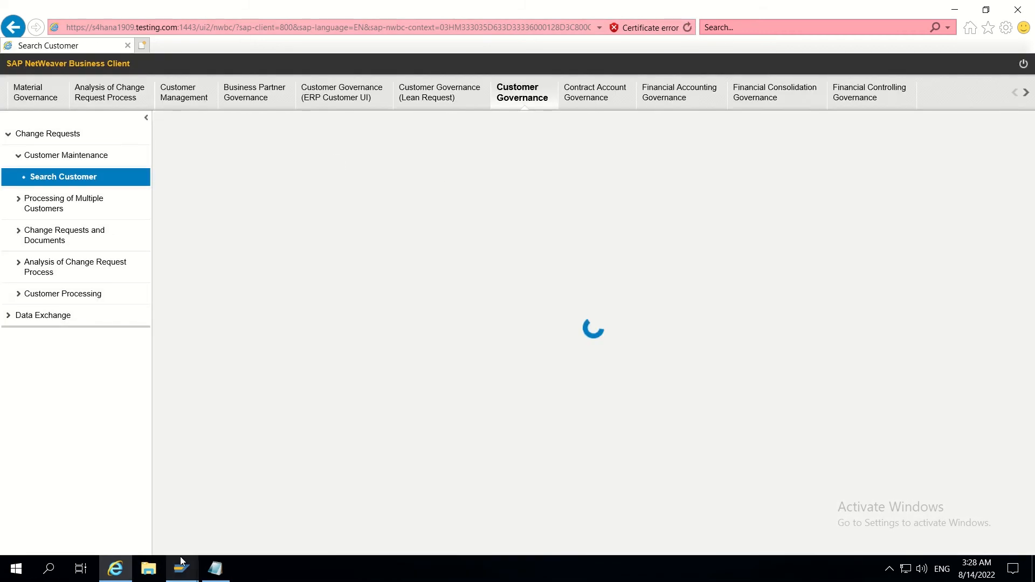
- Switch to the SAP GUI session with the BP structure entries and exit back to SAP Easy Access
mouse_move(181, 568)
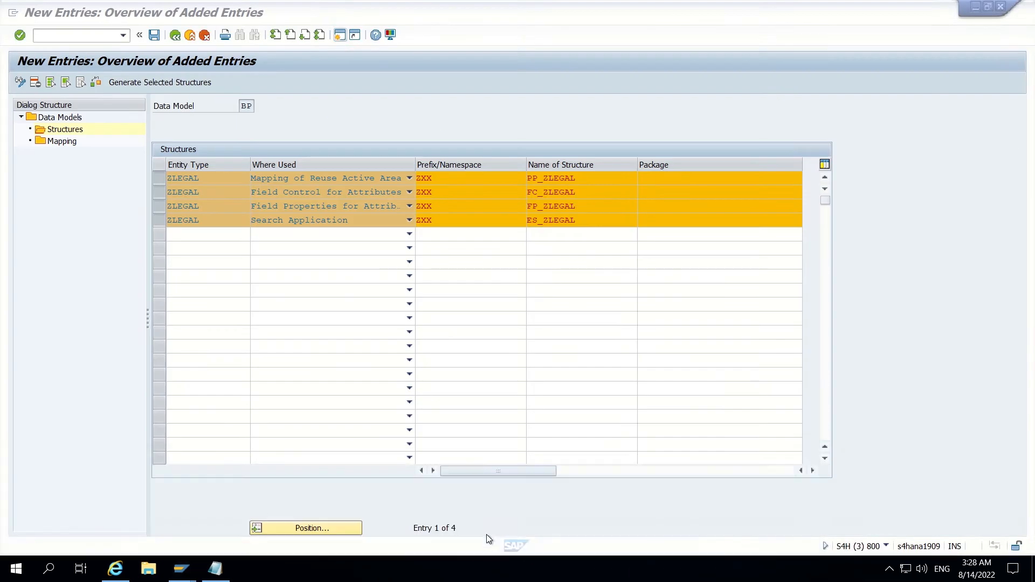
left_click(486, 535)
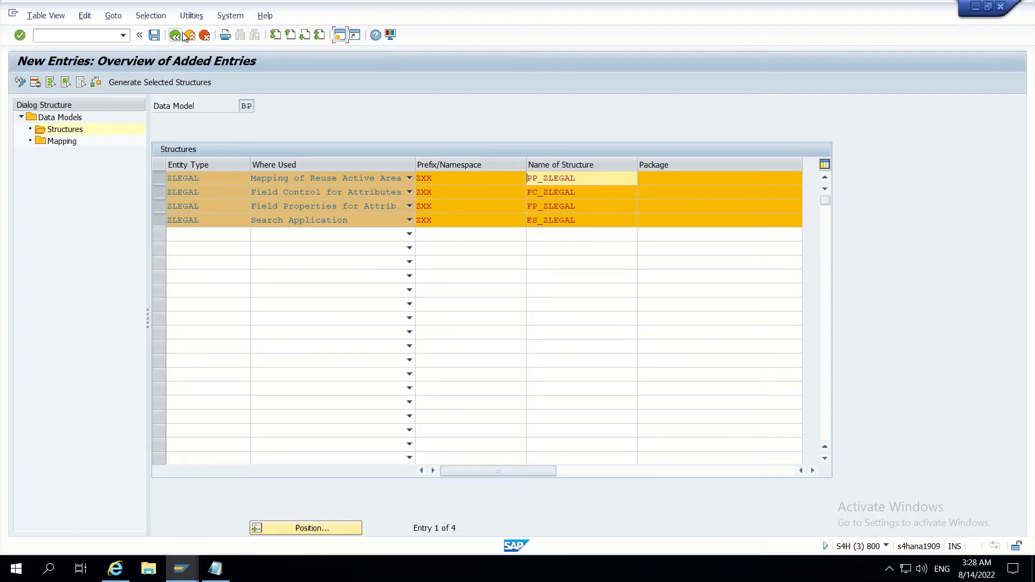
left_click(176, 36)
left_click(175, 35)
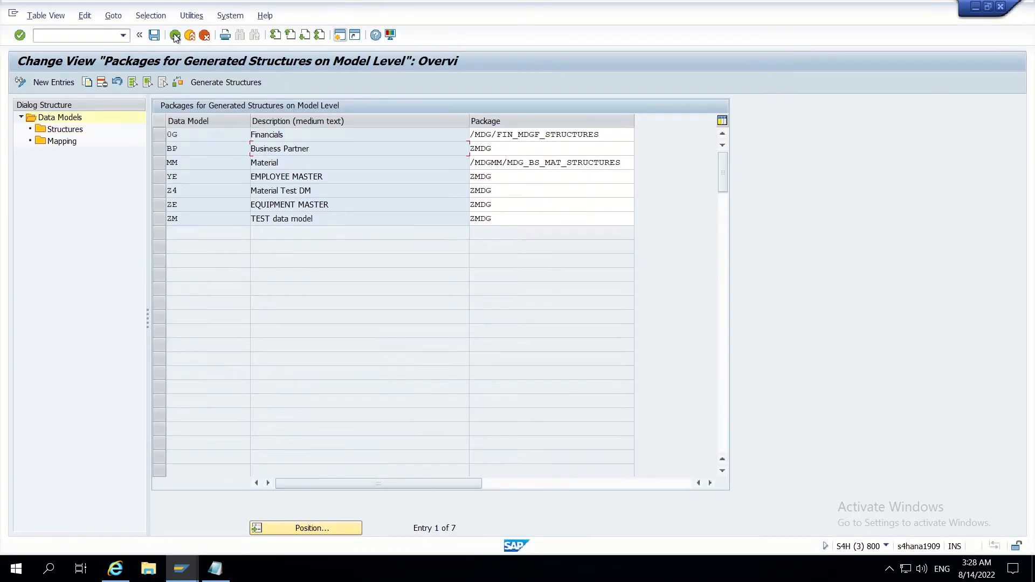
left_click(175, 35)
left_click(175, 36)
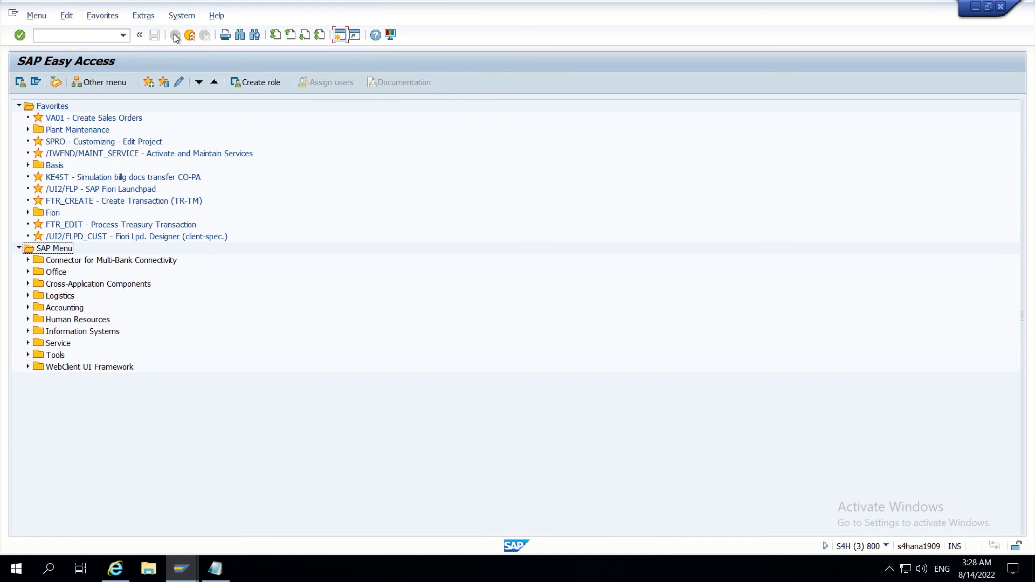
- Start transaction SM34 and open view cluster VC_MDG_BS_GENIL_C in display mode
left_click(91, 38)
type("sm34")
key("Return")
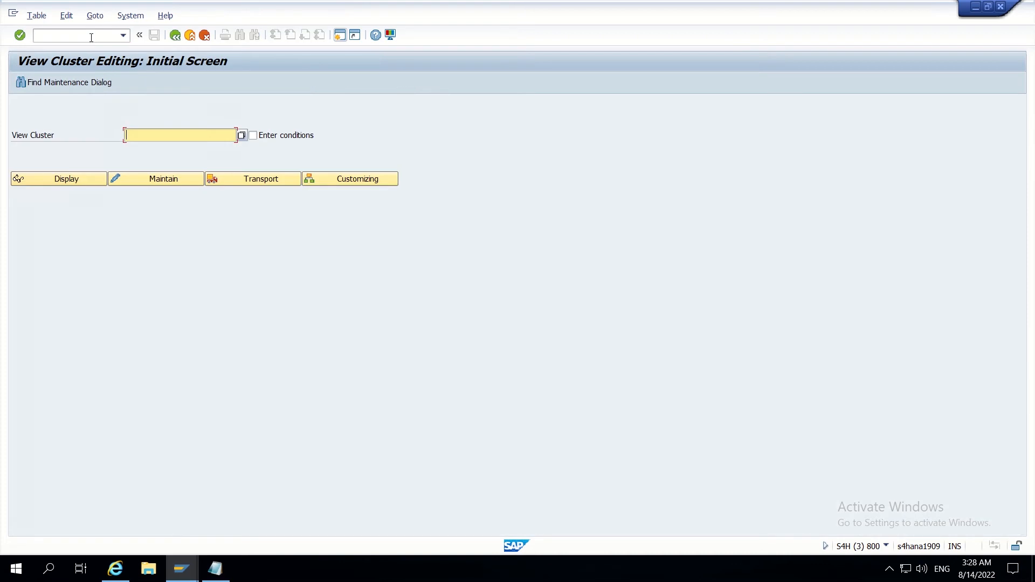
type("VC_")
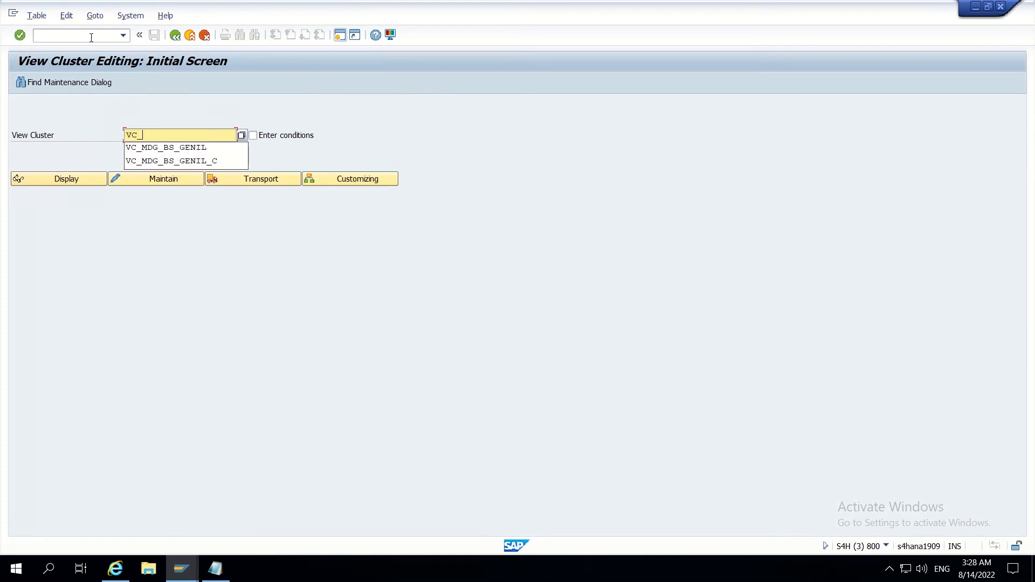
left_click(145, 160)
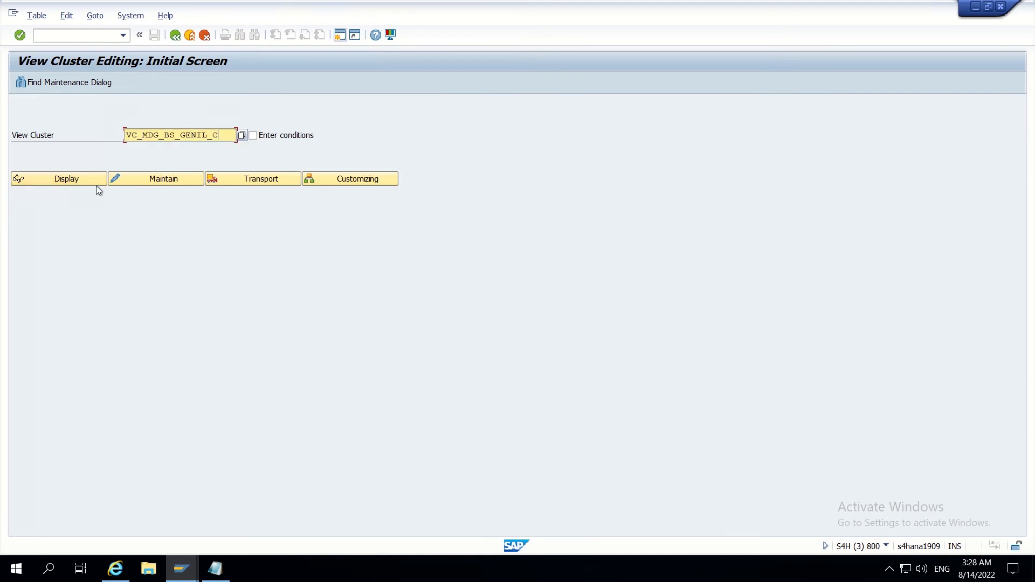
left_click(81, 181)
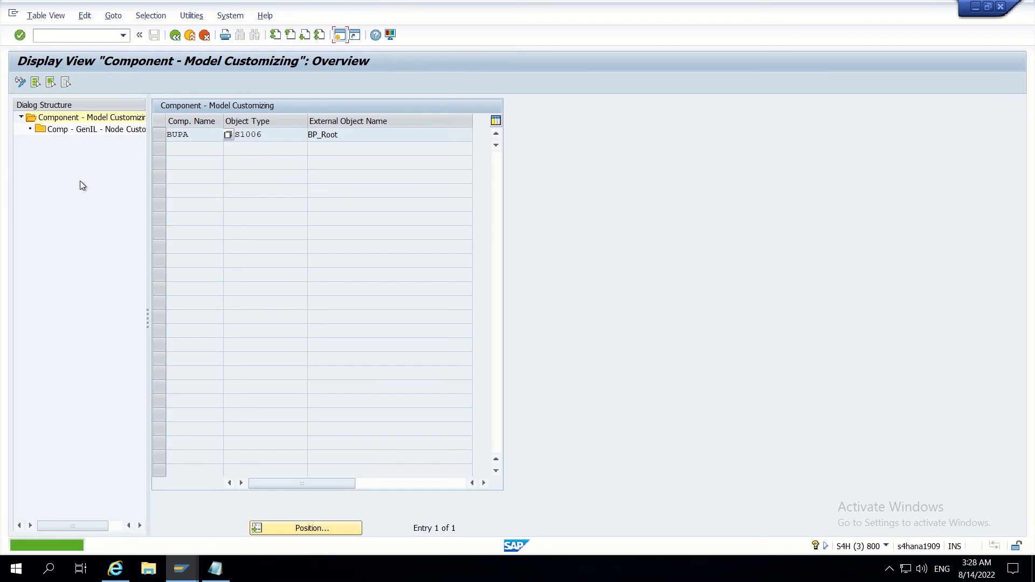
- Review the BUPA model entry's fields, select that entry and open its Comp - GenIL - Node Customizing view
left_click(251, 135)
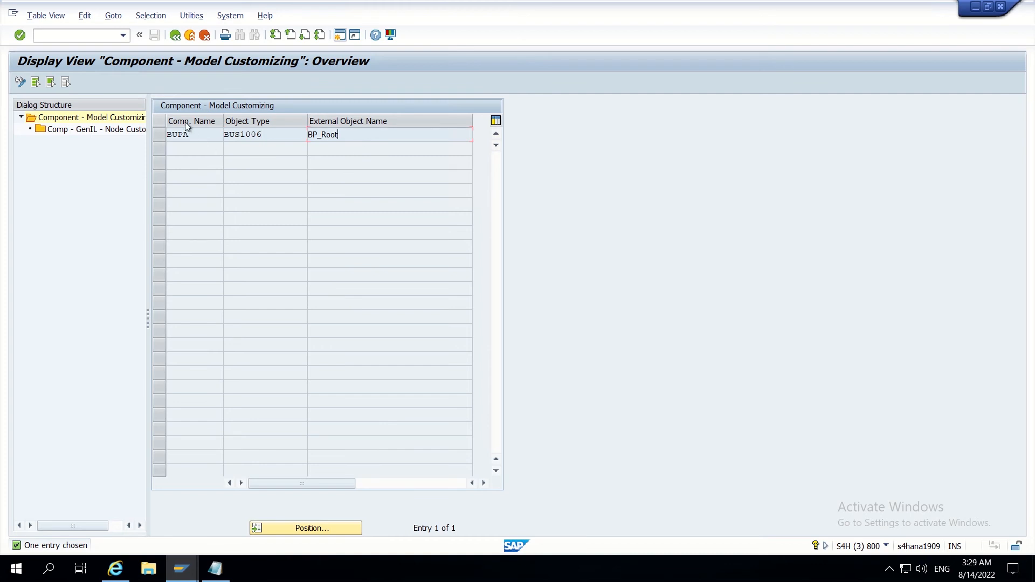
left_click_drag(191, 135, 162, 136)
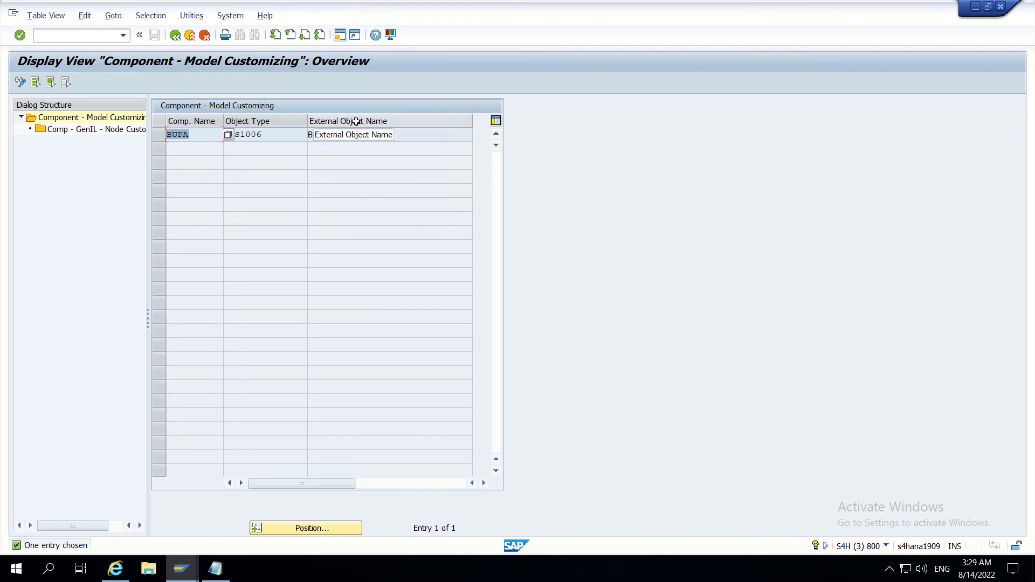
left_click_drag(341, 140, 305, 138)
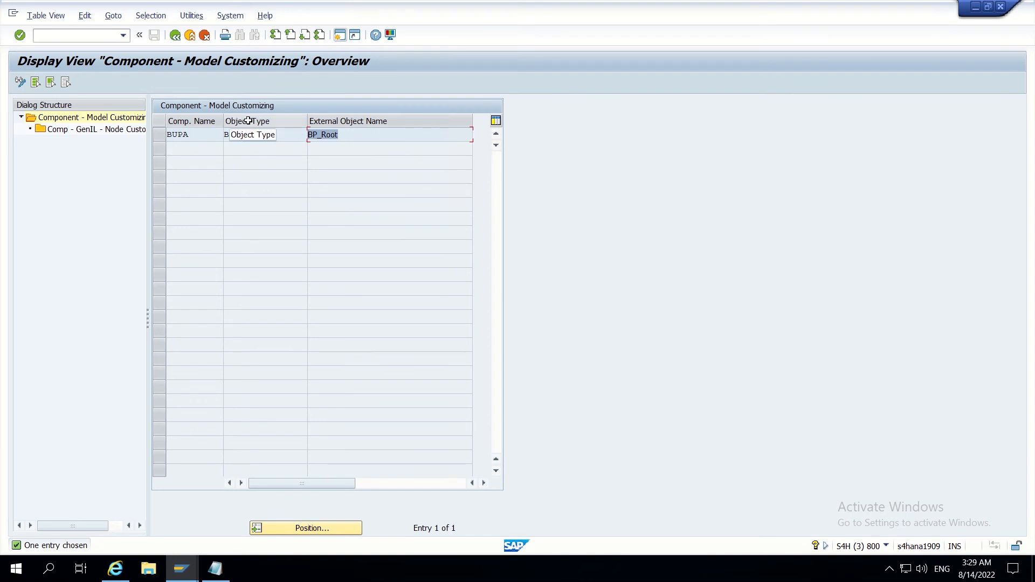
left_click_drag(271, 136, 220, 144)
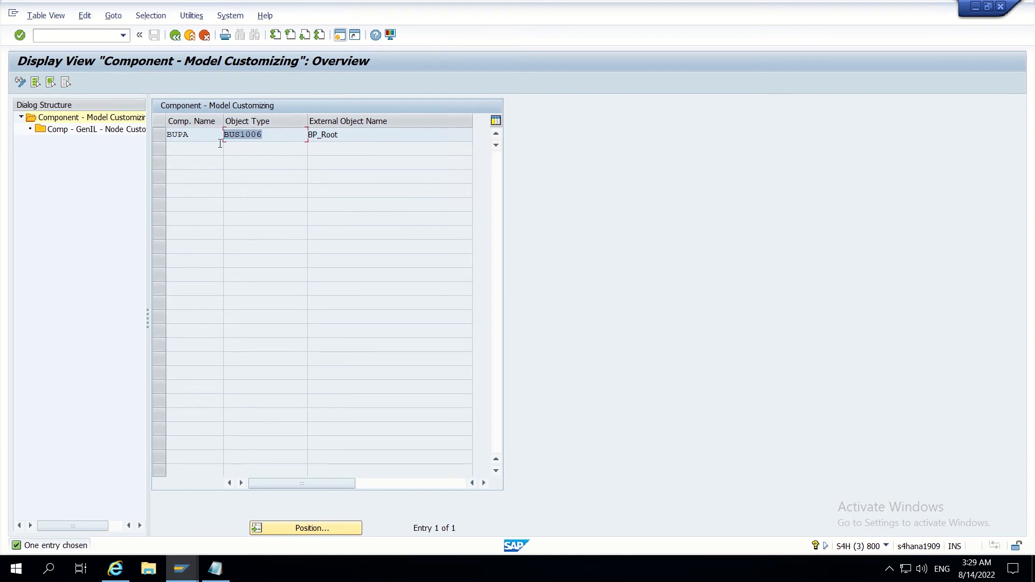
left_click(269, 133)
left_click_drag(258, 134, 224, 136)
left_click(159, 137)
double_click(99, 130)
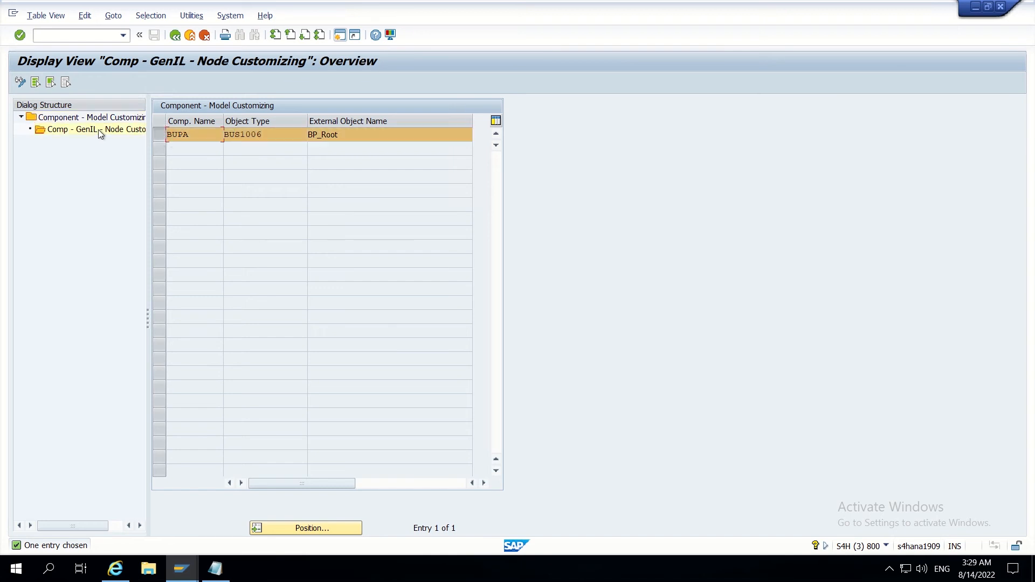
left_click(257, 134)
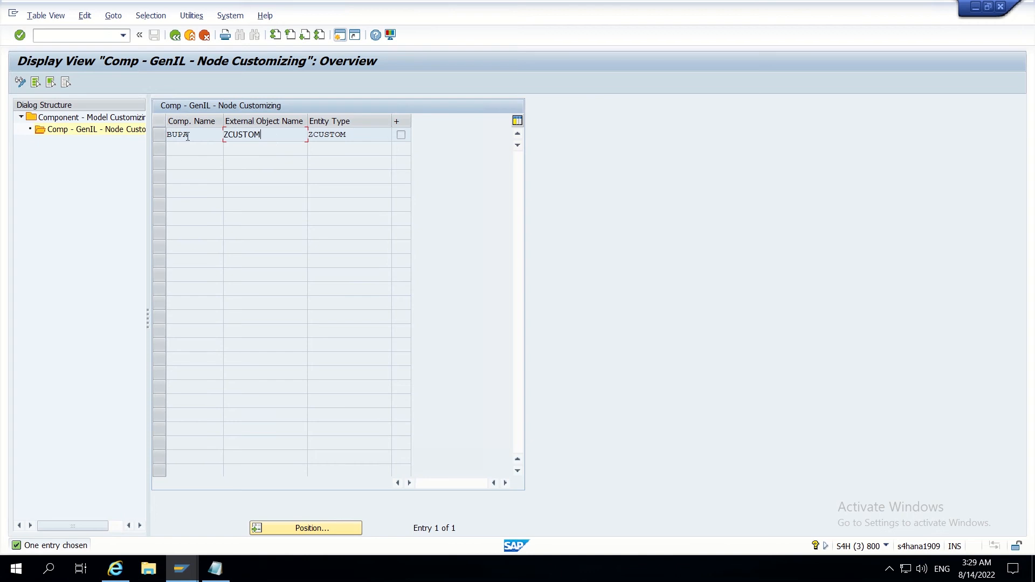
- Switch the node customizing to change mode and add a new entry with component name BUPA and entity type ZLEGAL
left_click(21, 83)
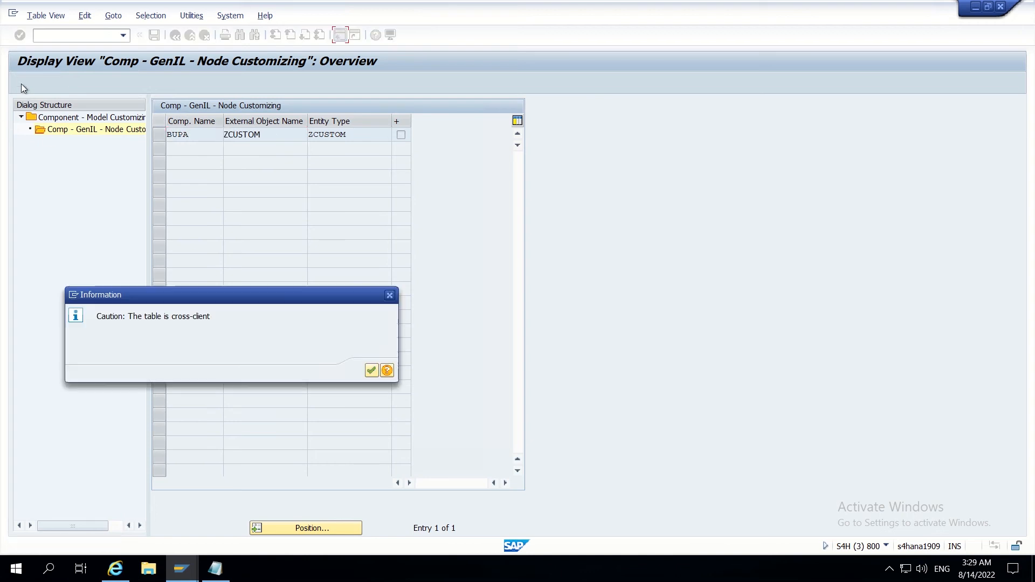
left_click(372, 370)
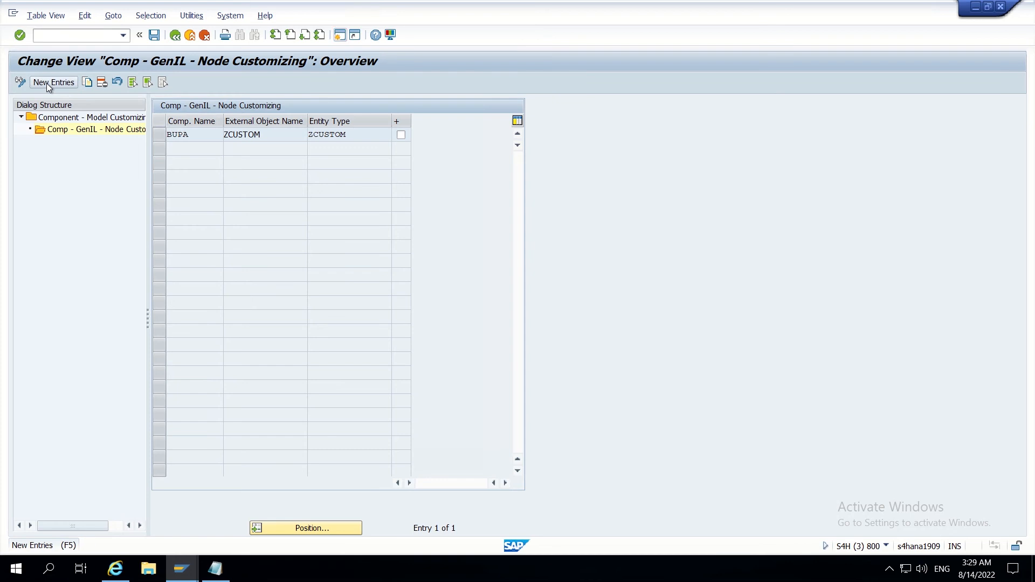
left_click(48, 84)
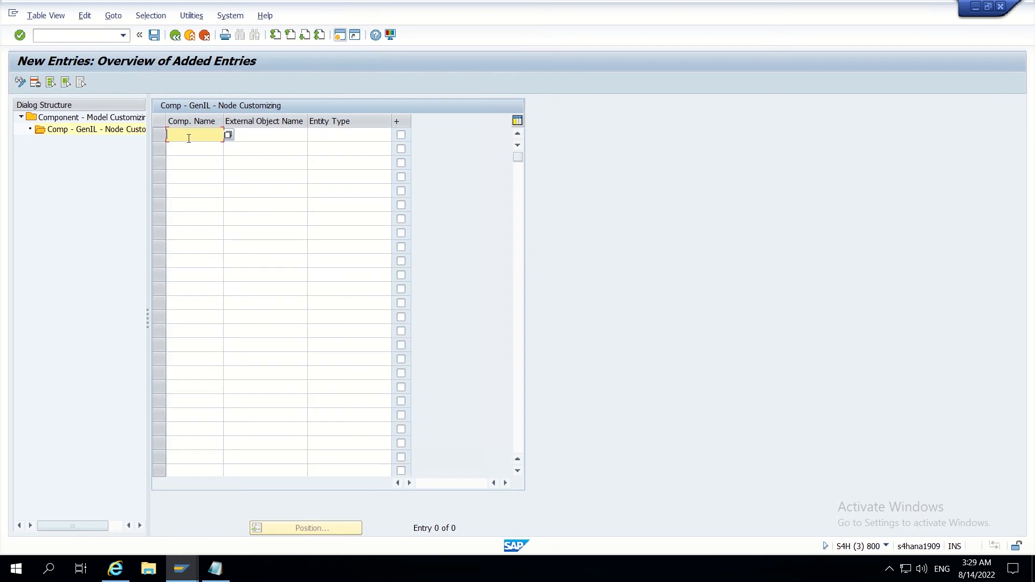
type("BUPA")
left_click(271, 140)
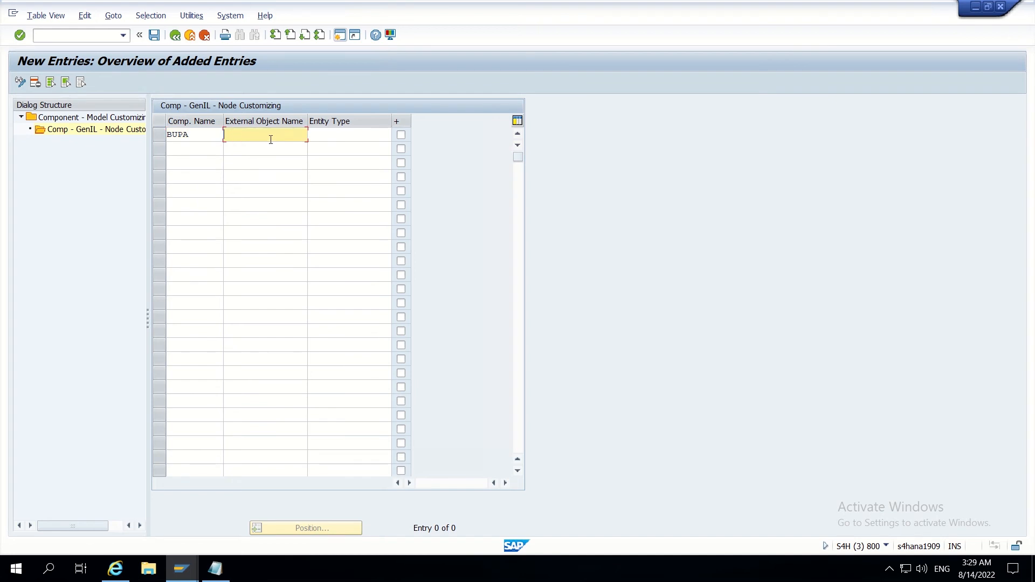
left_click(346, 137)
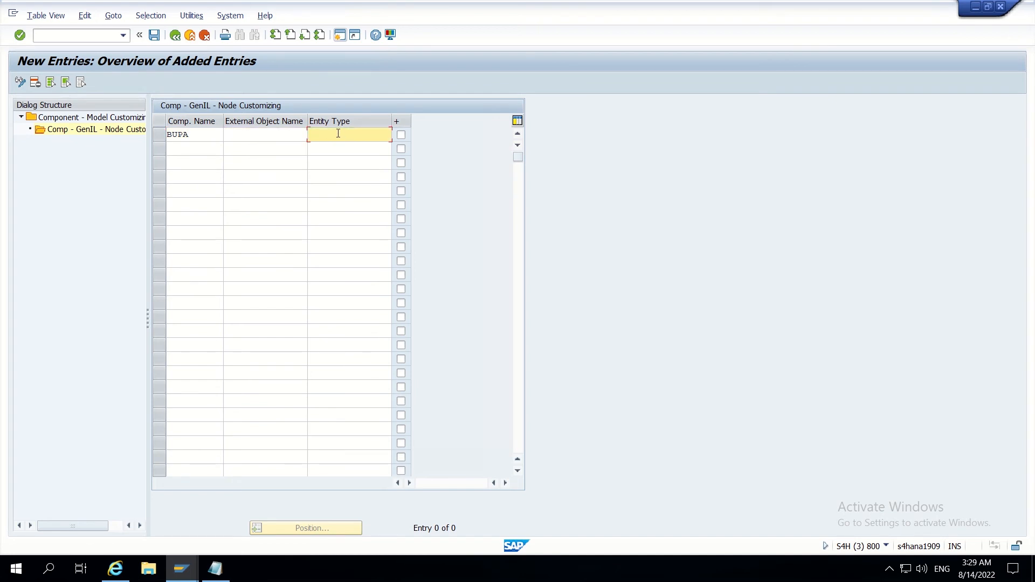
type("ZLEGAL")
- Set the new entry's external object name to ZLEGAL and save it under the proposed workbench request
left_click(240, 137)
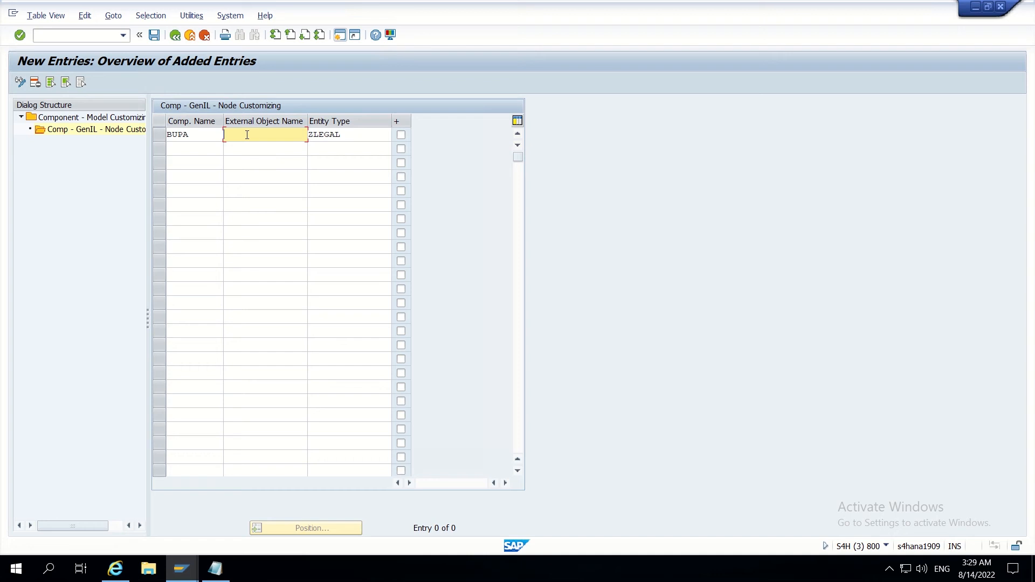
type("Z")
type("L")
type("EG")
key("BackSpace")
type("GAL")
key("Return")
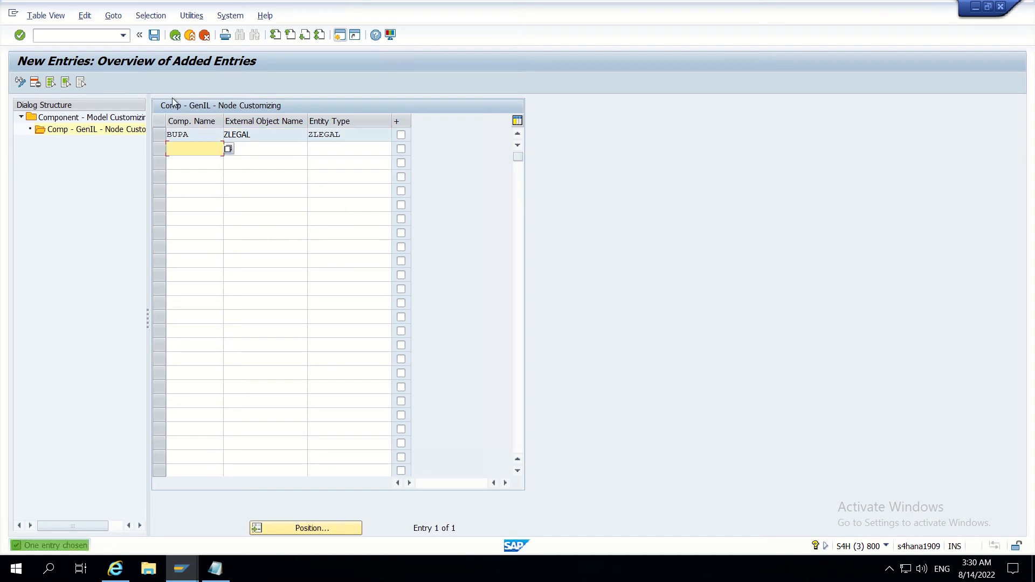
left_click(154, 37)
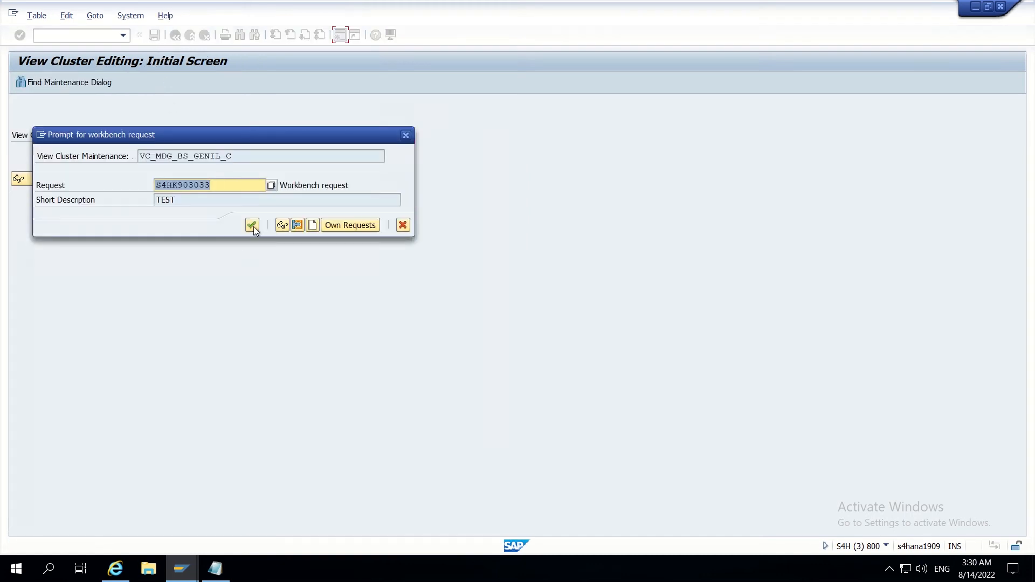
left_click(252, 226)
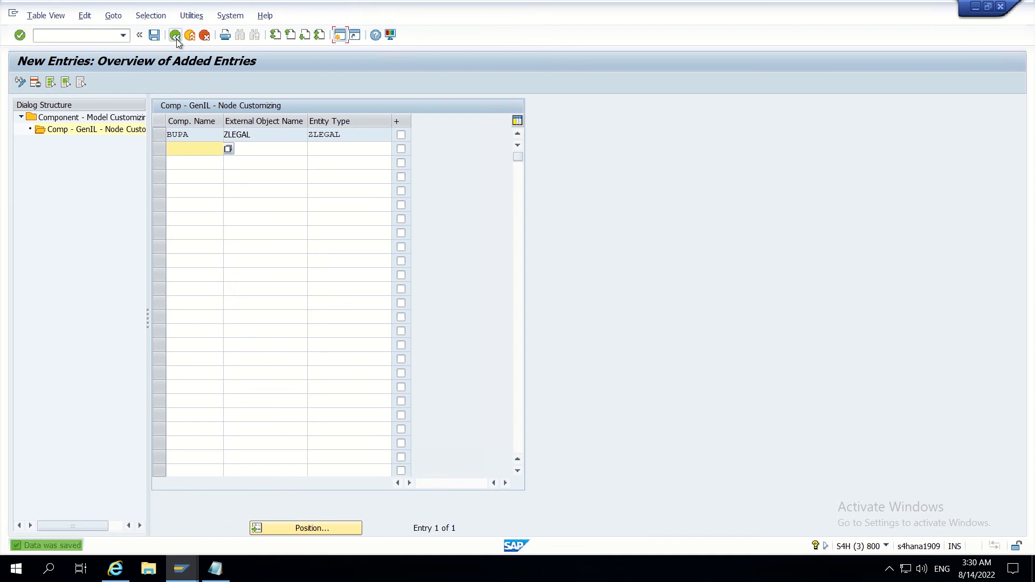
- Leave the view cluster maintenance and go back to SAP Easy Access
left_click(175, 37)
left_click(176, 38)
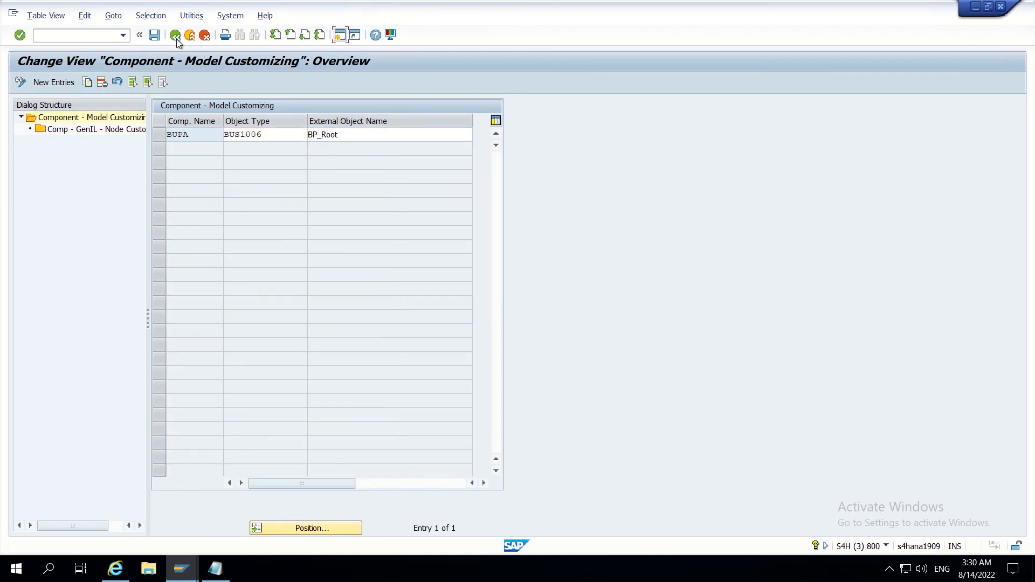
left_click(175, 37)
left_click(176, 38)
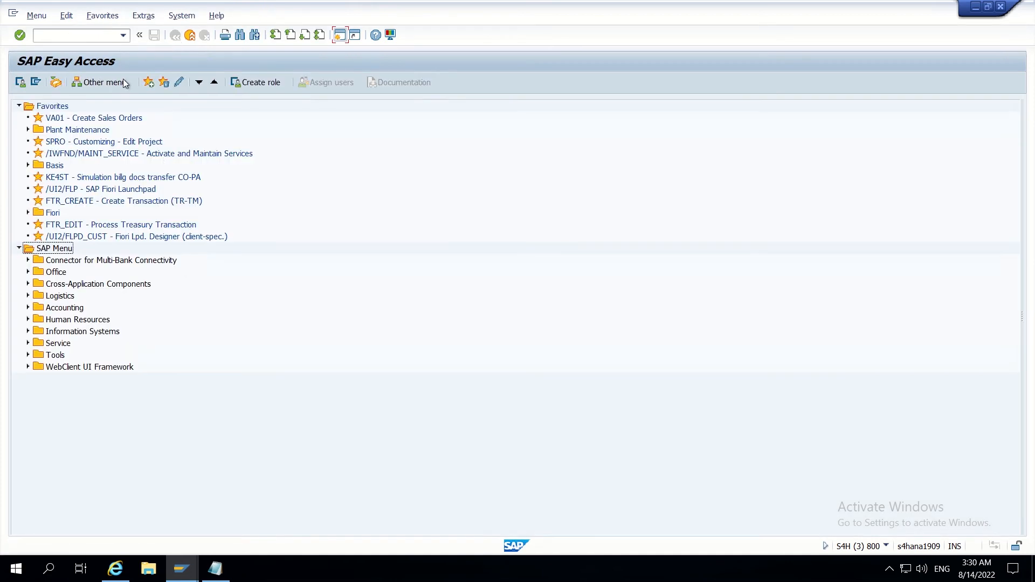
- Switch to Notepad and add the note "4. Created entry in SM34-> VC_MDG_BS_GENIL_C." below note 3
left_click(215, 568)
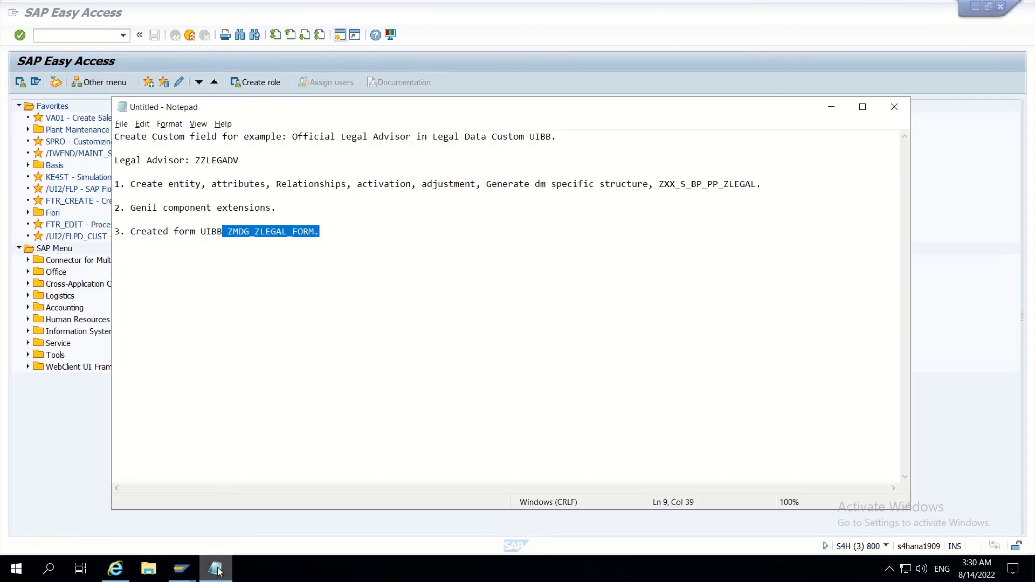
left_click(369, 255)
key("Return")
key("Return")
type("4")
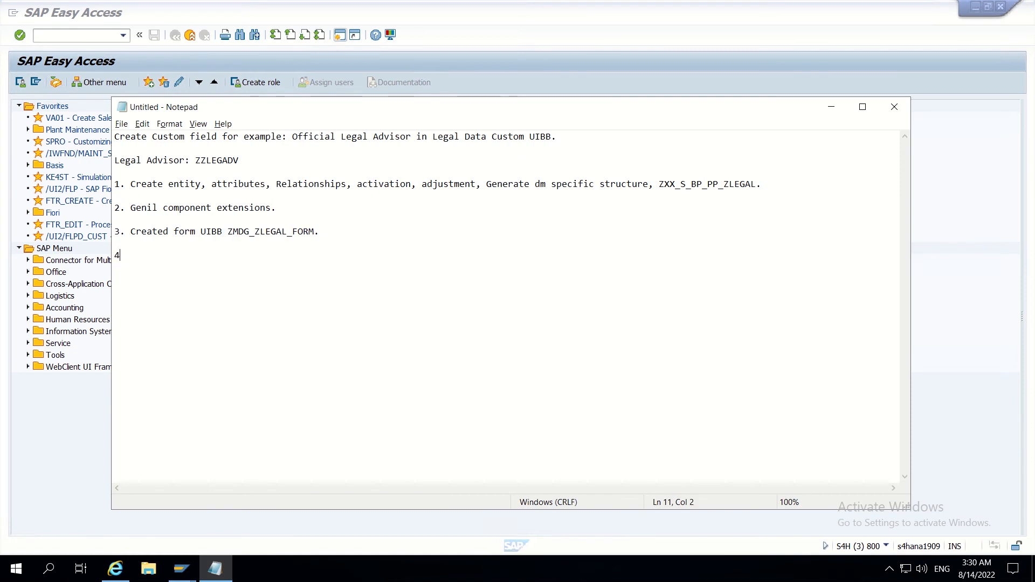
type(",. C")
key("BackSpace")
type("Created entry in V")
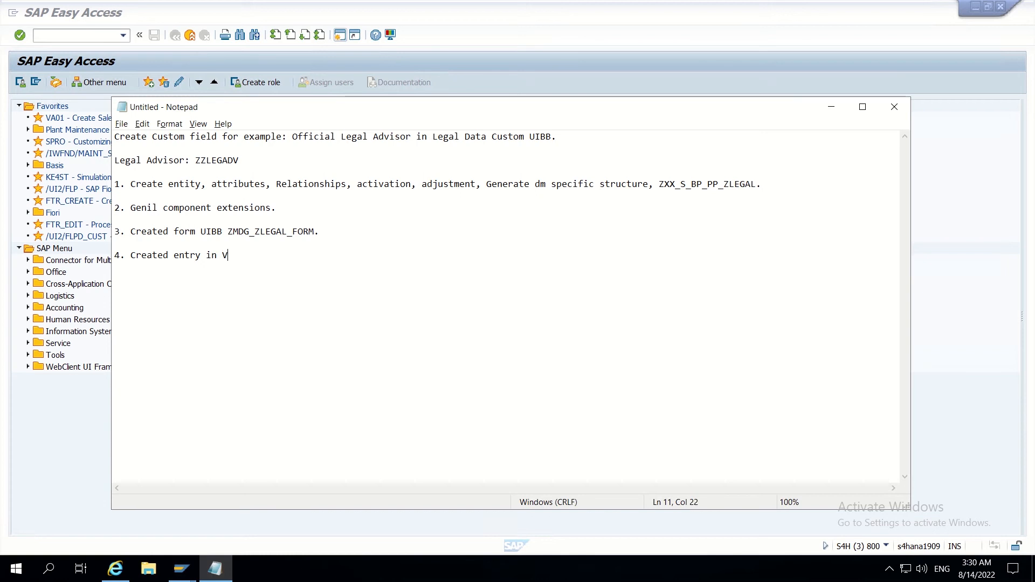
key("BackSpace")
type("SM34-> VC_MDG_BS")
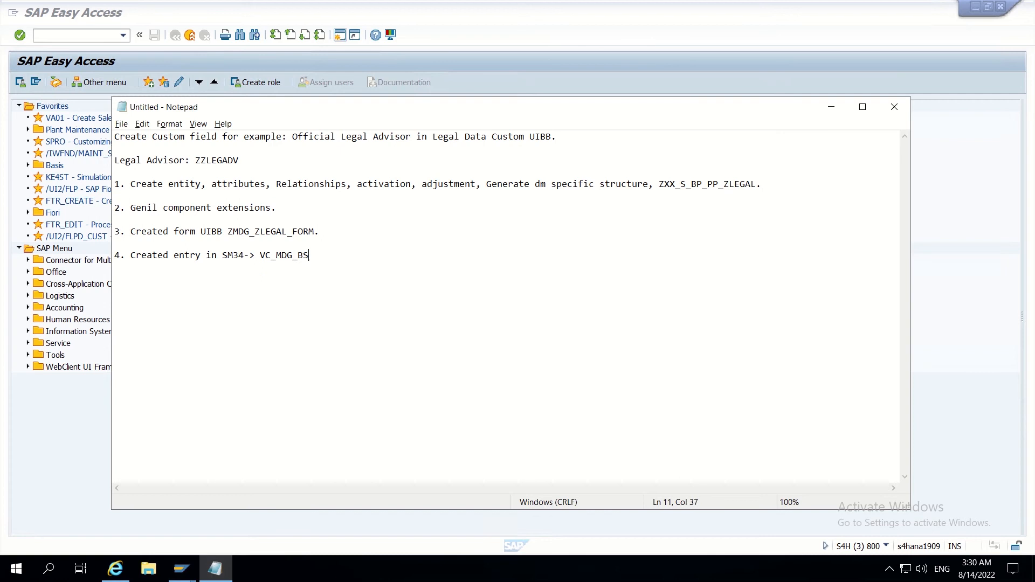
type("_GENIL_C.")
- Start item "5." in the notes and review the form UIBB name in note 3
key("Return")
type("5.")
left_click_drag(228, 233, 317, 230)
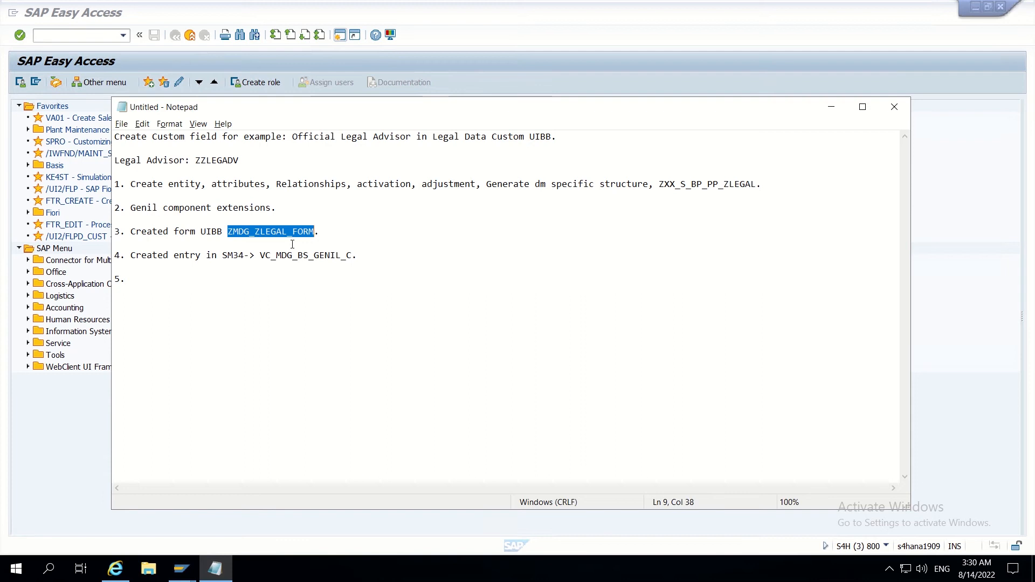
left_click(153, 280)
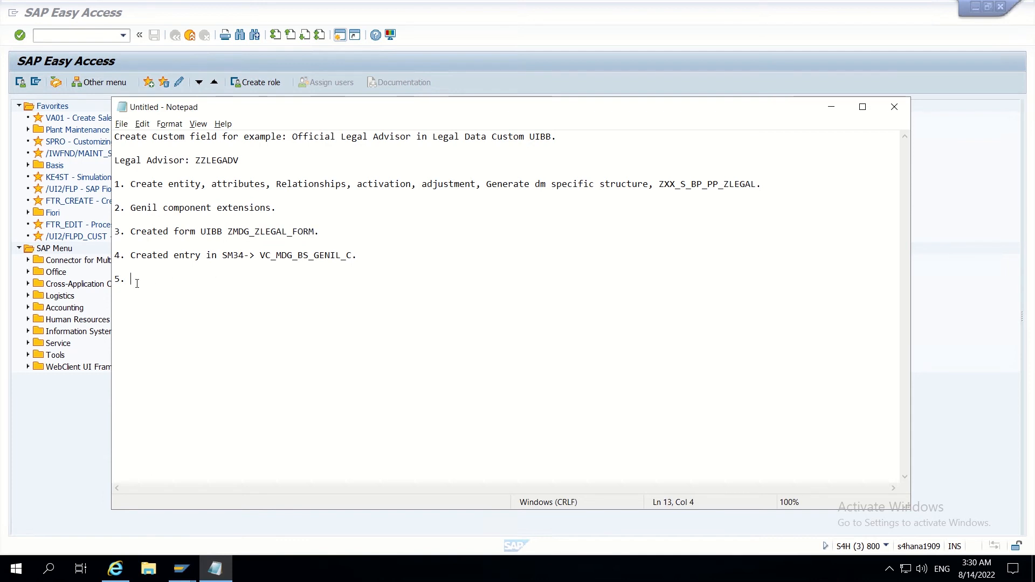
- Switch to the browser's Search Customer page and create a new organization with change request type Create Customer - Planet
left_click(115, 568)
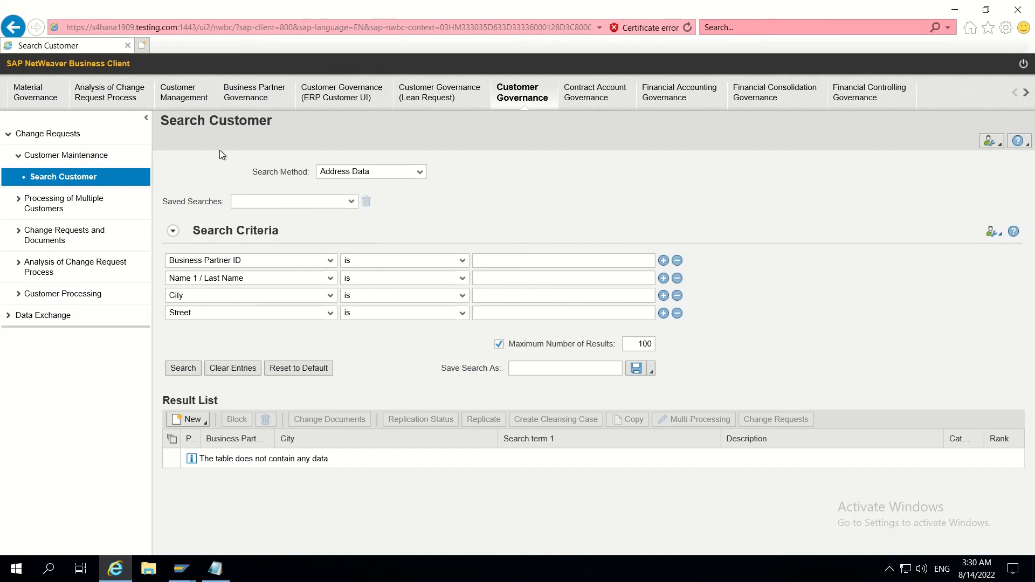
left_click(187, 426)
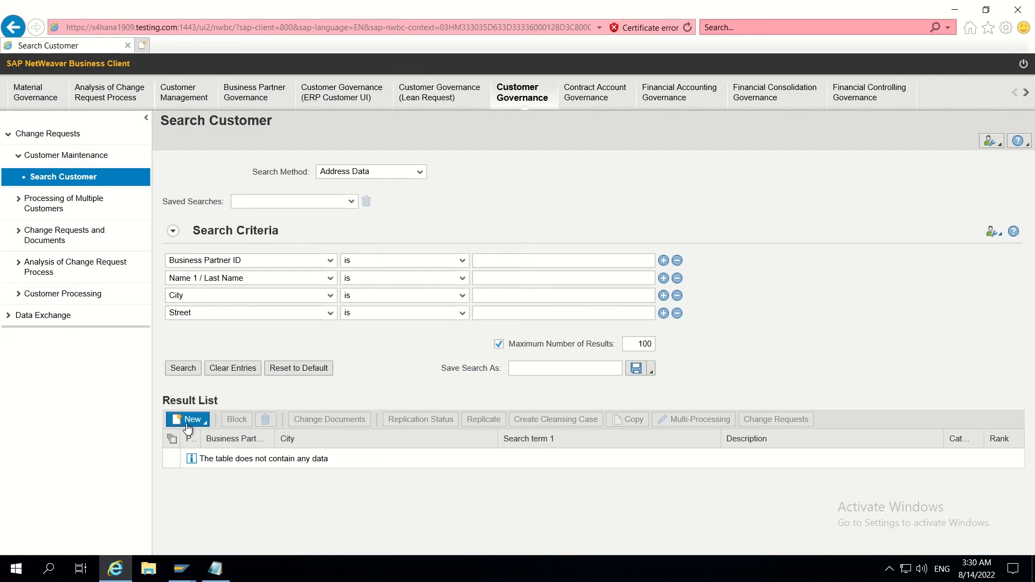
left_click(197, 434)
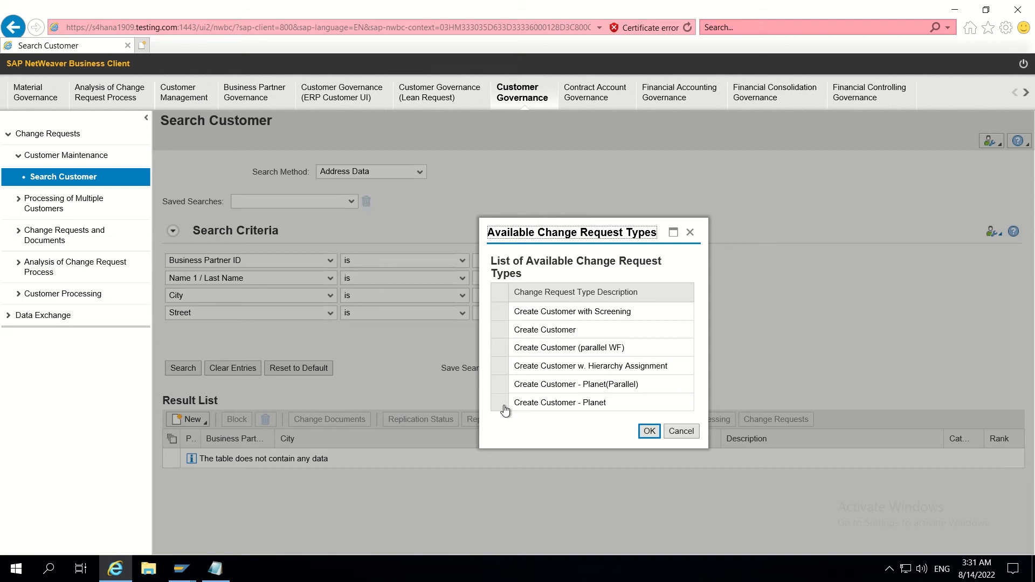
left_click(535, 404)
left_click(649, 432)
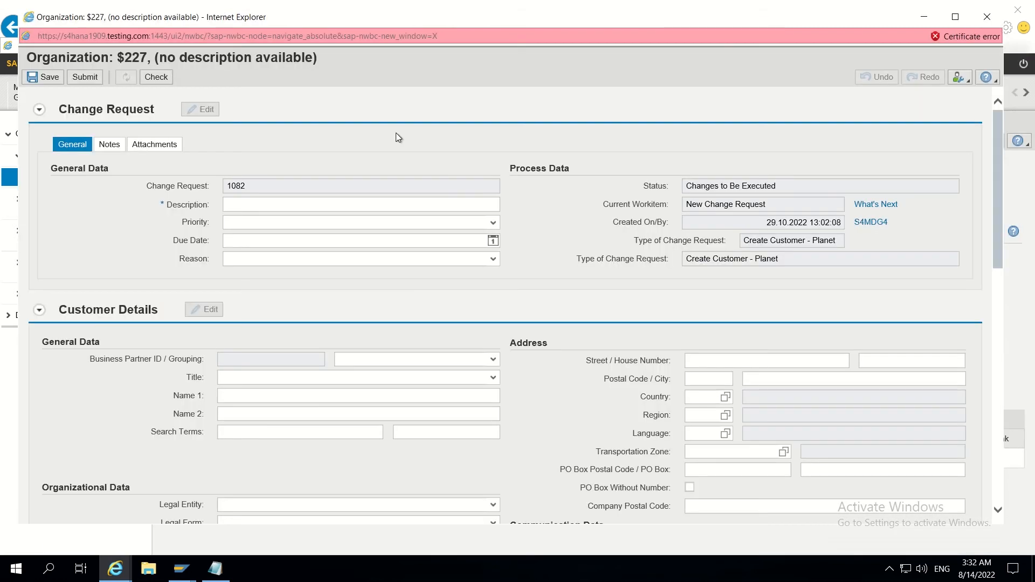
- Examine the sections of the new customer change request page, from Change Request down to ERP Customers
scroll(395, 132, "down", 3)
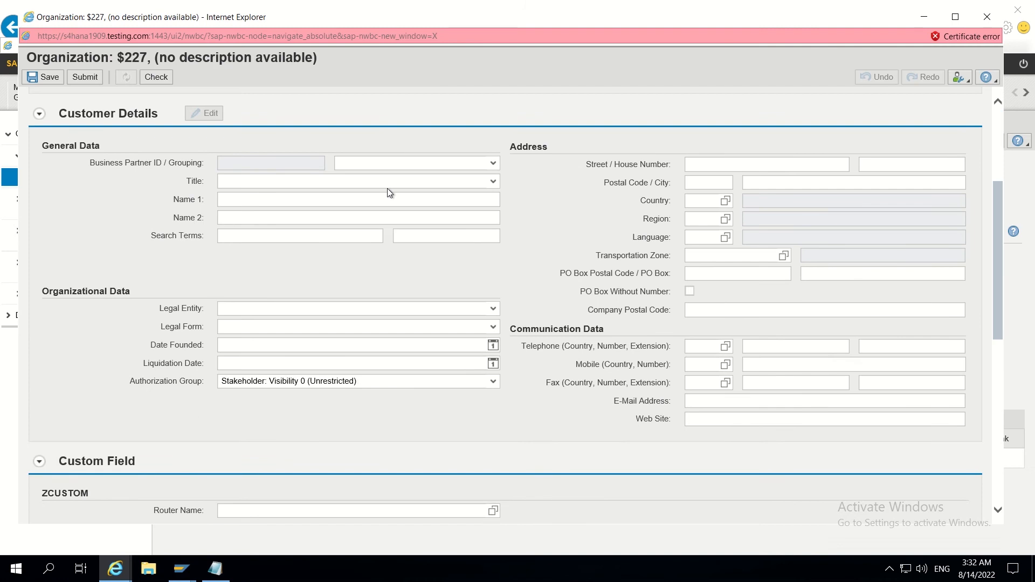
scroll(122, 377, "down", 5)
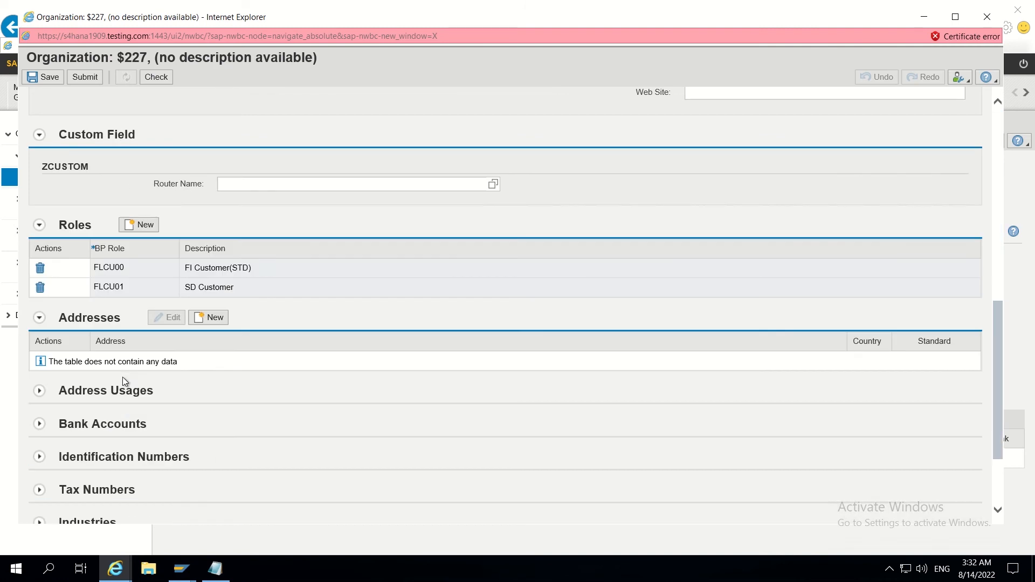
scroll(206, 349, "down", 2)
scroll(206, 373, "up", 1)
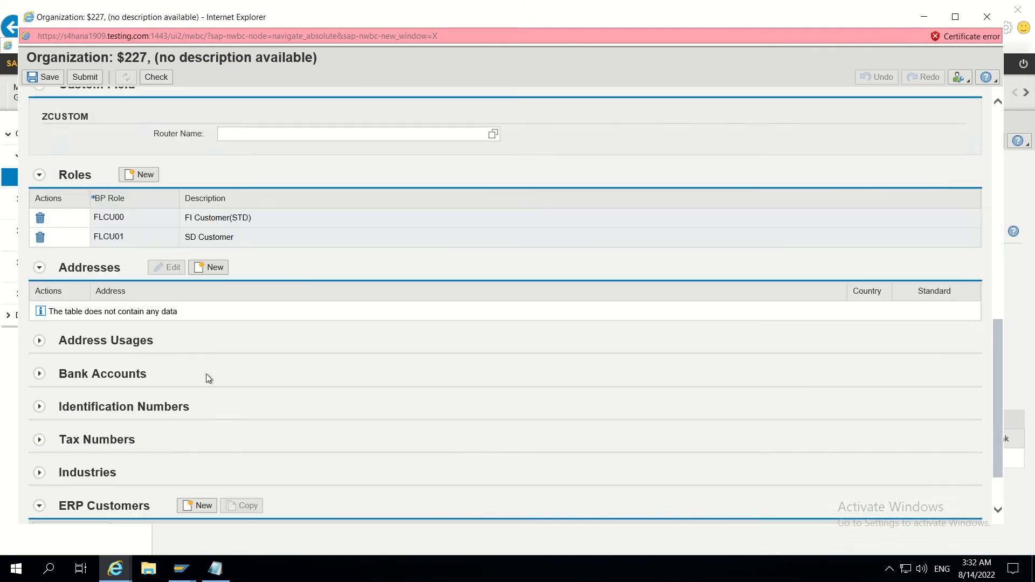
scroll(206, 374, "up", 9)
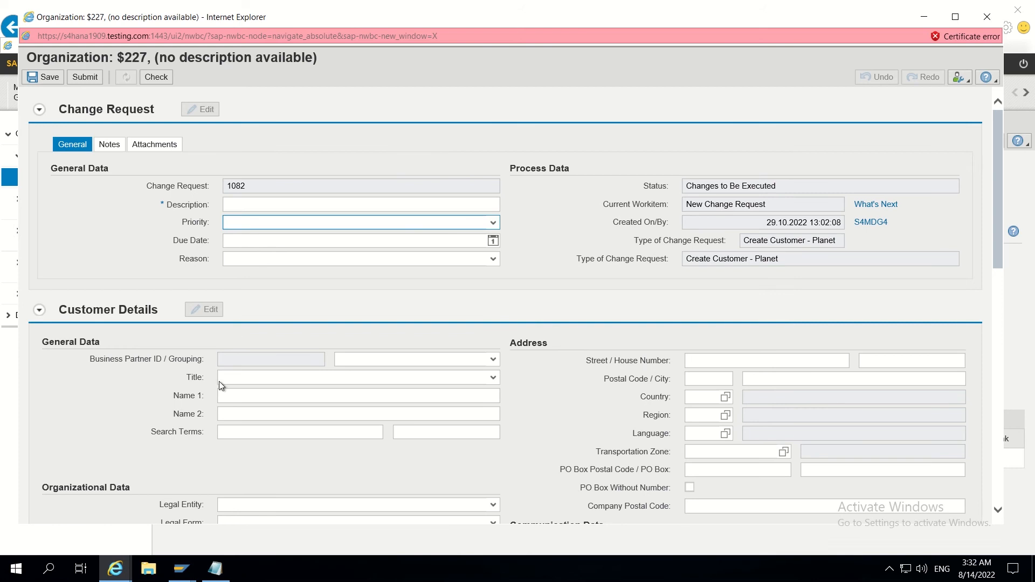
- Collapse the Customer Details and Custom Field sections of the new customer page
scroll(185, 360, "down", 6)
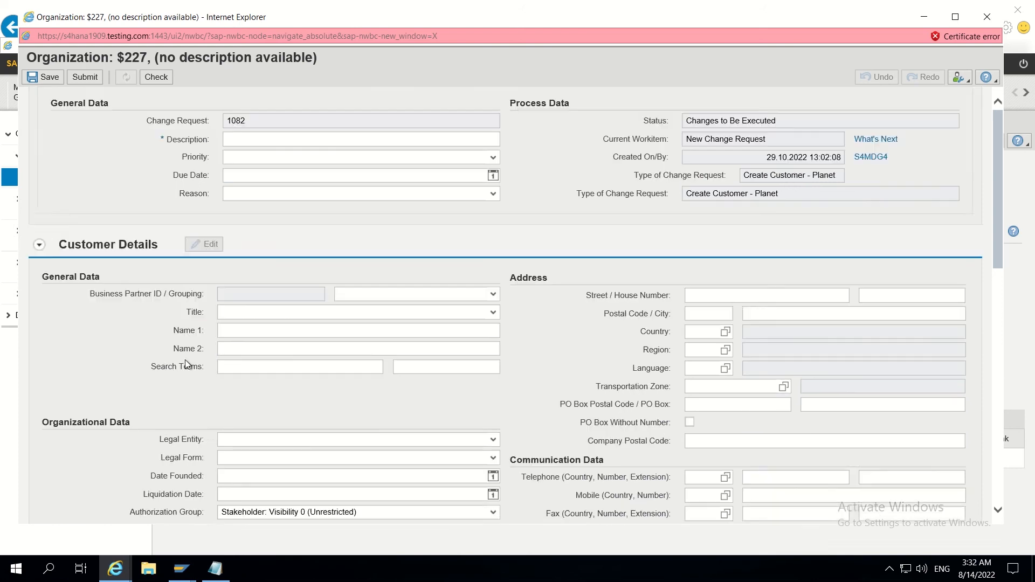
scroll(197, 333, "up", 6)
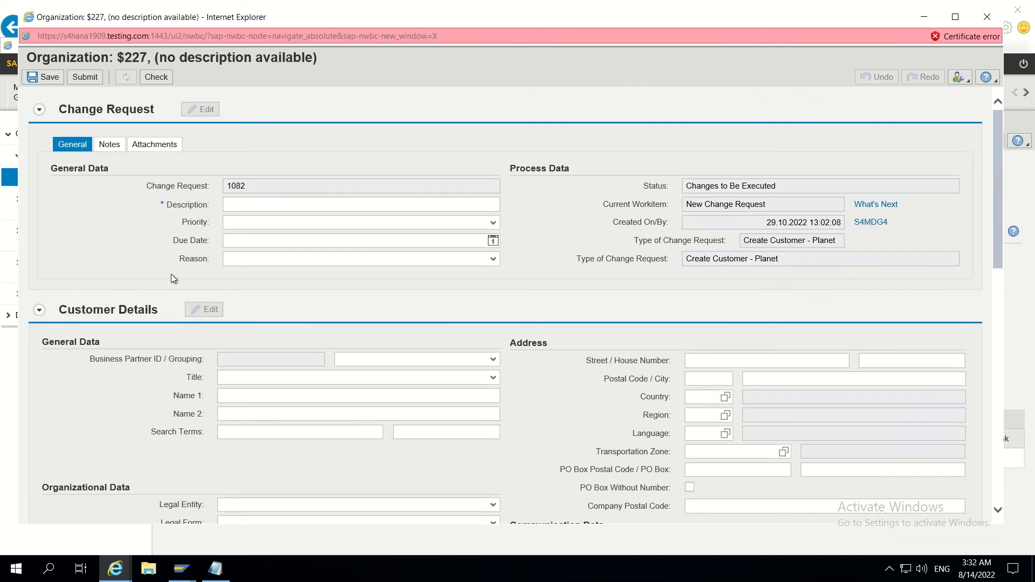
scroll(170, 274, "down", 6)
scroll(158, 297, "up", 5)
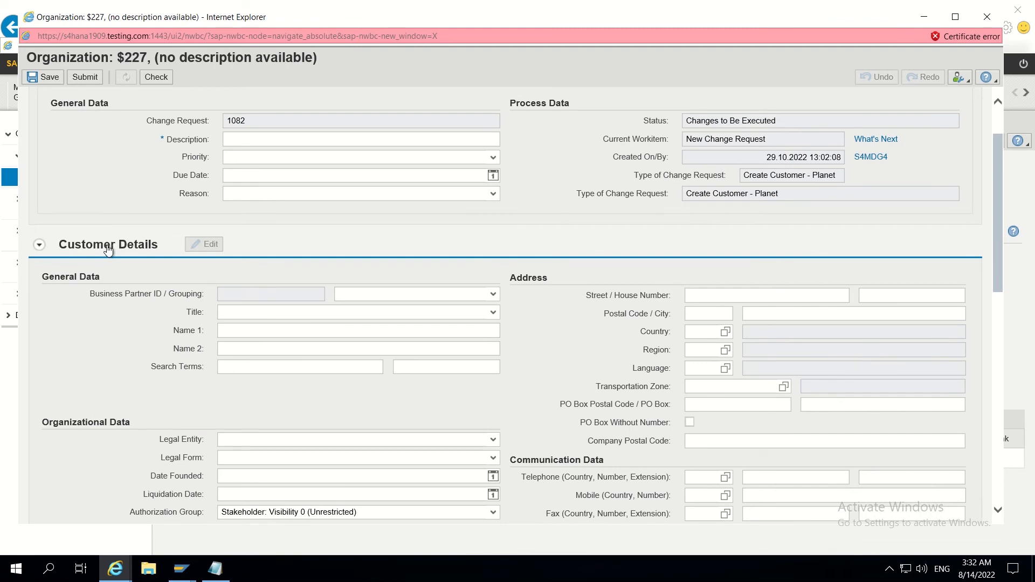
scroll(108, 244, "down", 3)
scroll(106, 246, "up", 1)
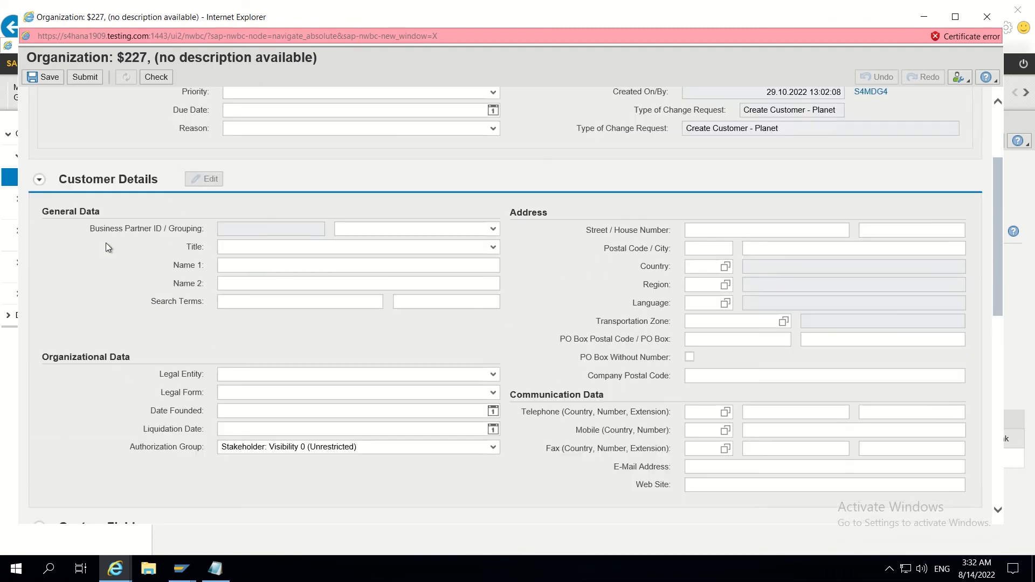
left_click(58, 181)
left_click(72, 216)
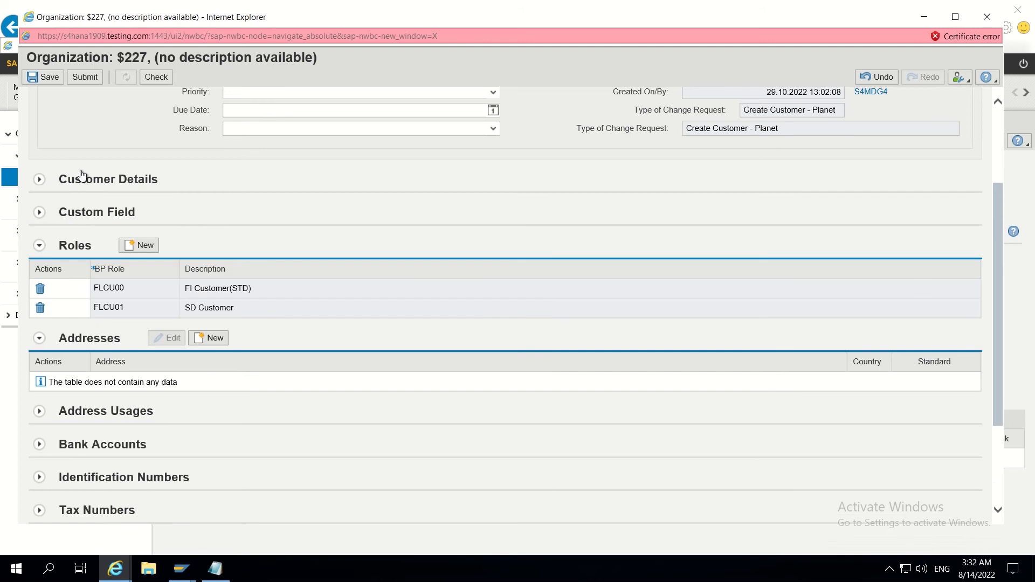
- Open the technical help for the customer page and open its application configuration BS_OVP_CU in a maximized window
right_click(126, 188)
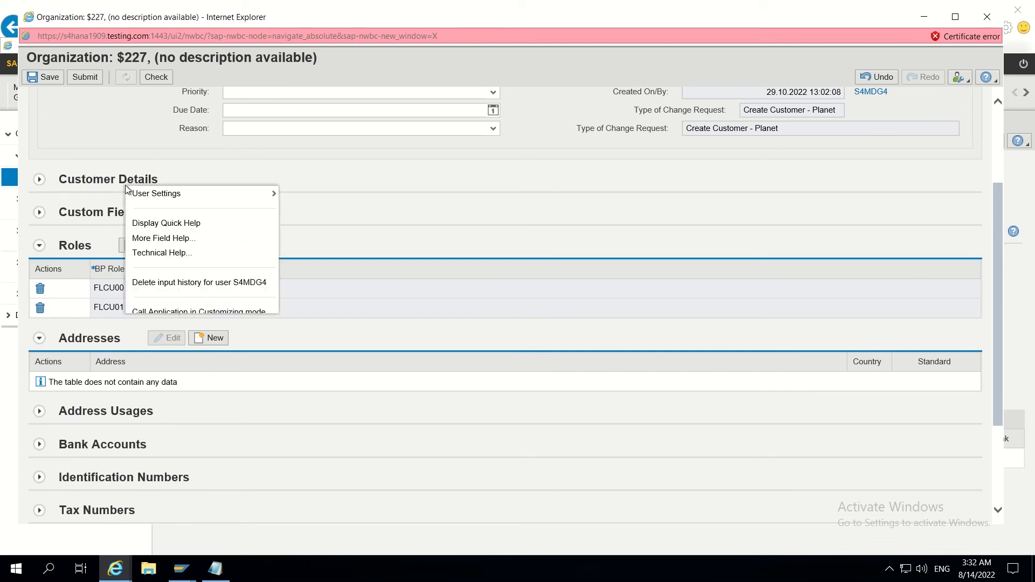
left_click(164, 252)
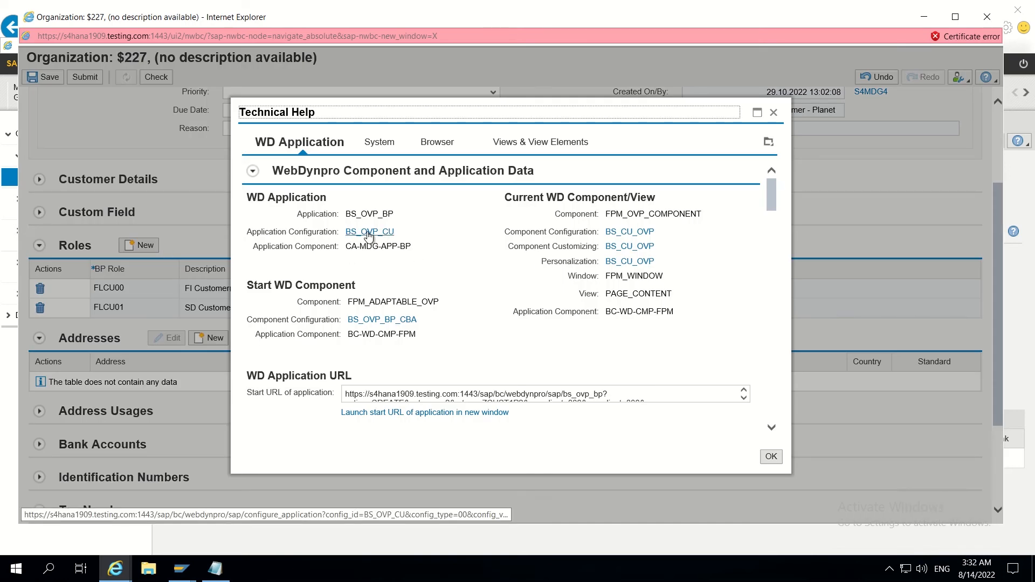
left_click(369, 233)
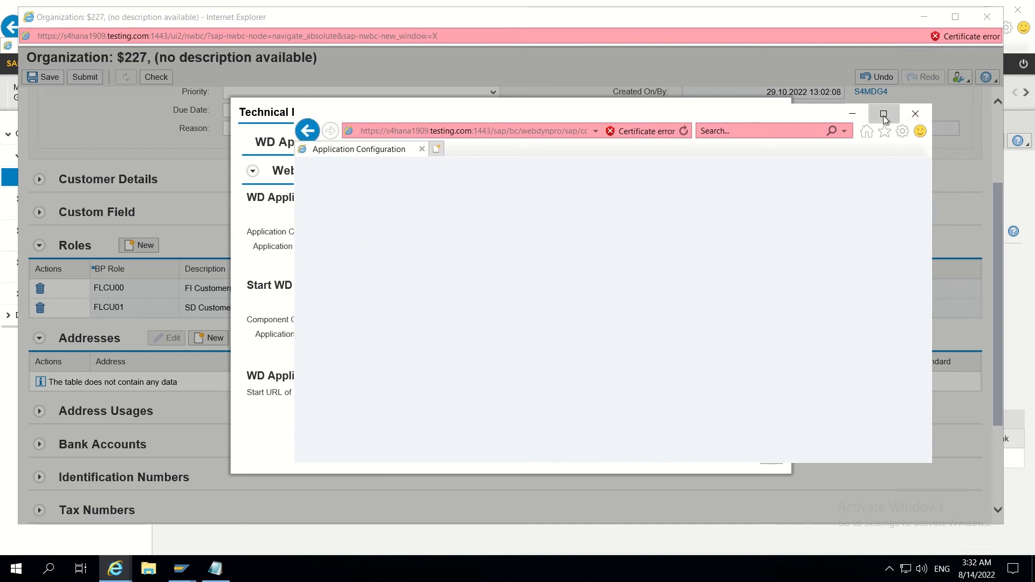
left_click(883, 114)
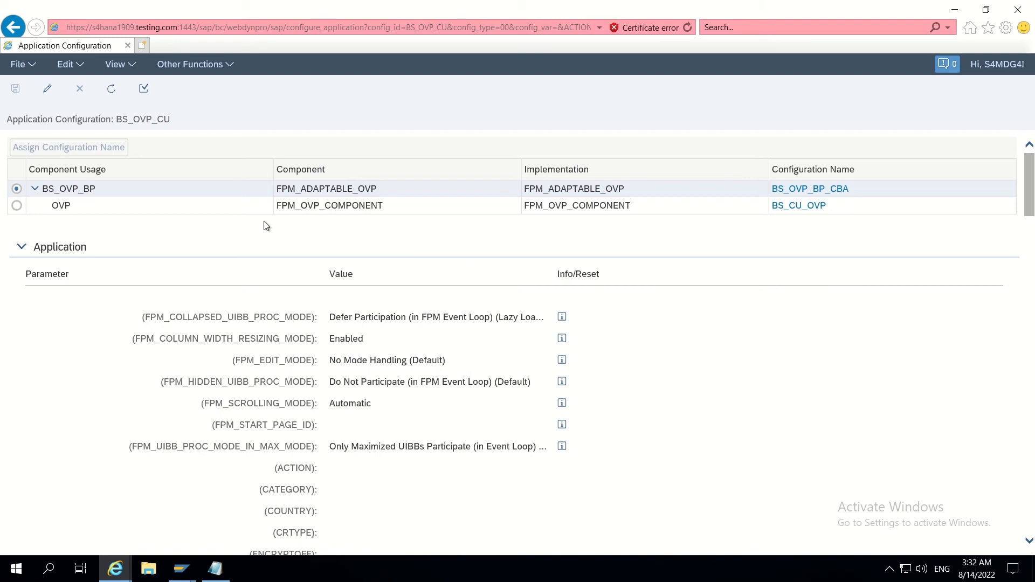
- Open the component configuration BS_CU_OVP of the OVP usage and start editing its customizing in a maximized window
left_click(797, 207)
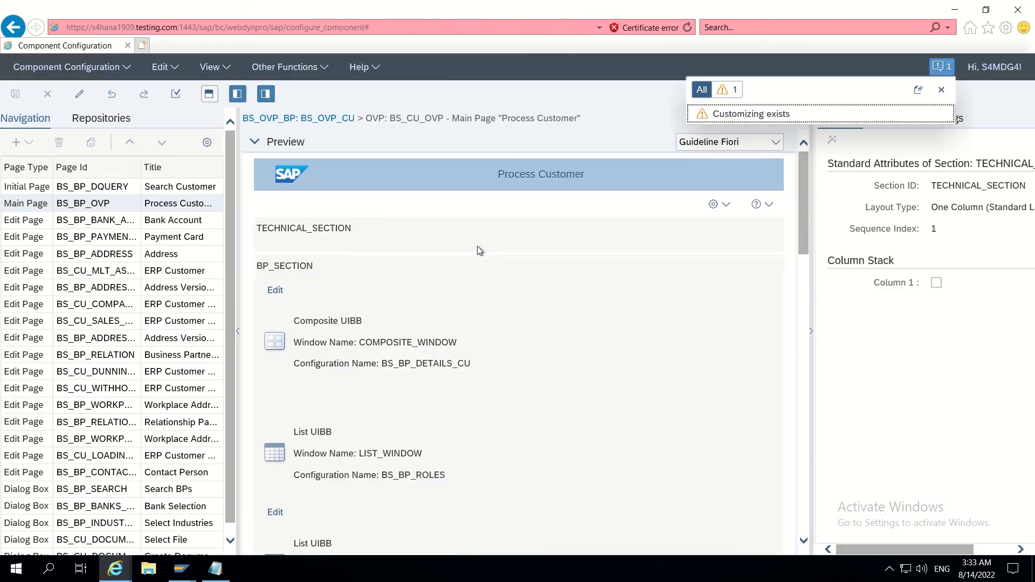
left_click(475, 245)
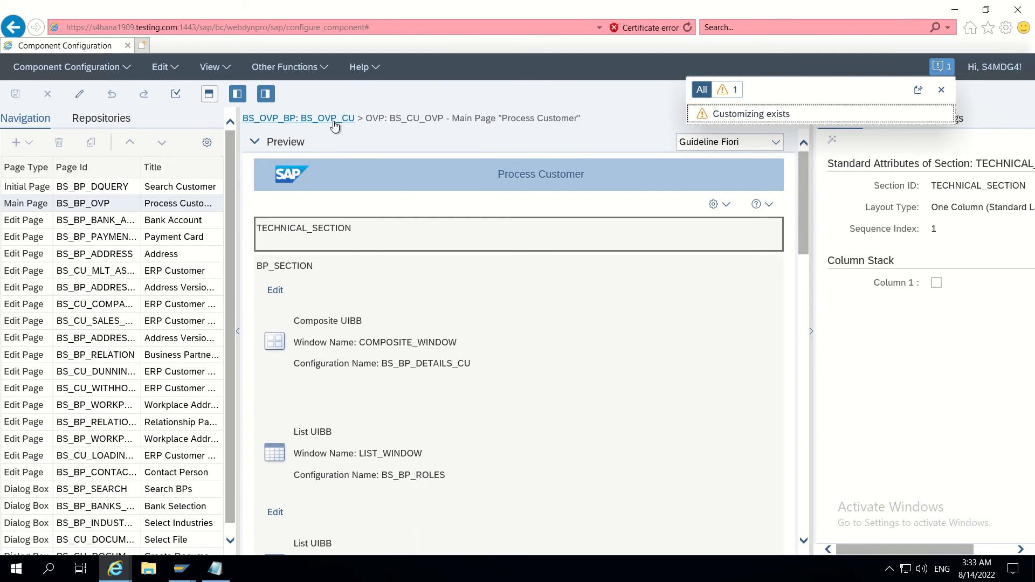
left_click(311, 67)
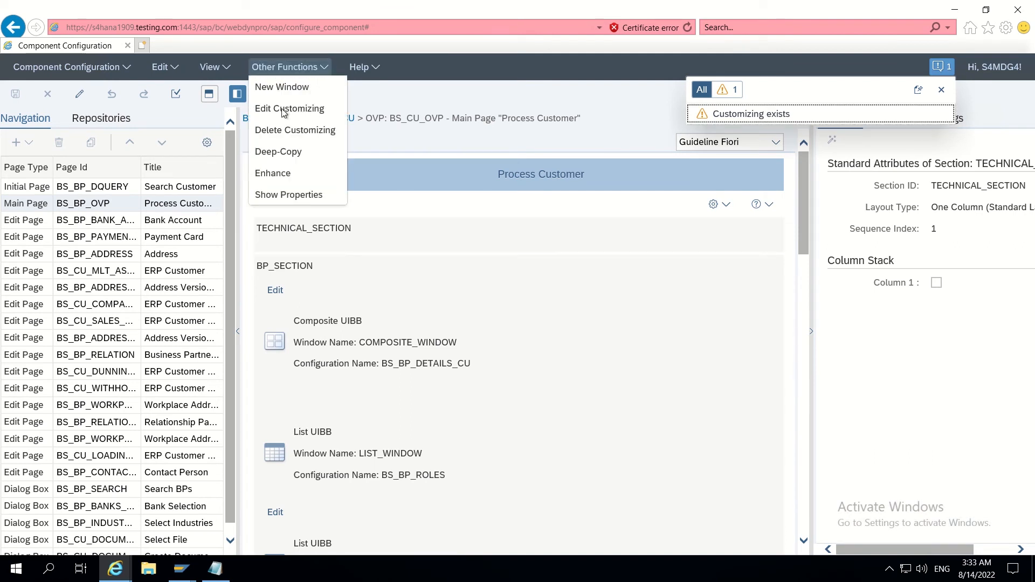
left_click(311, 109)
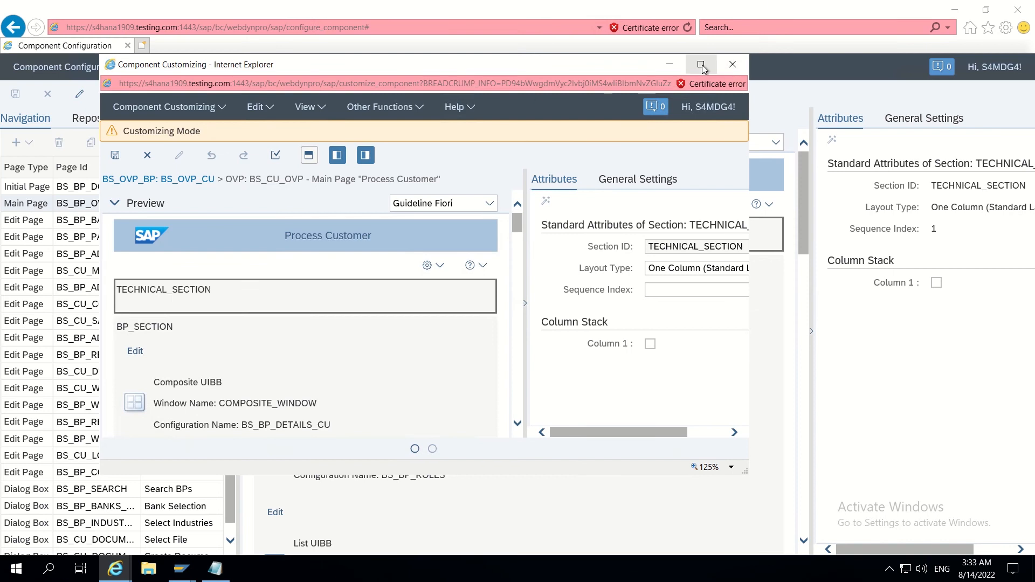
left_click(700, 65)
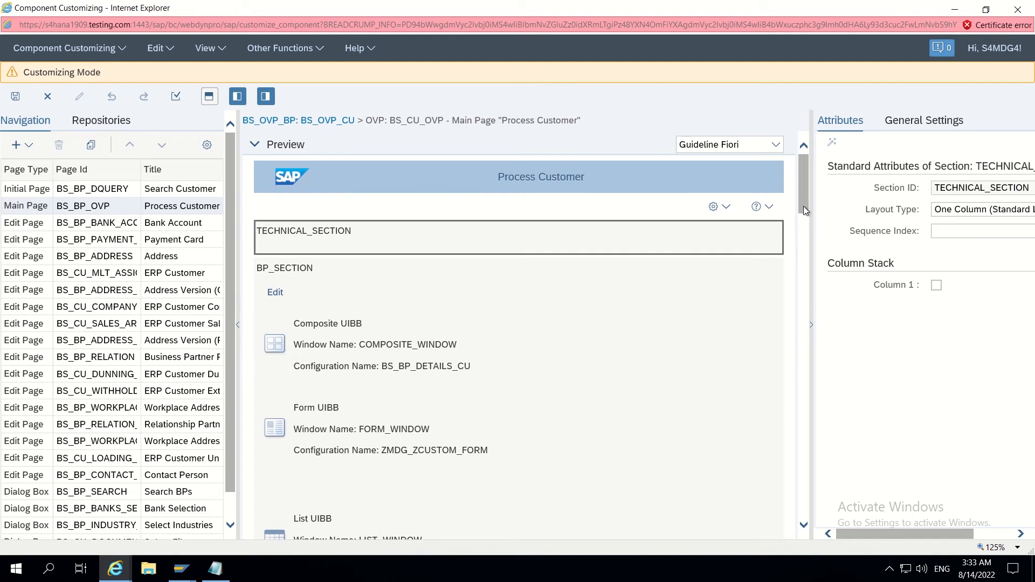
- Add a Form Component UIBB to BP_SECTION in the overview page schema of the Process Customer main page
scroll(803, 206, "down", 4)
left_click_drag(803, 199, 791, 334)
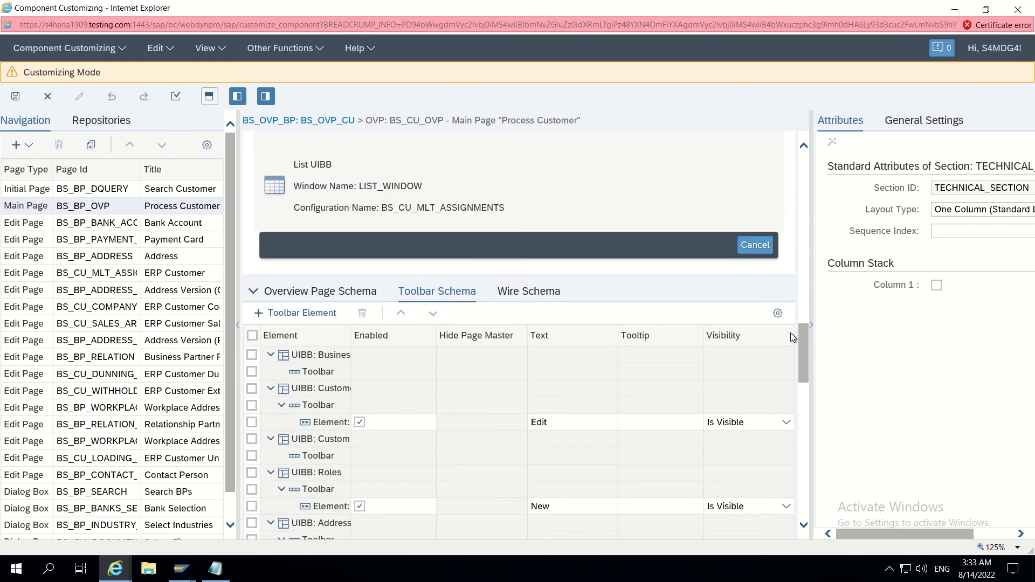
left_click(308, 296)
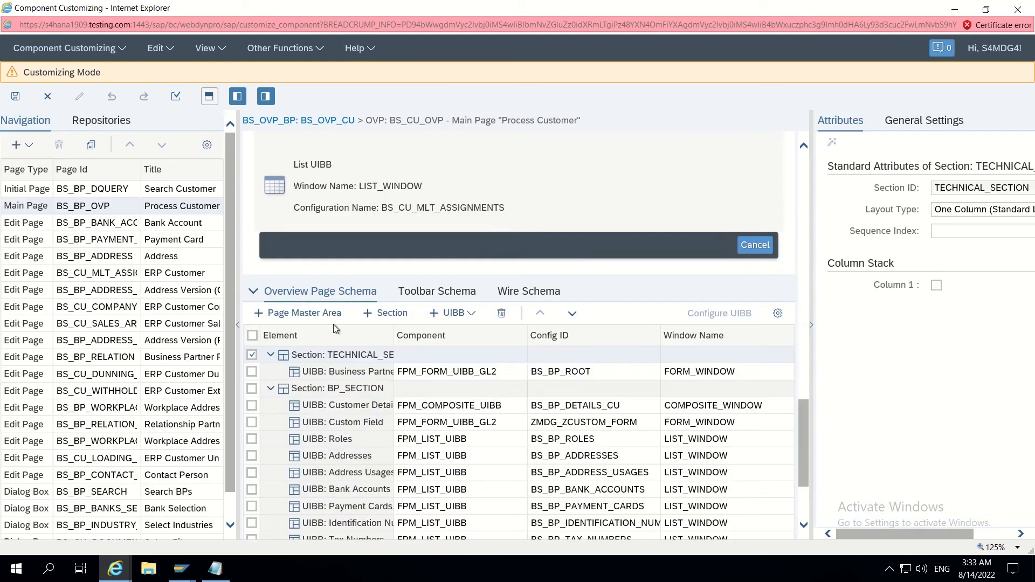
left_click(253, 355)
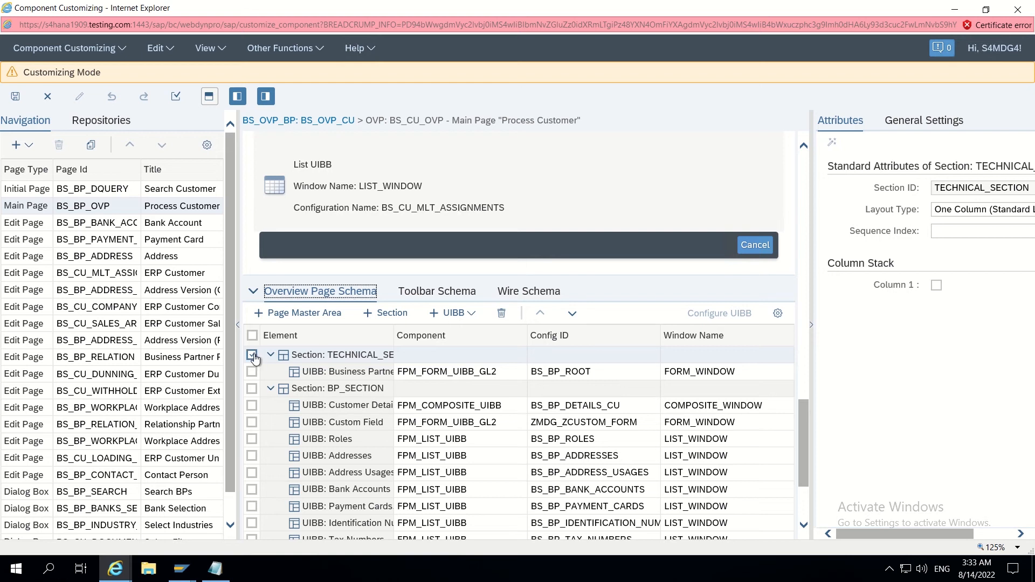
left_click(252, 355)
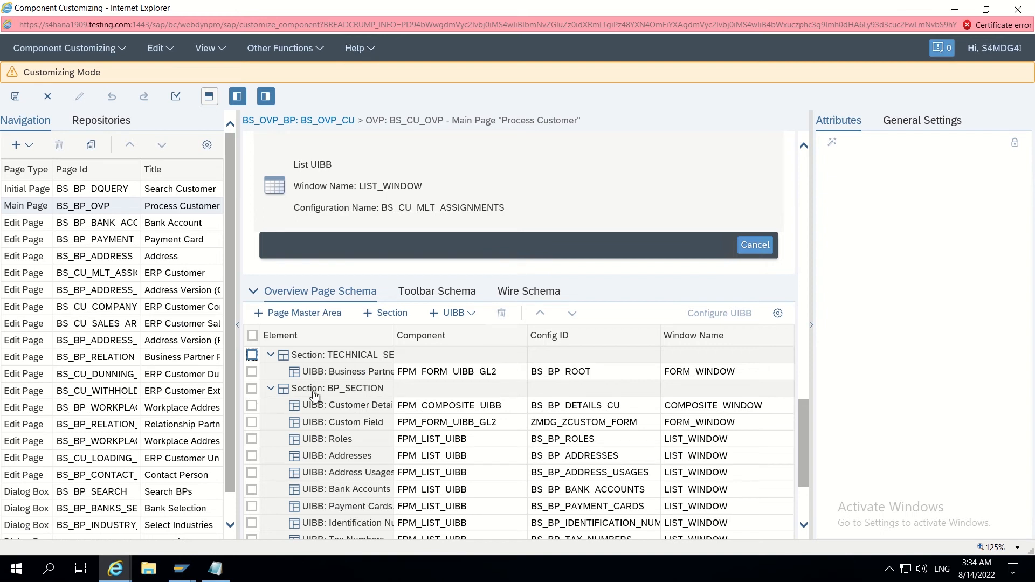
left_click(251, 388)
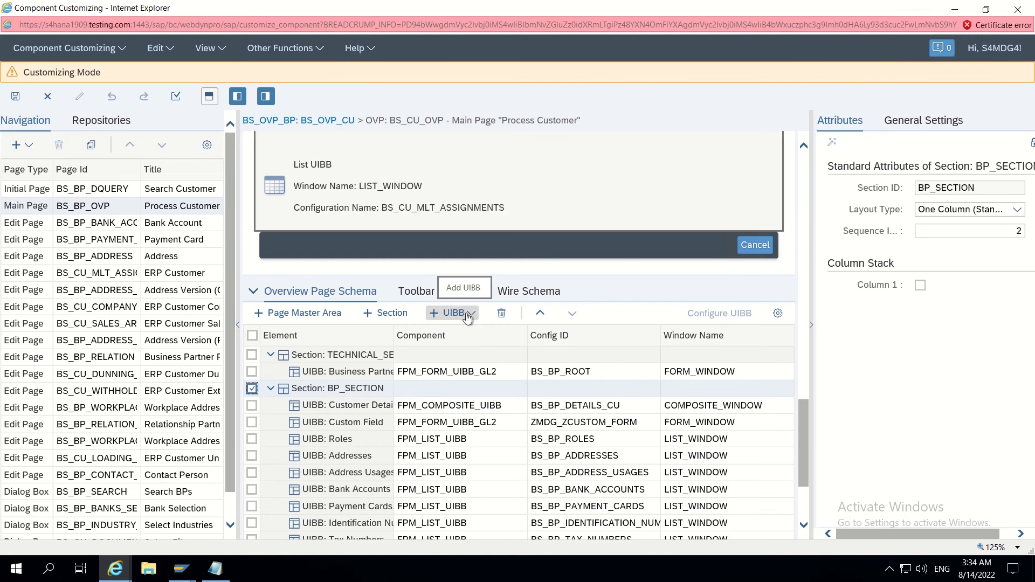
left_click(467, 315)
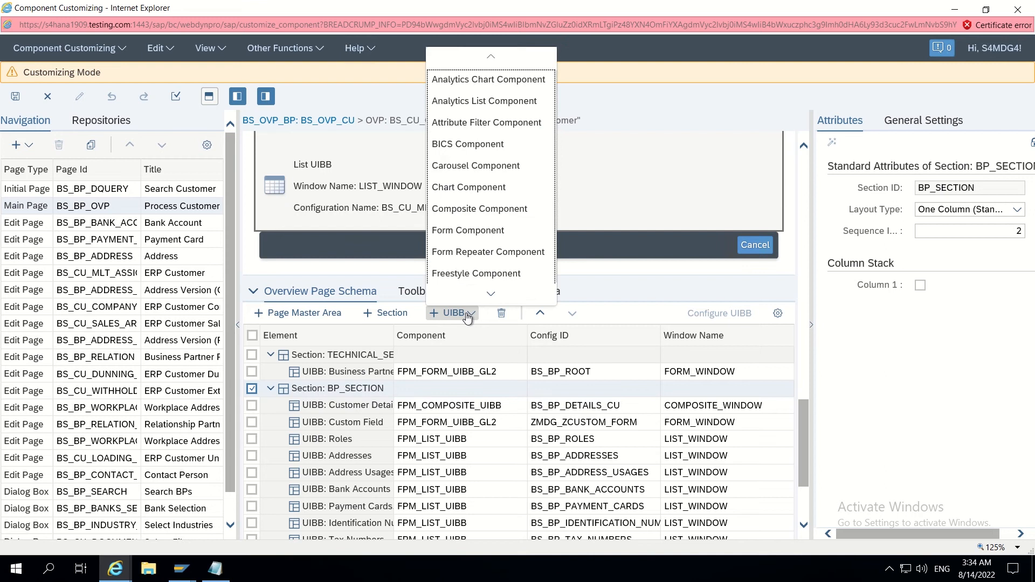
left_click(468, 230)
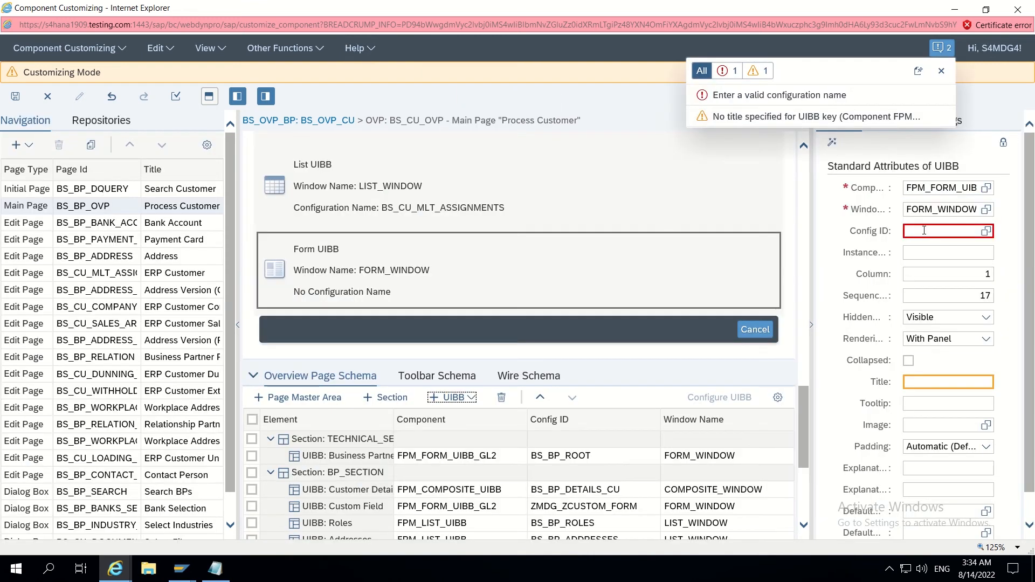
- Set the new form UIBB's Config ID to ZMDG_ZLEGAL_FORM, copying the name from note 3 in Notepad
left_click(923, 230)
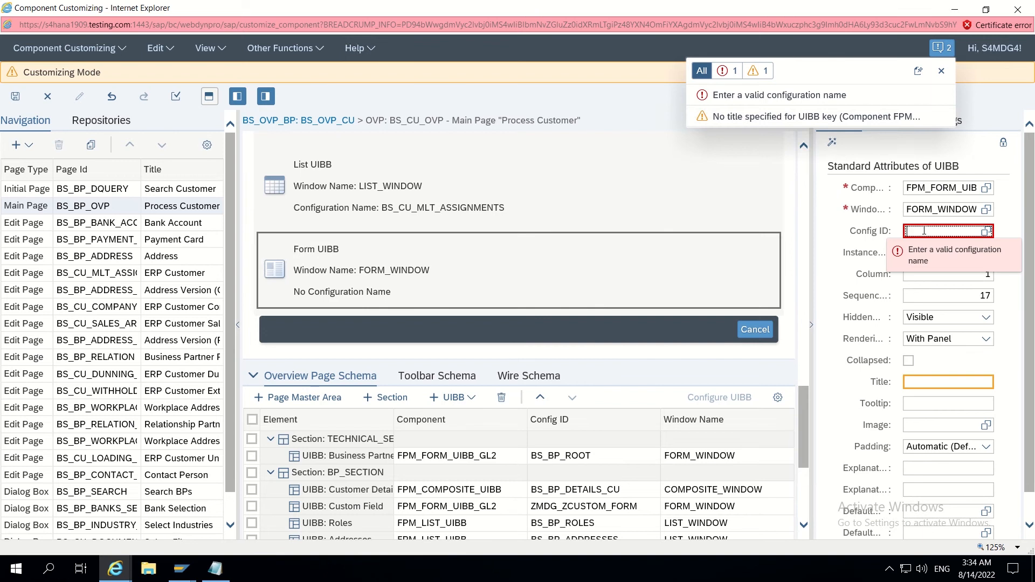
left_click(221, 571)
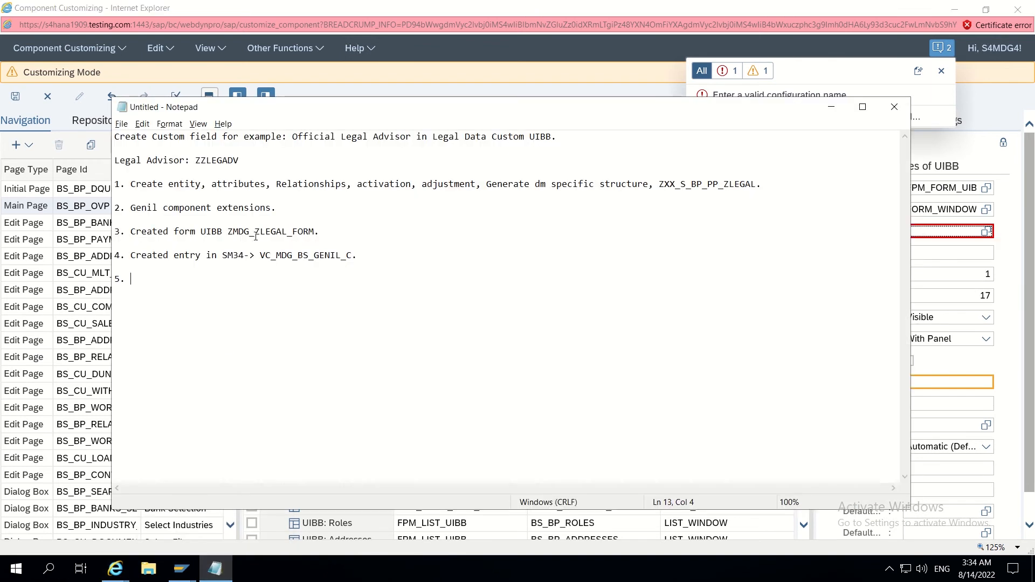
left_click_drag(227, 232, 312, 236)
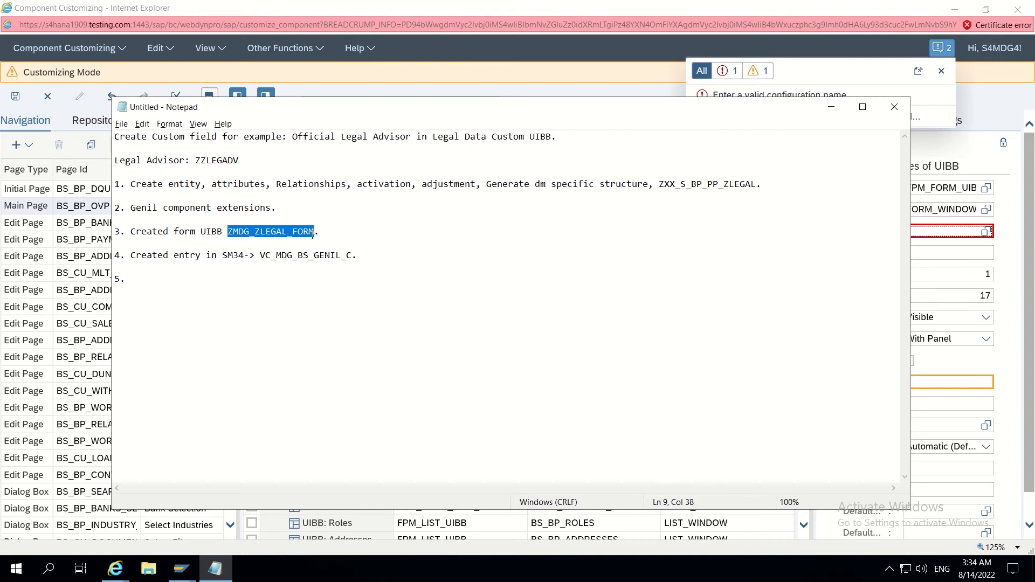
left_click(934, 230)
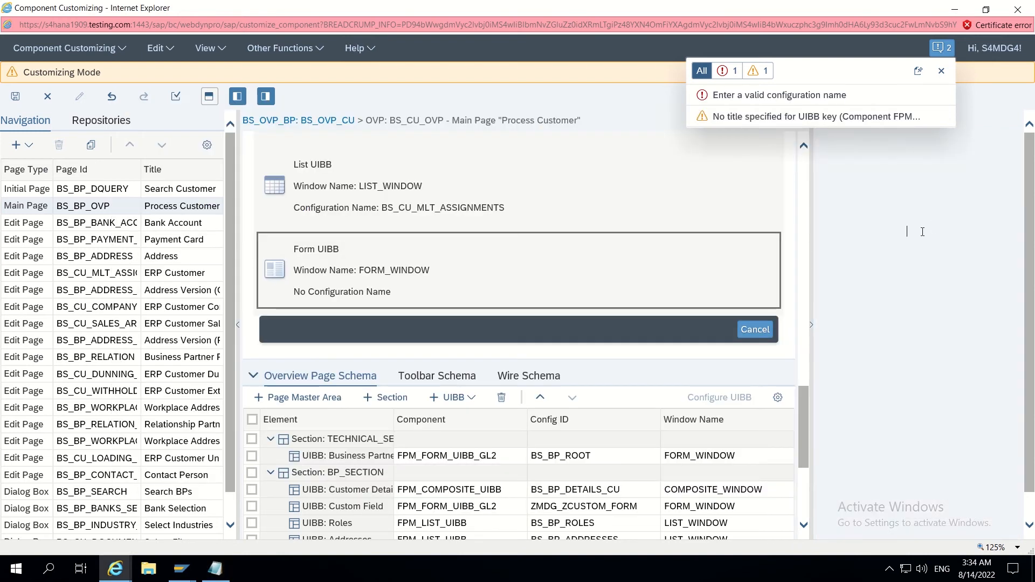
key("ctrl+v")
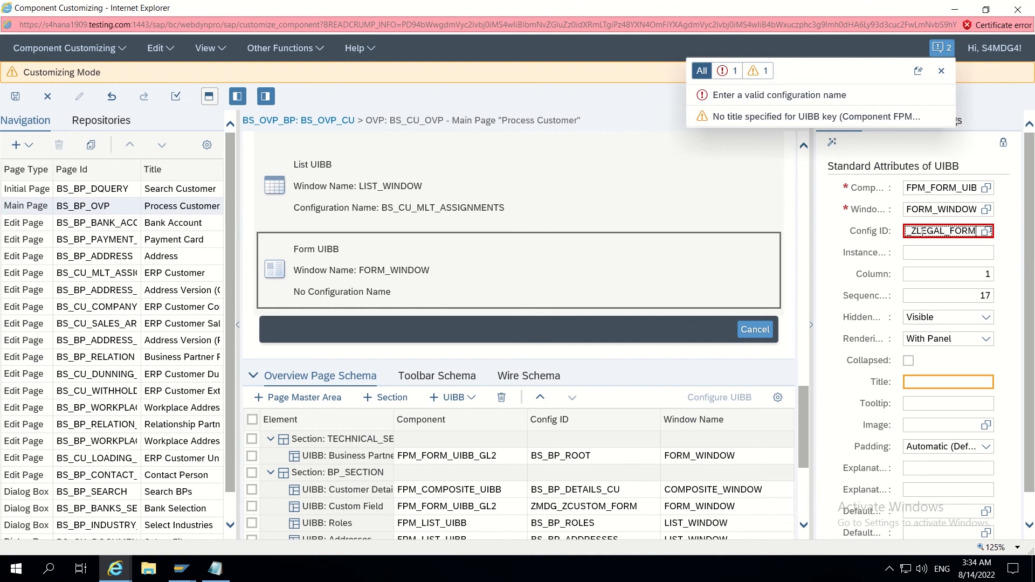
key("Return")
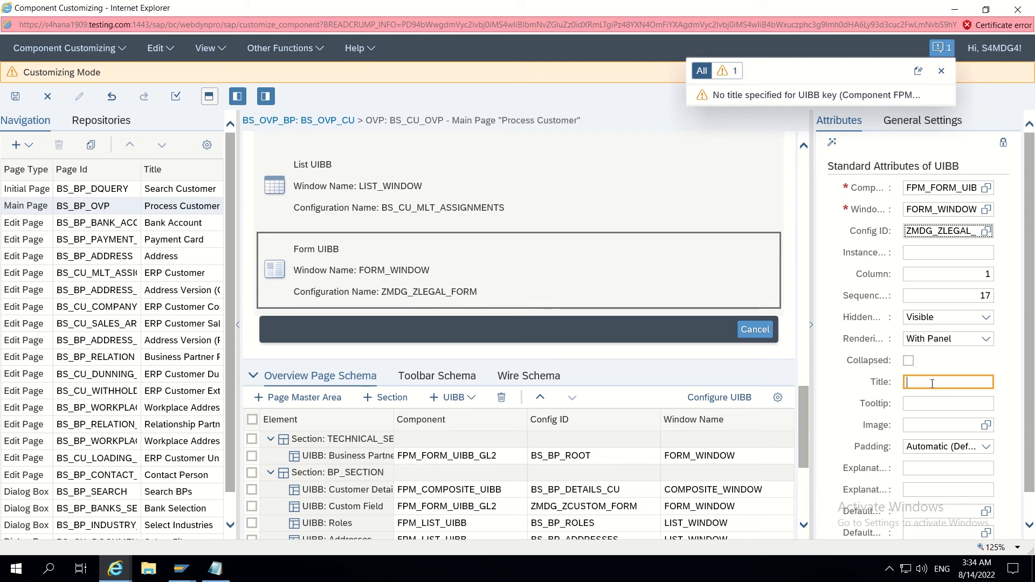
- Set the title of the new form UIBB to "Legal Data"
left_click(932, 382)
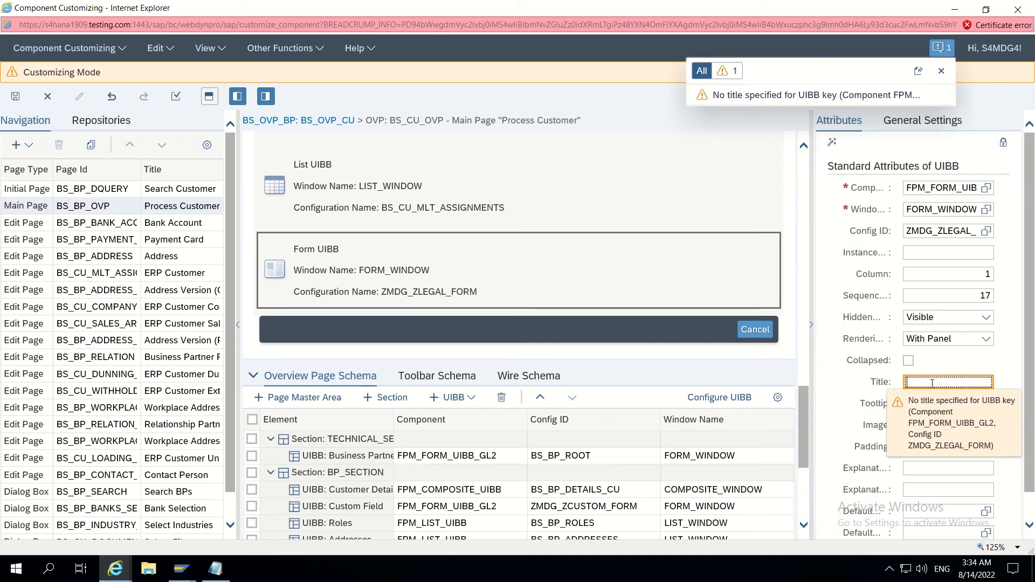
type("L")
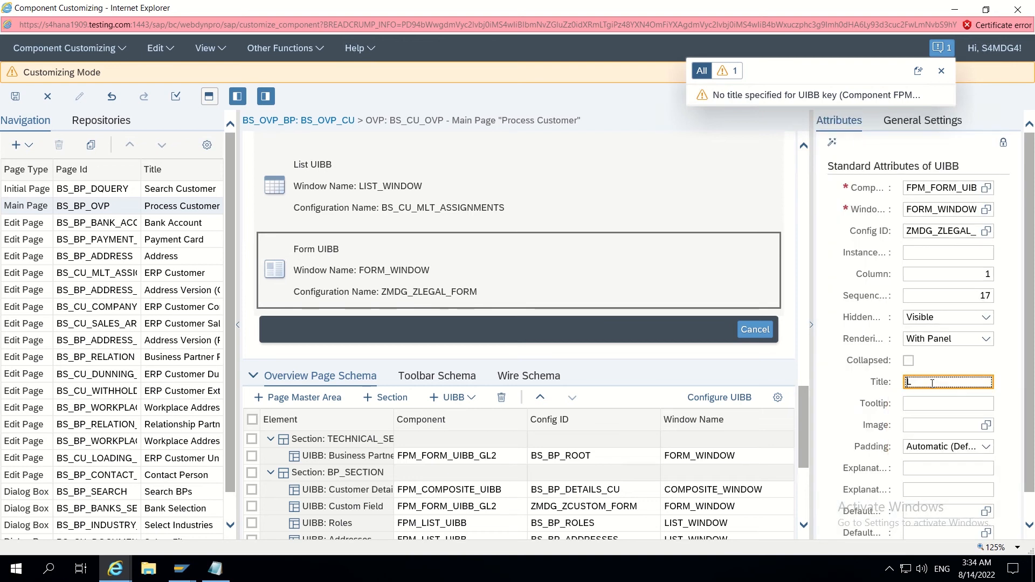
type("egal Data")
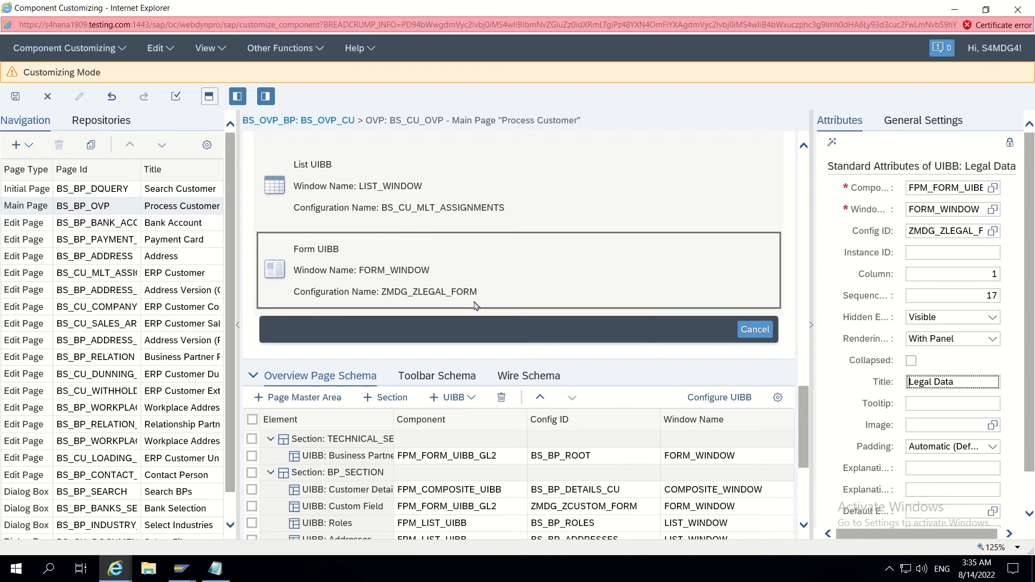
- Move the Legal Data UIBB directly below Customer Details in BP_SECTION, deselect it and save the customizing
scroll(534, 372, "down", 3)
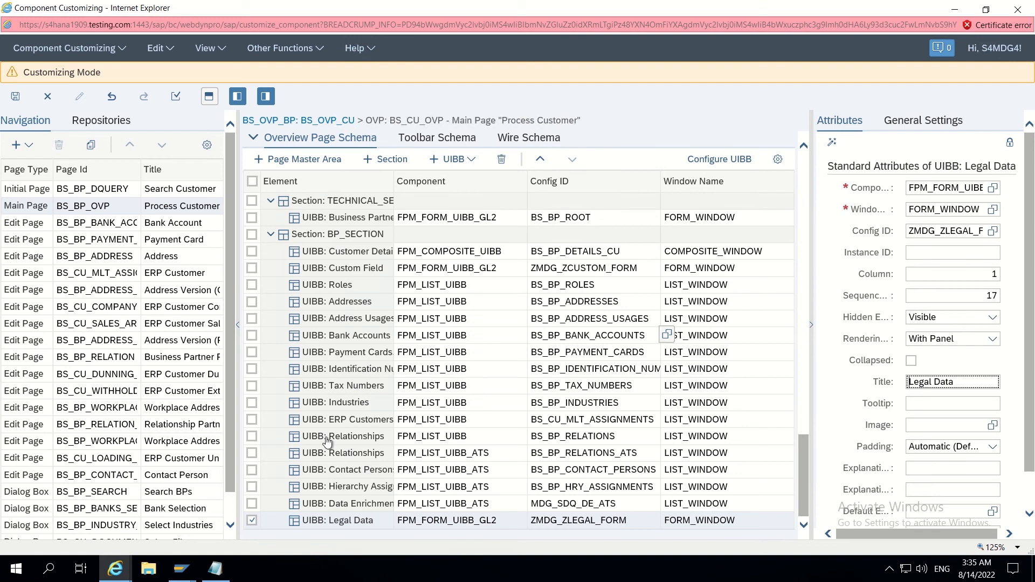
left_click(331, 522)
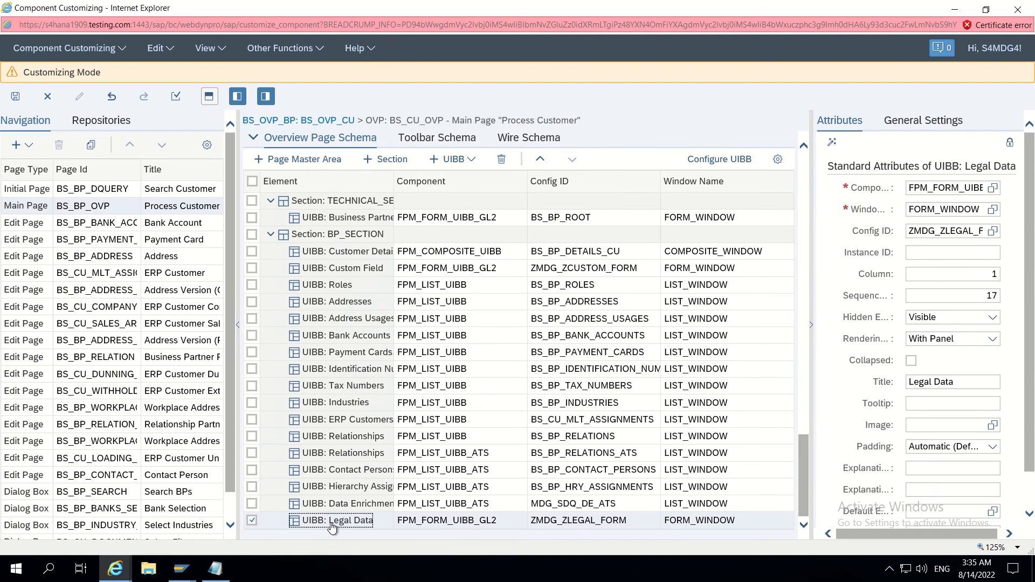
left_click_drag(331, 526, 319, 261)
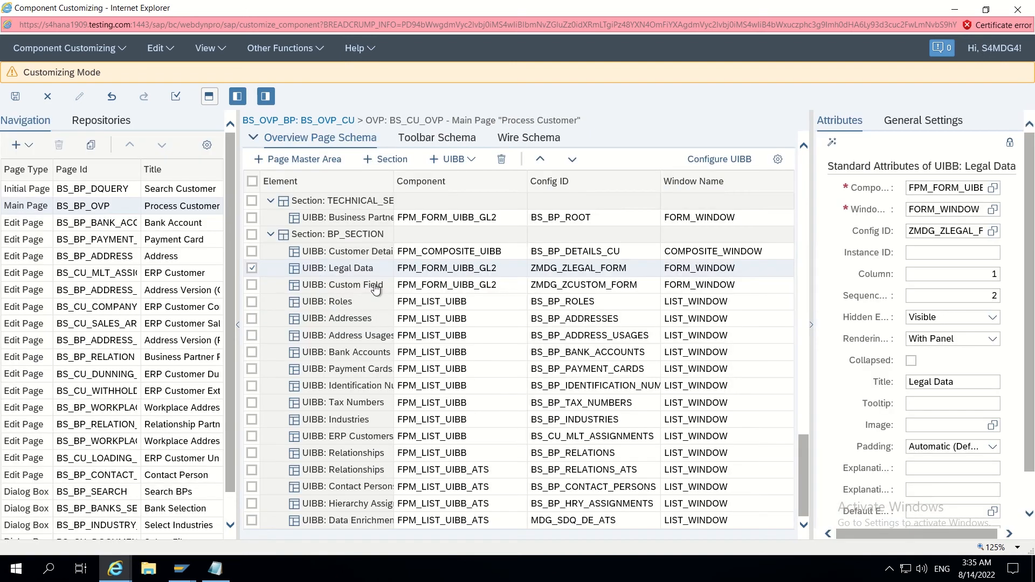
left_click(255, 267)
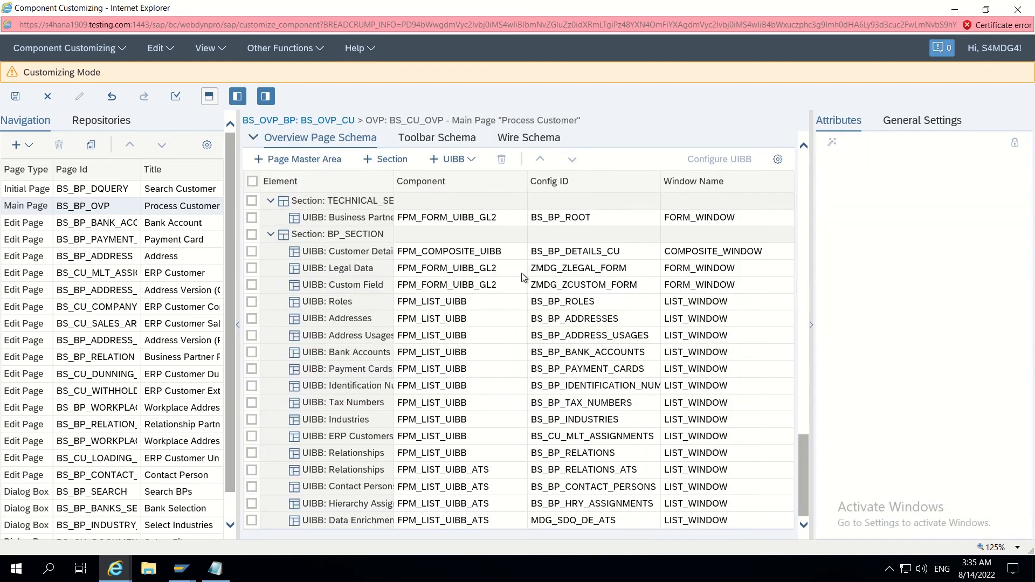
left_click(252, 268)
left_click(15, 97)
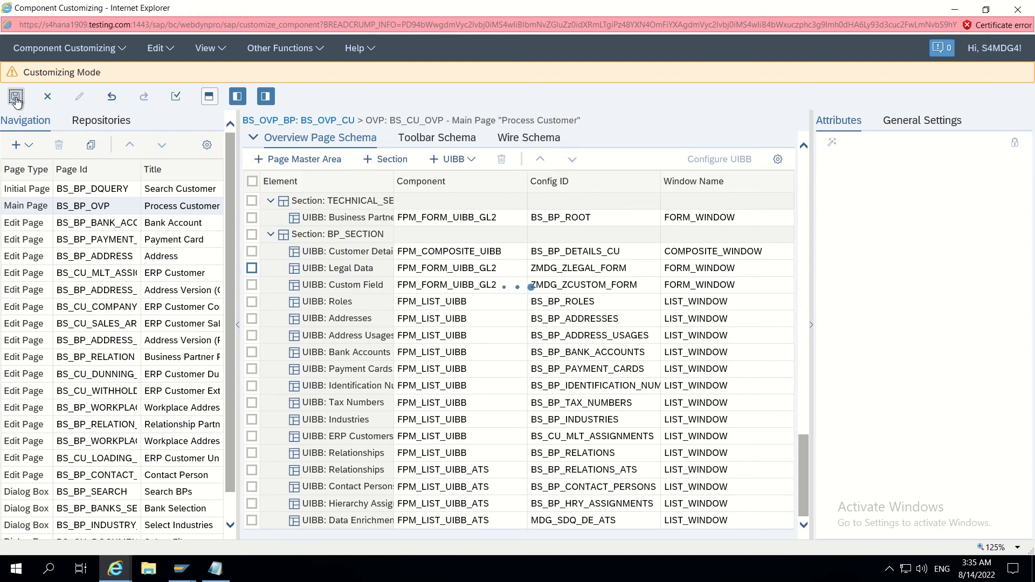
- Complete note 5 in Notepad with "Added custom form UIBB inside OVP of Customer." and start item 6
left_click(221, 578)
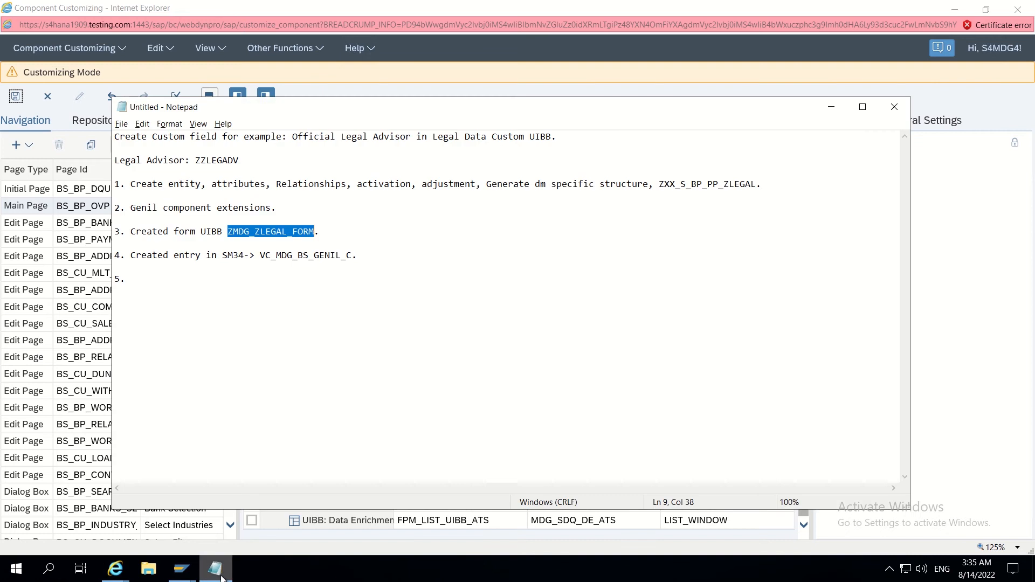
left_click(204, 317)
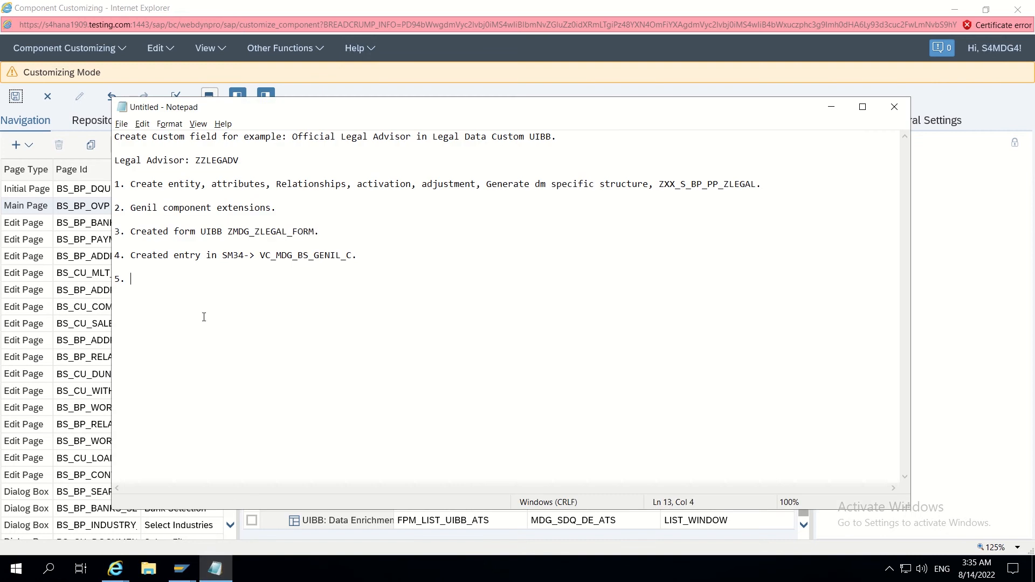
key("BackSpace")
type("Added custo")
type("m UIBB")
key("BackSpace")
key("BackSpace")
key("BackSpace")
key("BackSpace")
type("form UIBB inside ")
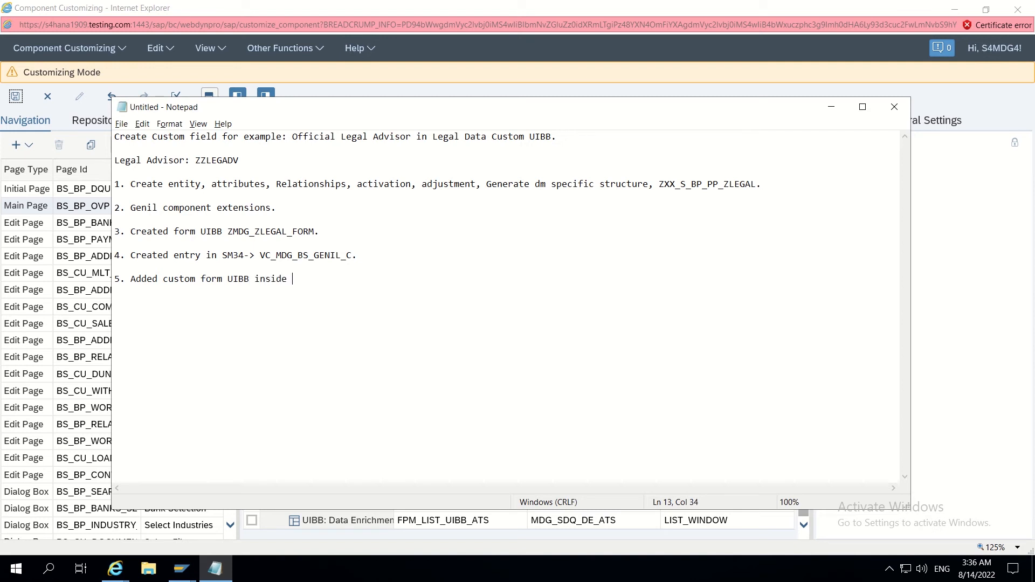
type("OVP of Customer.")
key("Return")
key("Return")
type("6.")
- Return to Component Customizing and save the page changes to customizing request S4HK903029
key("alt+Tab")
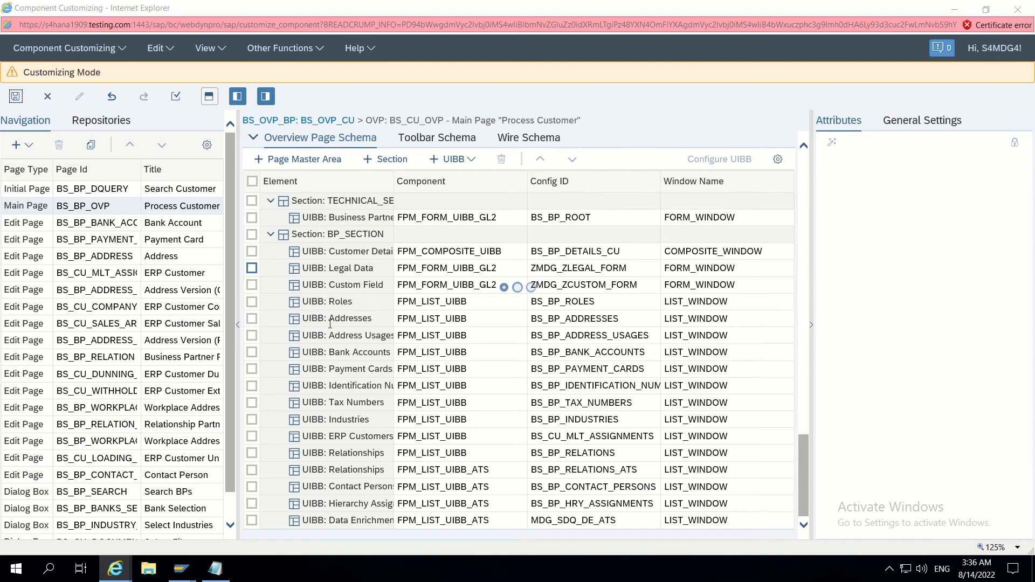
key("alt+Tab")
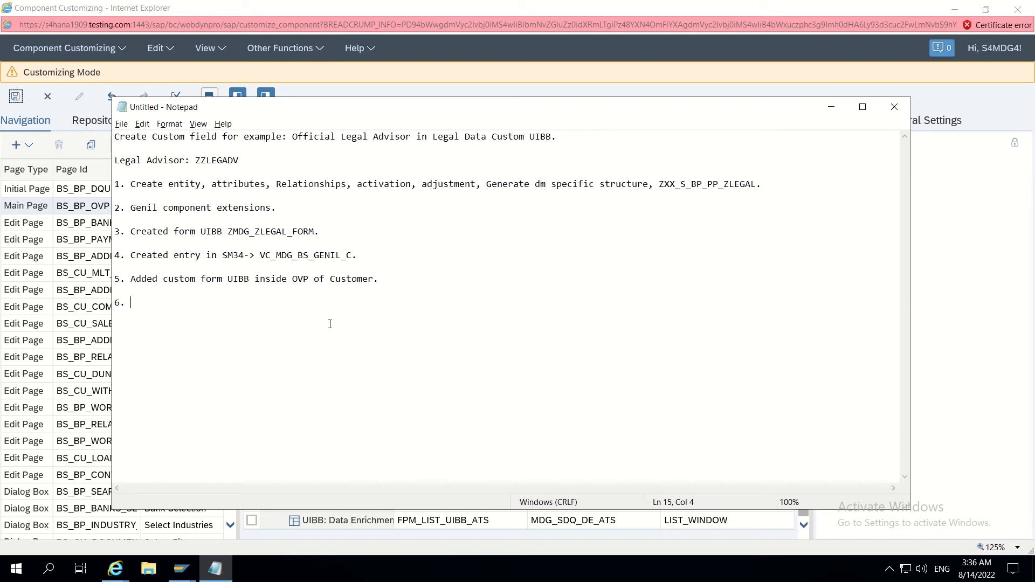
left_click(833, 106)
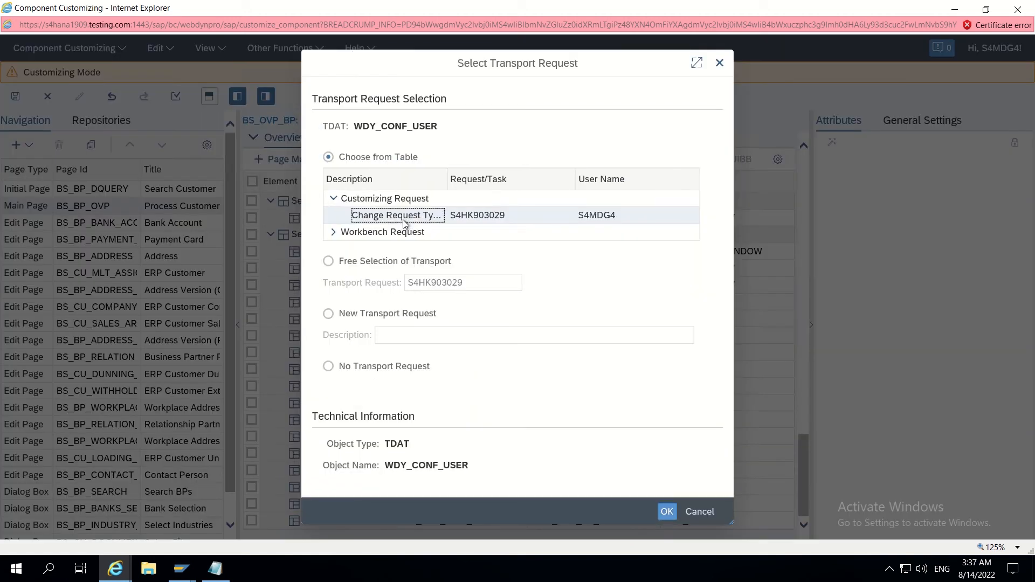
left_click(668, 512)
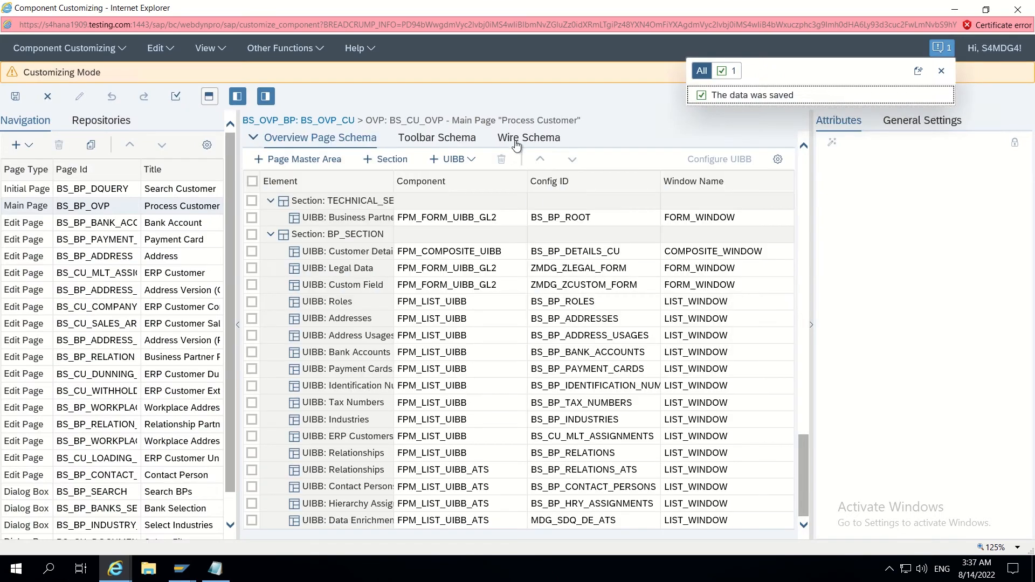
- Add a wire in the wire schema of the Process Customer page and set its component to FPM_FORM_UIBB_GL2
left_click(516, 141)
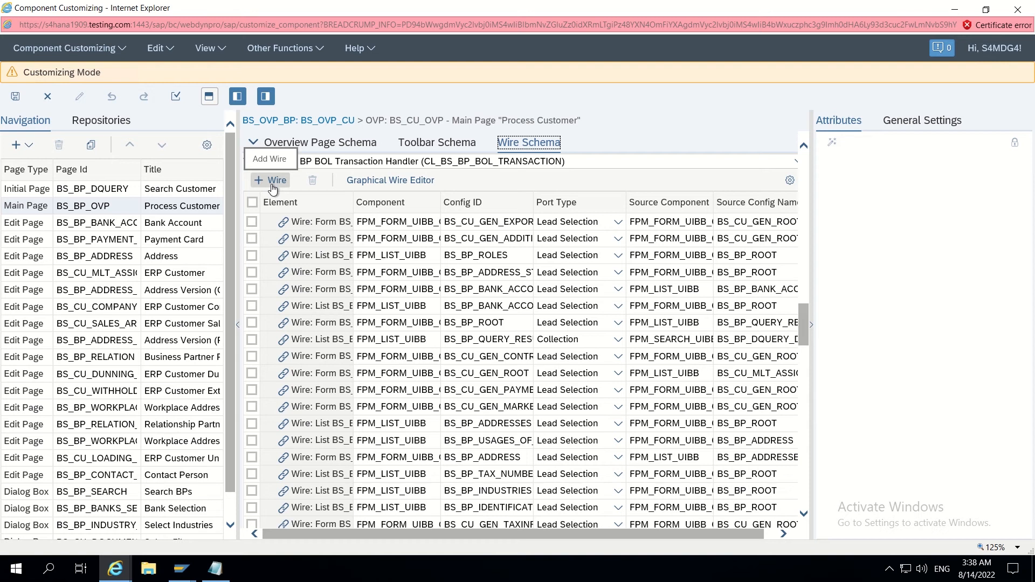
left_click(272, 187)
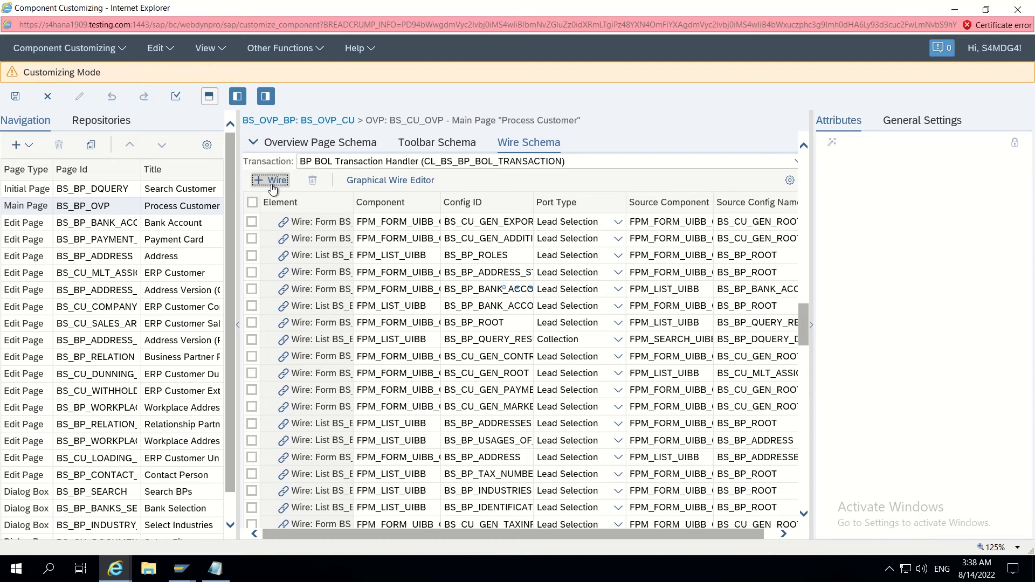
left_click(950, 188)
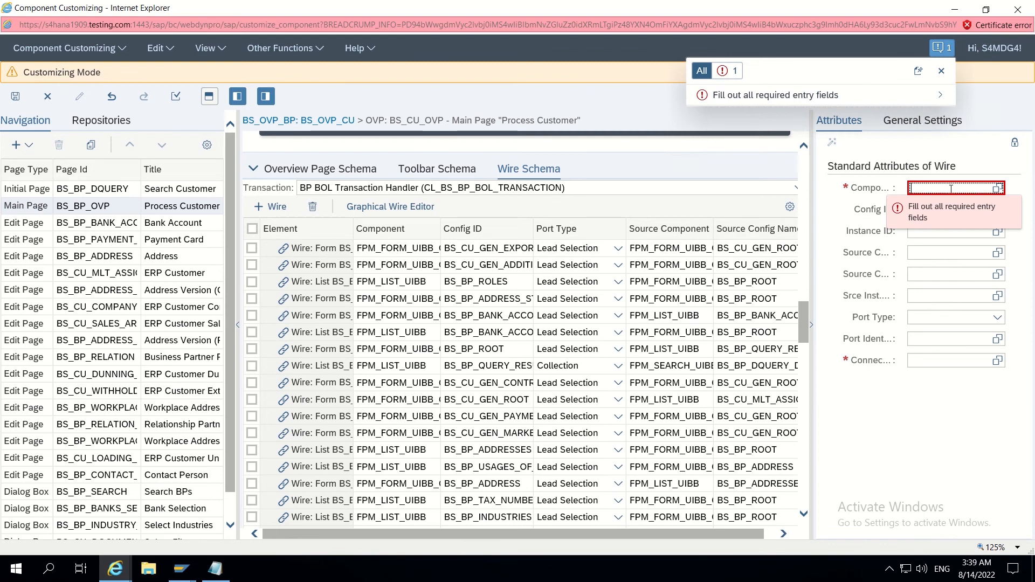
type("FPM")
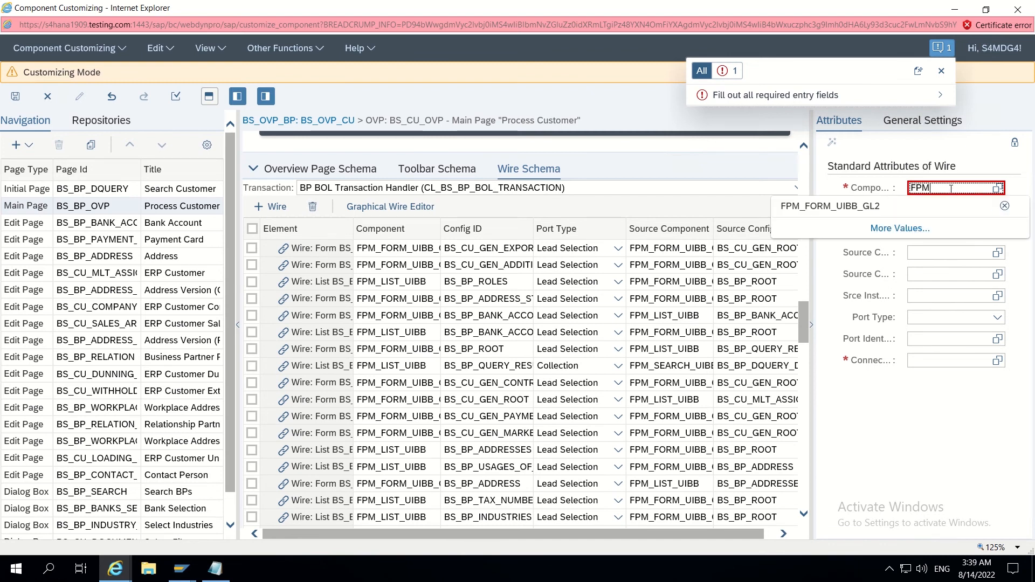
type("_FORM")
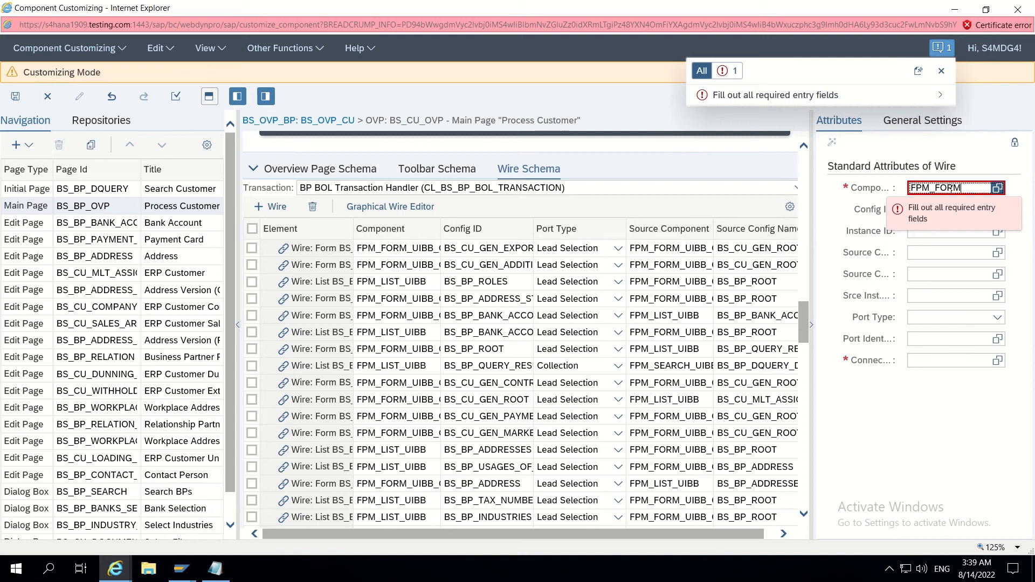
type("_")
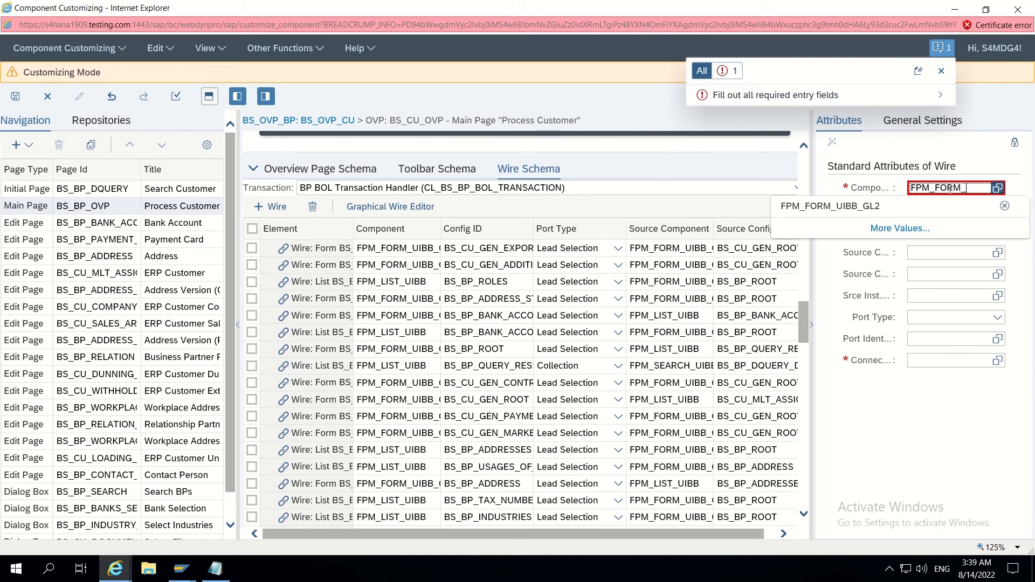
type("UIBBB")
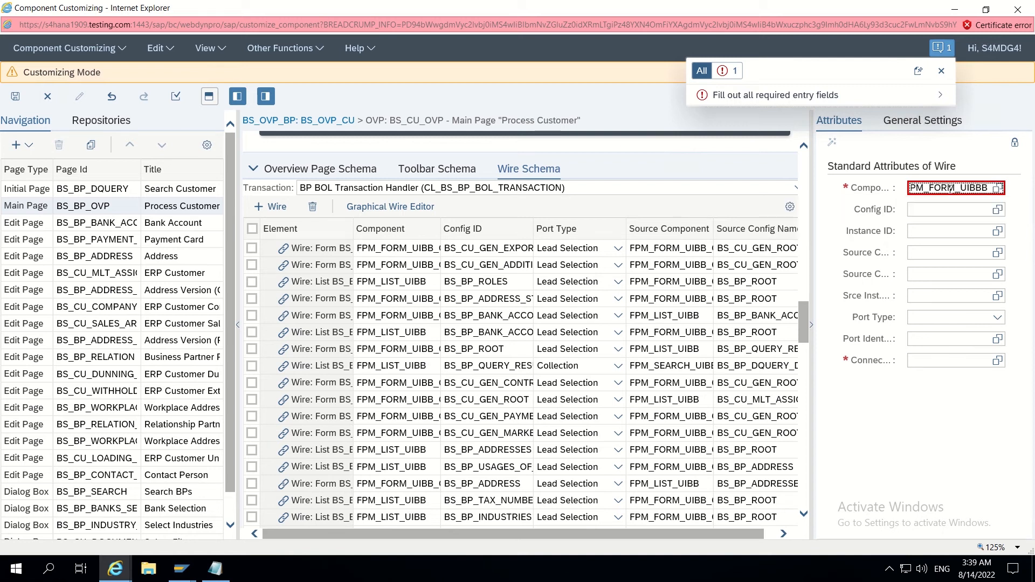
key("BackSpace")
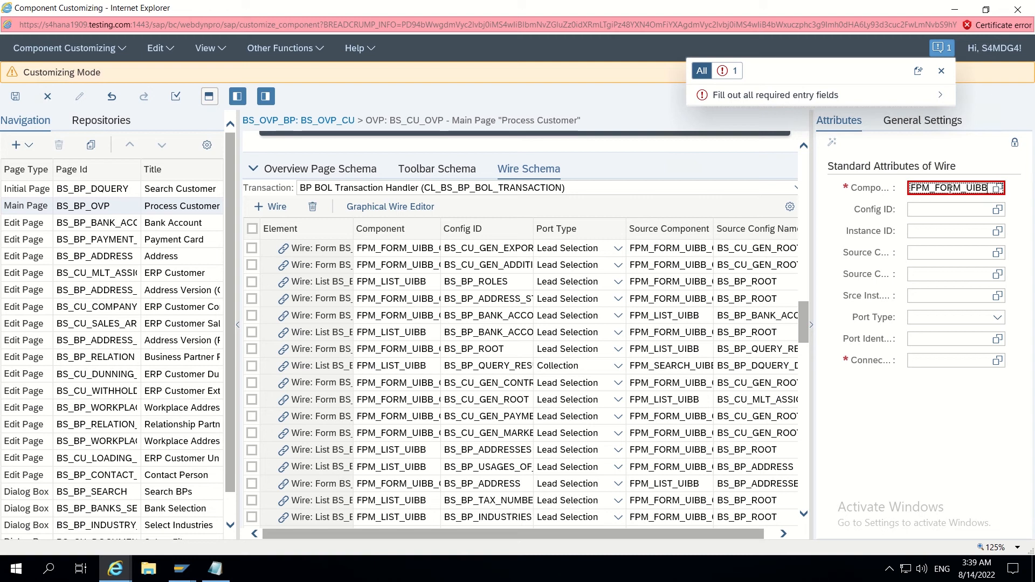
type("_GL")
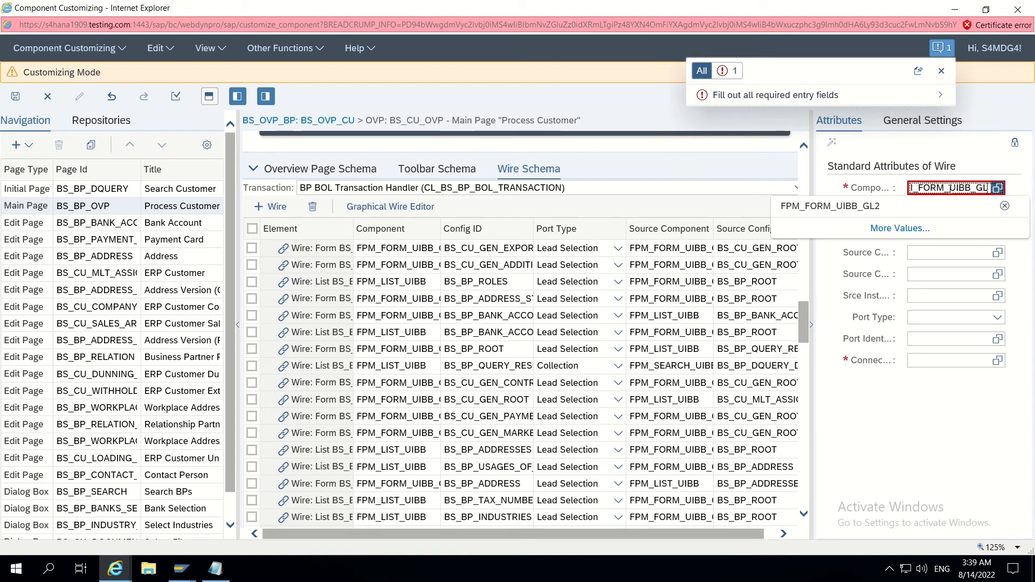
type("2")
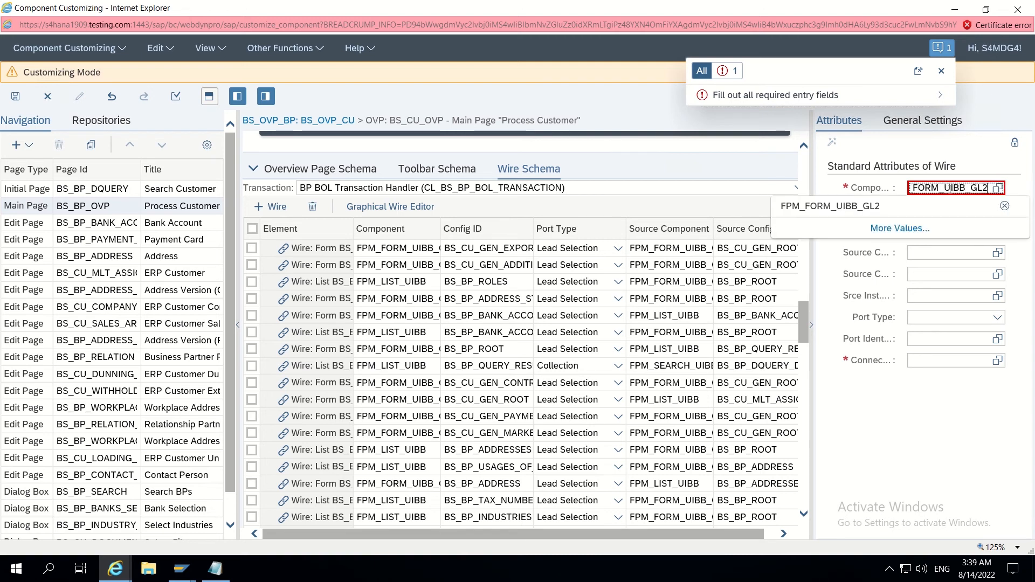
key("Tab")
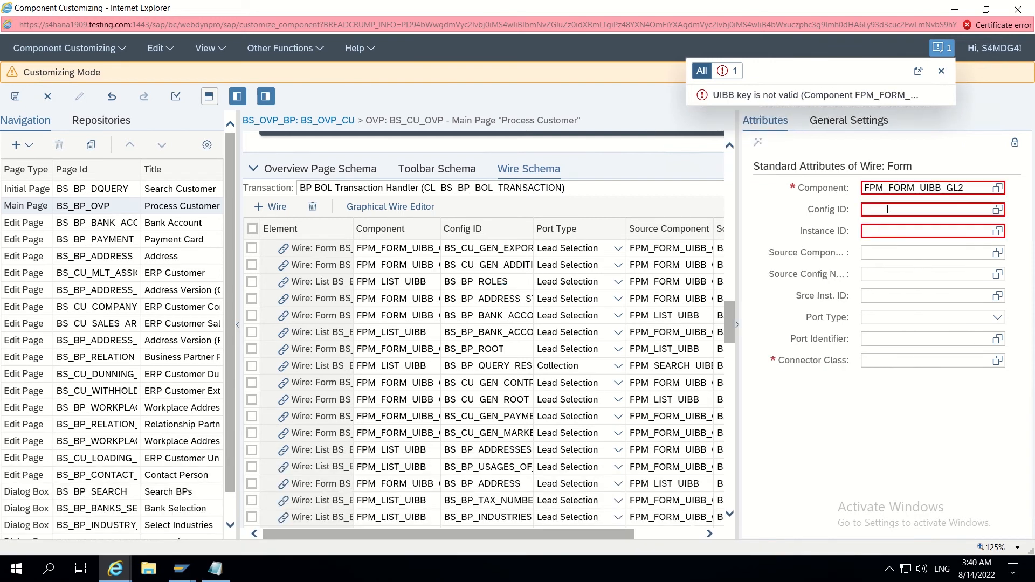
- Set the new wire's Config ID to ZMDG_ZLEGAL_FORM, copying the name from note 3 in Notepad
left_click(215, 569)
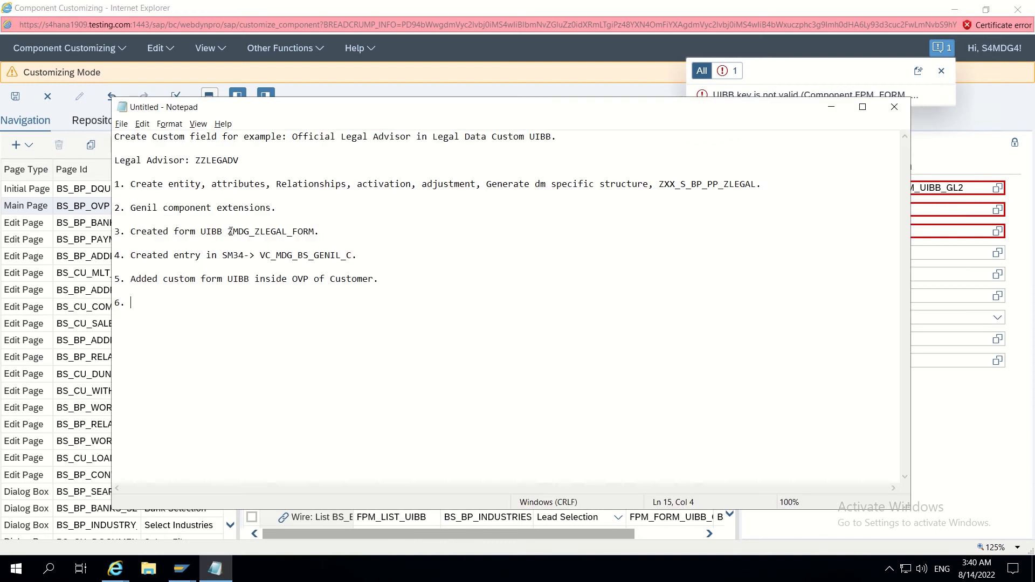
left_click_drag(230, 231, 316, 232)
key("ctrl+c")
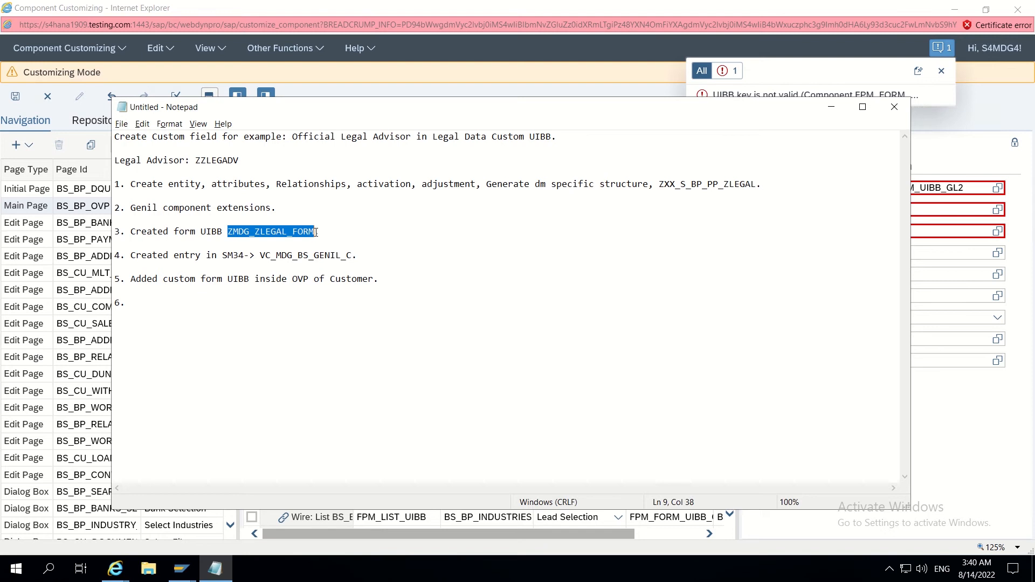
left_click(933, 208)
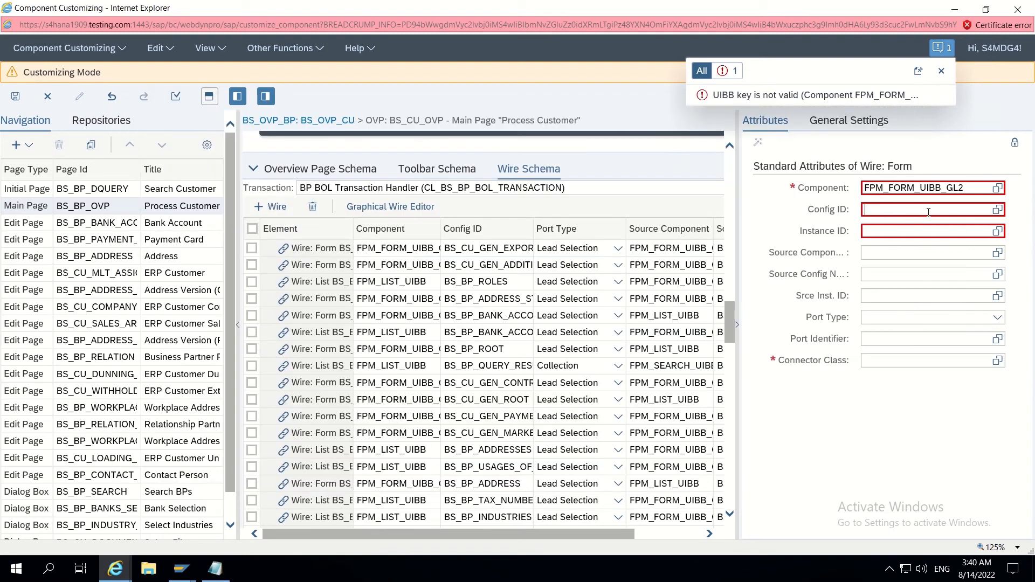
left_click(928, 212)
key("ctrl+v")
key("Return")
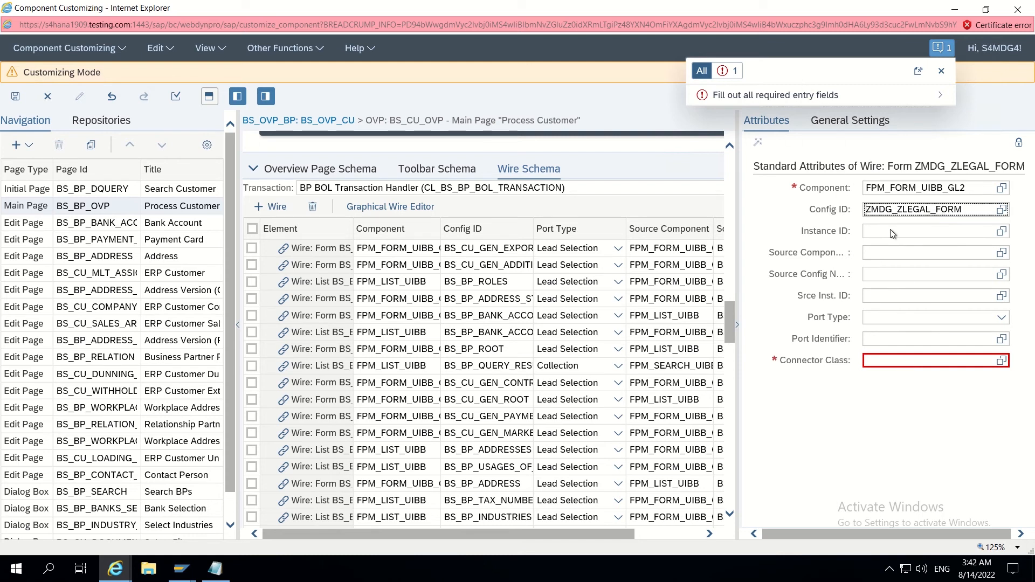
- Set the wire's connector class to CL_BS_BP_CONNECTOR_BOL_REL, the BOL Relation Connector for BP
left_click(881, 362)
left_click(1002, 362)
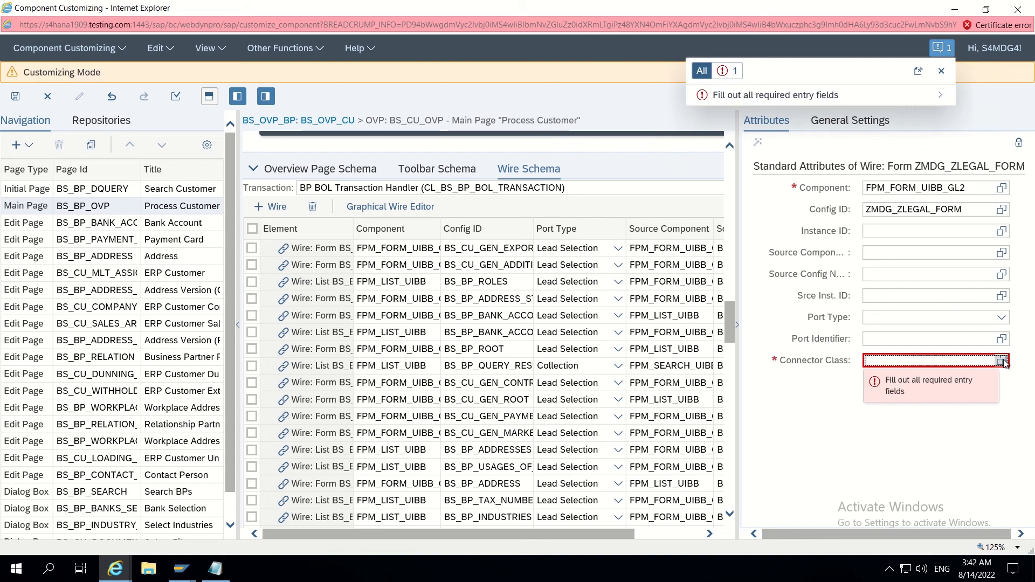
left_click(1001, 361)
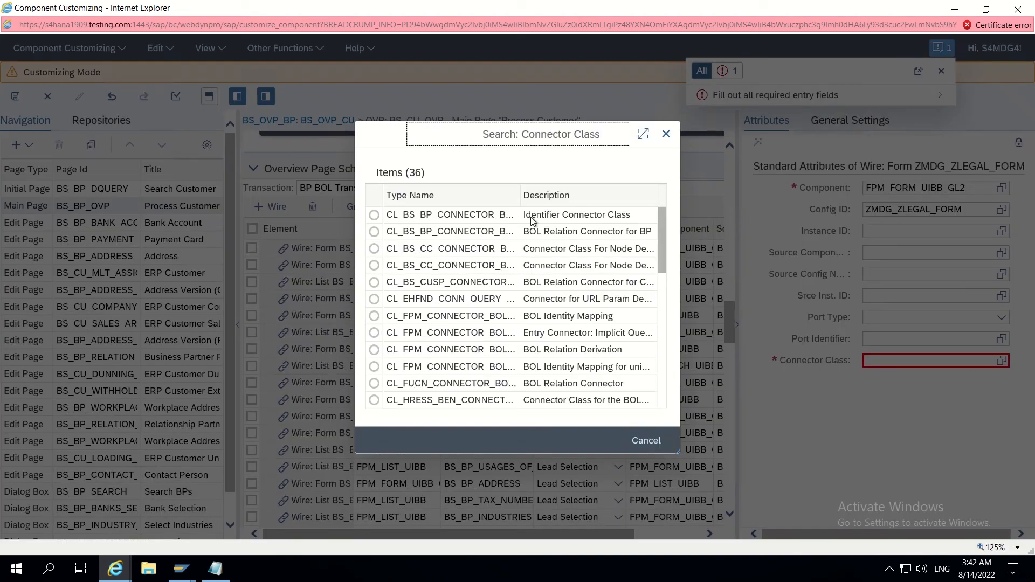
left_click(643, 135)
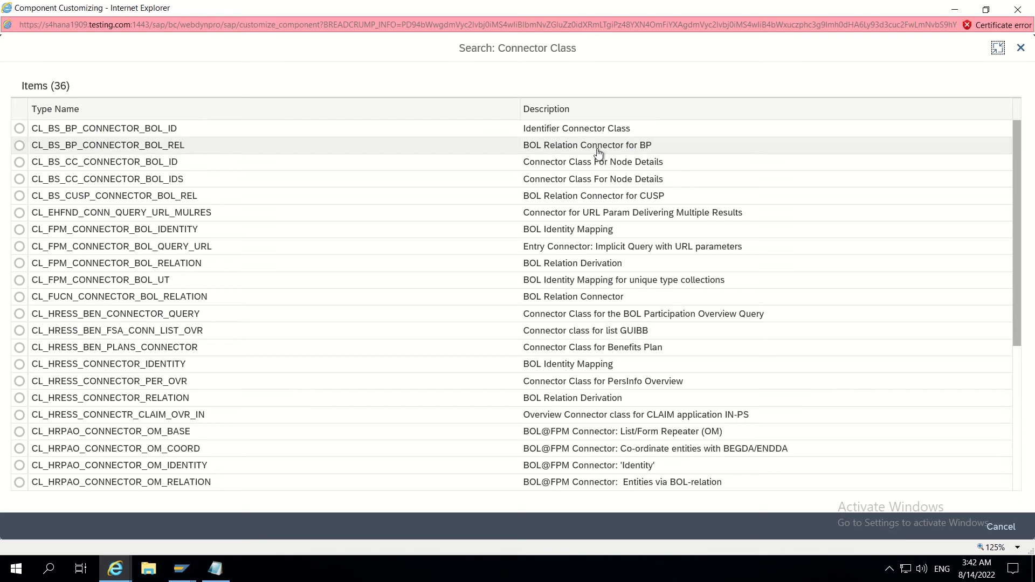
left_click(19, 150)
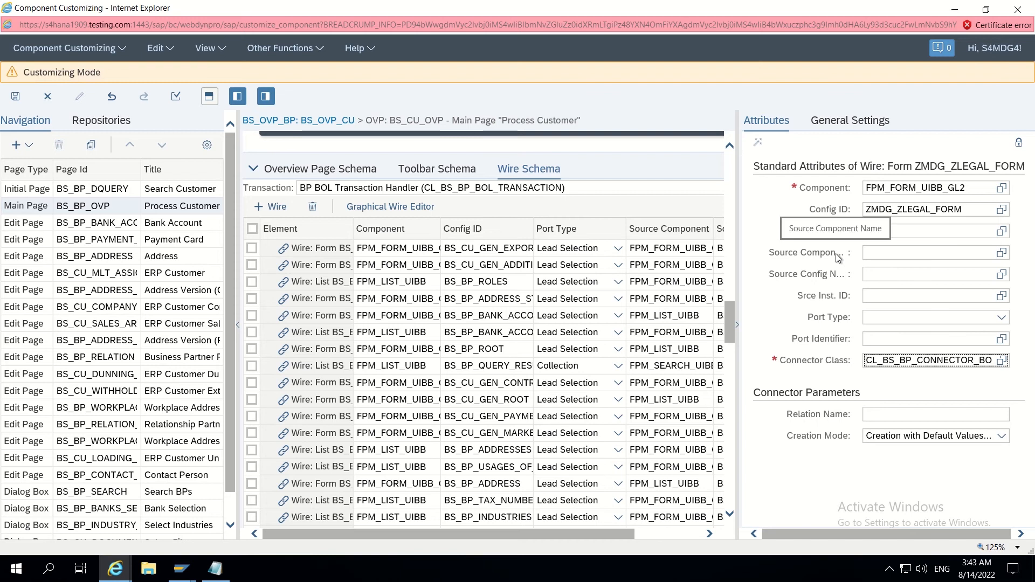
- Set the new wire's source component to FPM_FORM_UIBB_GL2, copying the name from its component
left_click(898, 254)
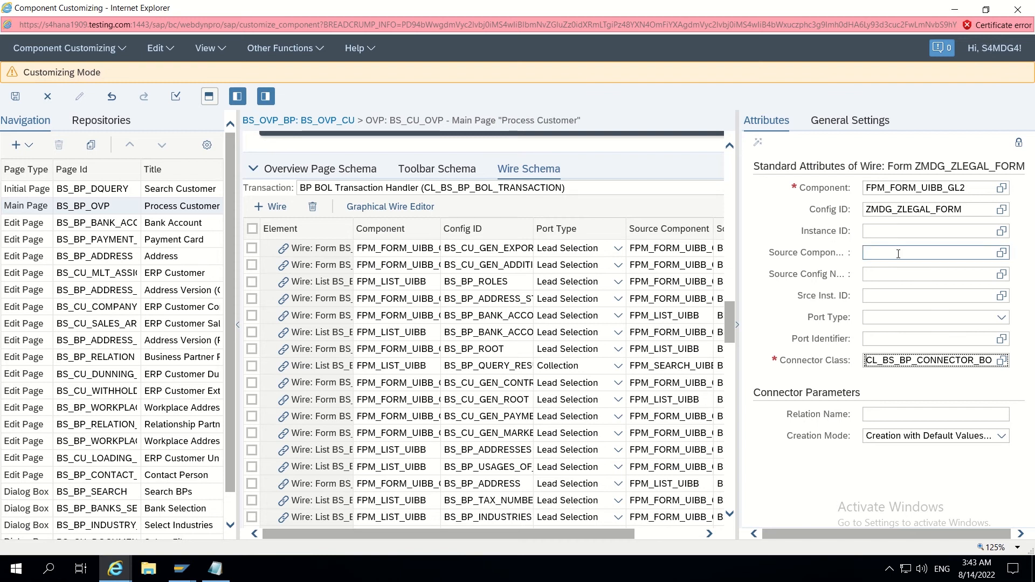
left_click(898, 253)
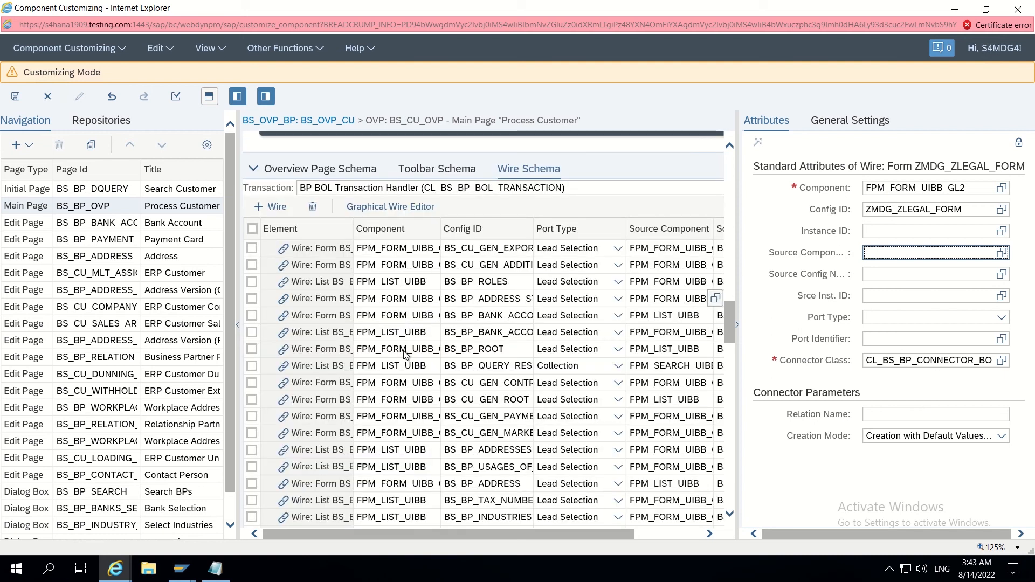
scroll(406, 357, "up", 5)
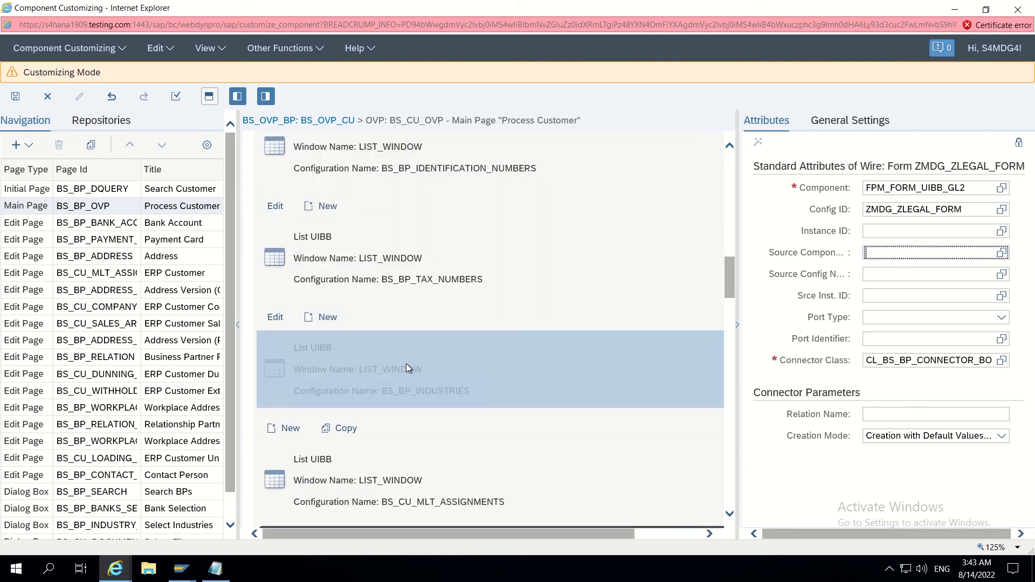
scroll(406, 358, "down", 5)
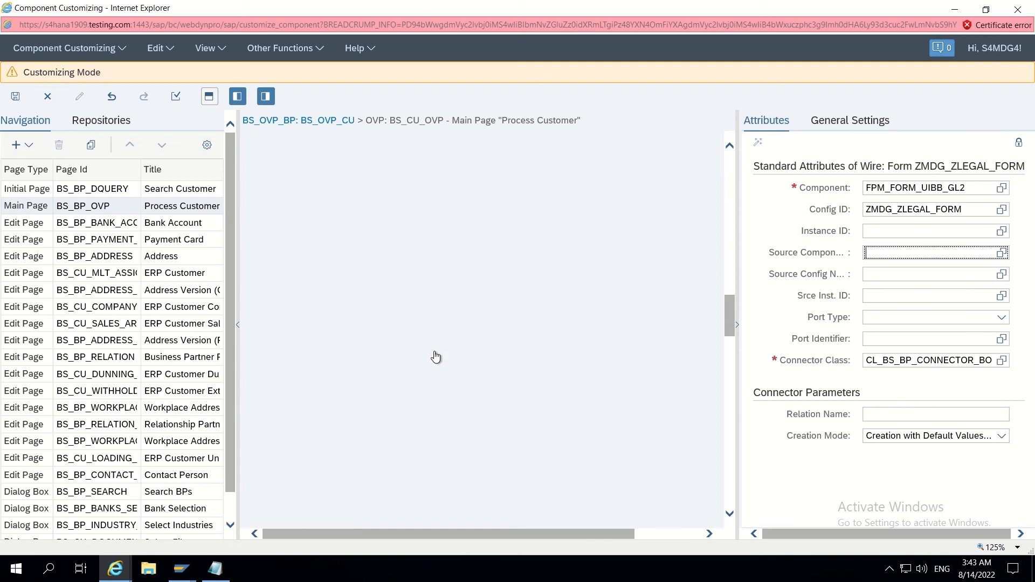
scroll(408, 407, "down", 1)
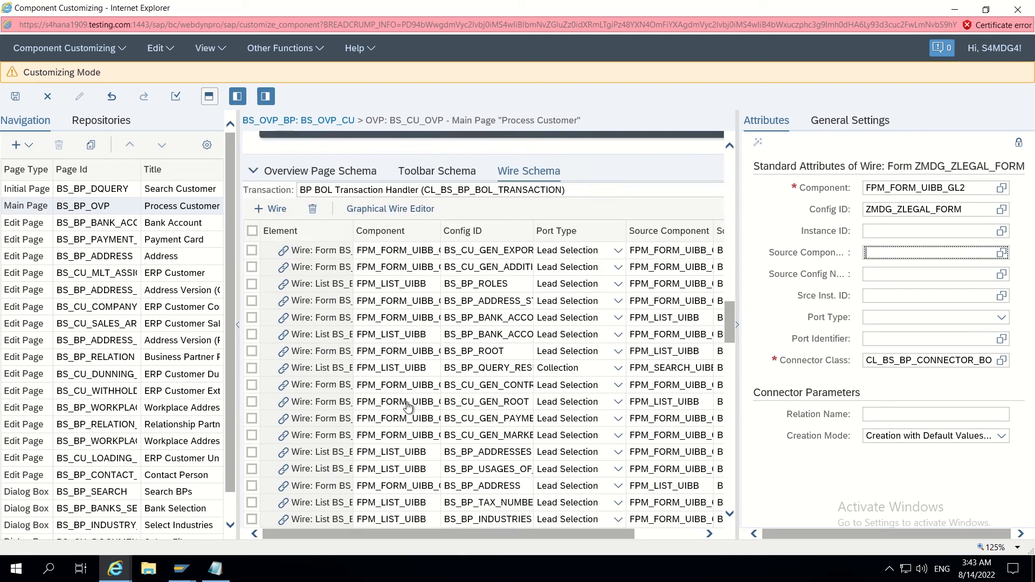
scroll(408, 407, "down", 1)
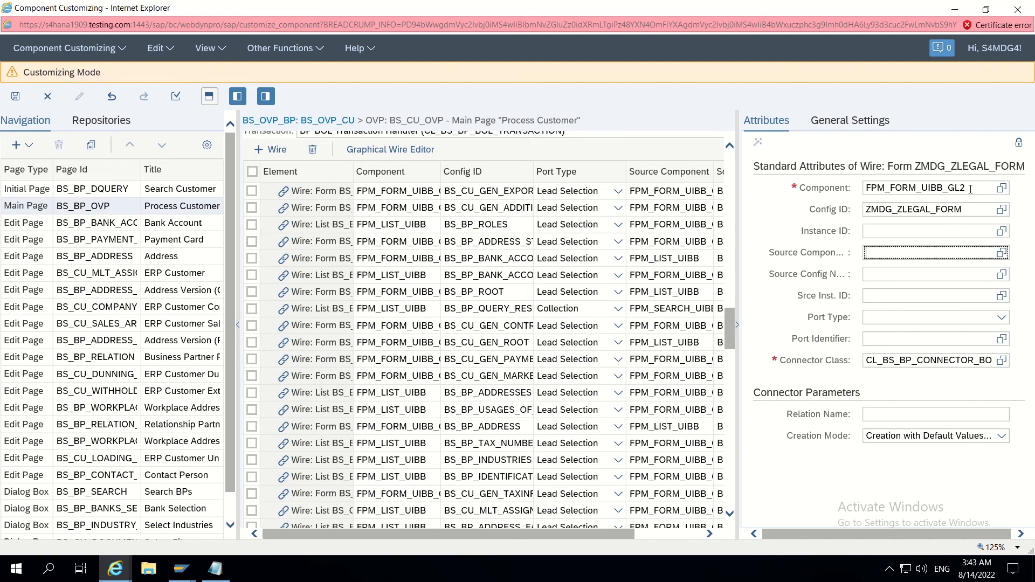
double_click(865, 192)
key("ctrl+c")
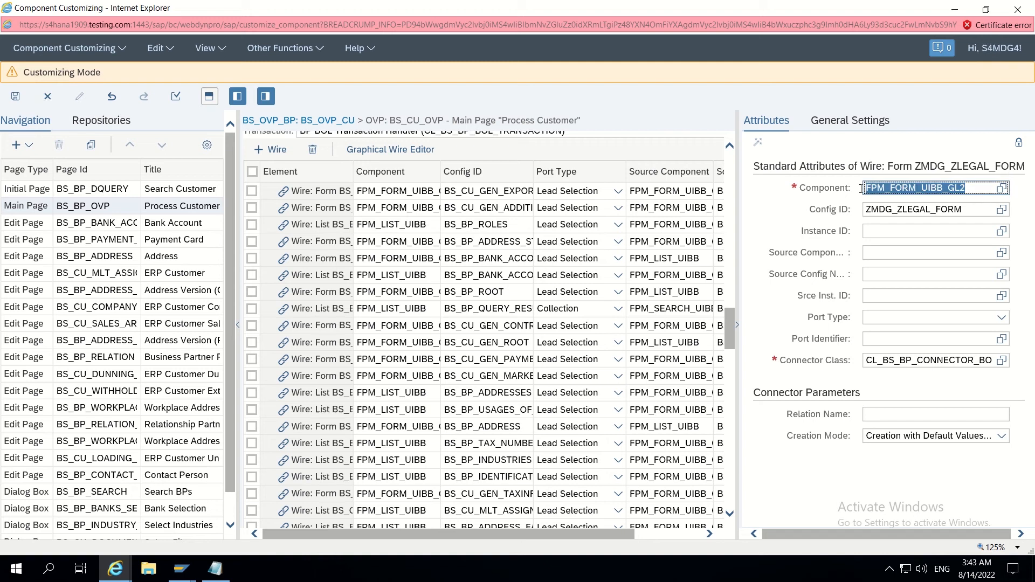
left_click(878, 253)
key("ctrl+v")
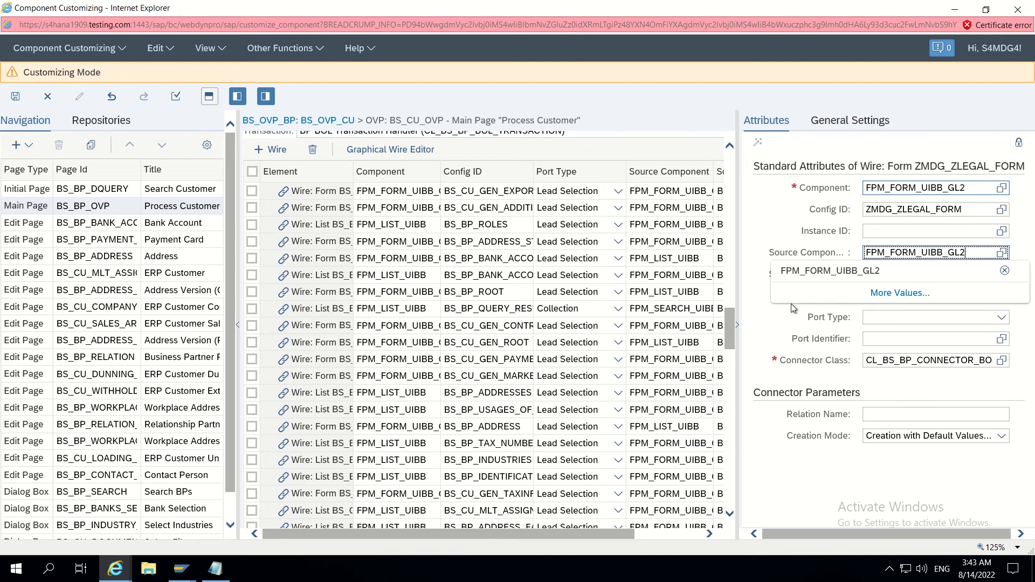
key("Down")
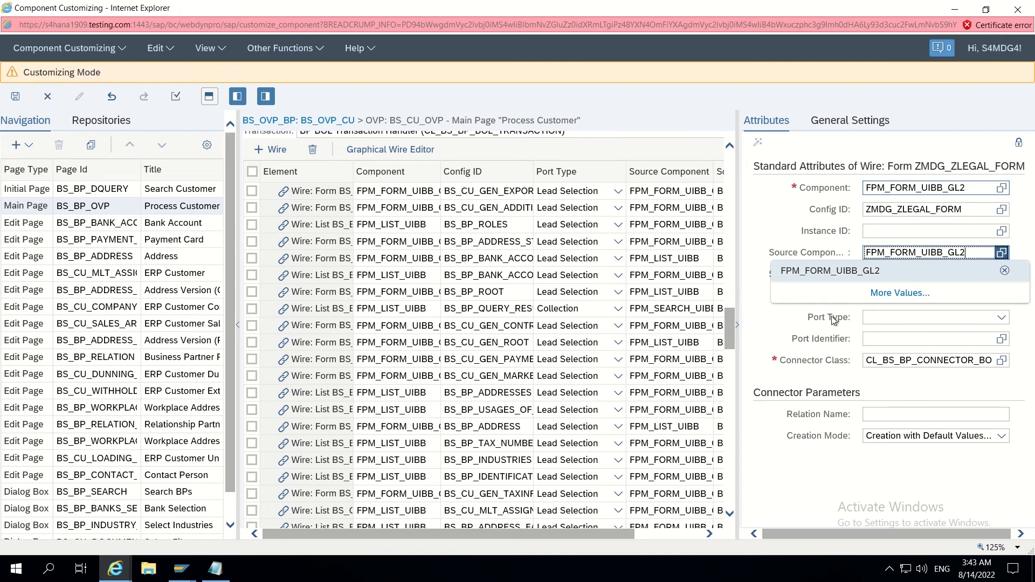
left_click(790, 322)
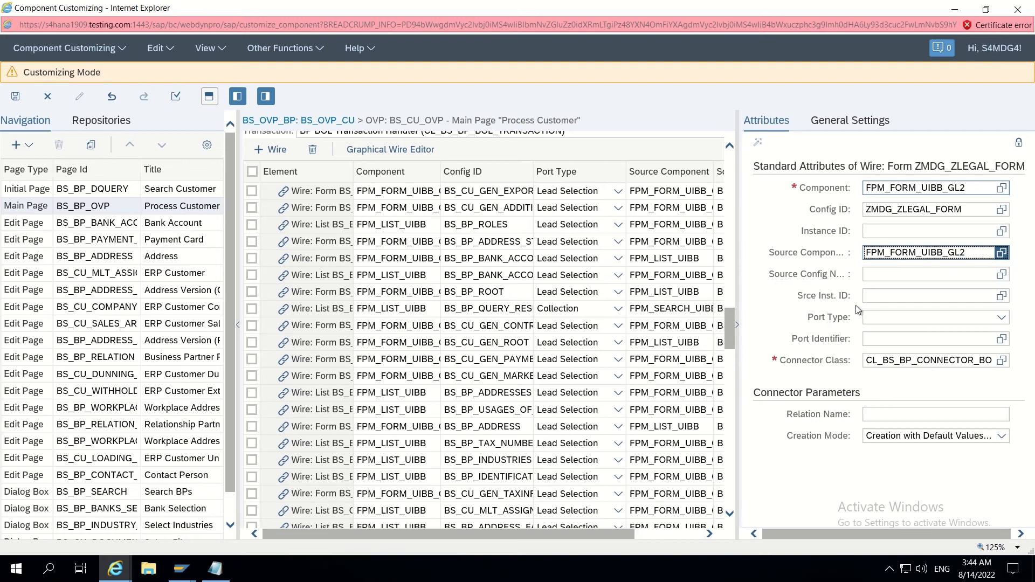
- Set the wire's source config name to BS_BP_ROOT
left_click(884, 273)
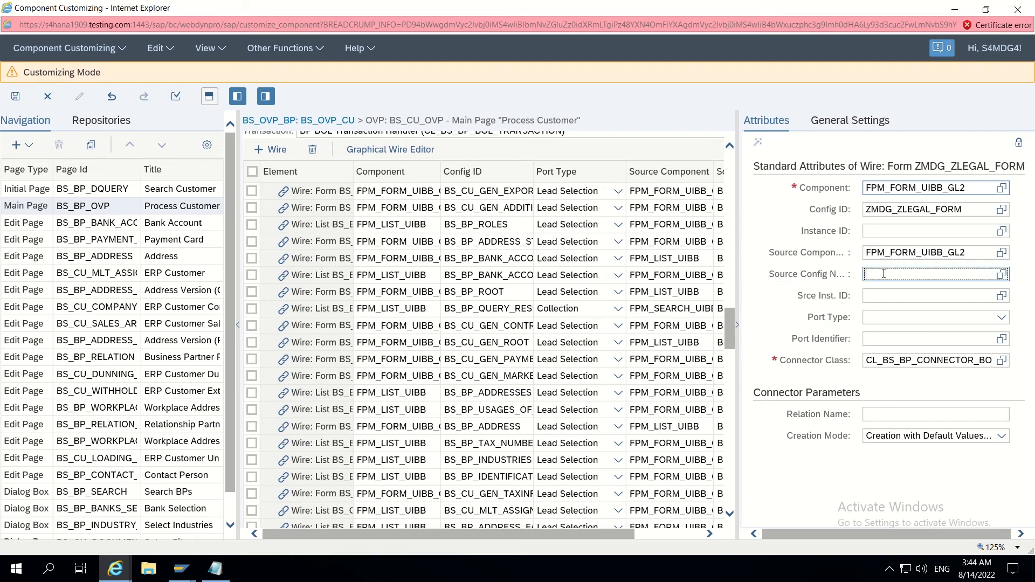
type("BS_")
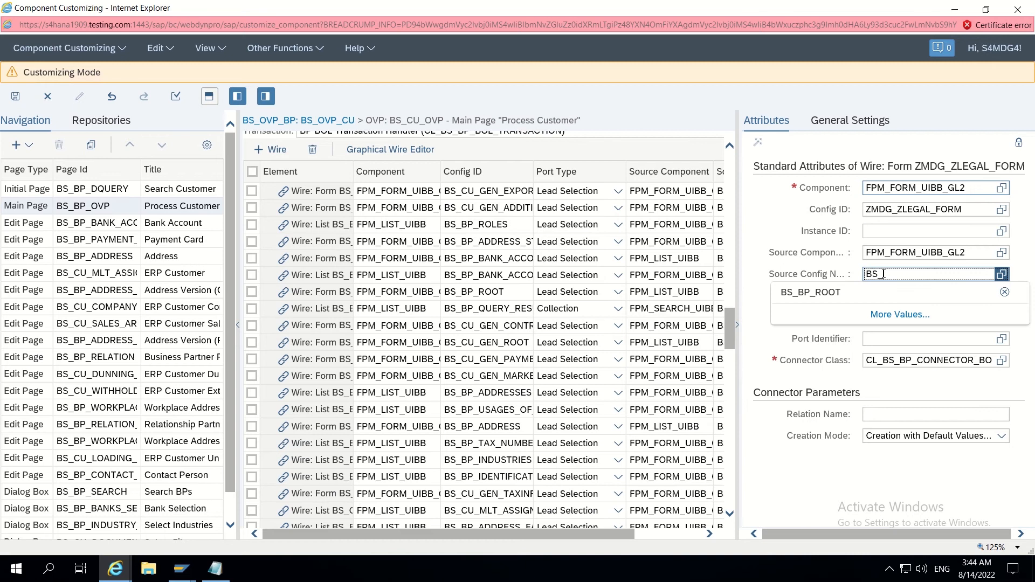
left_click(831, 292)
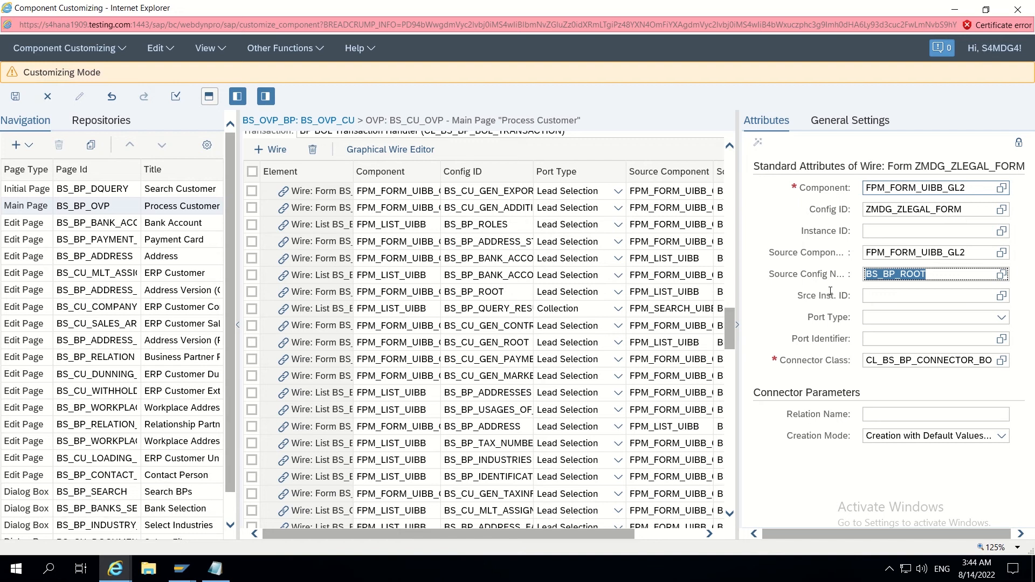
- Set the wire's port type to Lead Selection and its port identifier to STANDARD
left_click(1002, 320)
left_click(1002, 319)
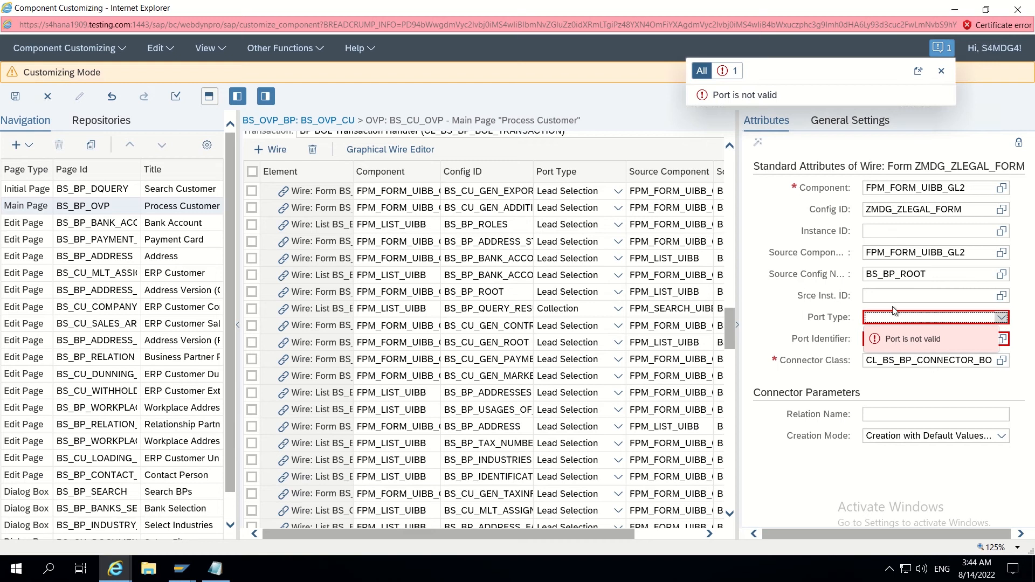
left_click(1001, 318)
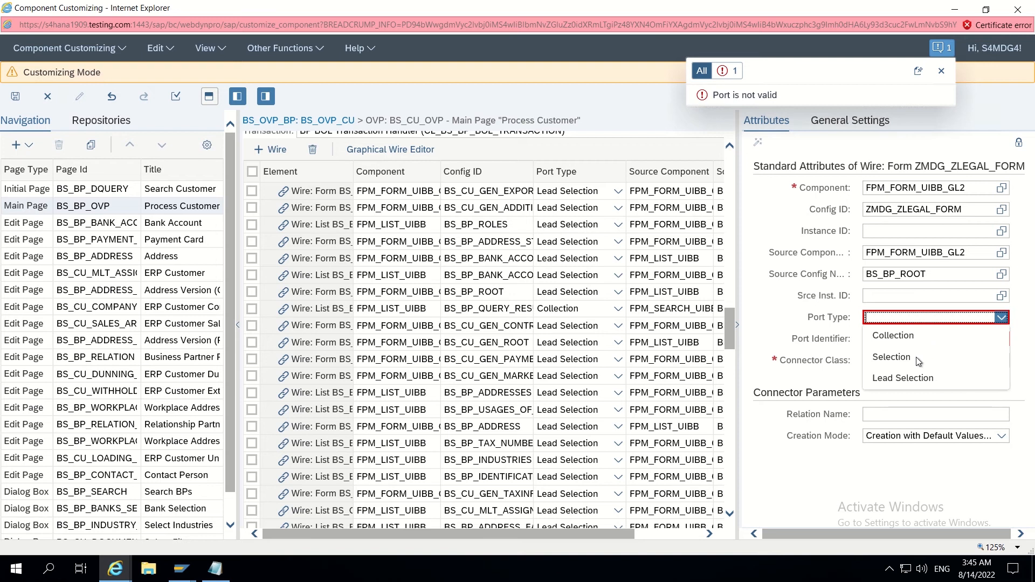
left_click(899, 379)
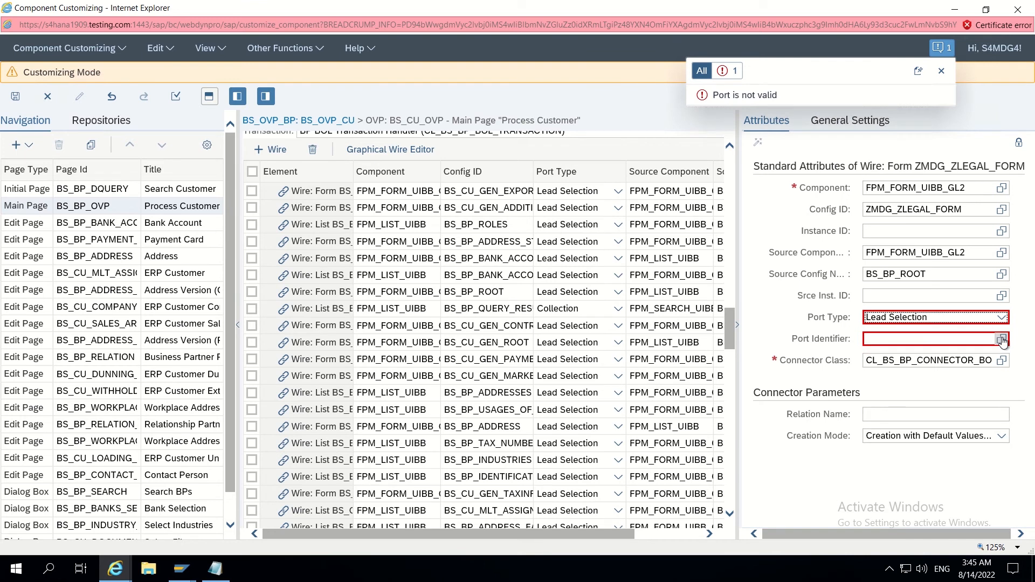
left_click(1002, 340)
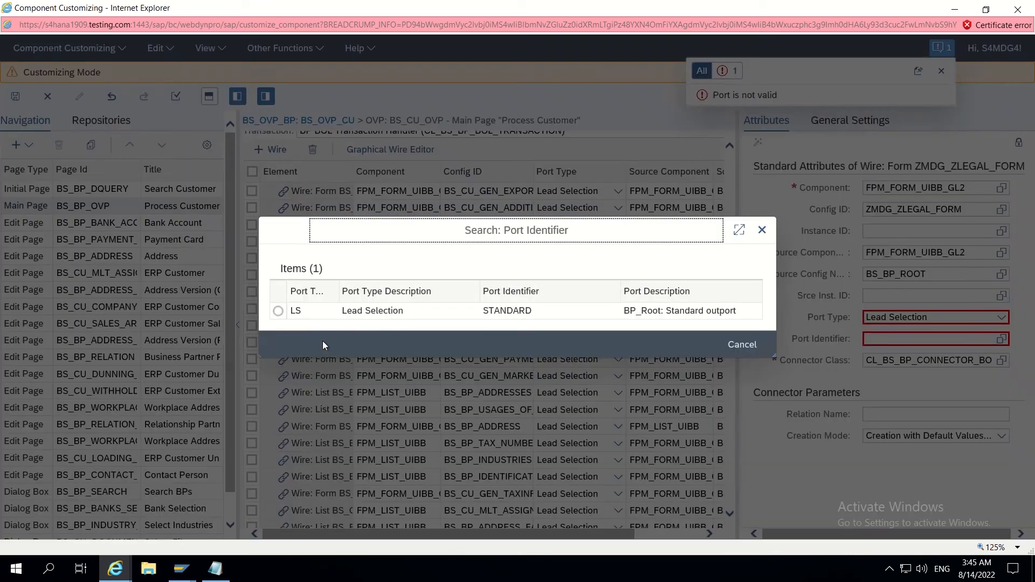
left_click(278, 312)
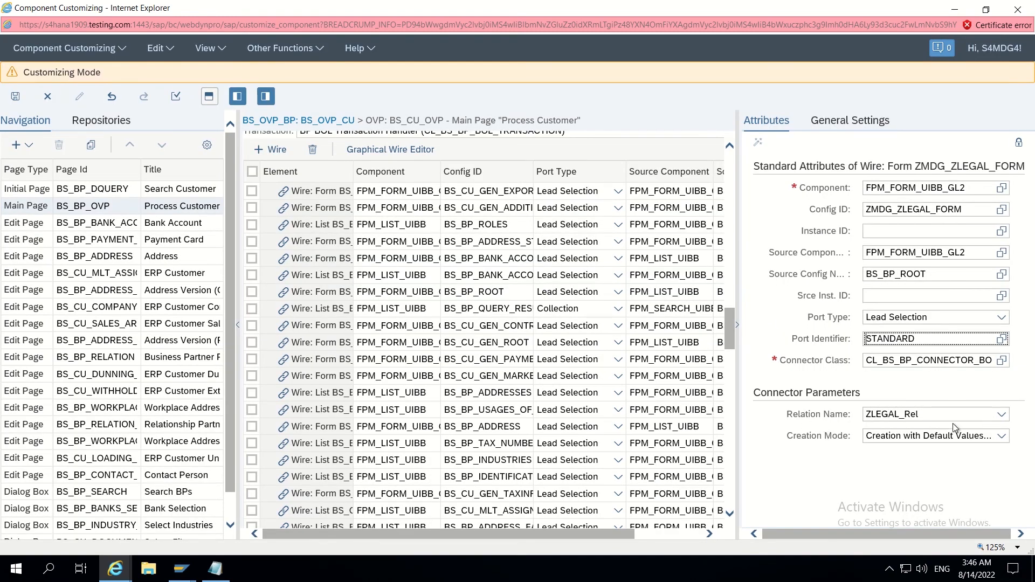
- Use ZLEGAL_Rel as the wire's relation name with the default creation mode, and save the page configuration
double_click(917, 420)
left_click(871, 418)
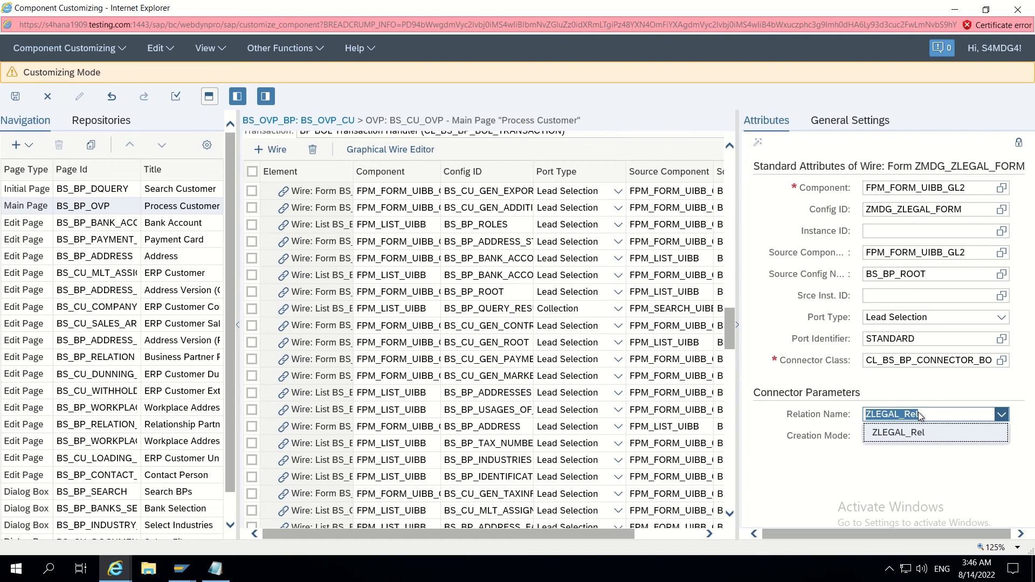
left_click(807, 420)
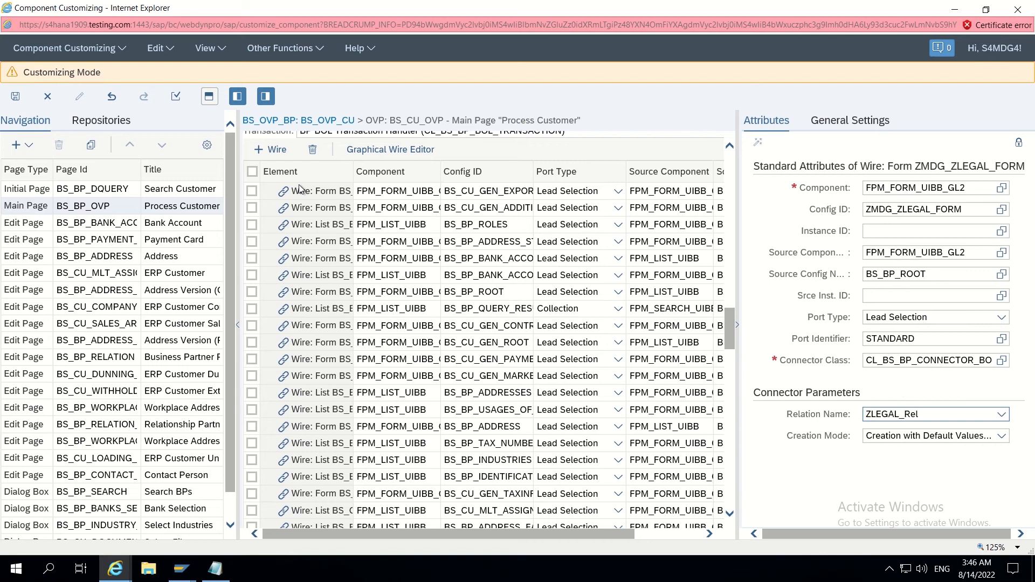
left_click(17, 97)
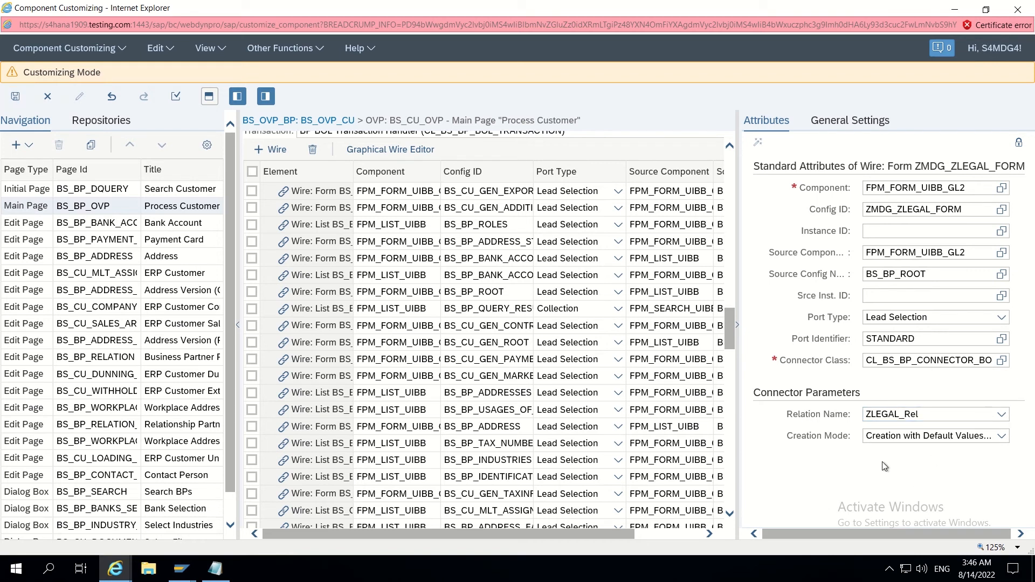
left_click(1000, 438)
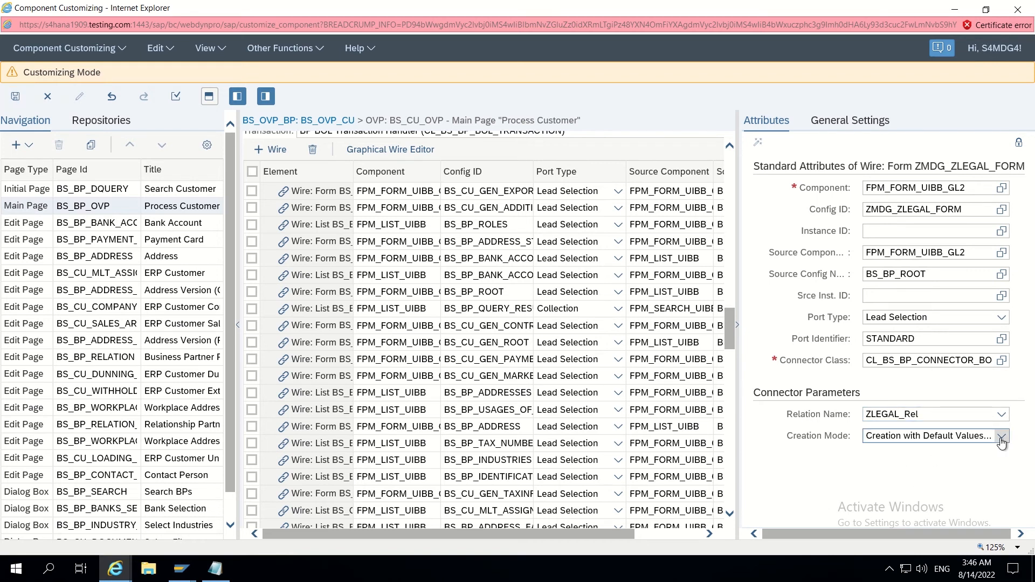
left_click(15, 99)
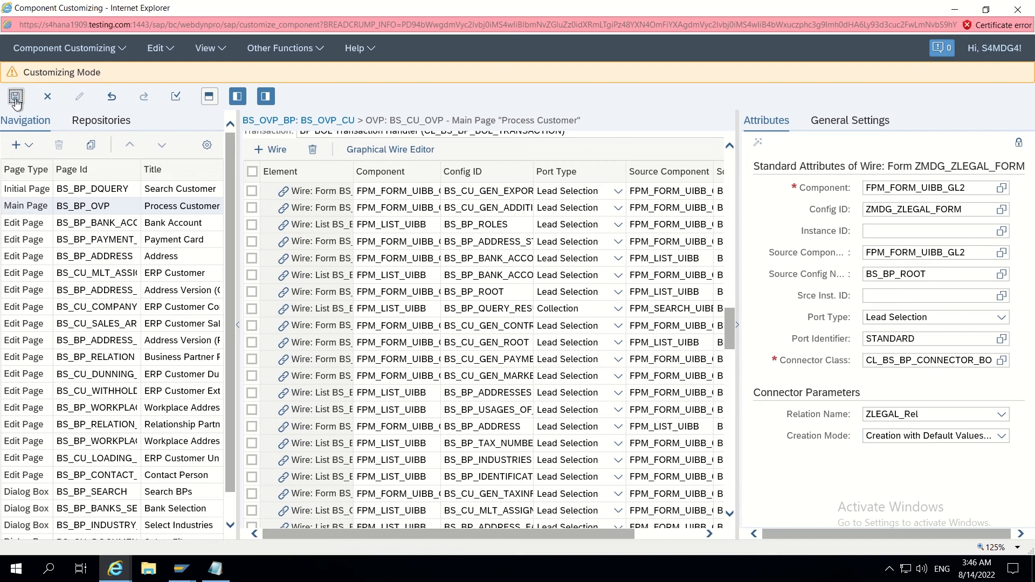
- Switch to Notepad and add note 6 "Added wiring for UIBB." and note 7 "Remove unnessary buttons in UI."
left_click(215, 570)
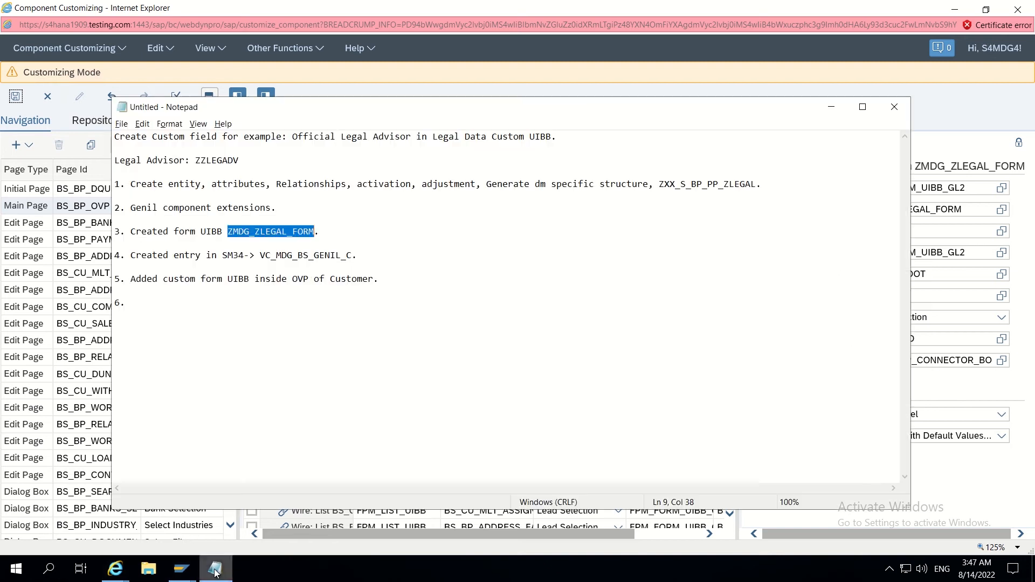
left_click(268, 335)
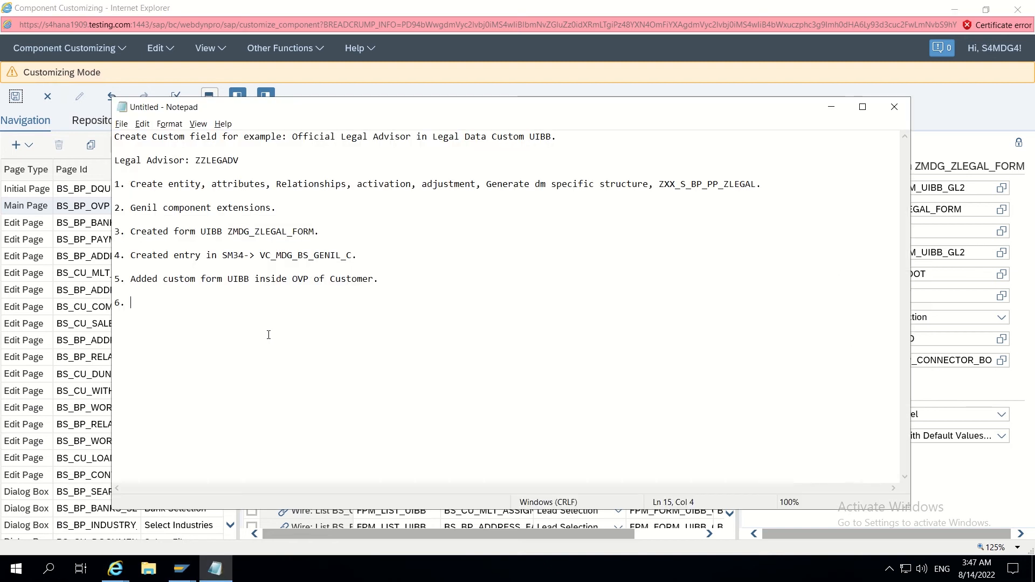
type("Adde")
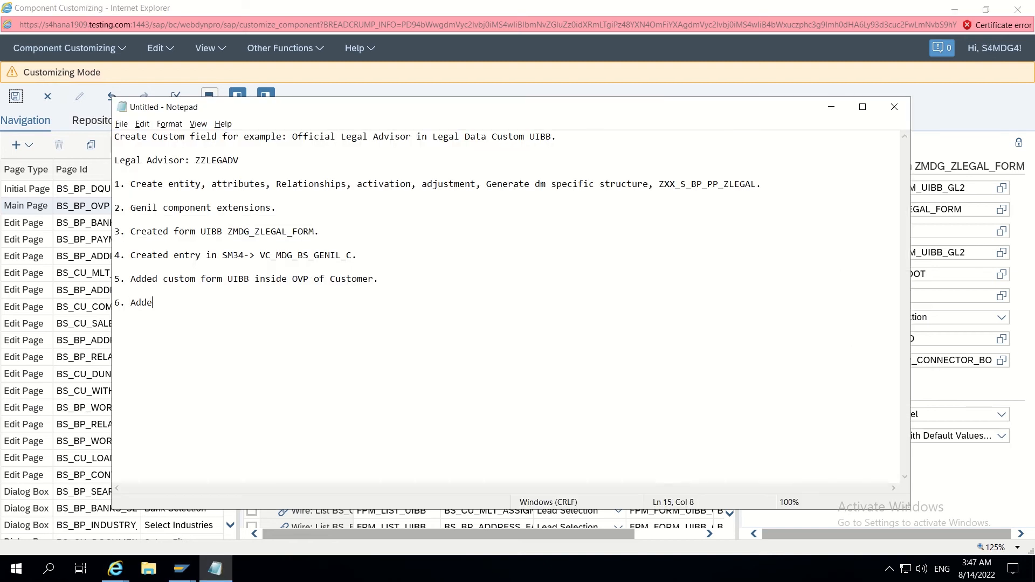
type("d wiring for UIBB.")
key("Return")
key("Return")
type("7. Remove")
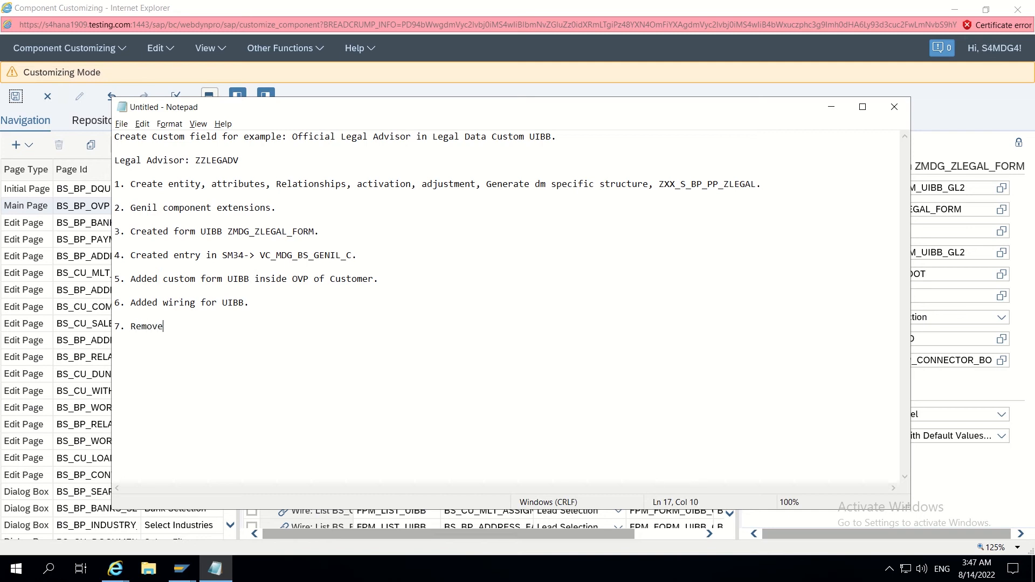
type(" unnessary buttons in UI.")
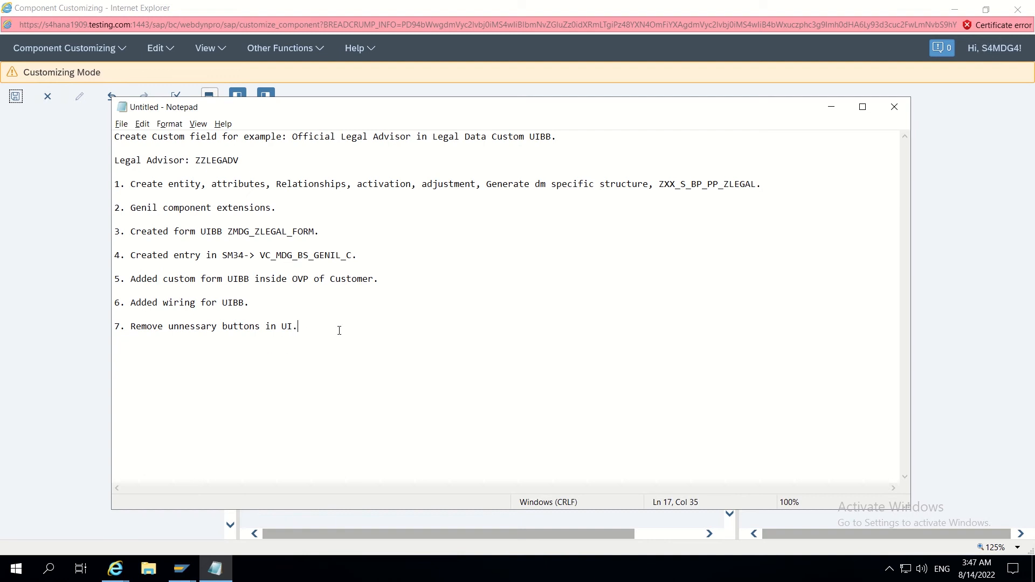
left_click_drag(298, 327, 130, 328)
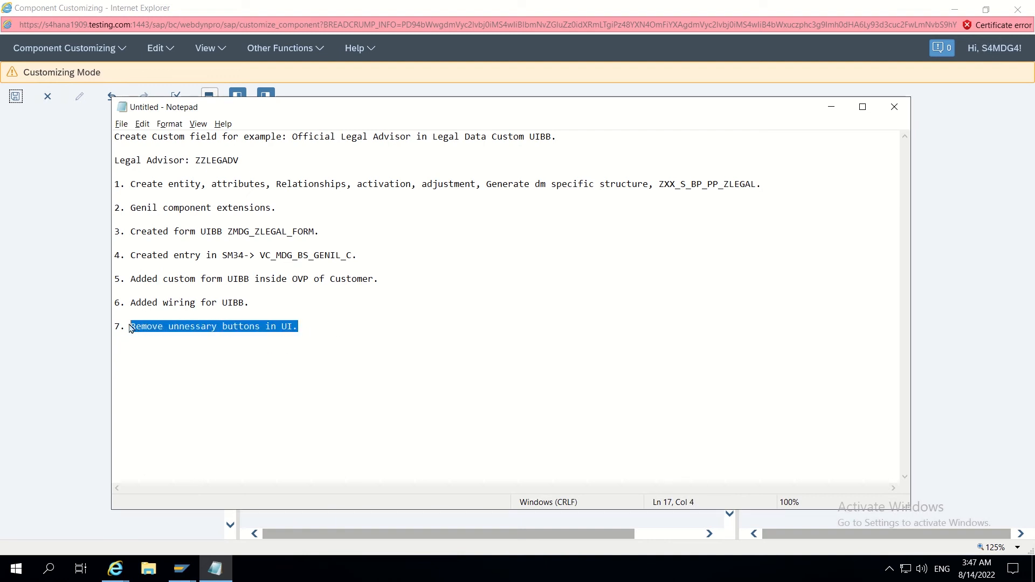
left_click(313, 333)
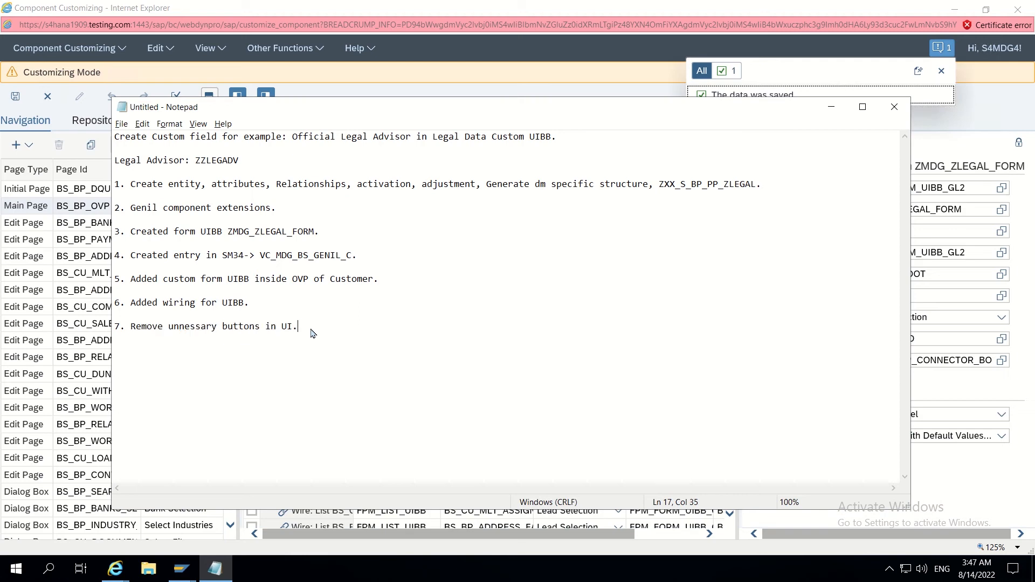
- Return to Component Customizing and set Capture Actions to None for the Delete/Create toolbar of form UIBB ZMDG_ZLEGAL_FORM
left_click(412, 8)
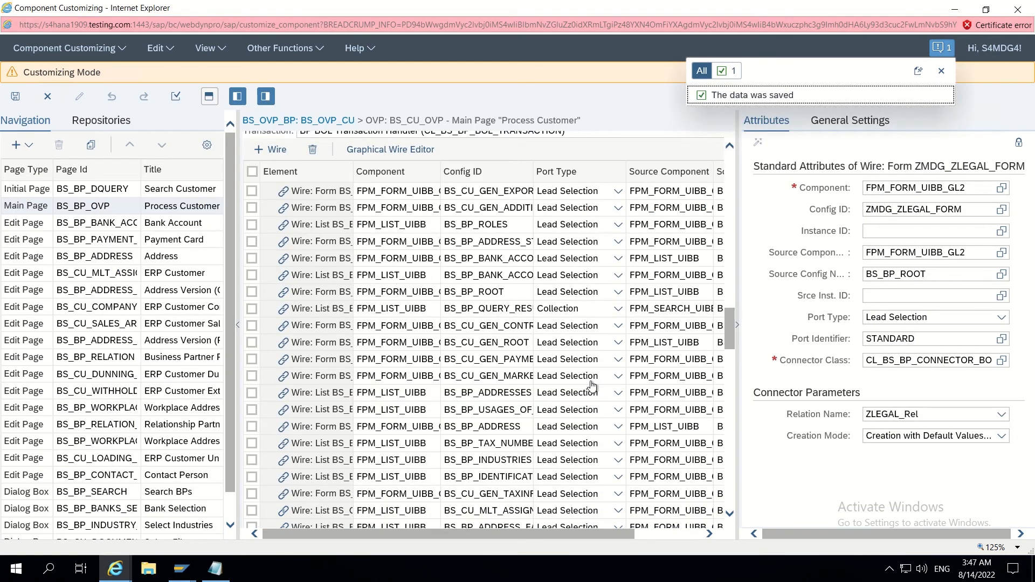
scroll(432, 235, "down", 5)
left_click_drag(732, 328, 728, 203)
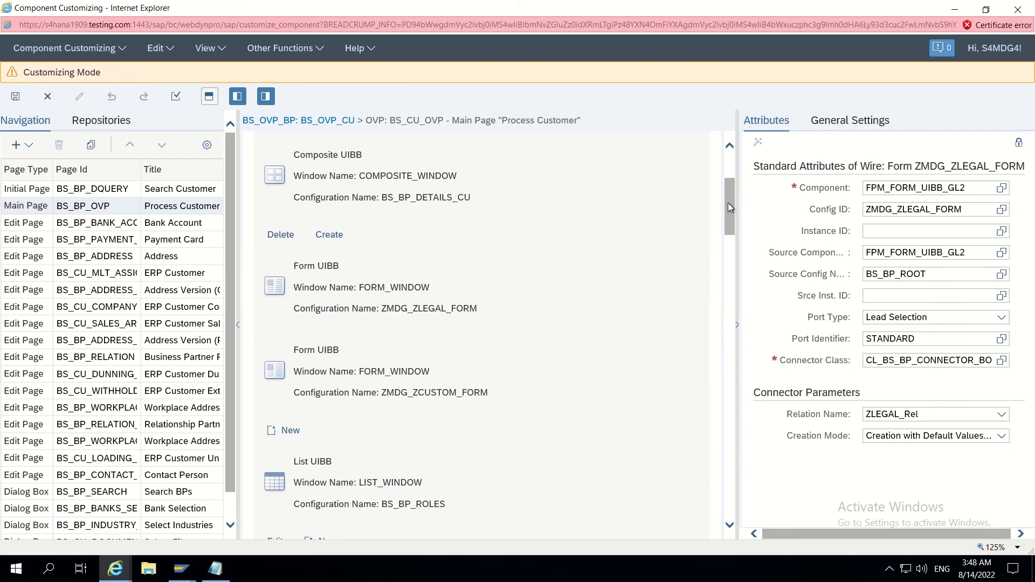
left_click(327, 236)
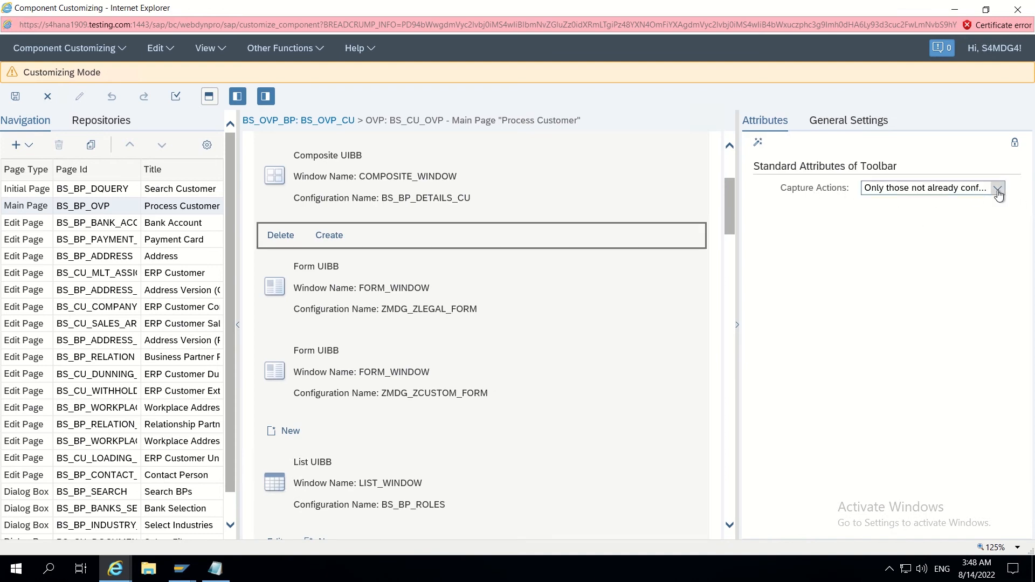
left_click(998, 190)
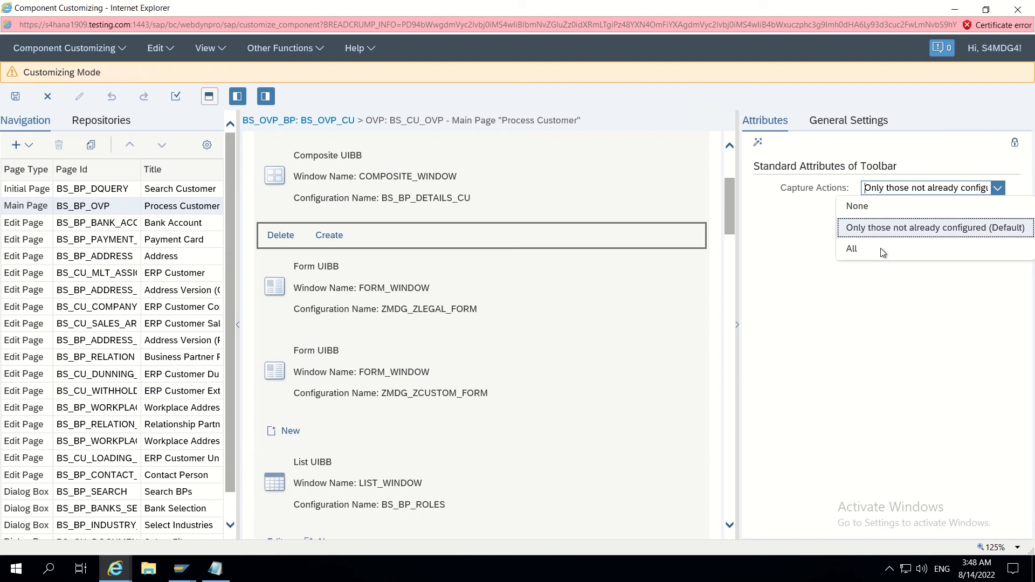
left_click(862, 208)
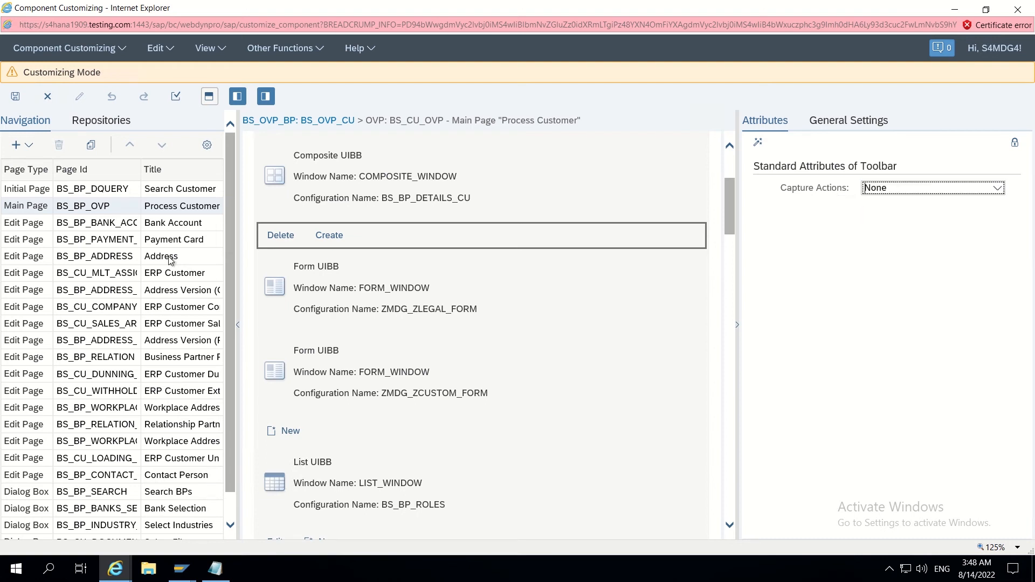
- Save the page customizing without the Delete/Create toolbar, close its window and put Notepad out of view
left_click(290, 237)
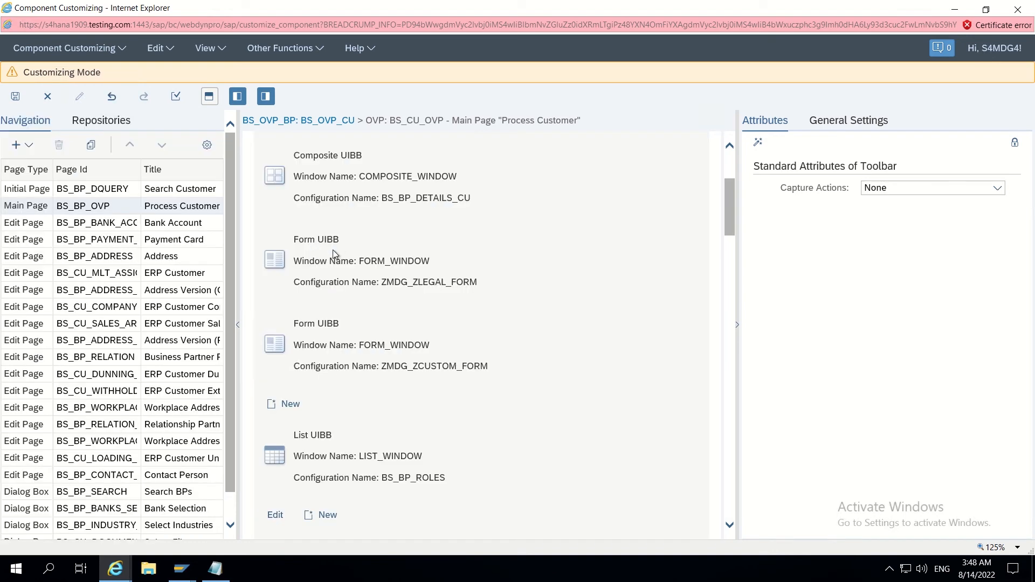
left_click(15, 101)
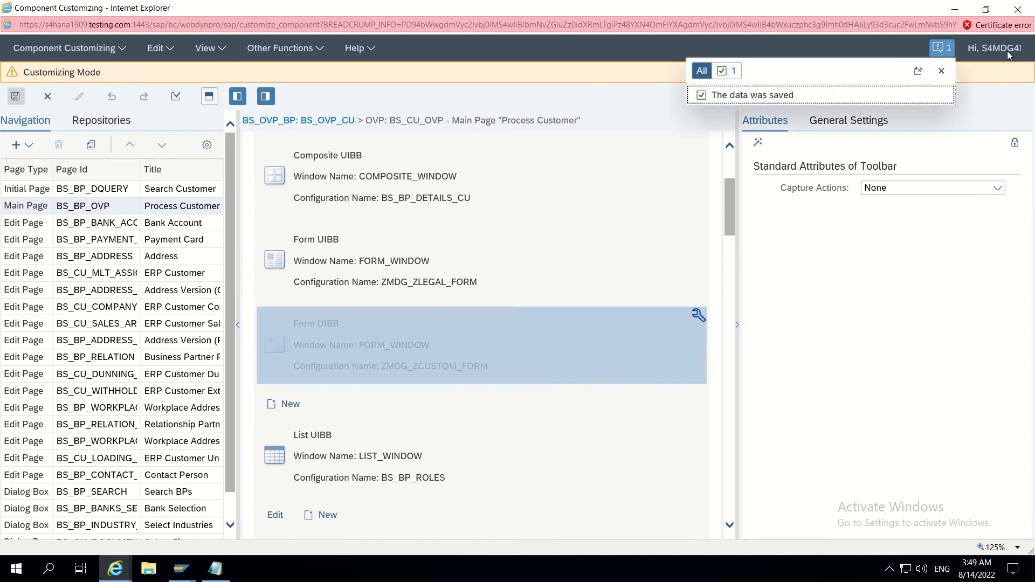
left_click(1018, 9)
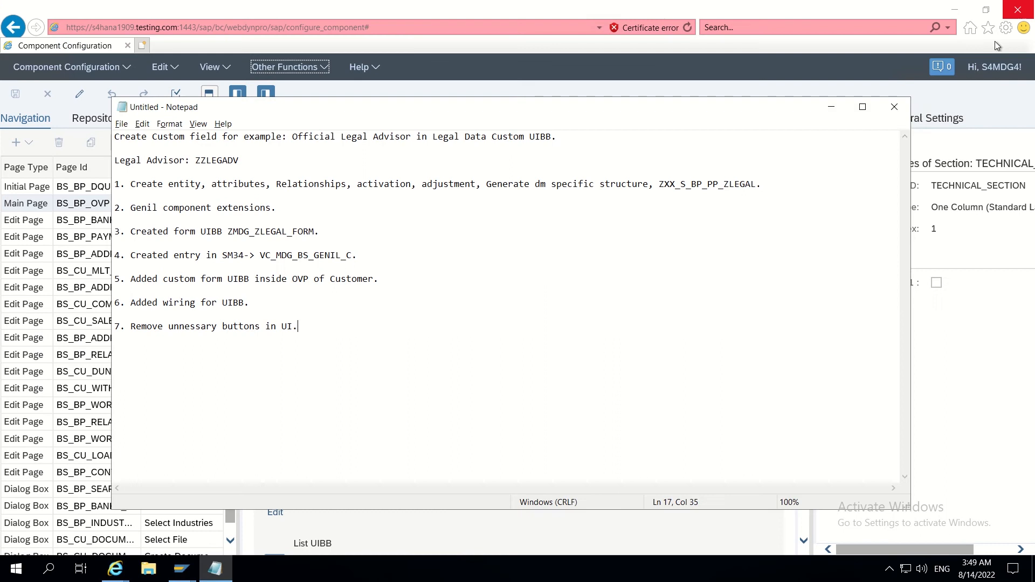
left_click(831, 106)
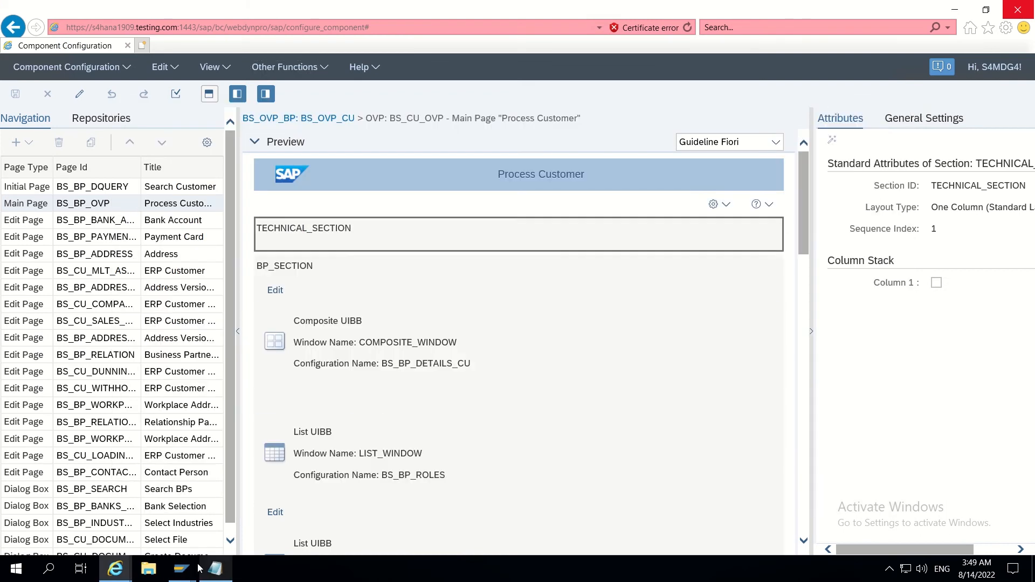
- Bring up the old organization change request window, dismiss its Technical Help dialog and close the window
mouse_move(179, 571)
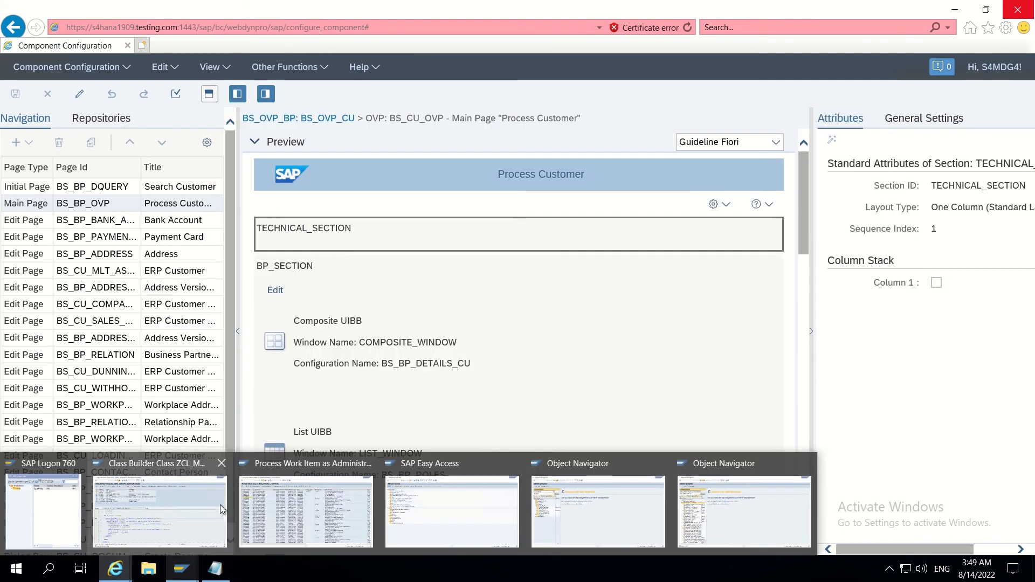
mouse_move(135, 524)
mouse_move(425, 524)
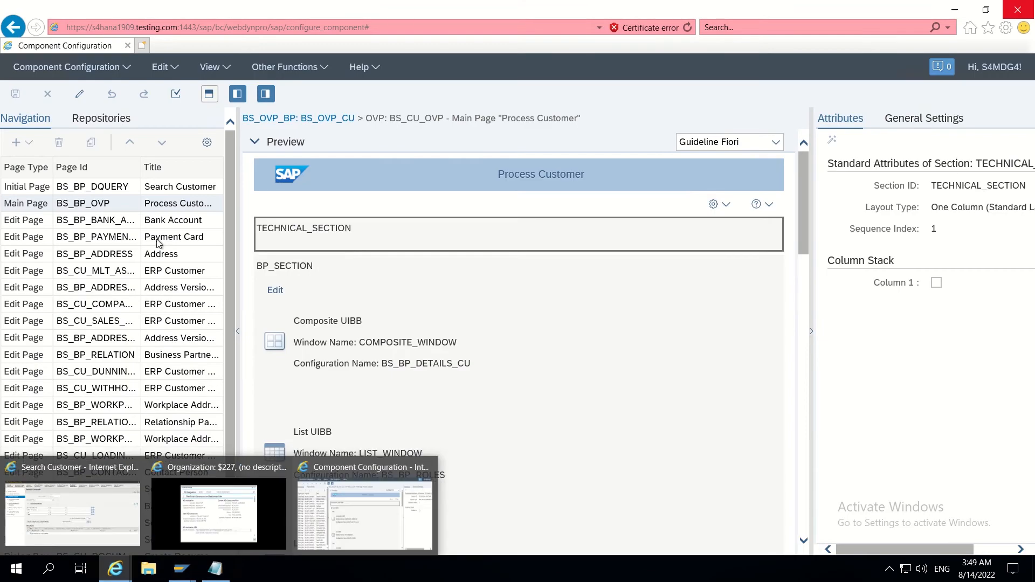
mouse_move(115, 569)
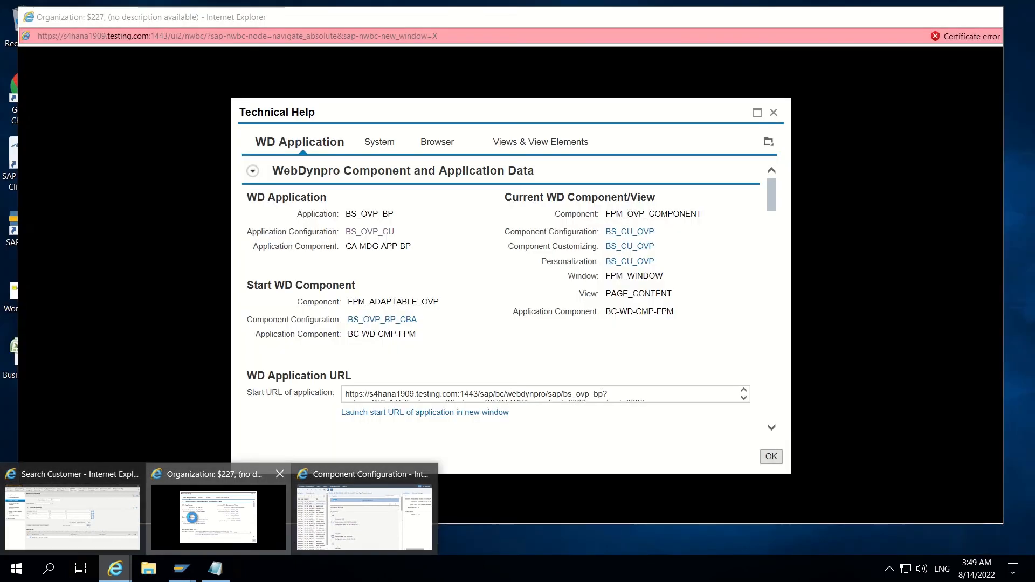
left_click(219, 517)
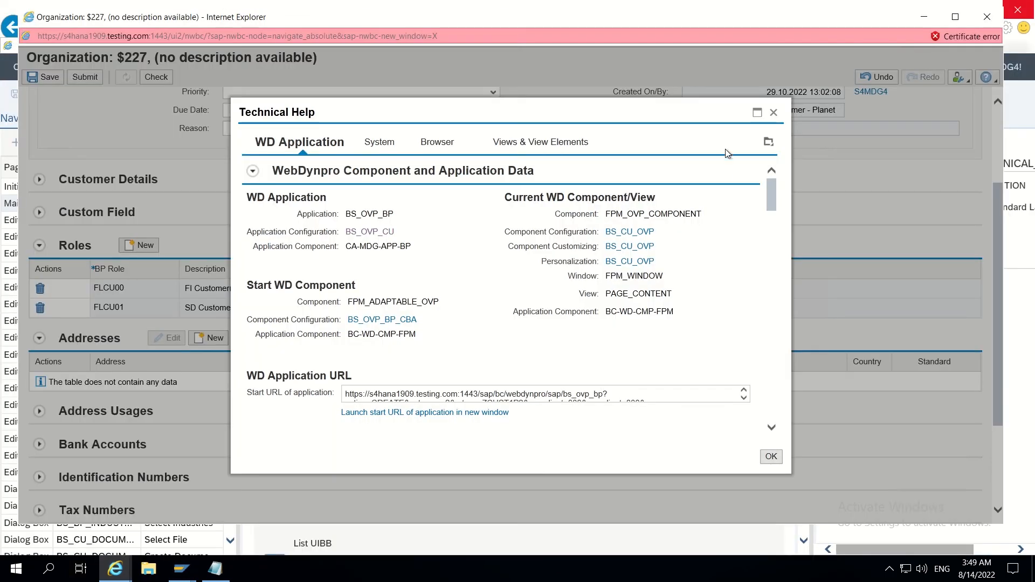
left_click(772, 112)
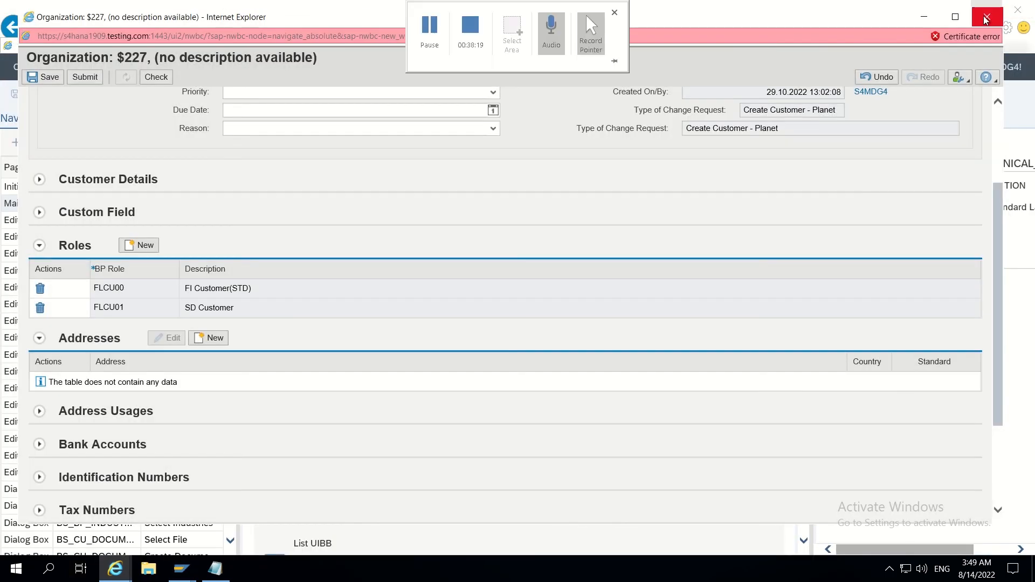
left_click(987, 17)
- Return to Search Customer and create a new organization with change request type Create Customer - Planet
mouse_move(115, 569)
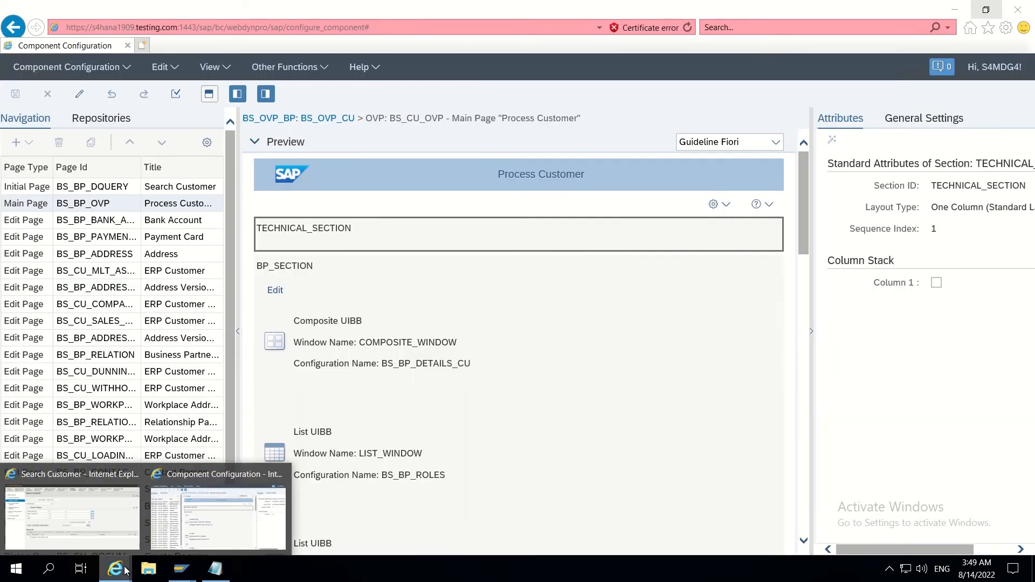
left_click(100, 523)
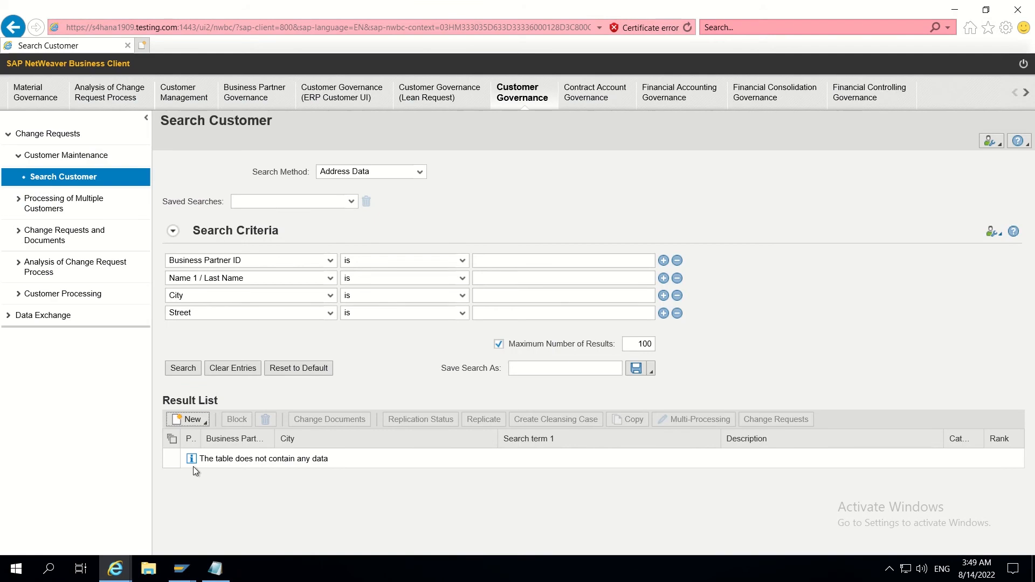
left_click(192, 420)
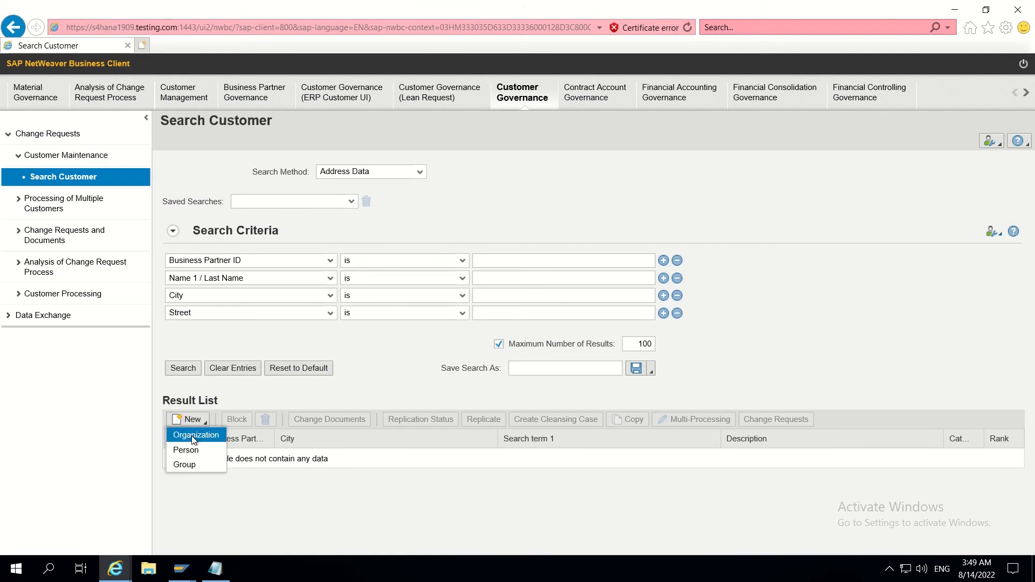
left_click(193, 435)
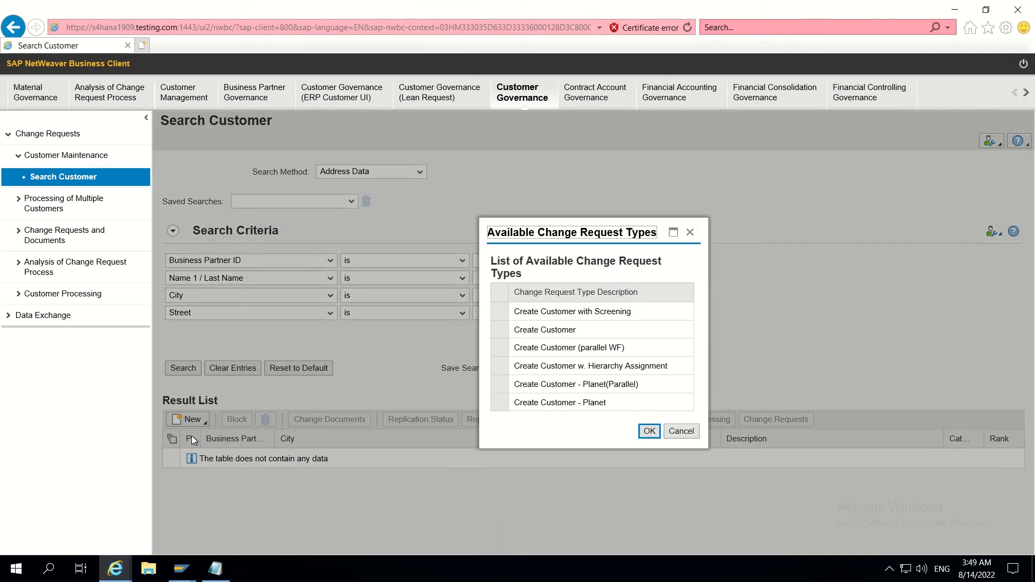
left_click(519, 408)
left_click(648, 430)
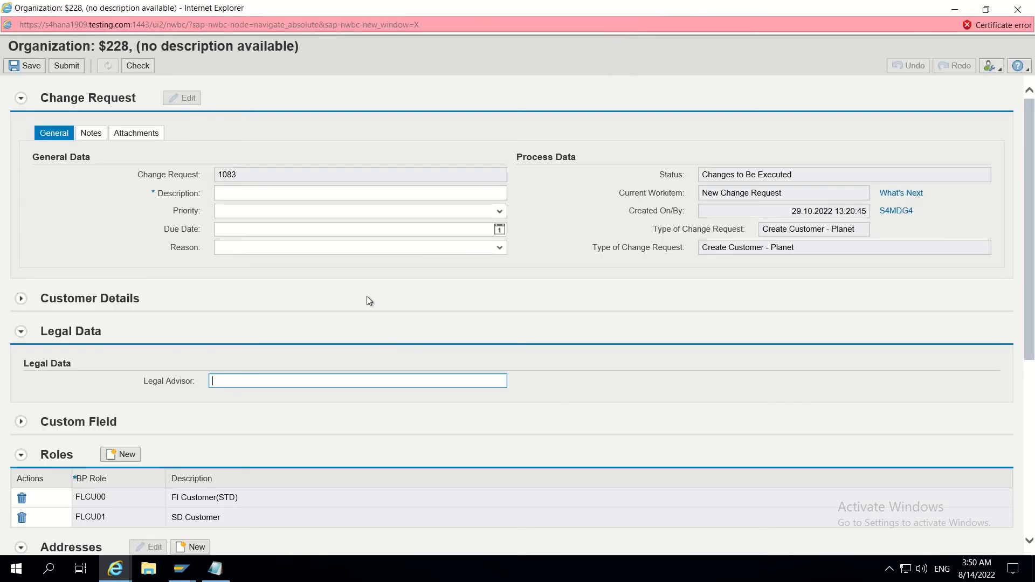
- Expand the Customer Details section and review the change request form down to the Legal Data section
left_click(65, 303)
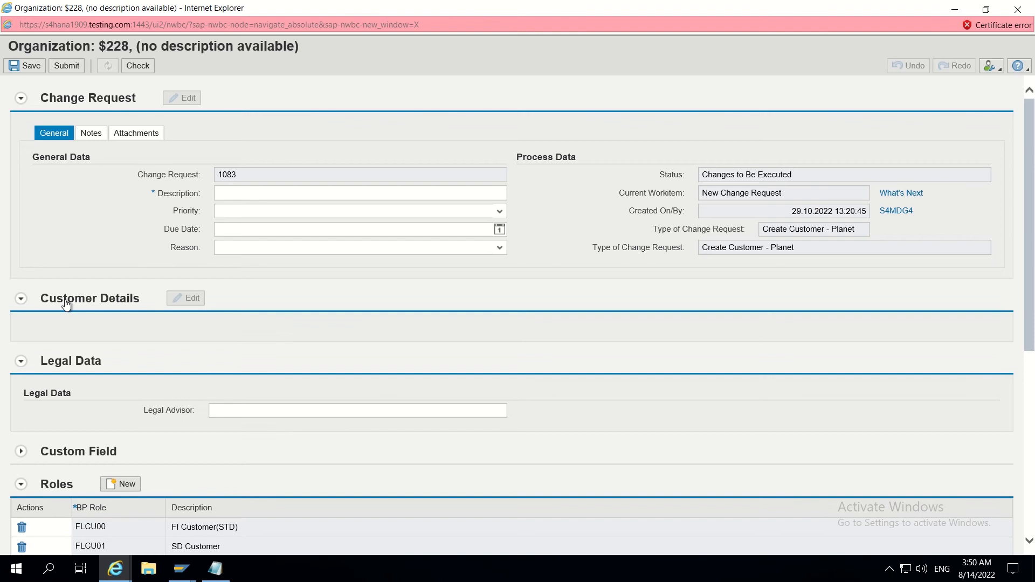
scroll(157, 319, "down", 5)
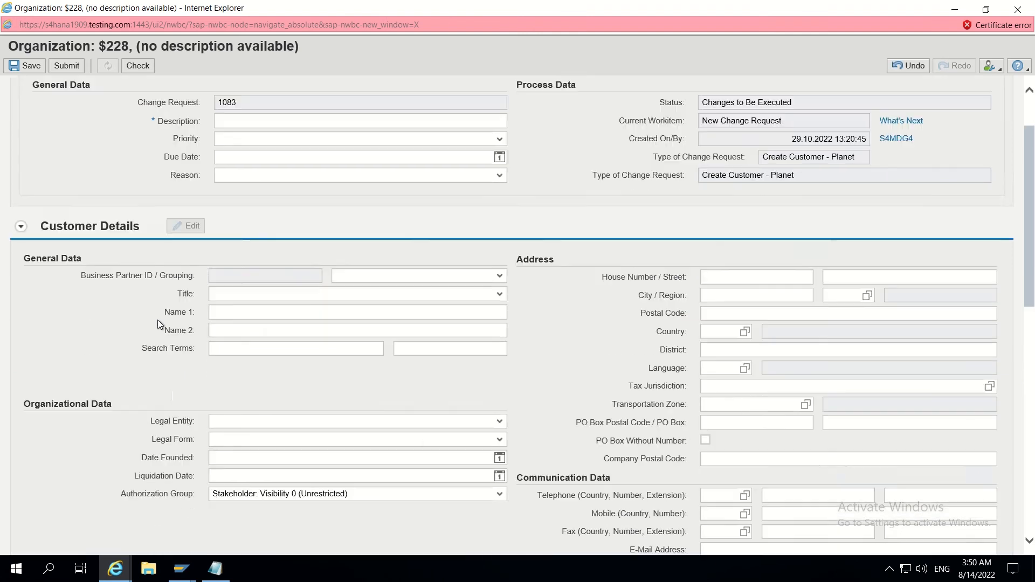
scroll(157, 319, "down", 3)
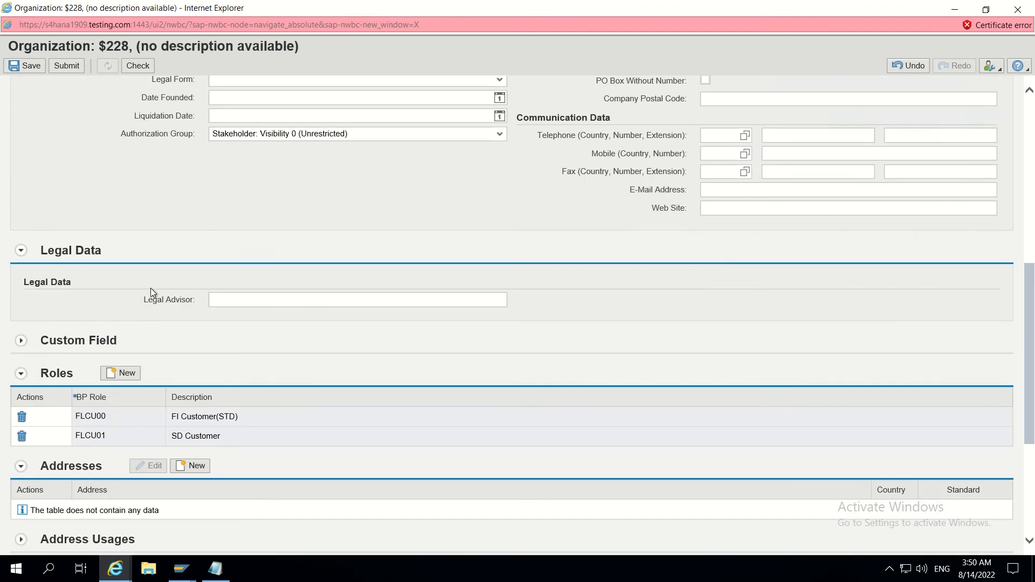
- Try out the Legal Advisor field in Legal Data with the value TEST and check the change request
left_click(230, 300)
type("dfsdgsdf")
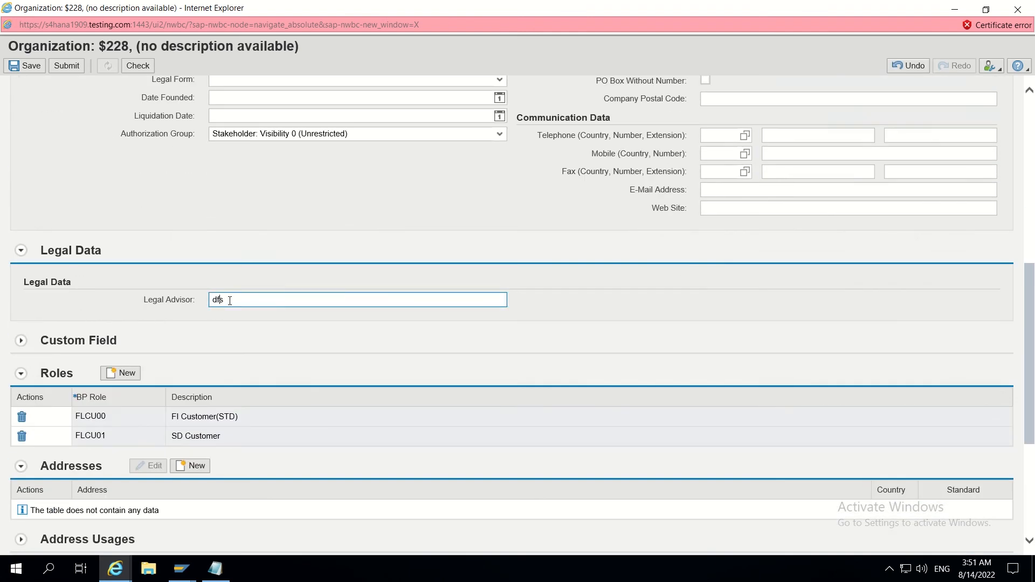
key("BackSpace")
key("BackSpace")
key("BackSpace")
key("BackSpace")
key("BackSpace")
key("BackSpace")
key("BackSpace")
type("TEST")
left_click(138, 74)
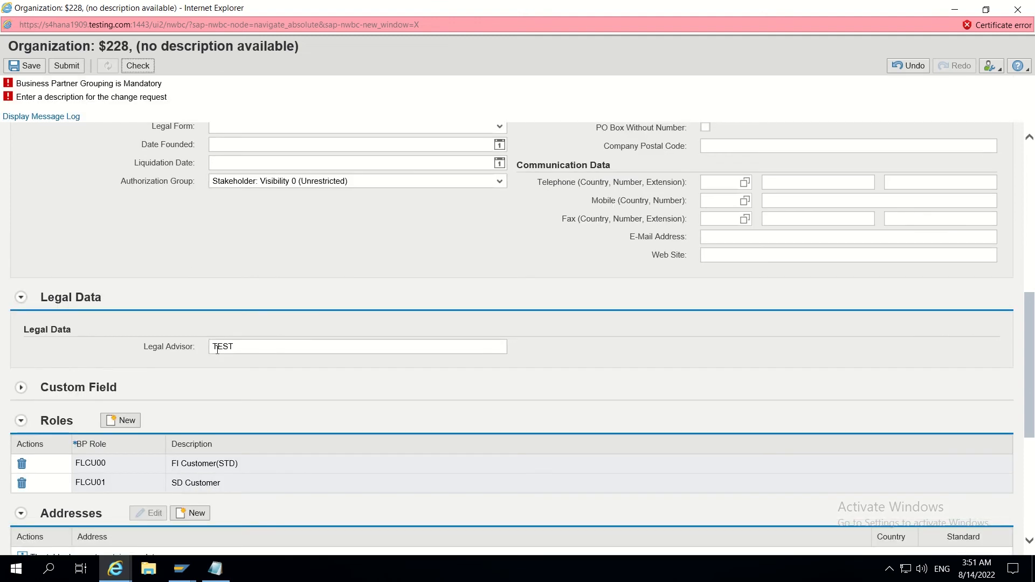
- Inspect the Custom Field section, collapse it again and clear the Legal Advisor field
double_click(238, 346)
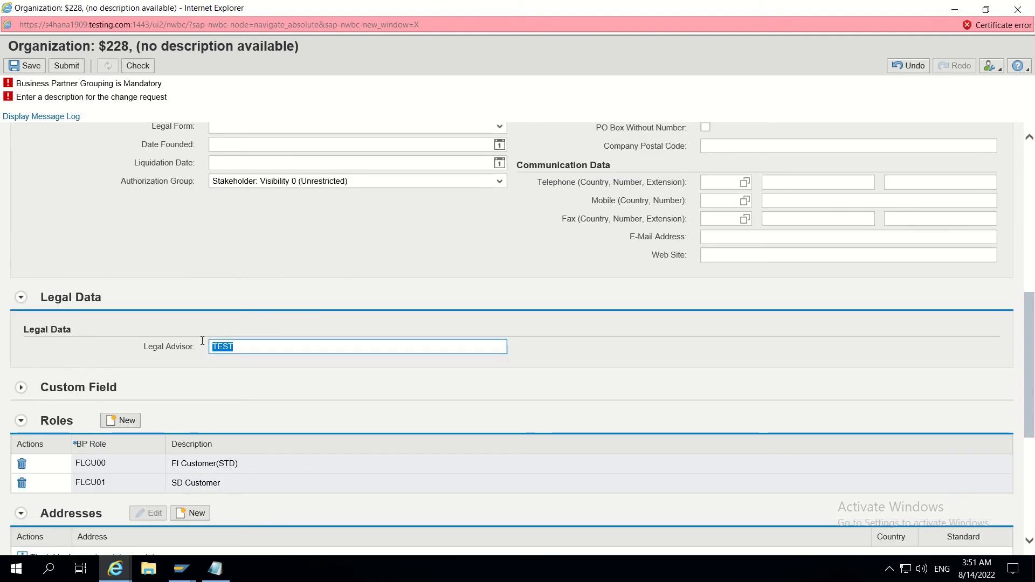
left_click(42, 395)
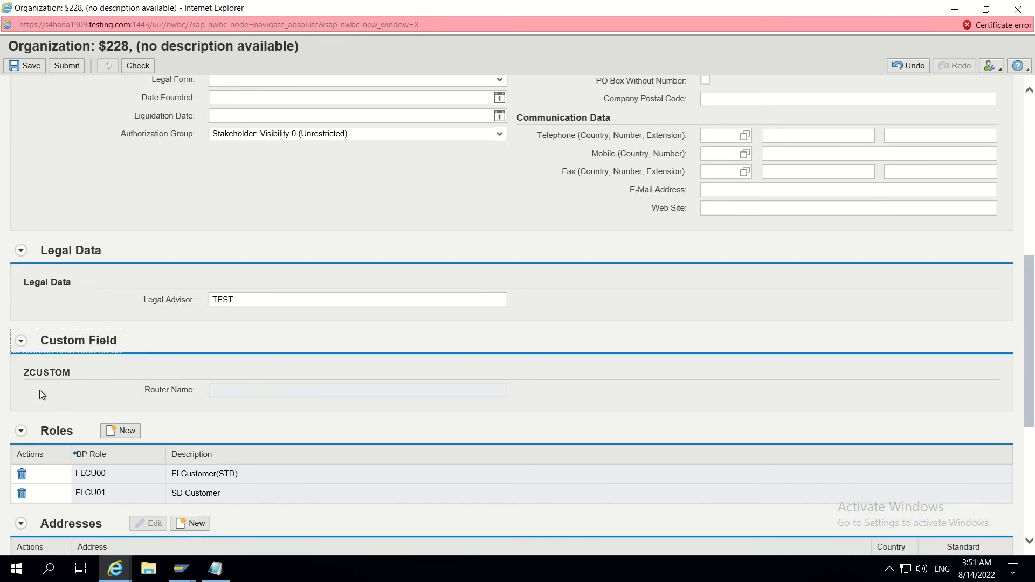
left_click(78, 349)
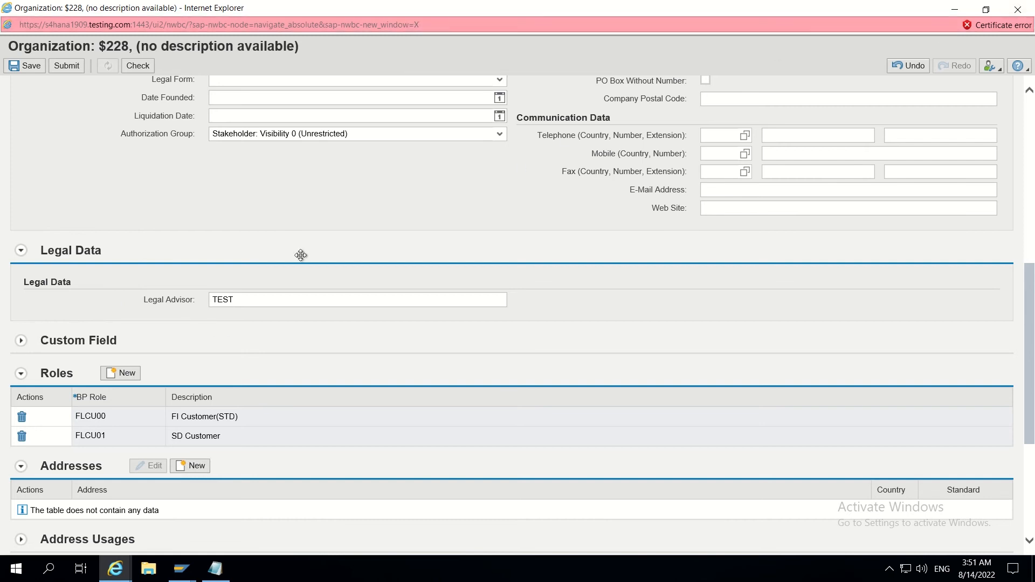
left_click(237, 300)
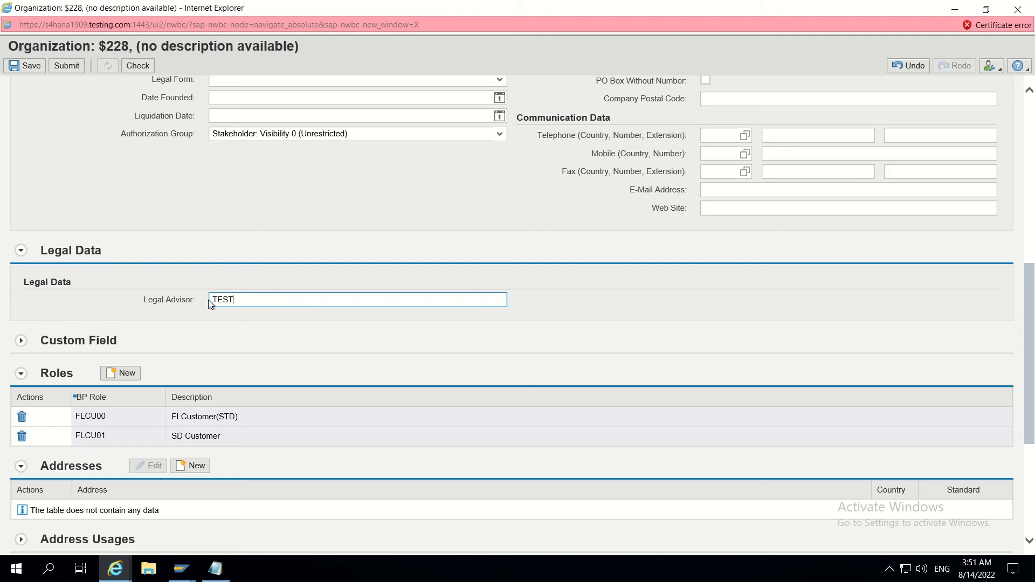
double_click(213, 301)
key("BackSpace")
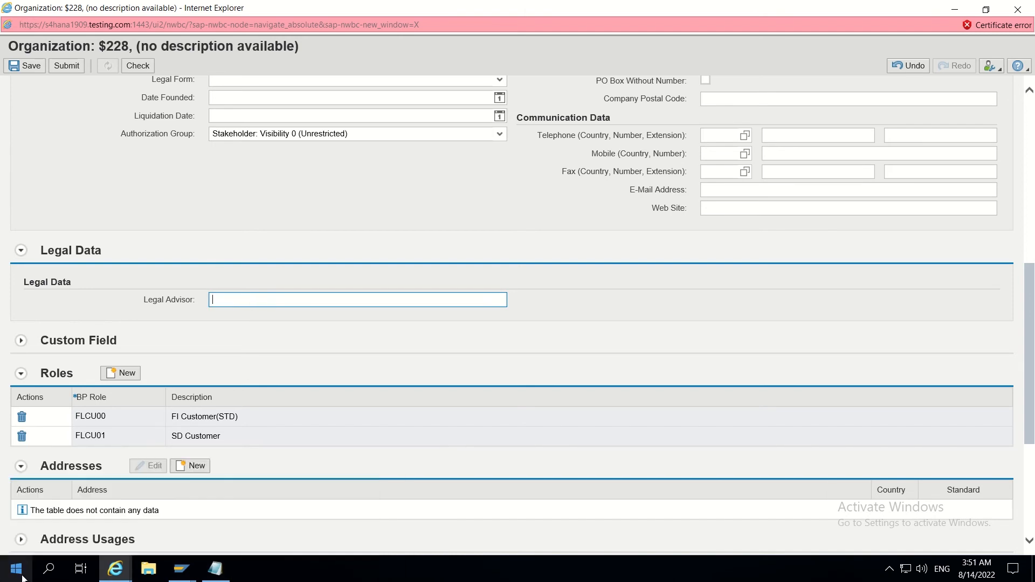
- Launch Paint and maximize its window
left_click(48, 570)
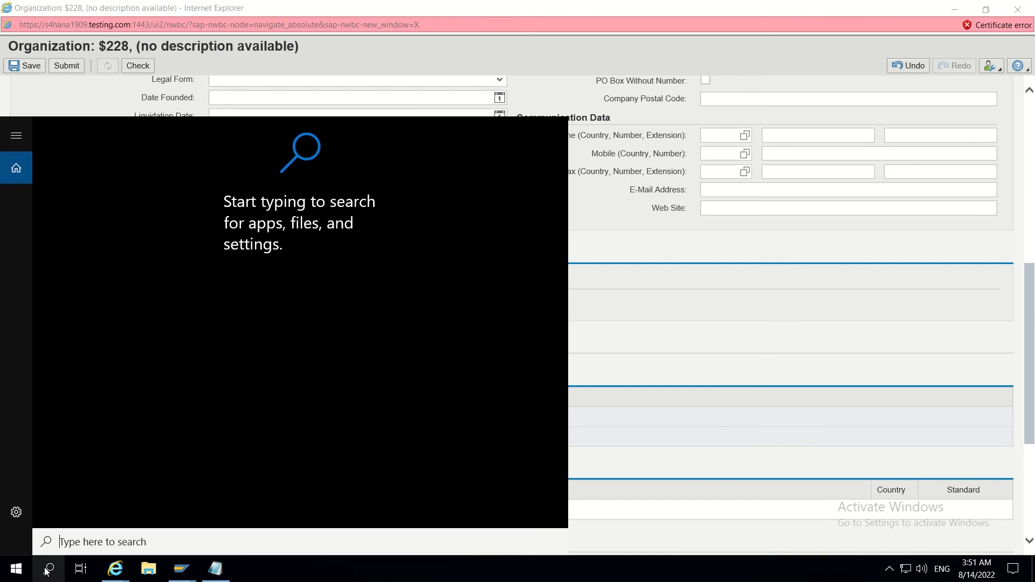
type("paint")
key("Return")
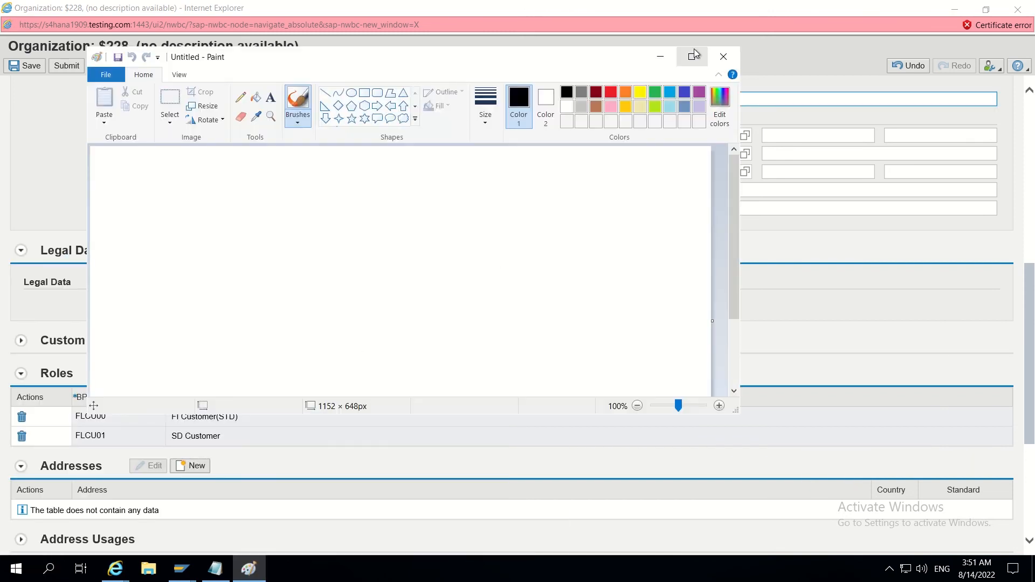
left_click(692, 57)
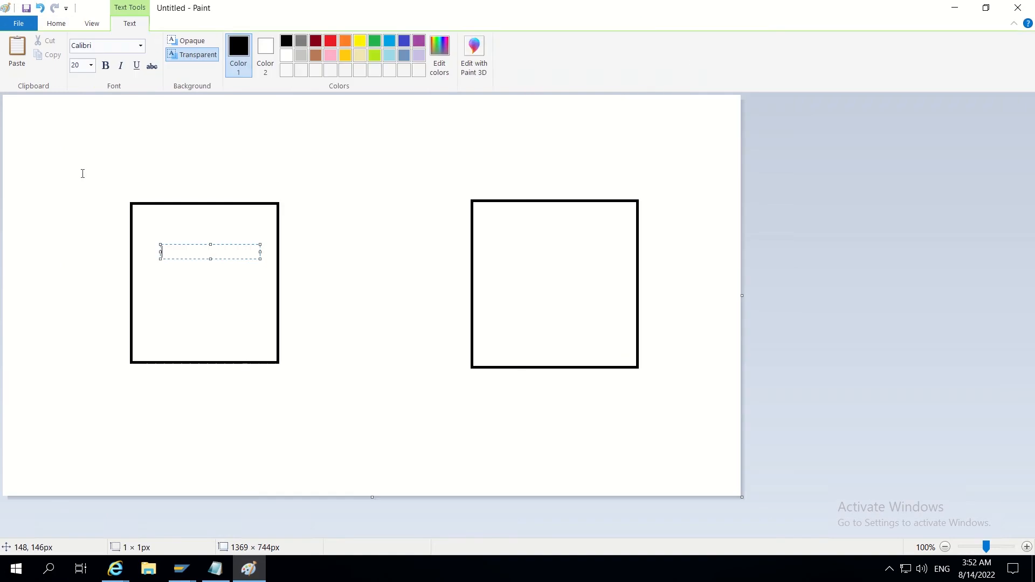
- Label the left square on the canvas "Staging" and the right square "Active"
type("Staging")
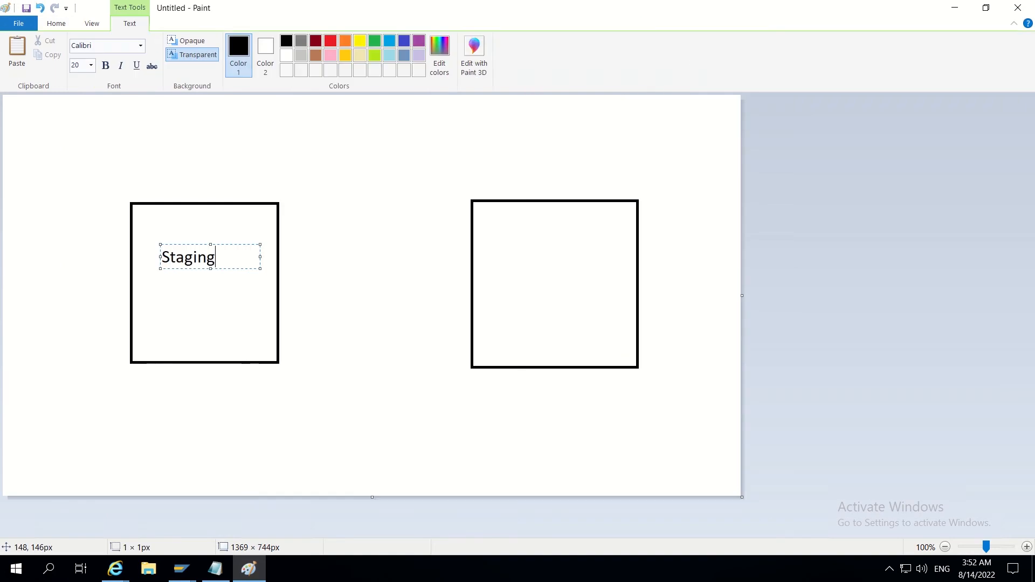
left_click(506, 258)
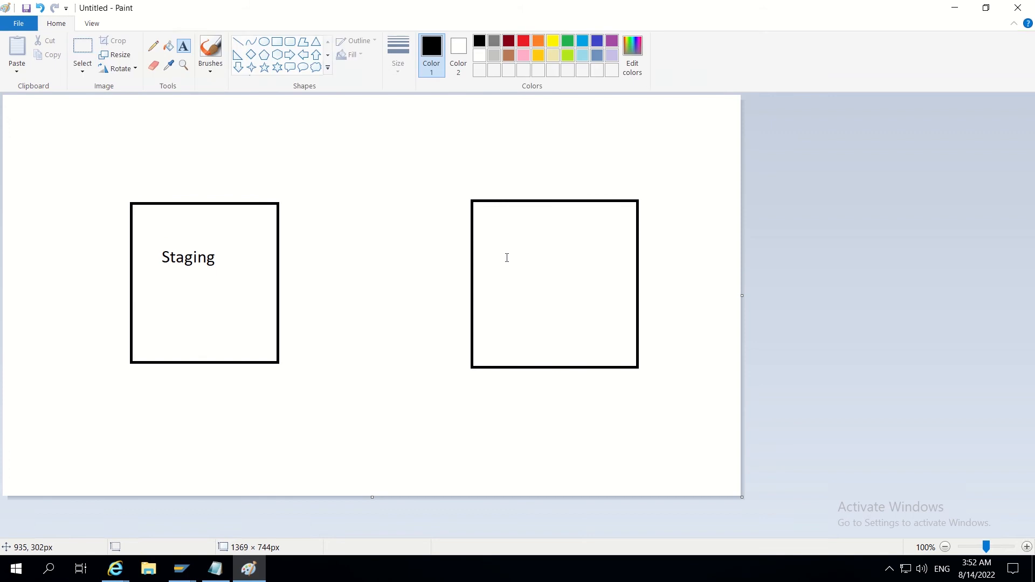
left_click(508, 252)
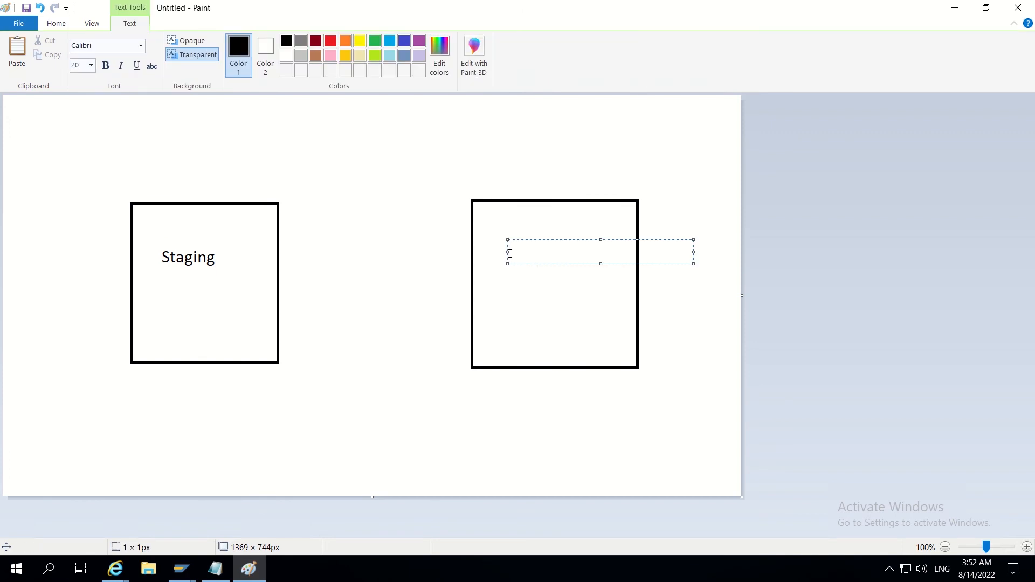
type("Acti")
key("BackSpace")
type("ve")
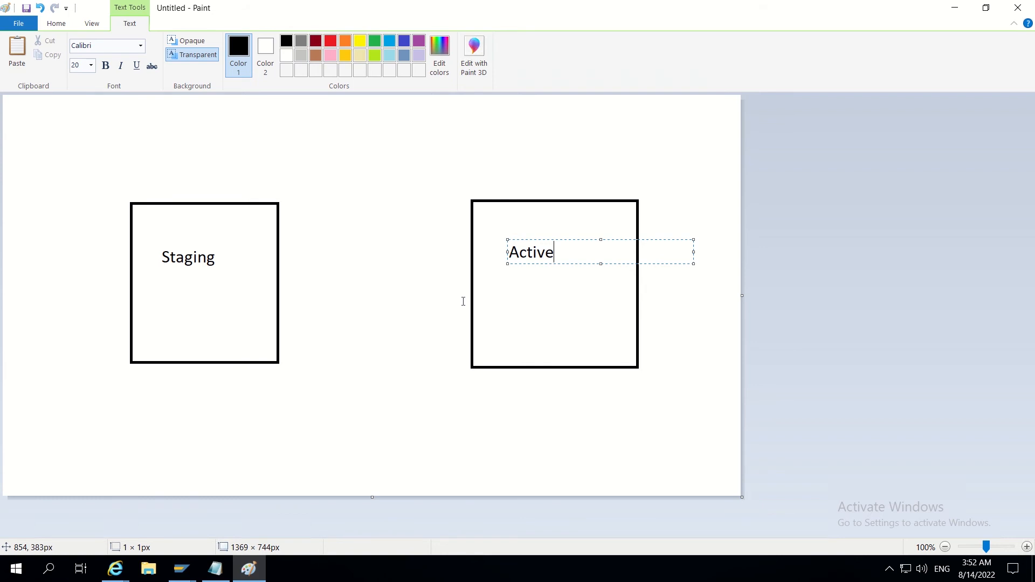
left_click(268, 242)
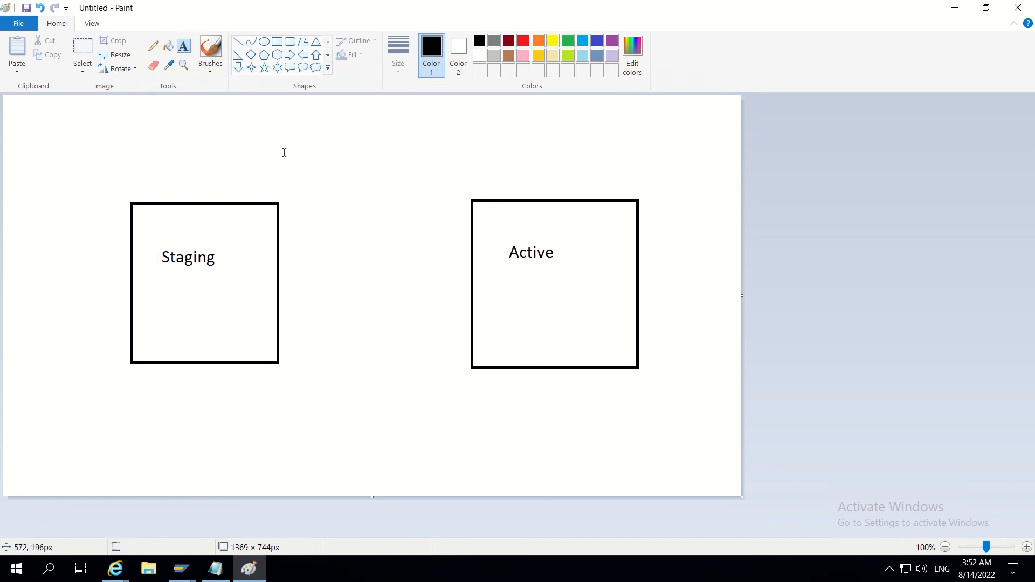
- Draw a rectangle about 162 × 279 px between the Staging and Active squares and label it "API"
left_click(277, 45)
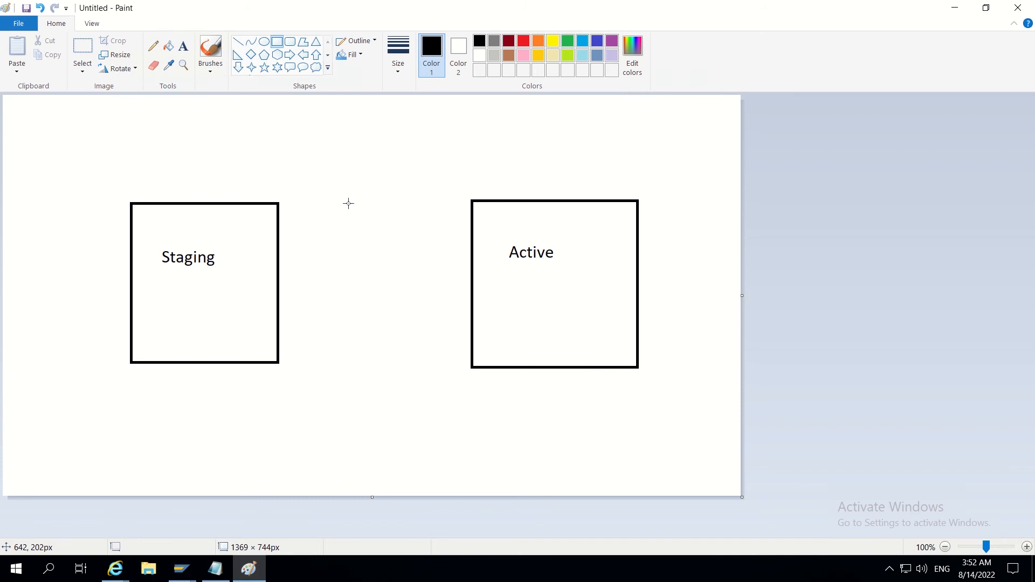
left_click_drag(347, 202, 434, 353)
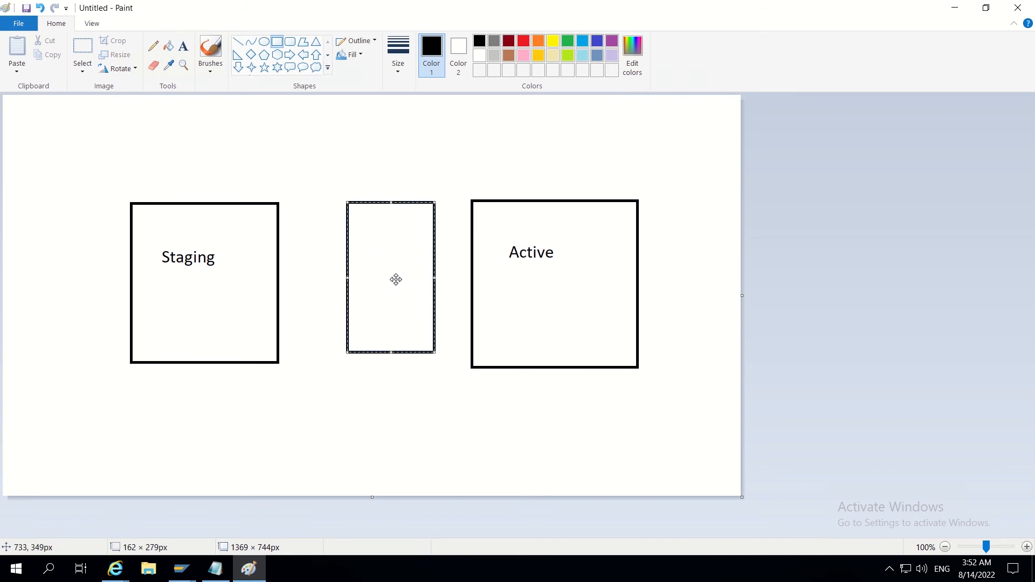
left_click(184, 45)
left_click(361, 262)
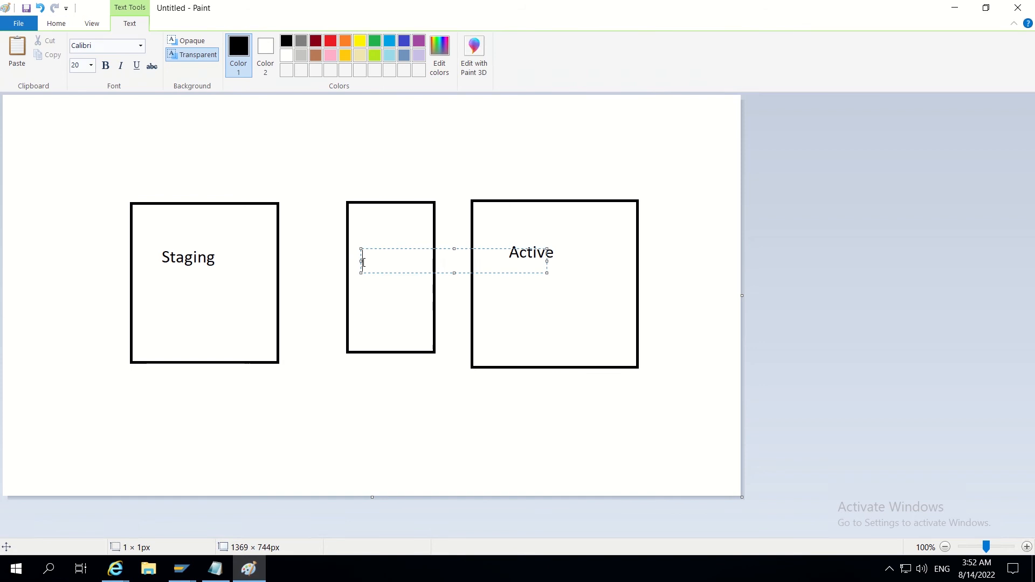
type("API")
left_click_drag(399, 262, 361, 264)
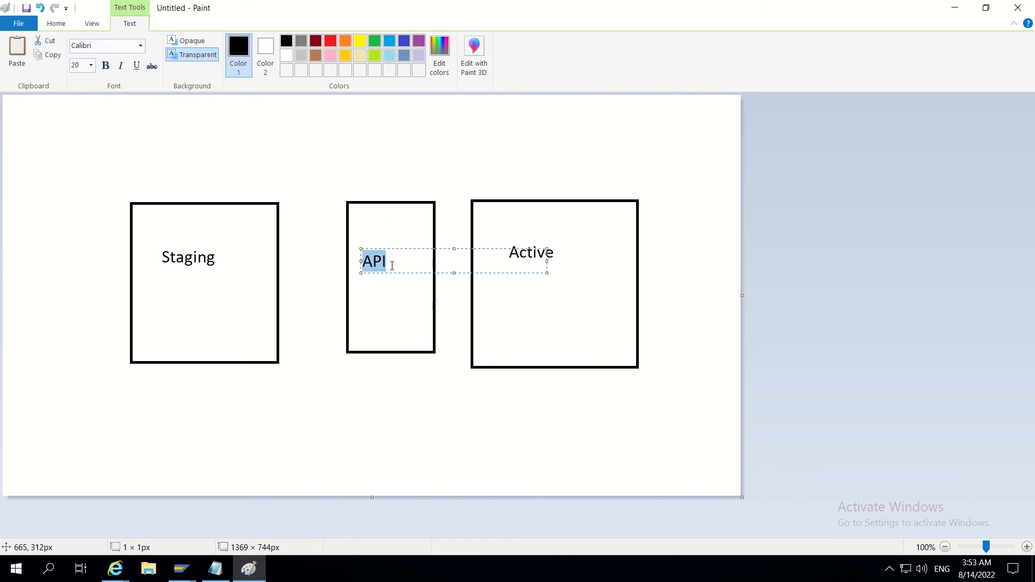
left_click(392, 265)
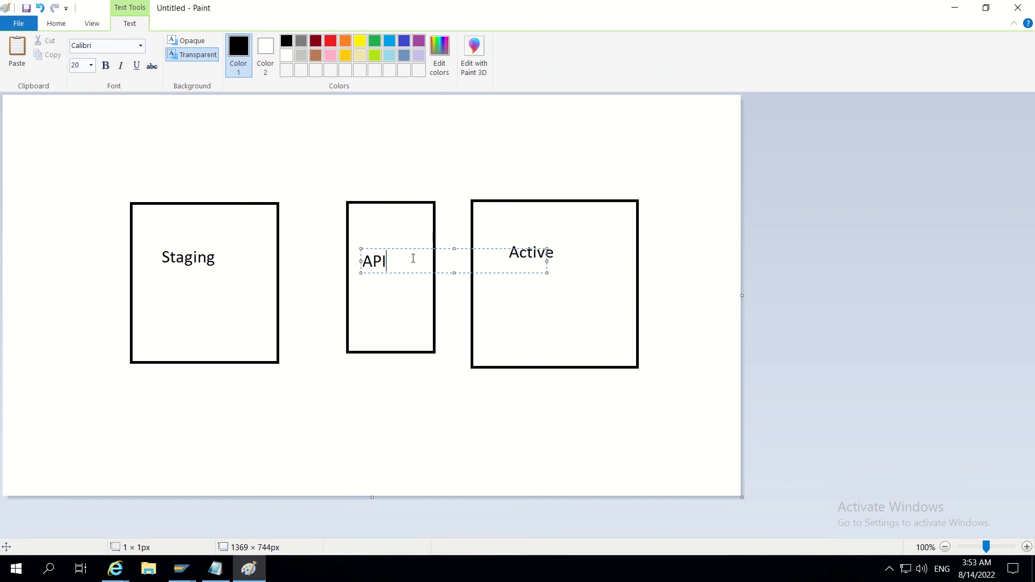
left_click_drag(404, 265, 363, 268)
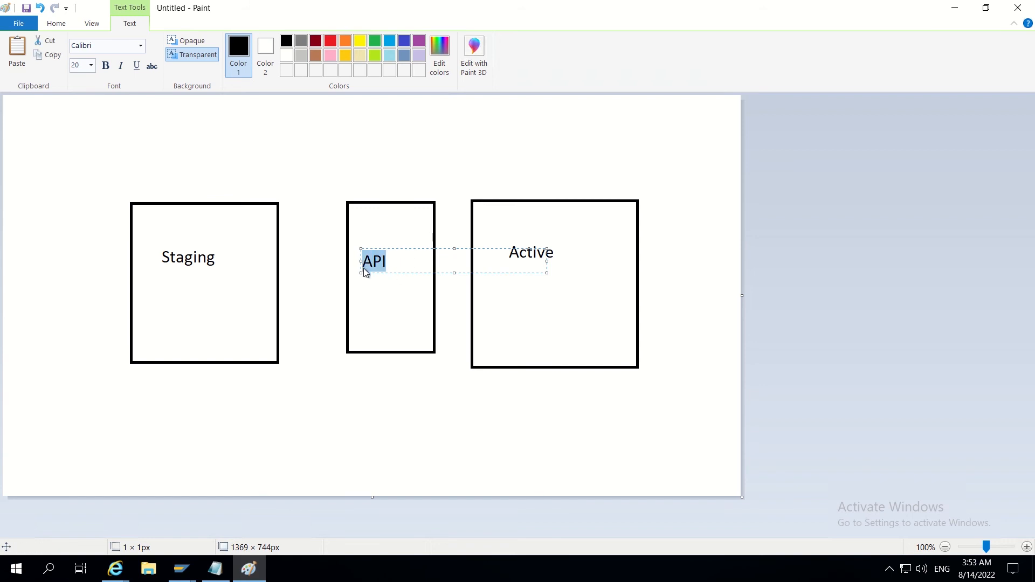
left_click(382, 379)
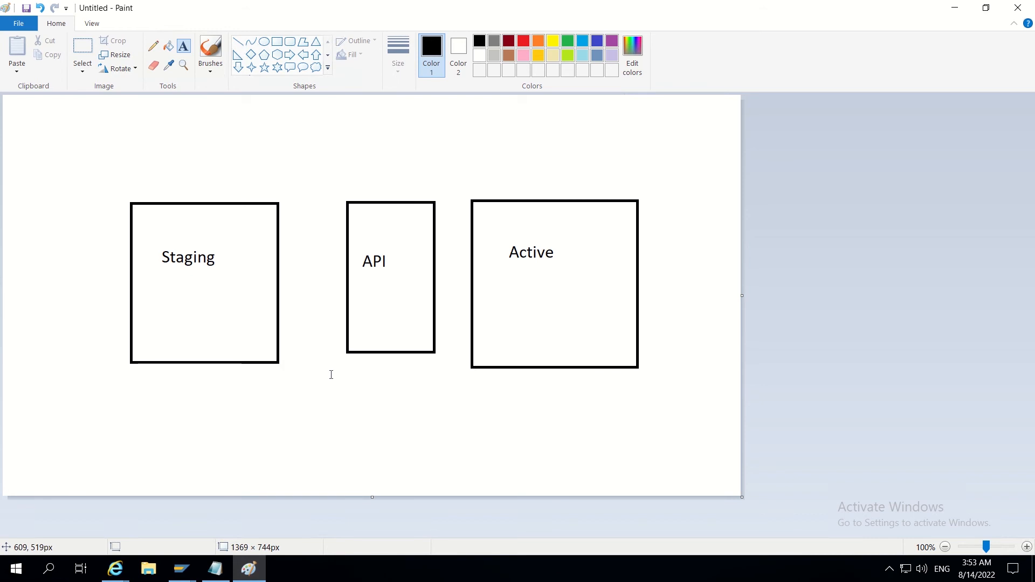
- Write the structure name "MDG_BS_BP_S_CC_" just below the API rectangle
left_click(331, 373)
type("MDG_")
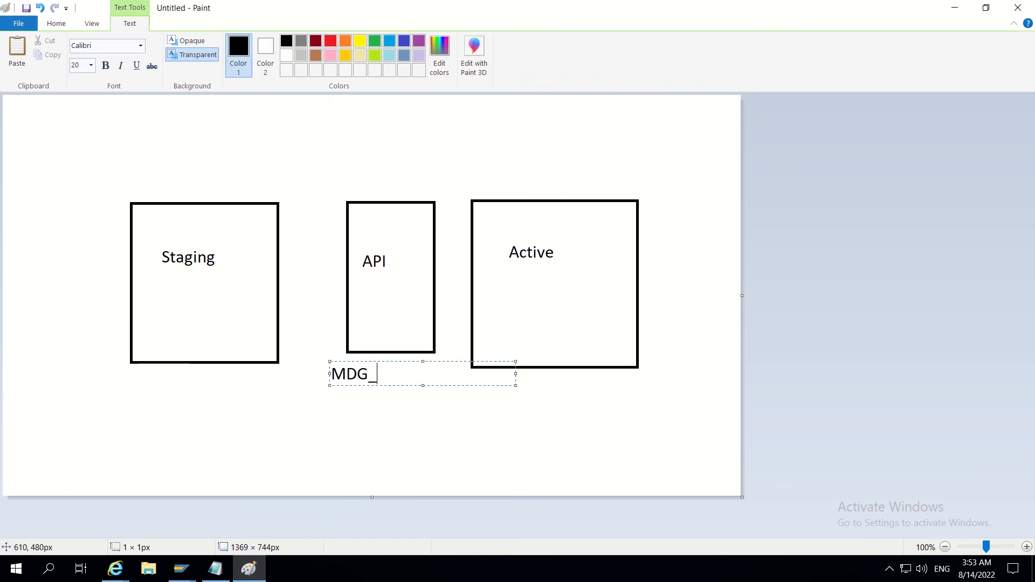
type("BS_AP_S_EC")
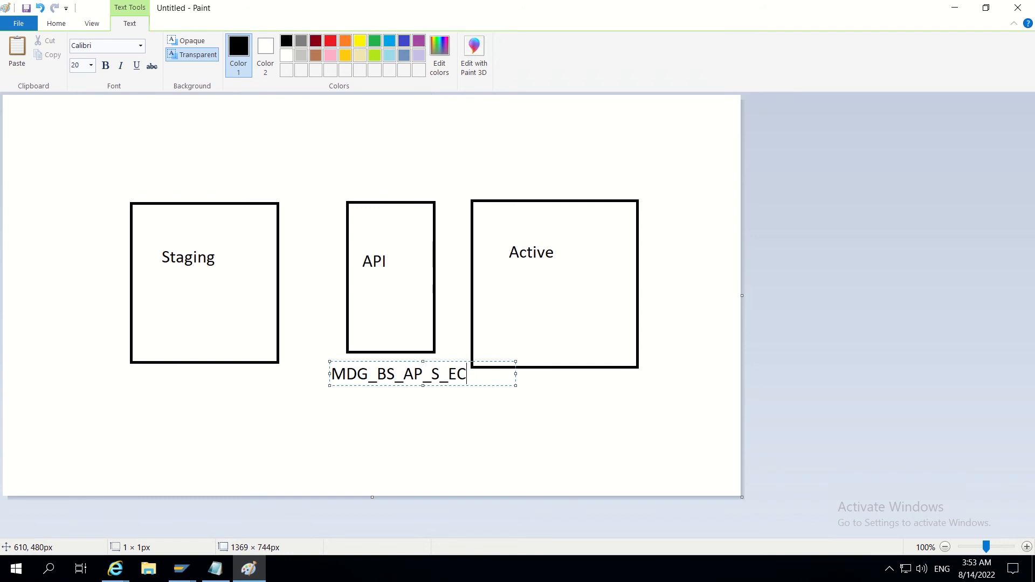
key("BackSpace")
key("BackSpace")
key("BackSpace")
key("BackSpace")
key("BackSpace")
key("BackSpace")
key("BackSpace")
type("BP_S_CC_E")
key("BackSpace")
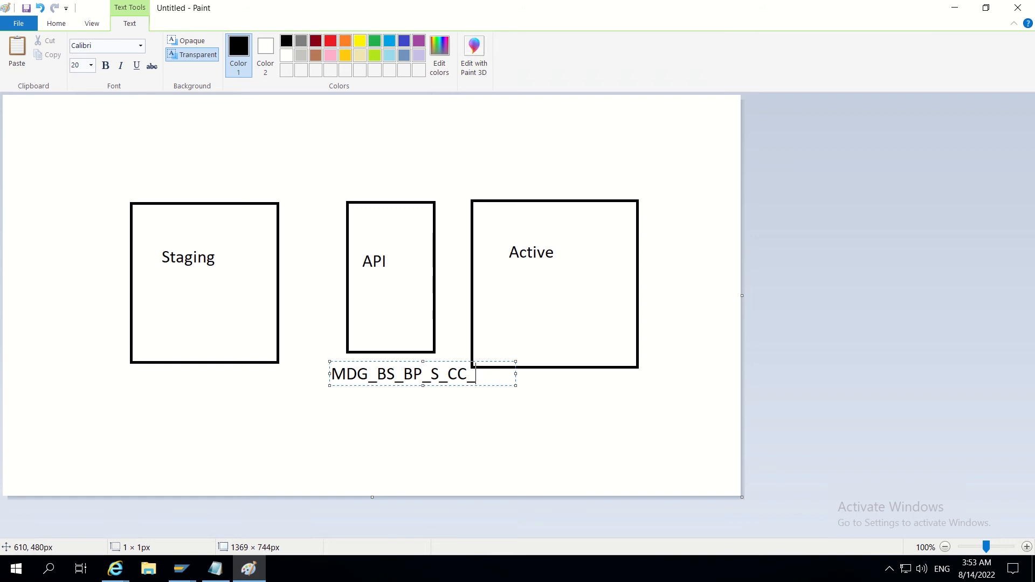